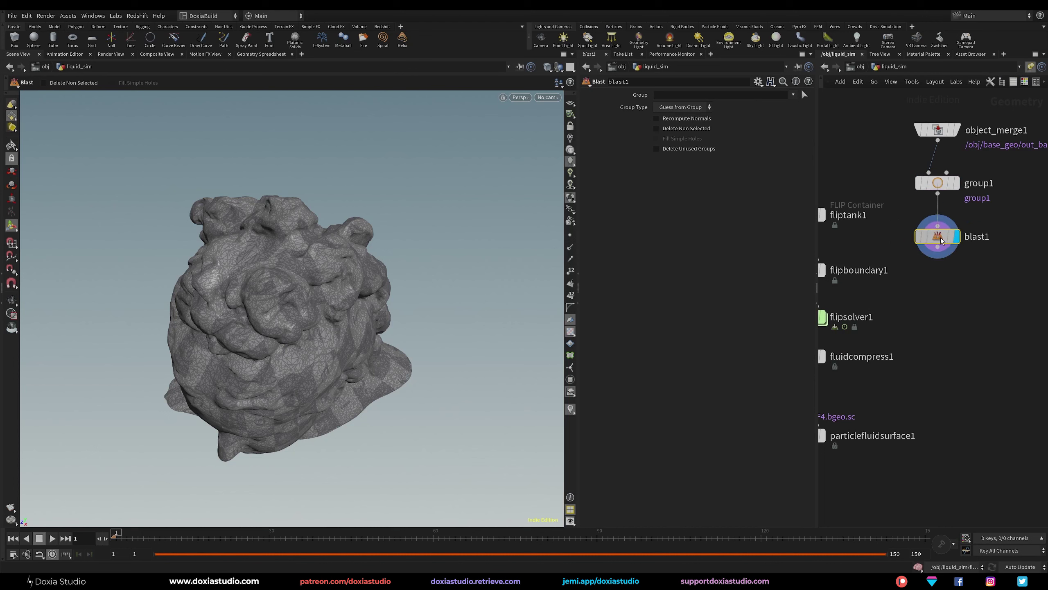
- Set the Blast node's group to group1 and enable Delete Non Selected so only the grouped faces are kept
click(791, 97)
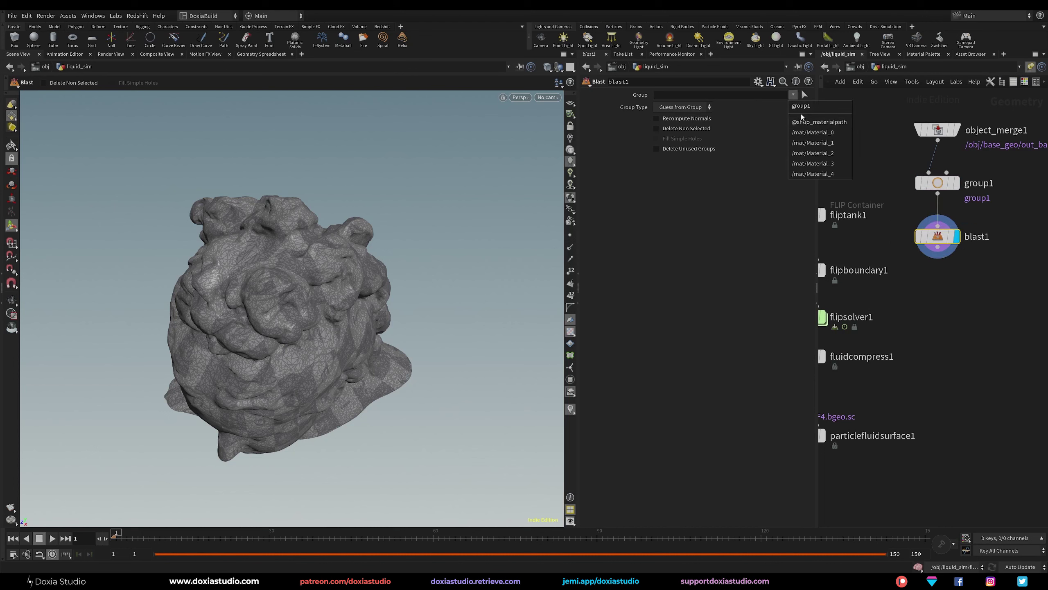
click(801, 107)
alt+drag(442, 272, 289, 248)
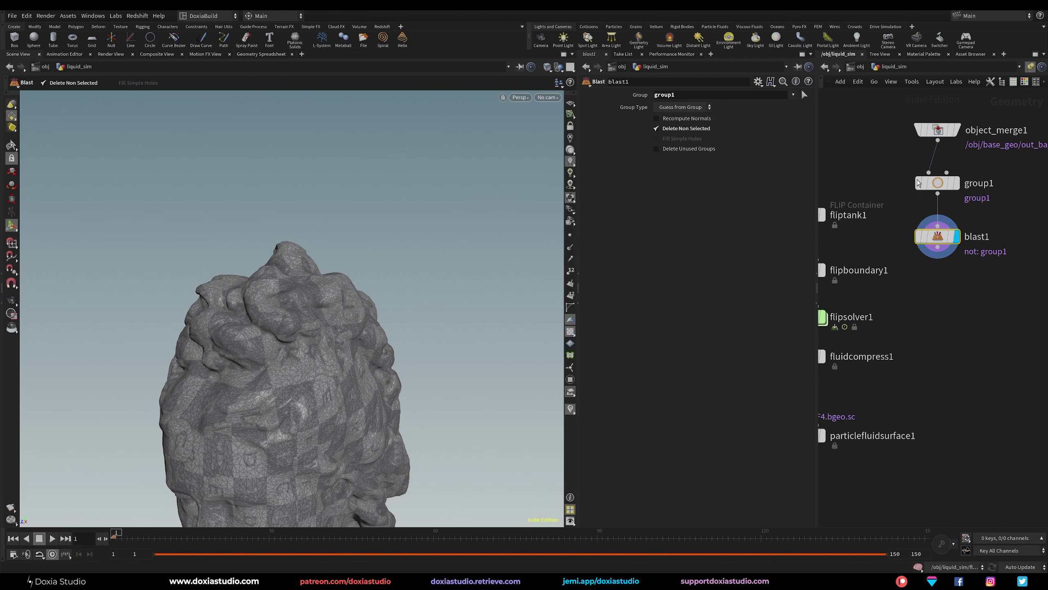
click(956, 131)
drag(935, 132, 932, 119)
click(903, 119)
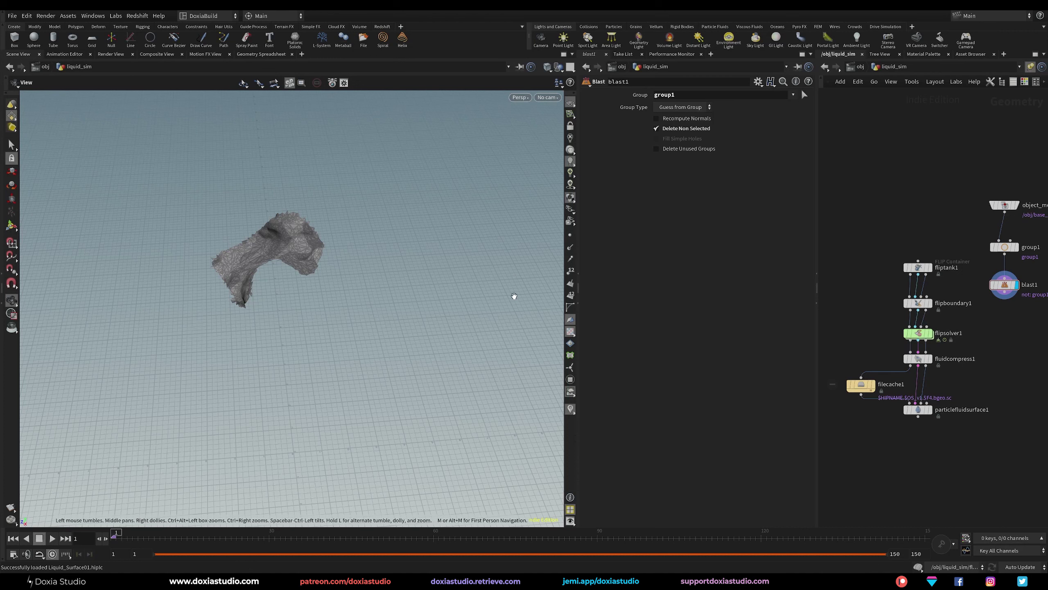
drag(461, 304, 348, 289)
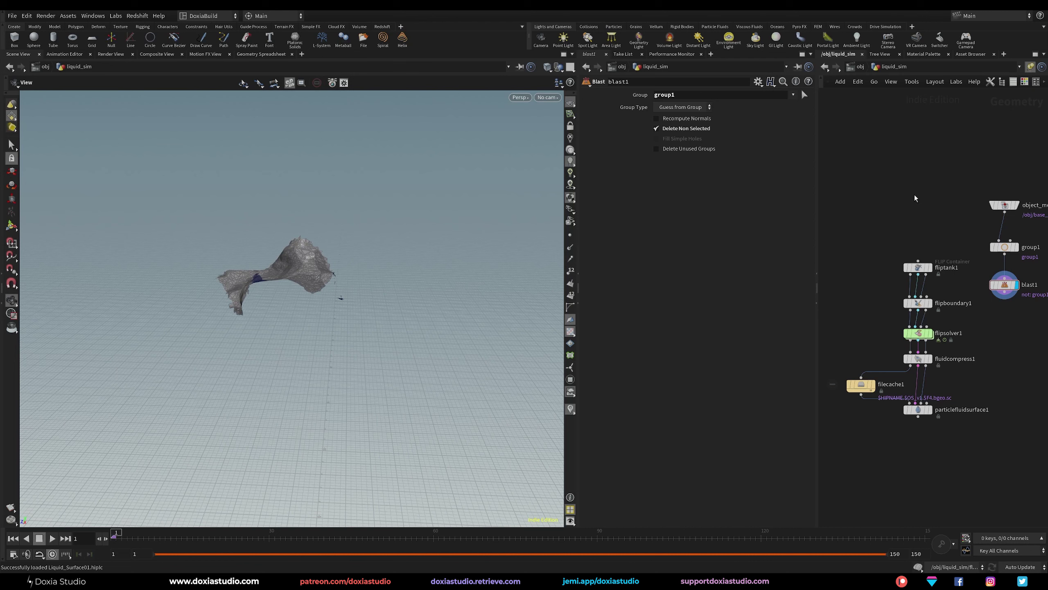
- Open the base_geo network and examine its node chain and the file1 node's parameters
key(u)
click(948, 278)
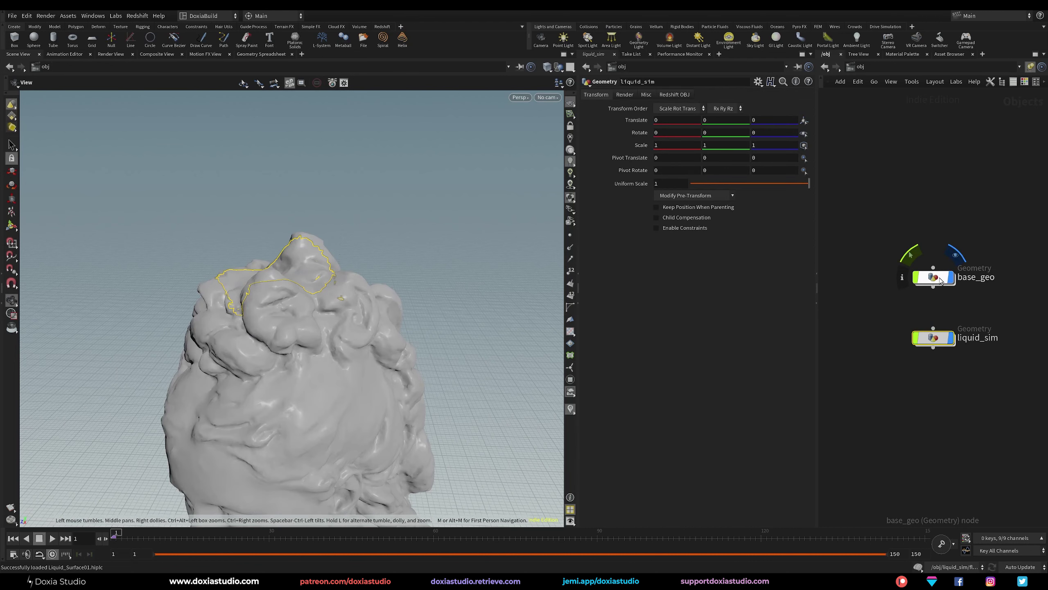
double_click(941, 281)
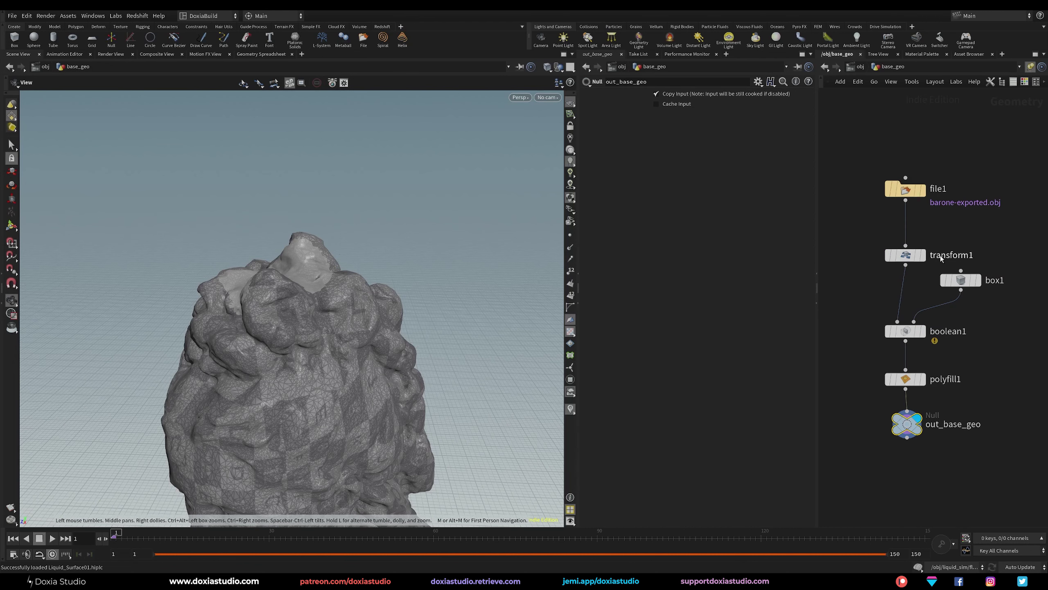
click(866, 247)
middle_drag(865, 247, 858, 208)
drag(860, 137, 943, 172)
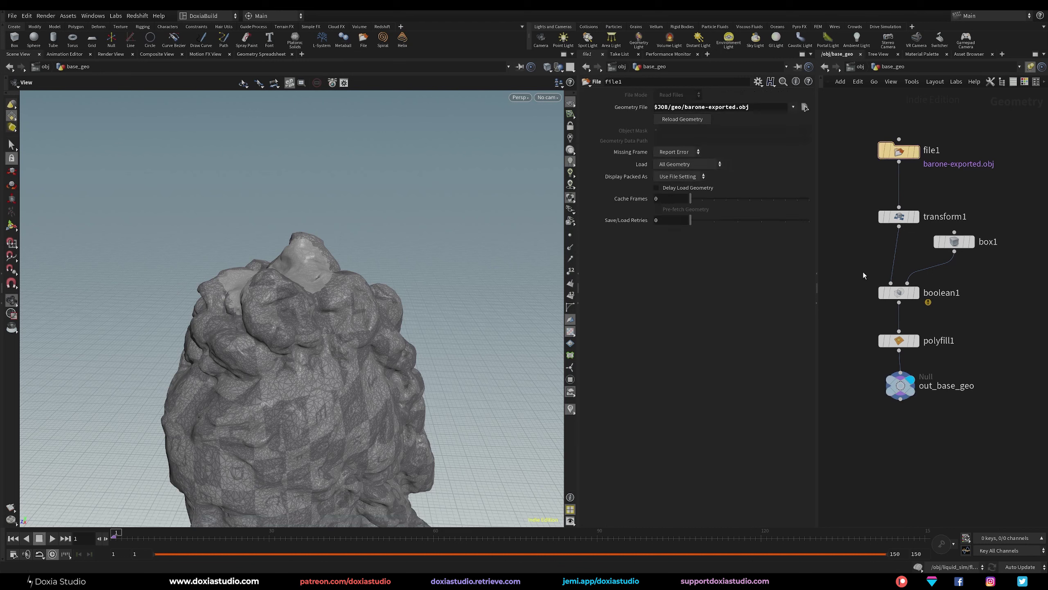
- Hide base_geo at the object level and go back inside the liquid_sim network
key(u)
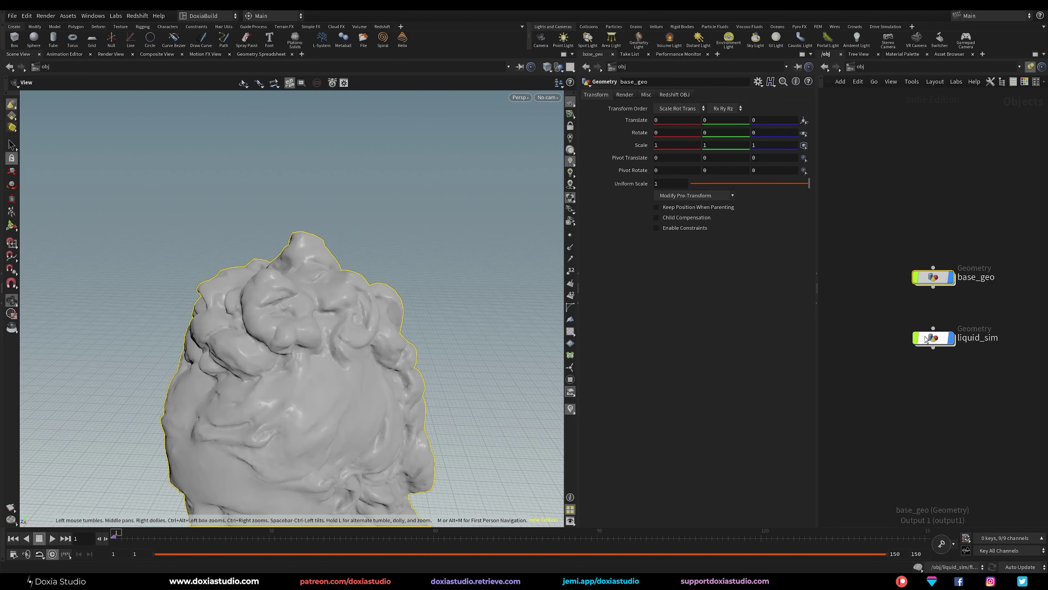
click(949, 274)
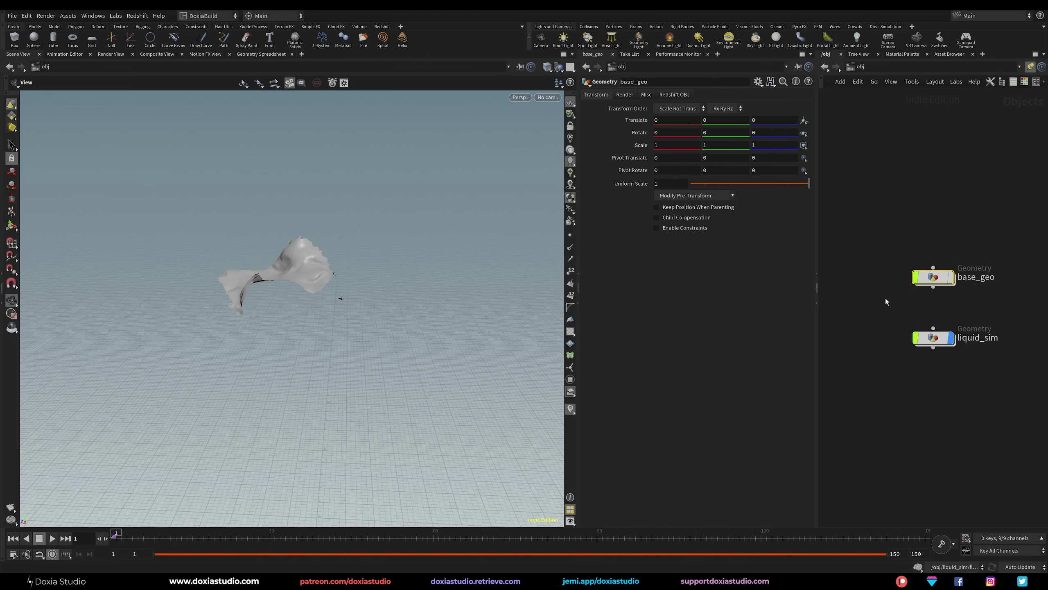
double_click(936, 338)
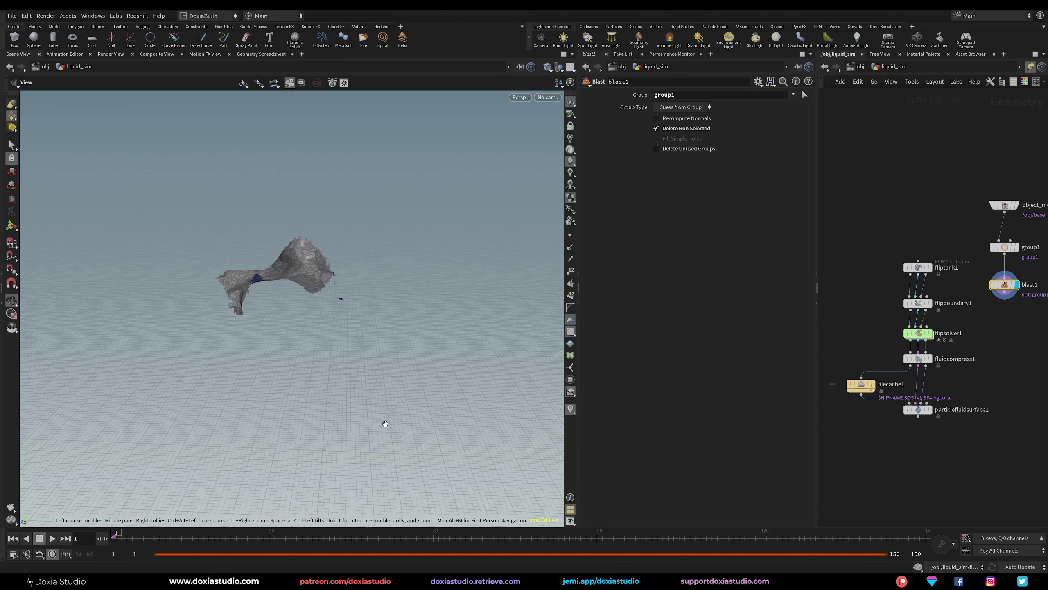
- Save the current scene file Liquid_Surface01.hiplc
click(894, 191)
middle_drag(899, 188, 874, 168)
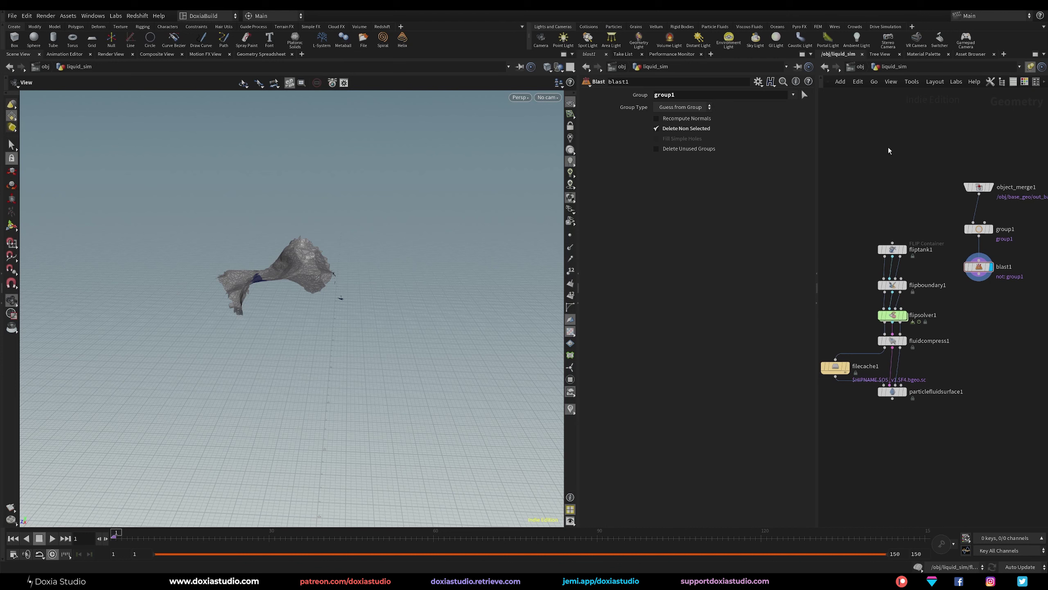
middle_drag(916, 168, 890, 171)
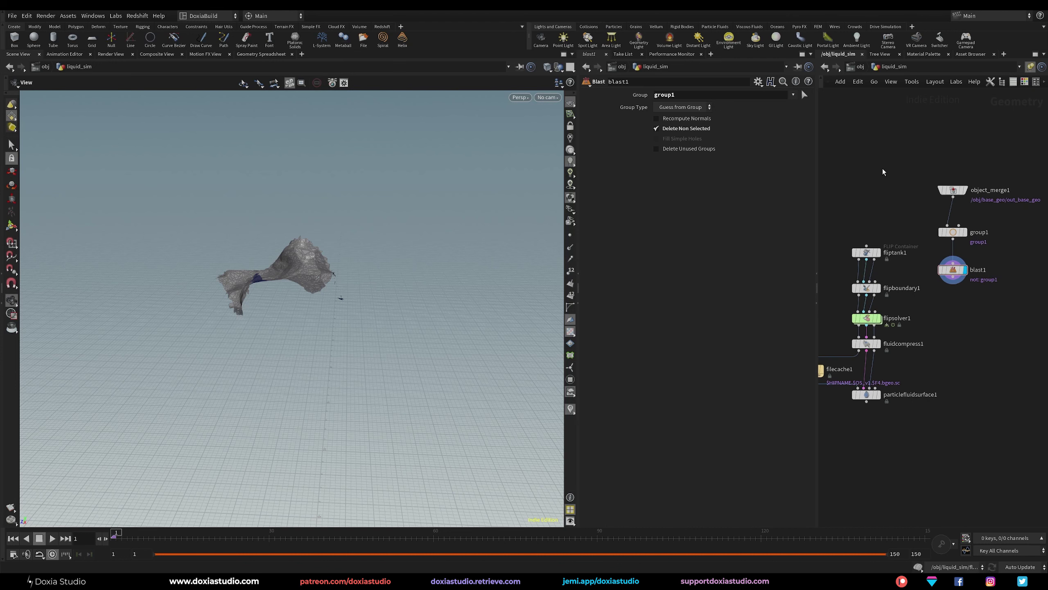
key(ctrl+s)
middle_drag(944, 284, 949, 269)
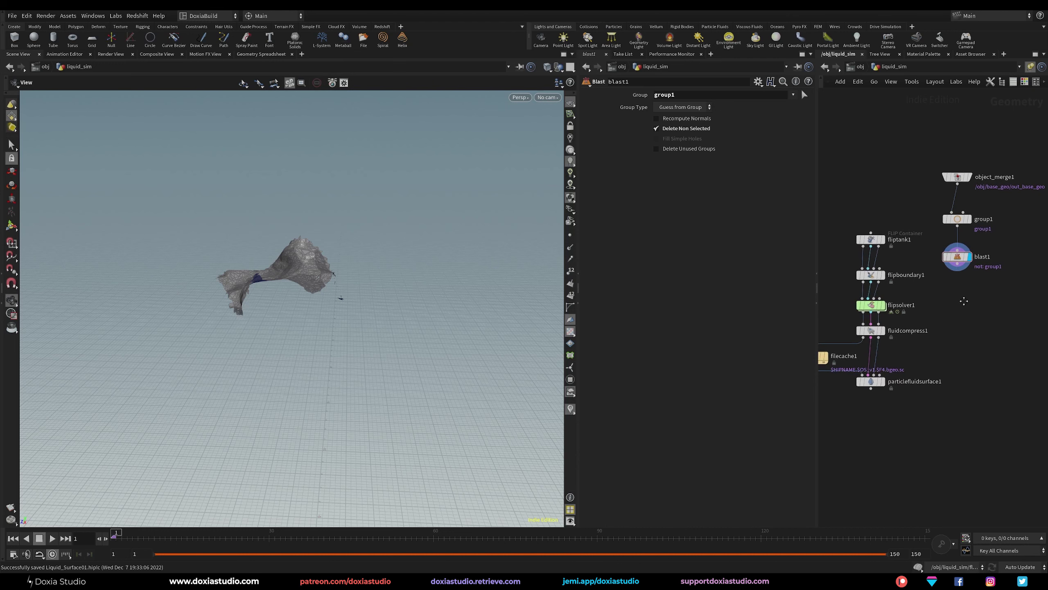
- Display the group1 node and clear its Base Group primitive selection
click(968, 211)
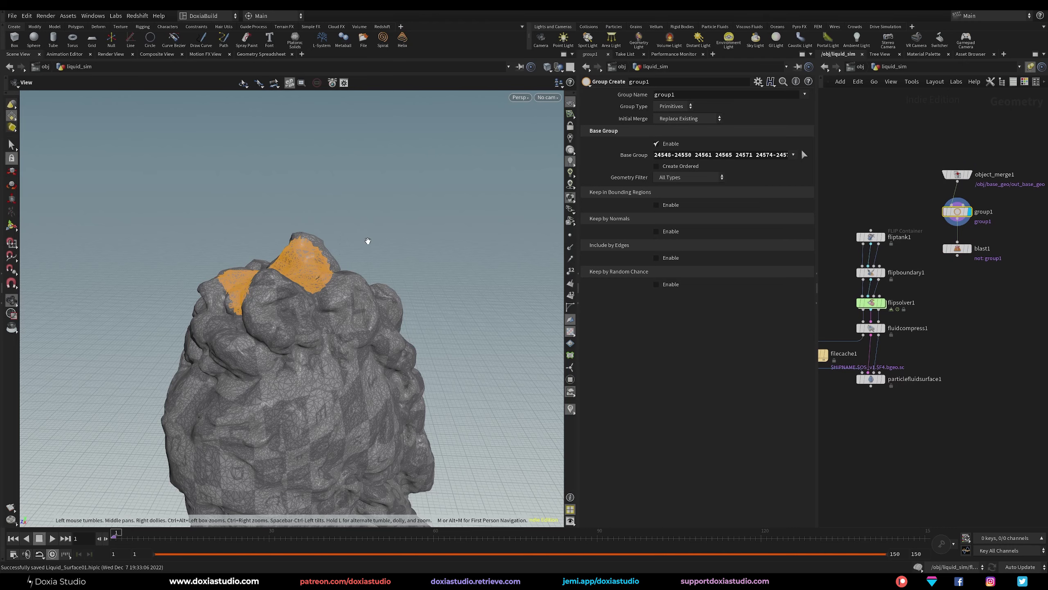
drag(367, 240, 321, 249)
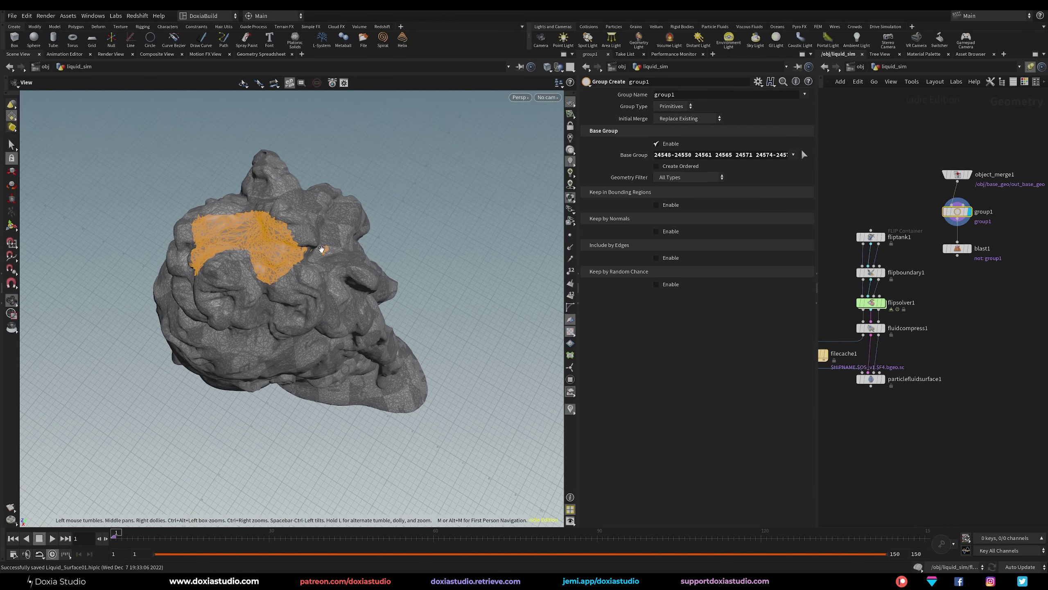
click(801, 154)
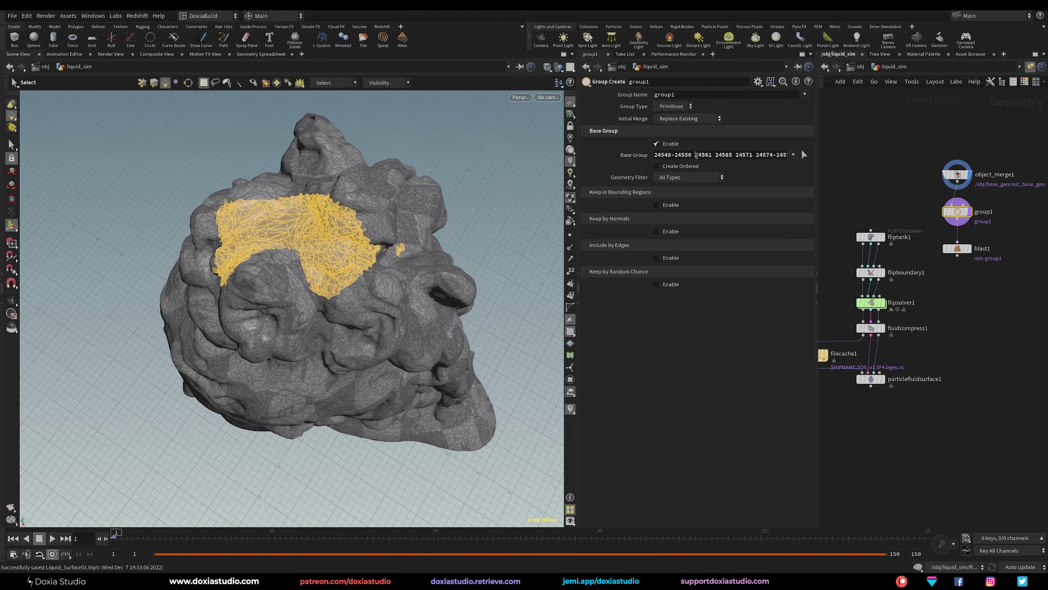
triple_click(689, 155)
key(BackSpace)
click(690, 350)
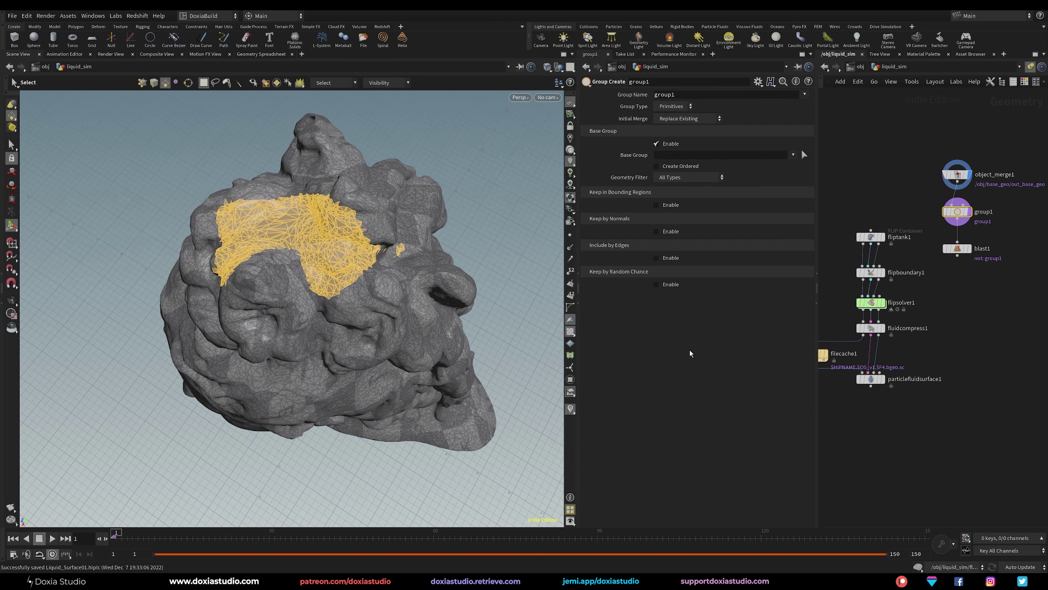
- Reselect a broad patch of faces on the top of the sculpt as group1's Base Group
click(253, 83)
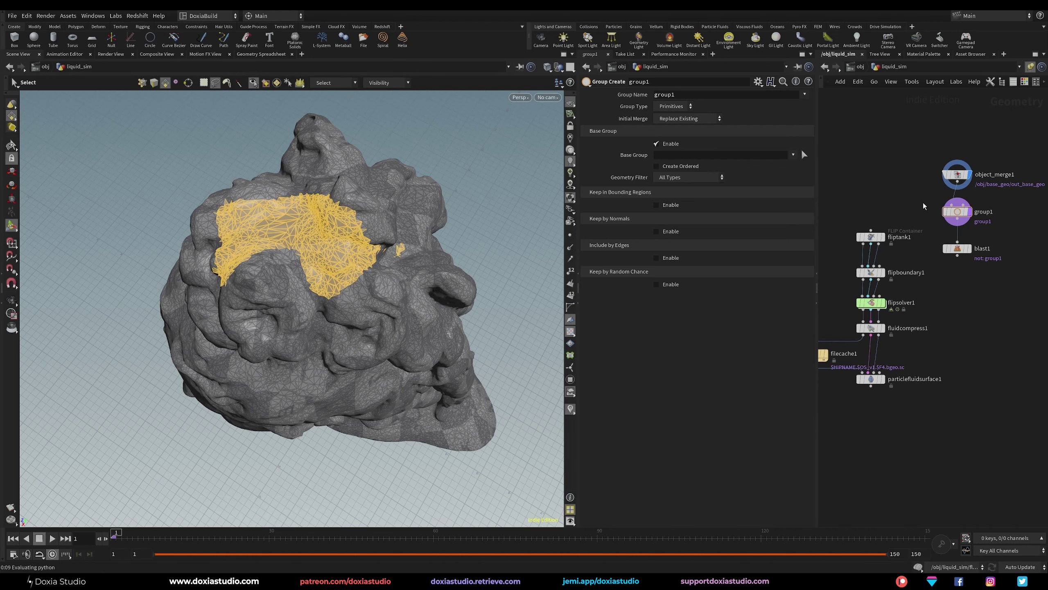
drag(965, 219, 968, 222)
click(804, 155)
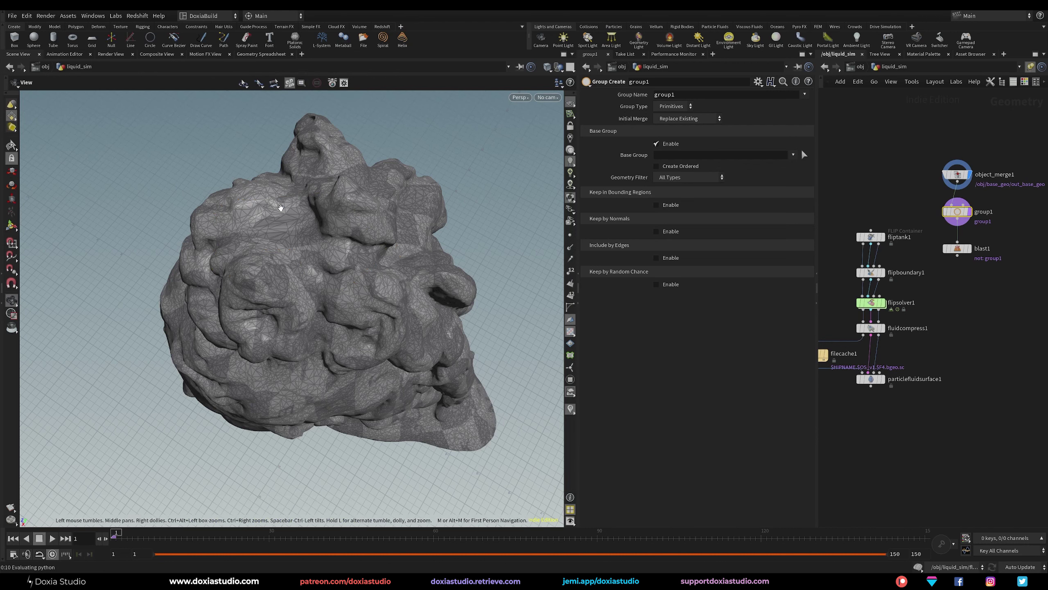
alt+drag(282, 210, 360, 224)
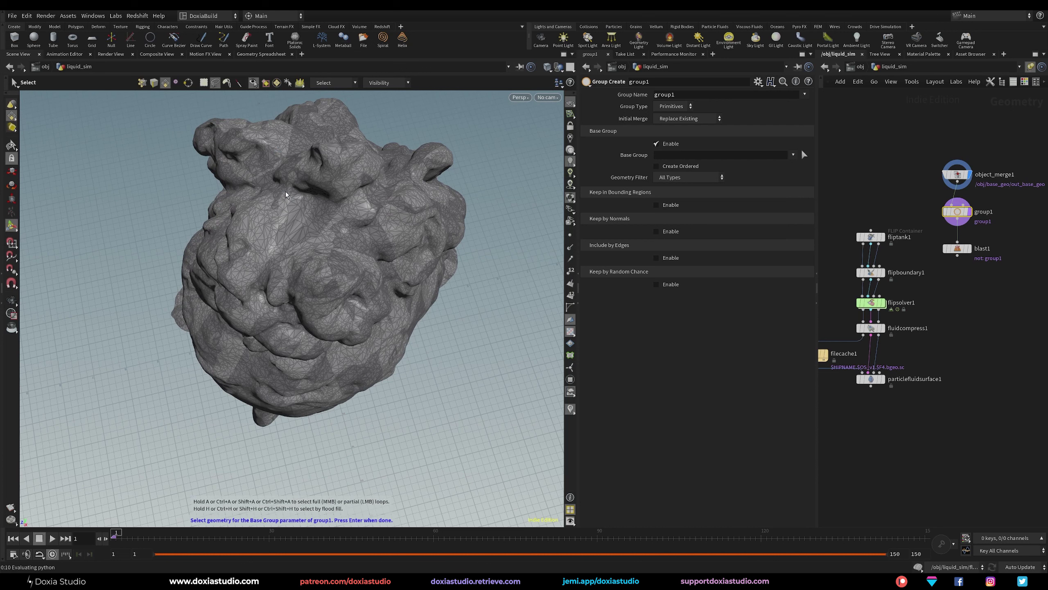
mouse_move(280, 187)
mouse_down()
mouse_move(243, 210)
mouse_move(268, 284)
mouse_move(341, 239)
mouse_move(382, 193)
mouse_move(374, 154)
mouse_move(331, 141)
mouse_up()
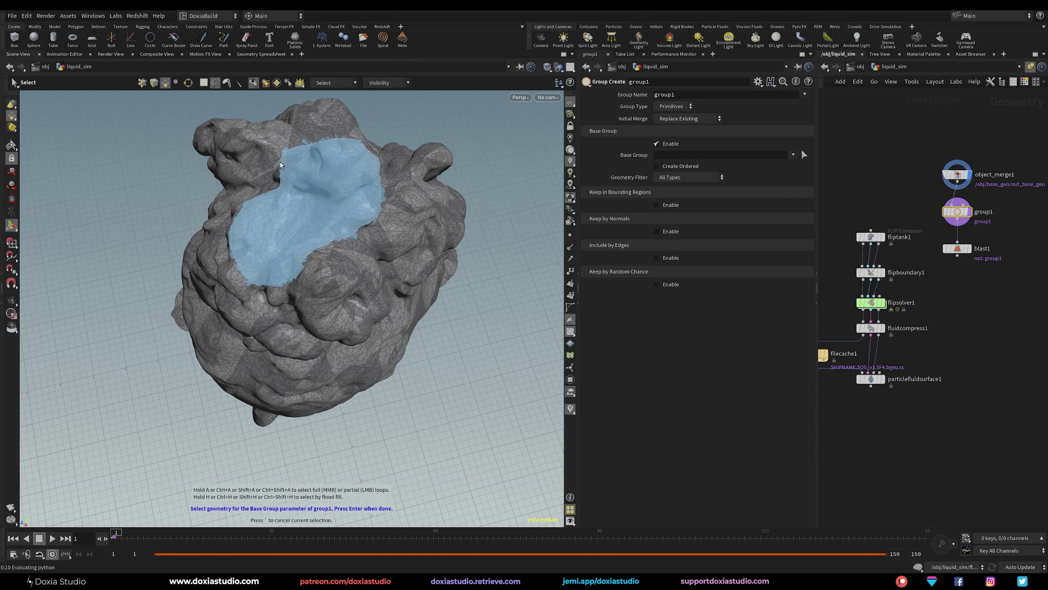
mouse_move(281, 194)
mouse_down()
mouse_move(332, 182)
mouse_move(430, 202)
mouse_move(435, 190)
mouse_move(393, 211)
mouse_move(347, 264)
mouse_move(325, 315)
mouse_move(470, 260)
mouse_move(472, 207)
mouse_move(500, 162)
mouse_move(605, 205)
mouse_move(750, 166)
mouse_up()
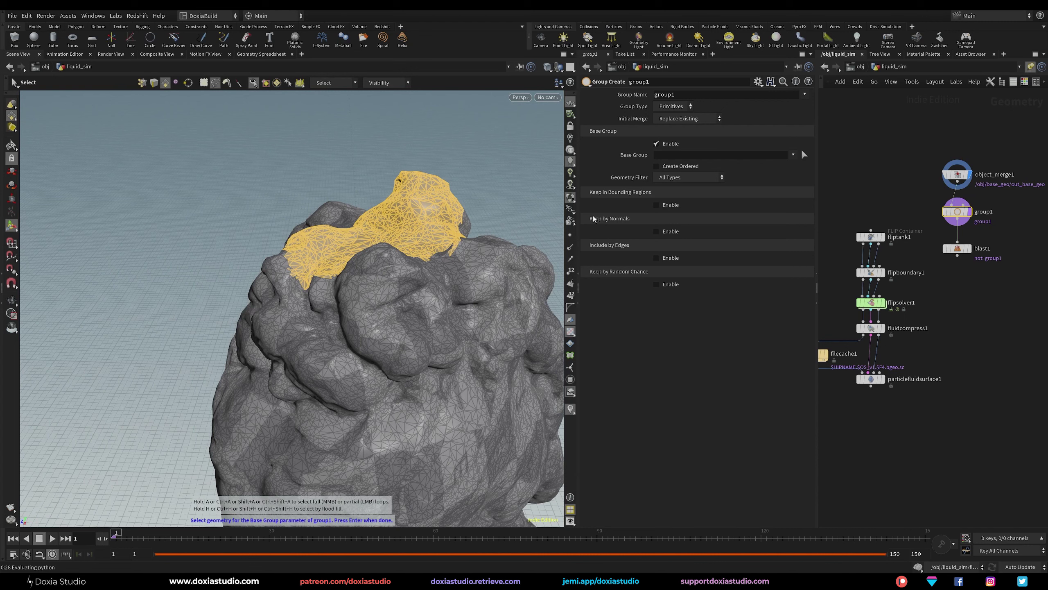
key(Return)
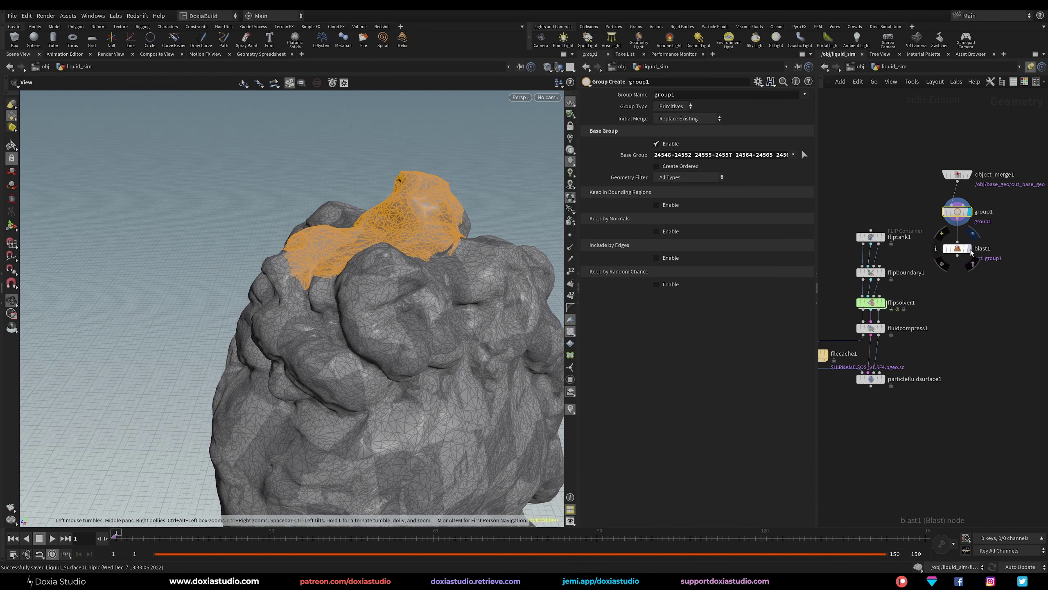
- Display the blast1 node directly below group1 and inspect the isolated patch from several angles
click(969, 249)
drag(958, 248, 959, 241)
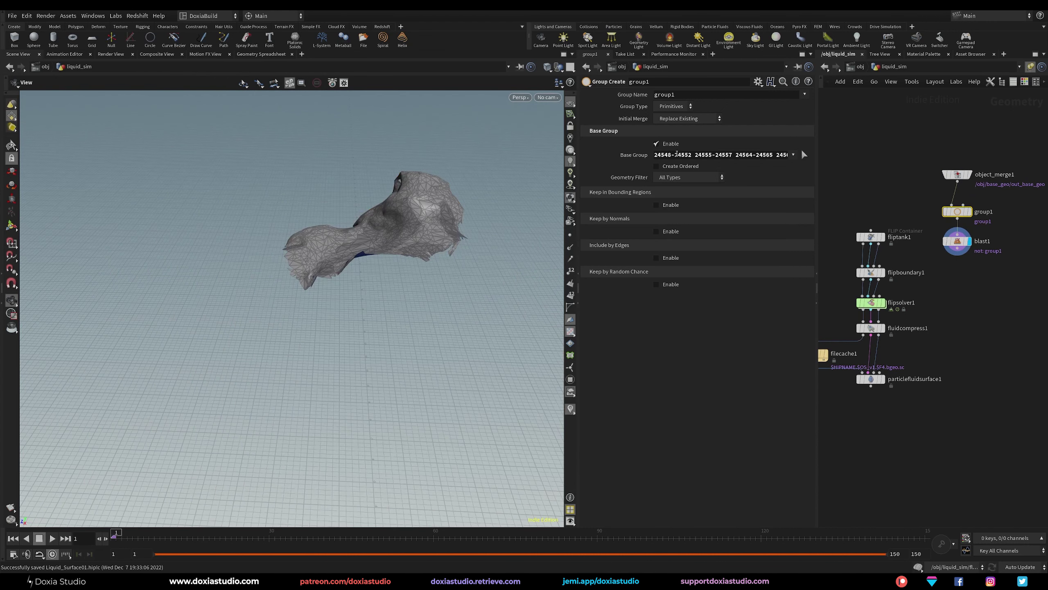
click(959, 242)
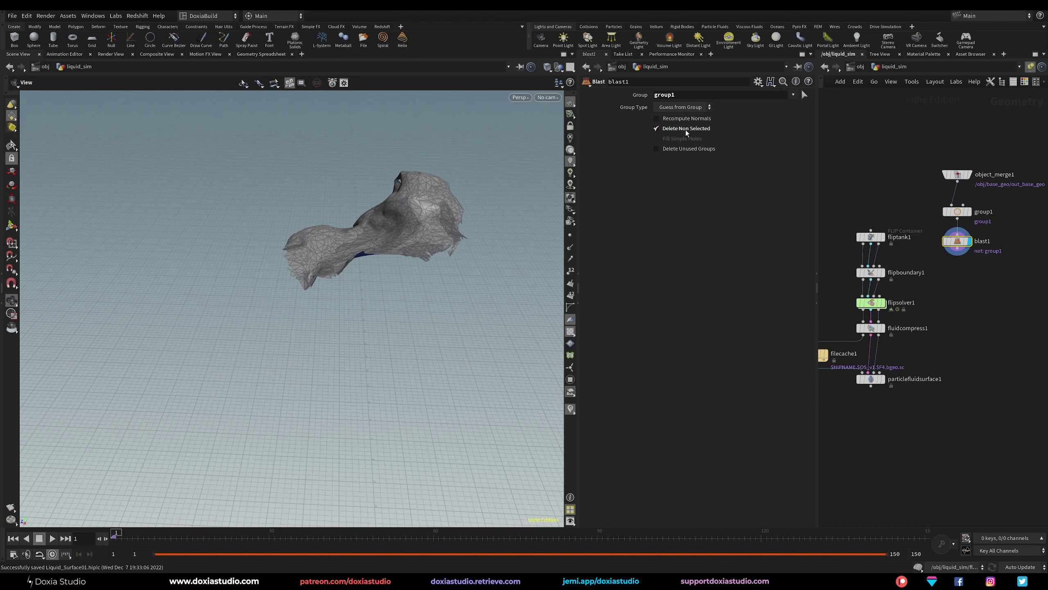
drag(412, 244, 382, 223)
drag(322, 237, 299, 235)
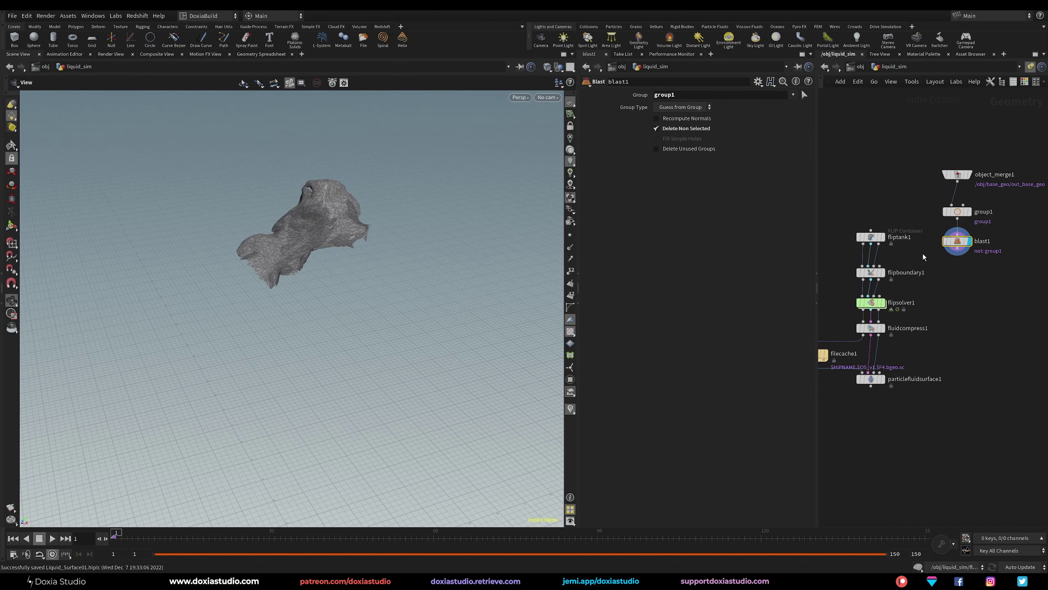
- Check the flipboundary1 node's parameters and return the display and selection to blast1
click(957, 256)
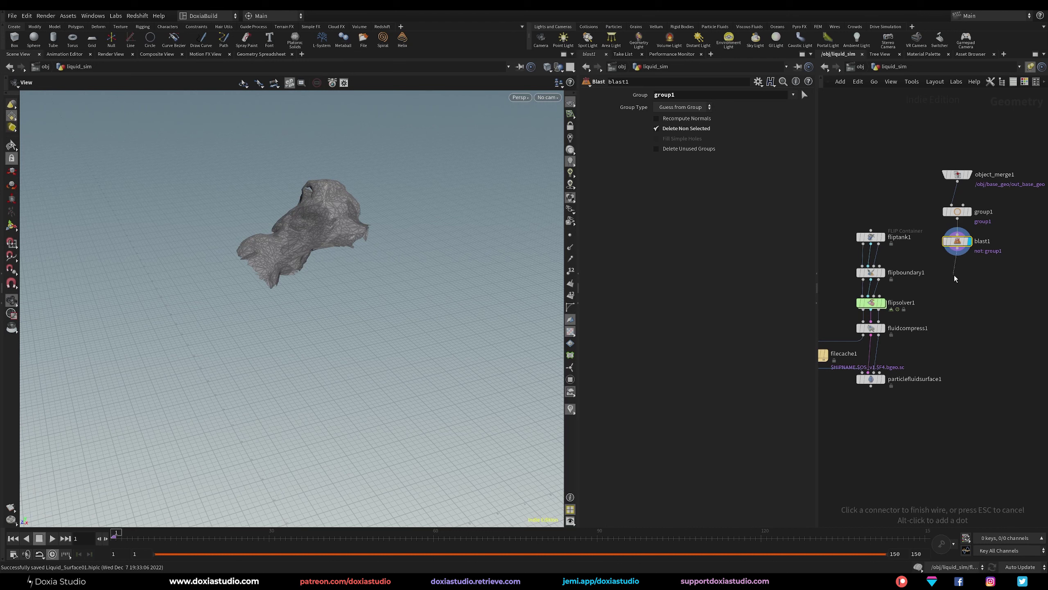
key(Escape)
drag(874, 276, 873, 270)
click(886, 251)
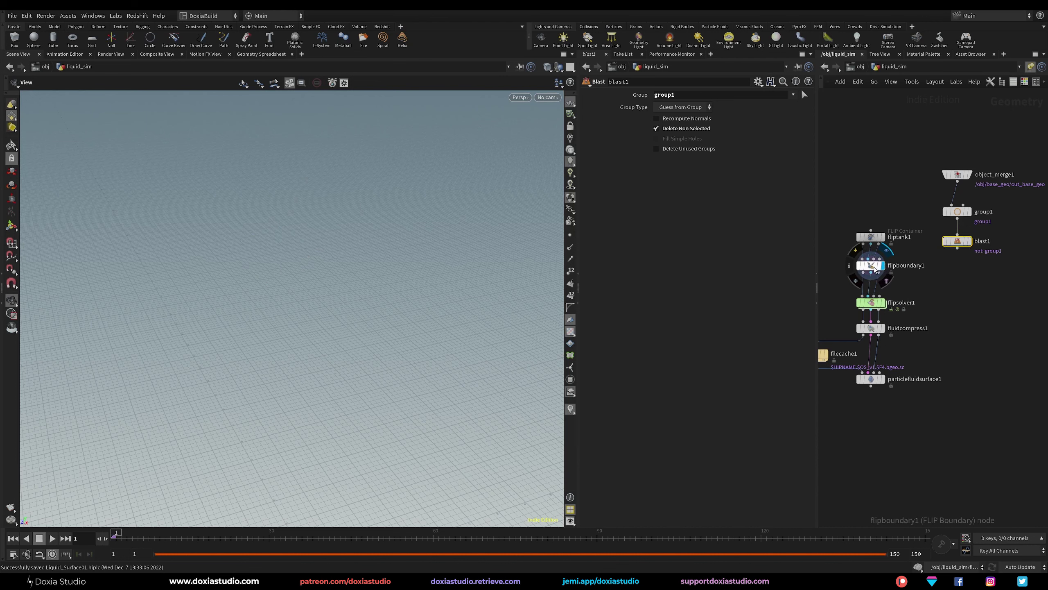
click(874, 267)
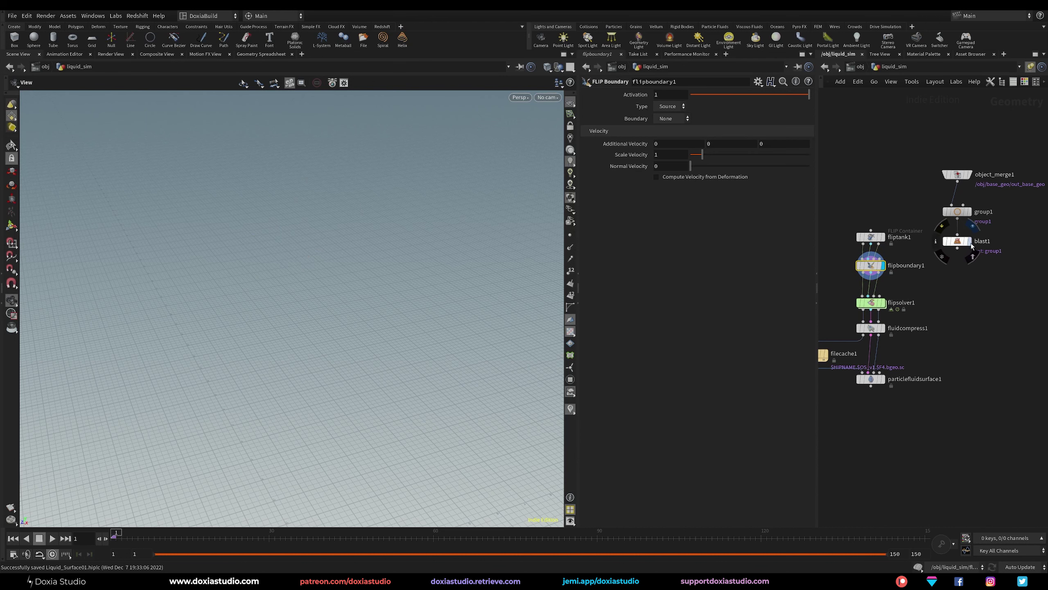
click(968, 241)
click(959, 244)
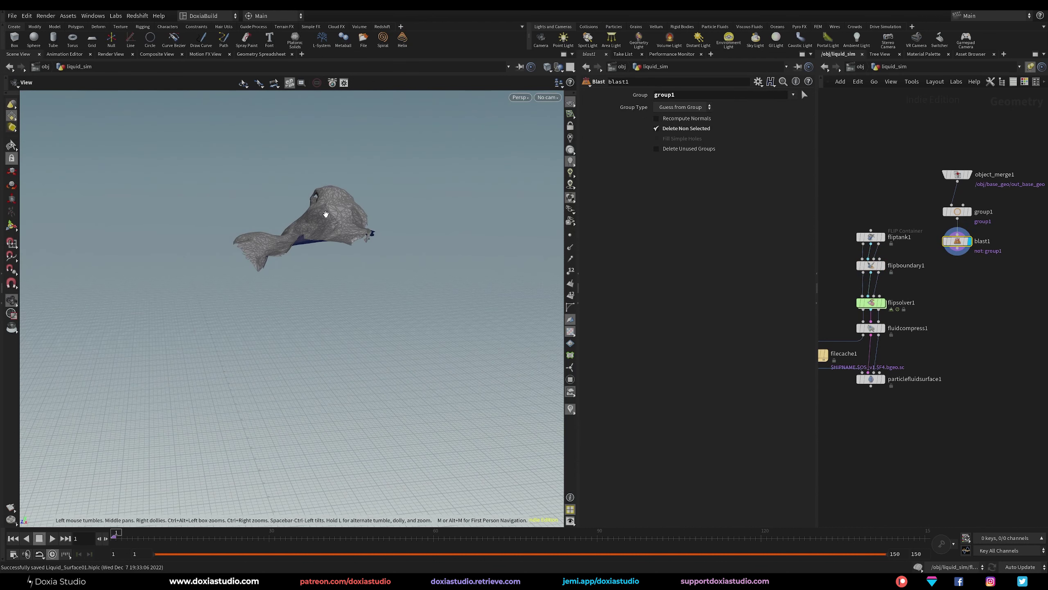
- Add a PolyExtrude node connected below blast1 and display it
key(Tab)
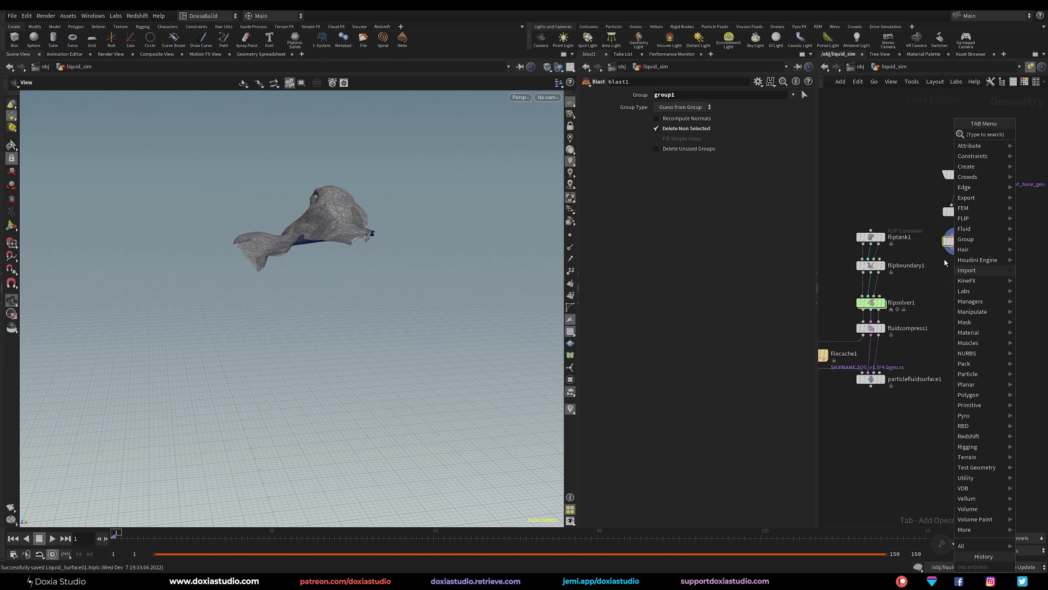
text(polyex)
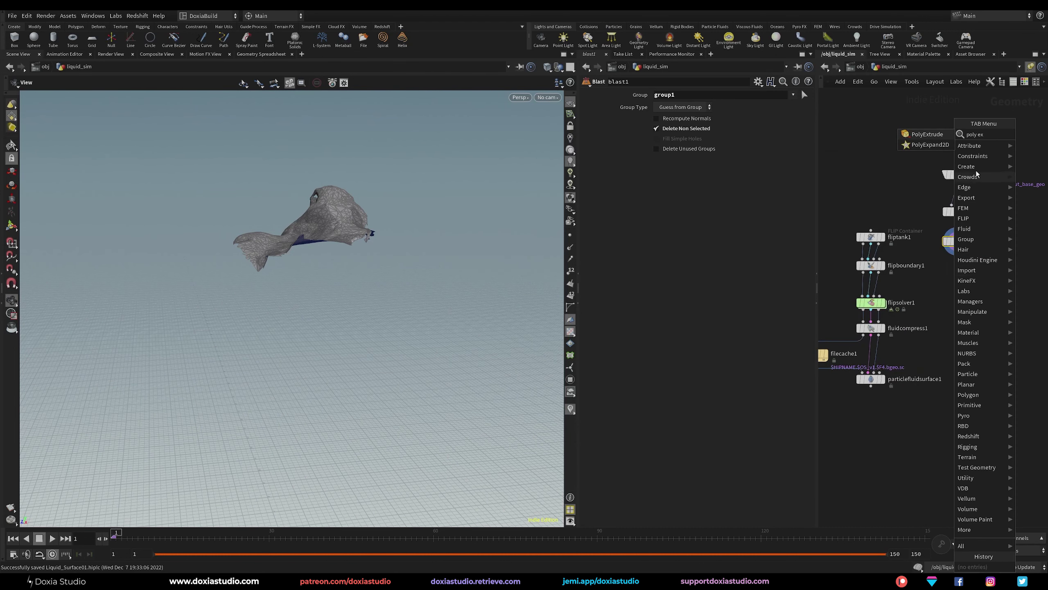
click(937, 135)
click(967, 273)
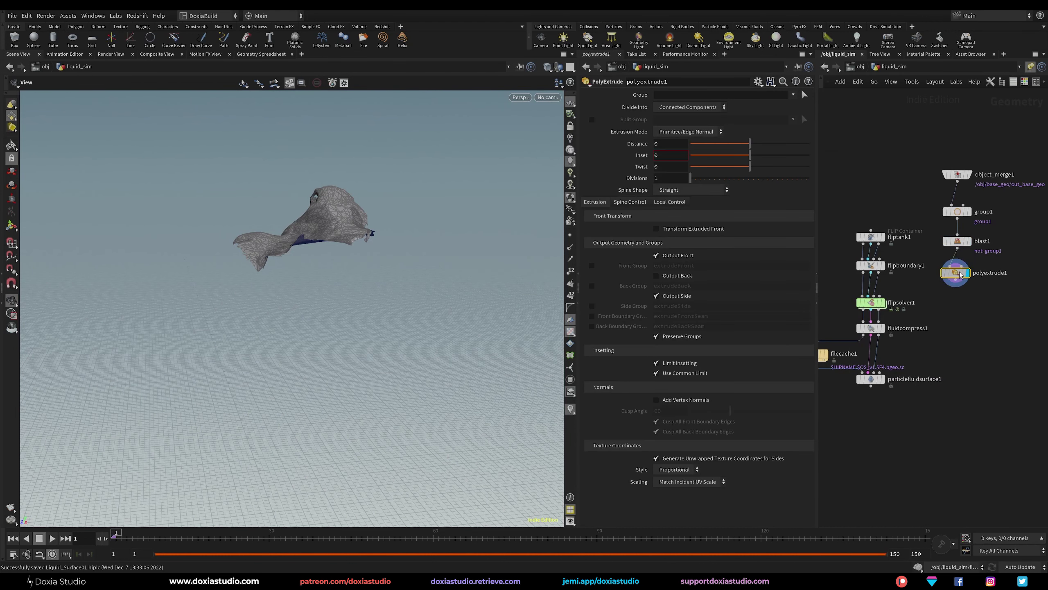
- Set the PolyExtrude distance to 0.25 and inspect the thickened patch
text(0.2)
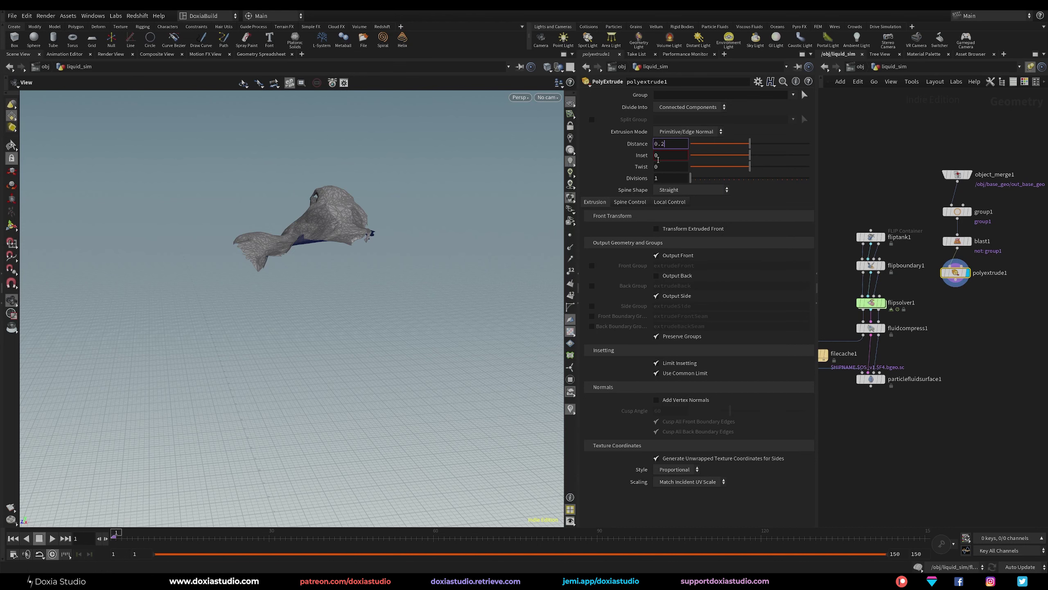
text(5)
key(Return)
drag(473, 225, 390, 214)
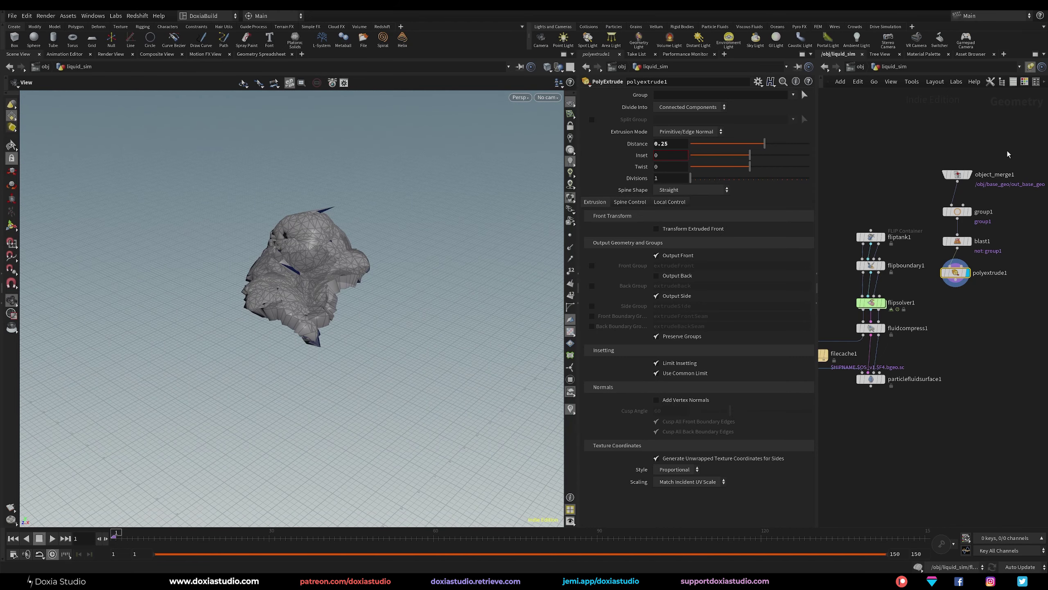
- Tidy the source chain by moving group1, blast1 and polyextrude1 closer together below object_merge1
drag(1014, 145, 949, 280)
click(1007, 225)
drag(959, 212, 959, 198)
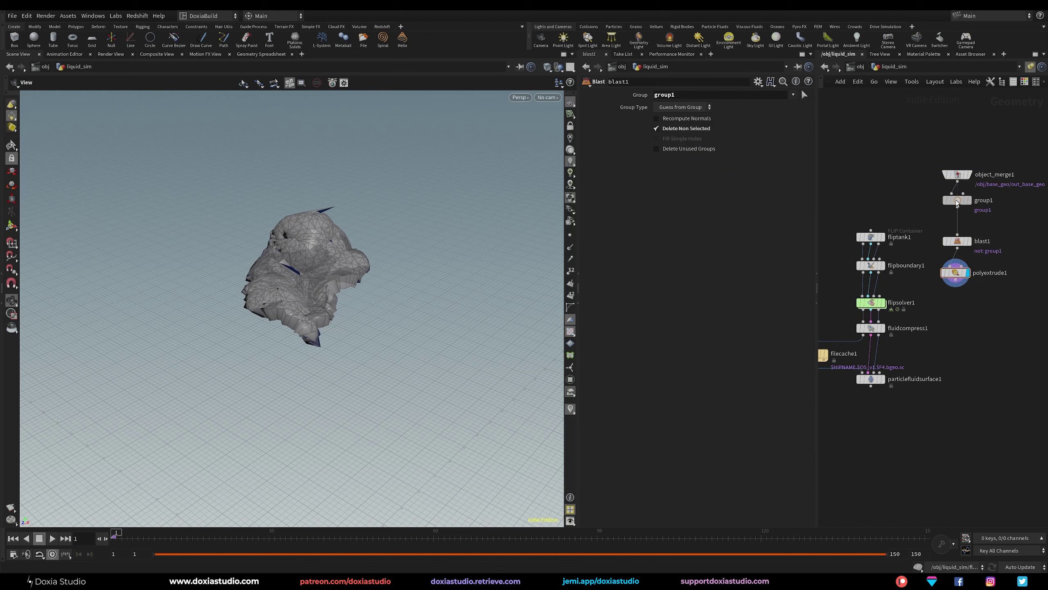
drag(958, 247, 958, 230)
drag(957, 273, 956, 248)
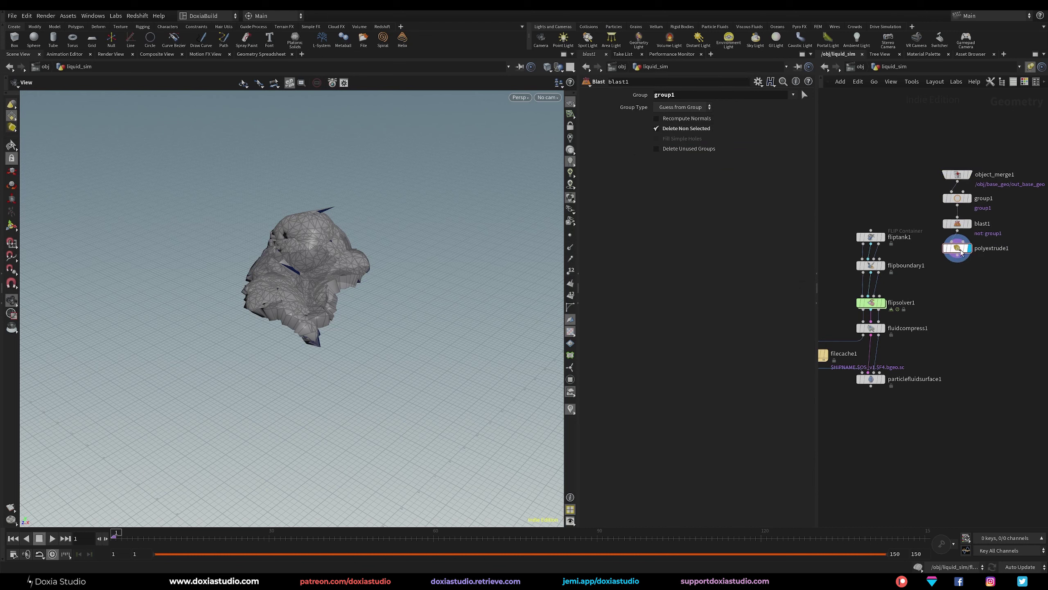
- Add a Null node directly below polyextrude1 and rename it fluid_source_geo
key(Tab)
text(null)
key(Return)
click(964, 279)
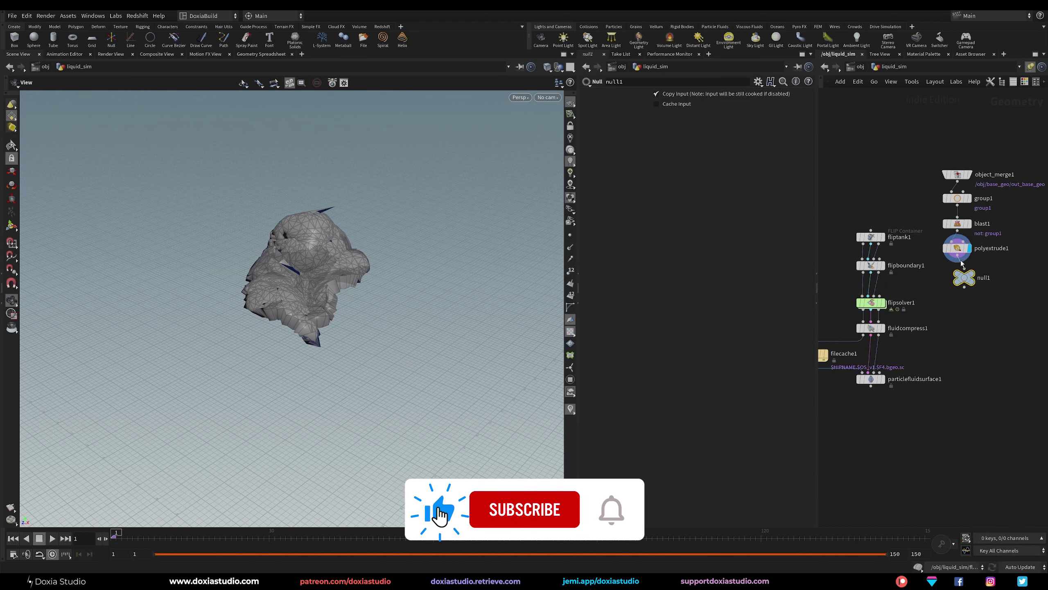
drag(965, 281, 958, 275)
click(979, 275)
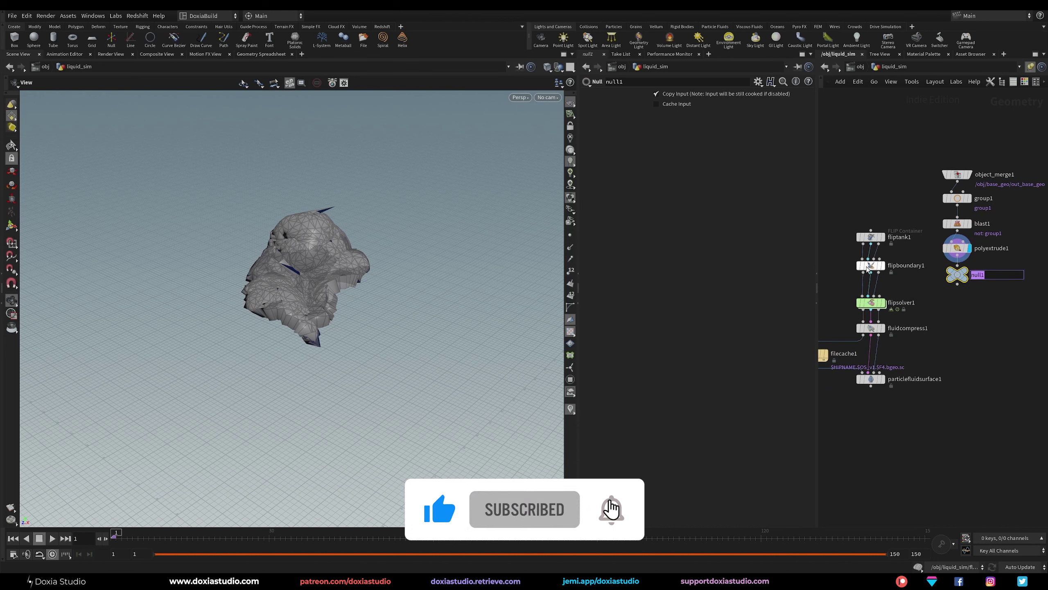
text(fluid_so)
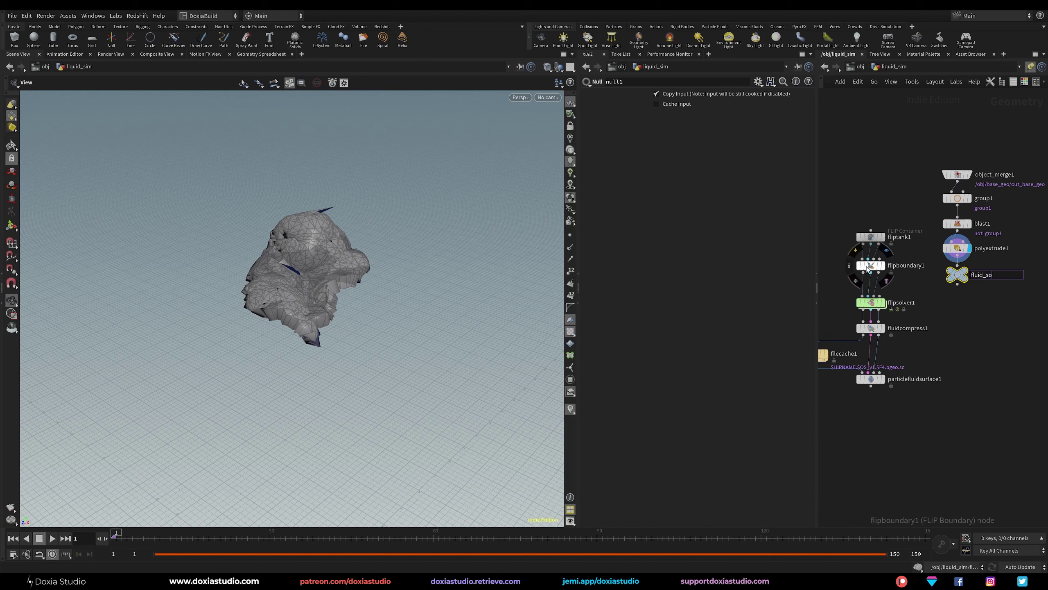
text(urce_geo)
key(Return)
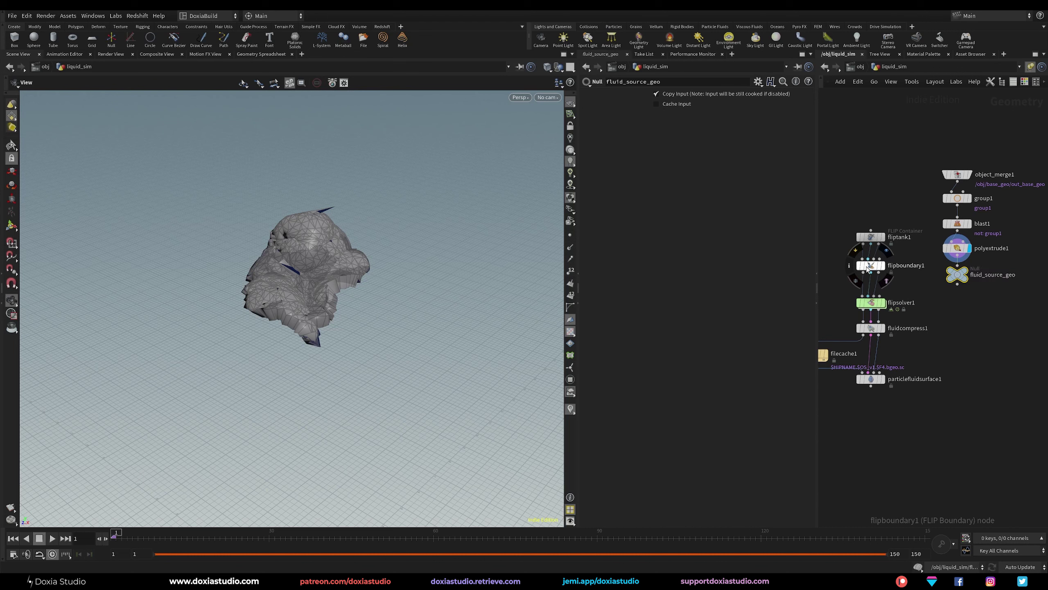
- Connect the fluid_source_geo output to an input of flipboundary1 and move the source node chain higher in the network
middle_drag(996, 310, 966, 309)
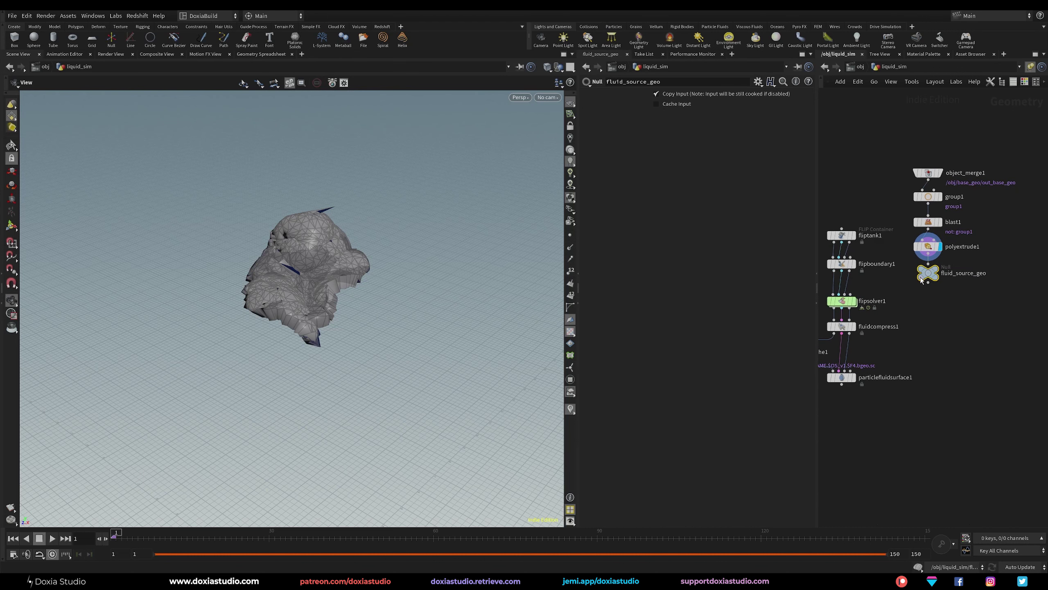
drag(928, 282, 849, 257)
drag(1005, 156, 916, 206)
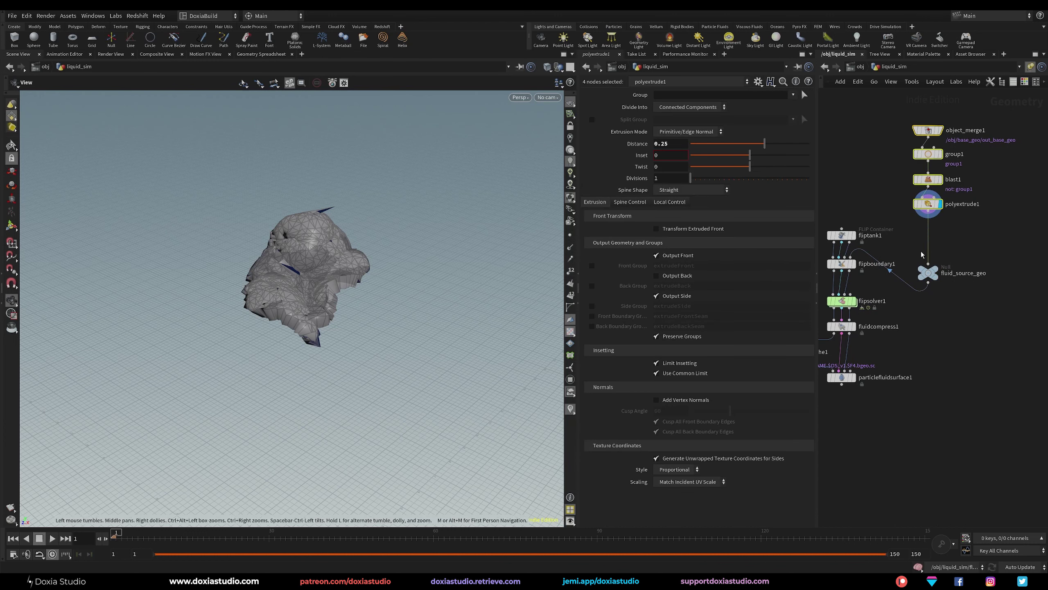
drag(936, 271, 935, 248)
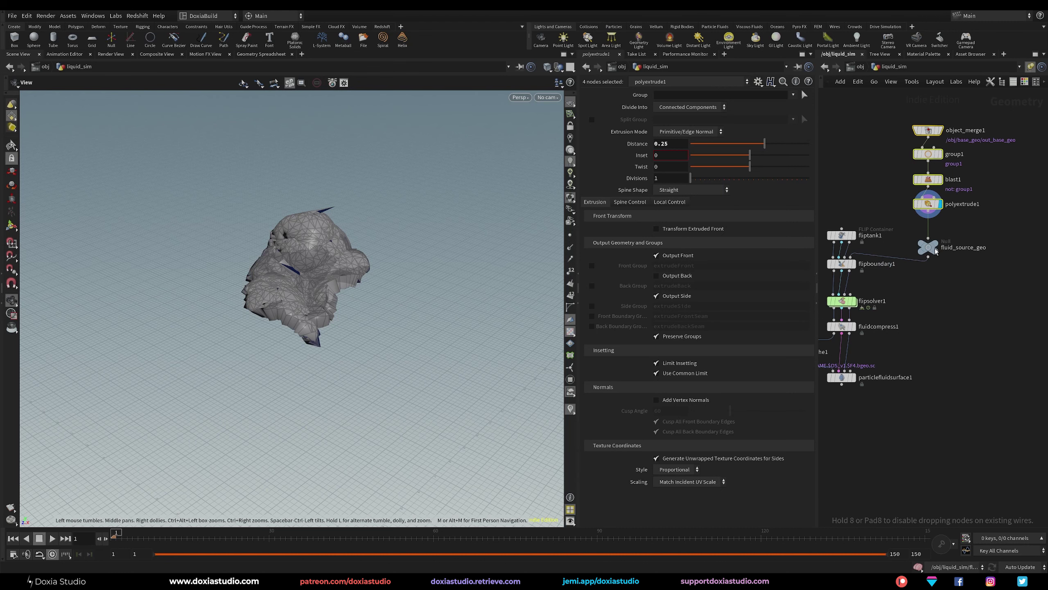
- Display flipboundary1, open the fliptank1 parameters and inspect the generated source volume up close
click(852, 265)
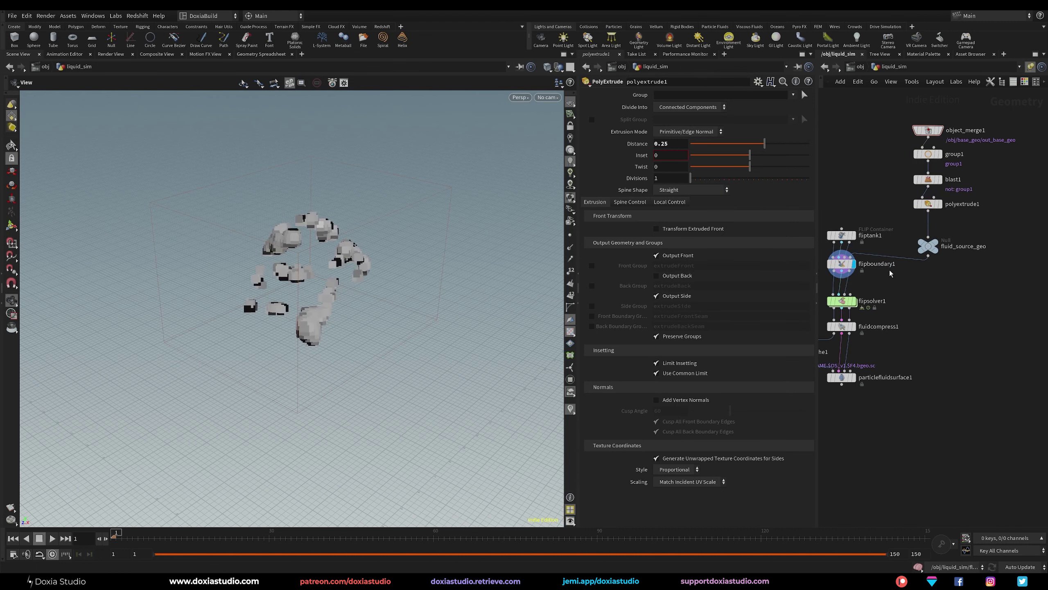
drag(319, 257, 346, 218)
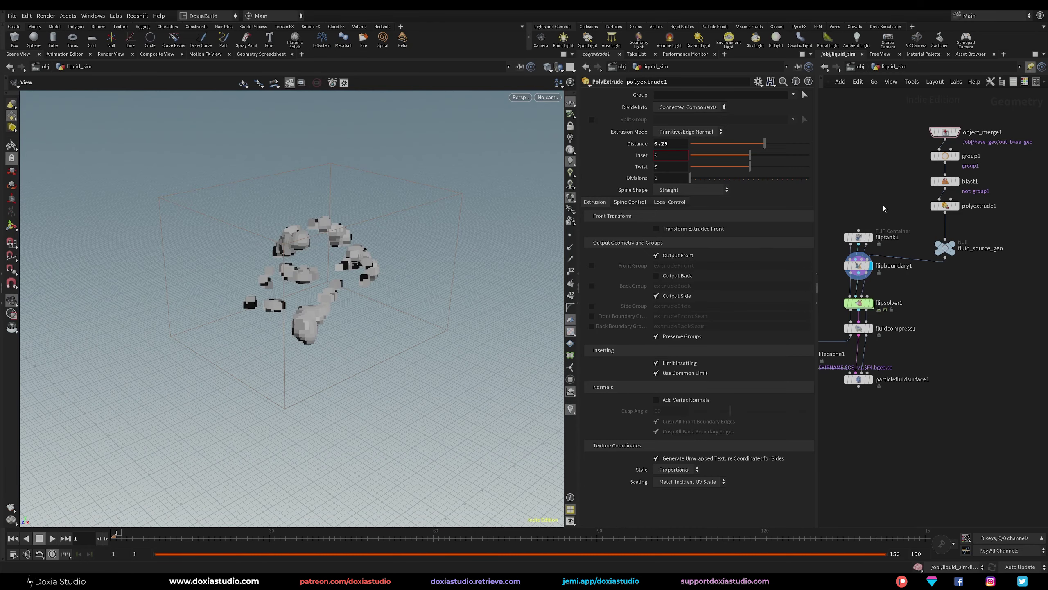
click(847, 234)
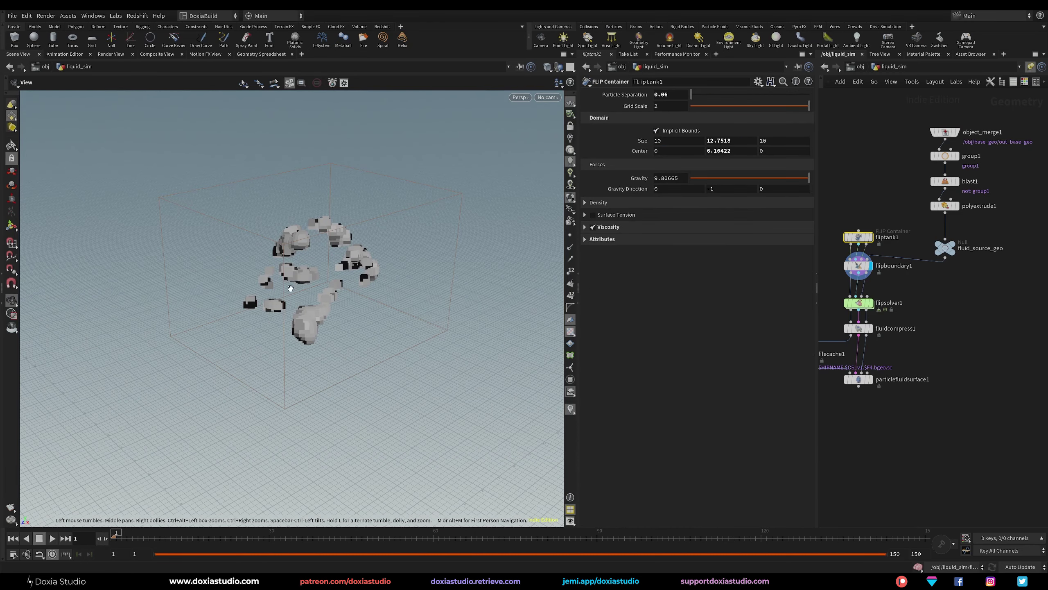
drag(291, 287, 344, 278)
scroll(344, 277, up, 1)
scroll(326, 284, up, 1)
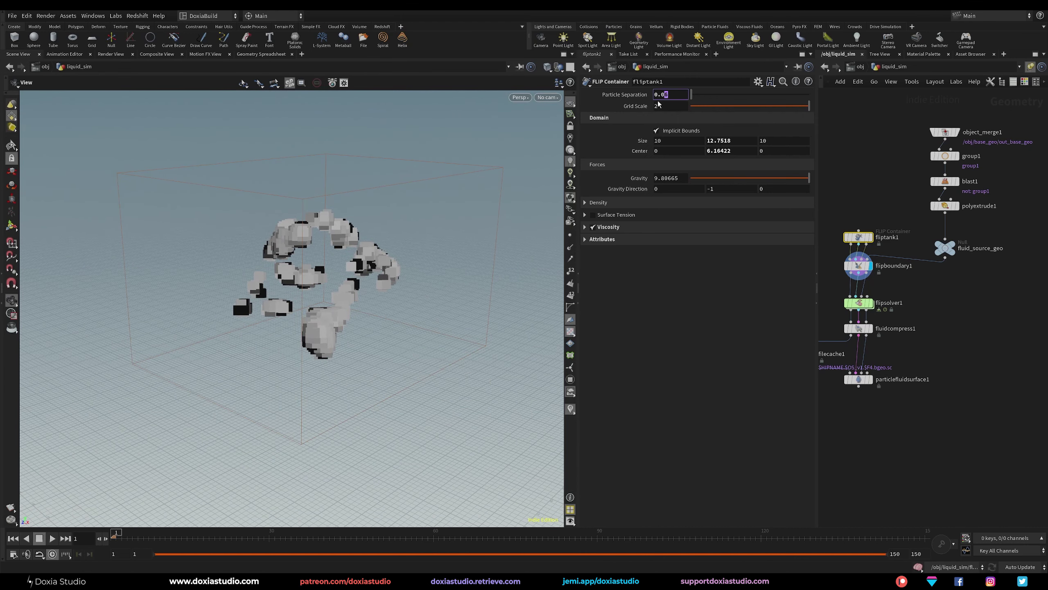
- Compare the polyextrude1 mesh with the flipboundary1 volume by displaying one after the other
click(958, 207)
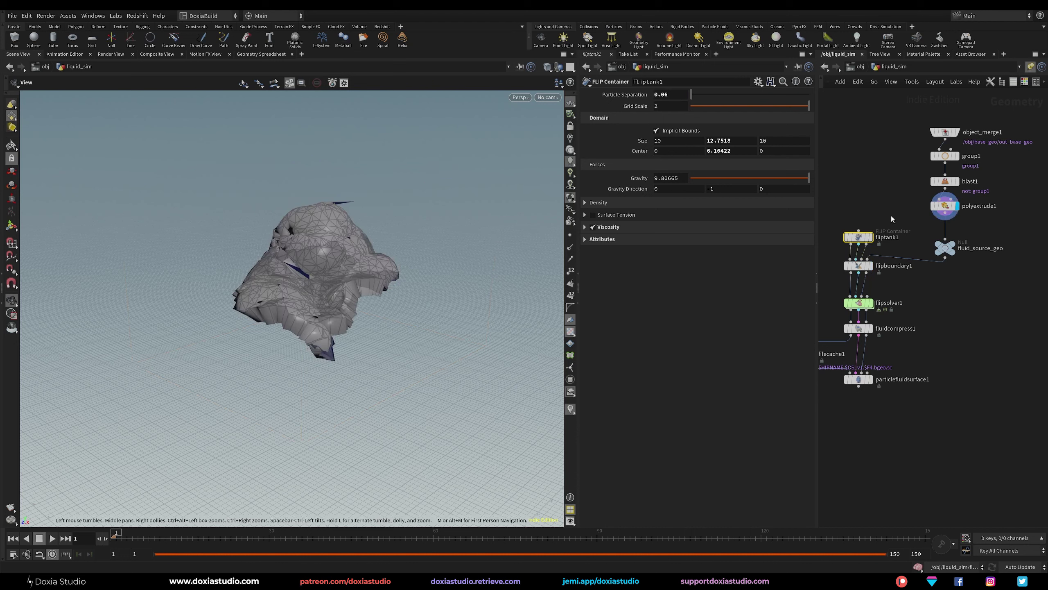
drag(878, 223, 860, 240)
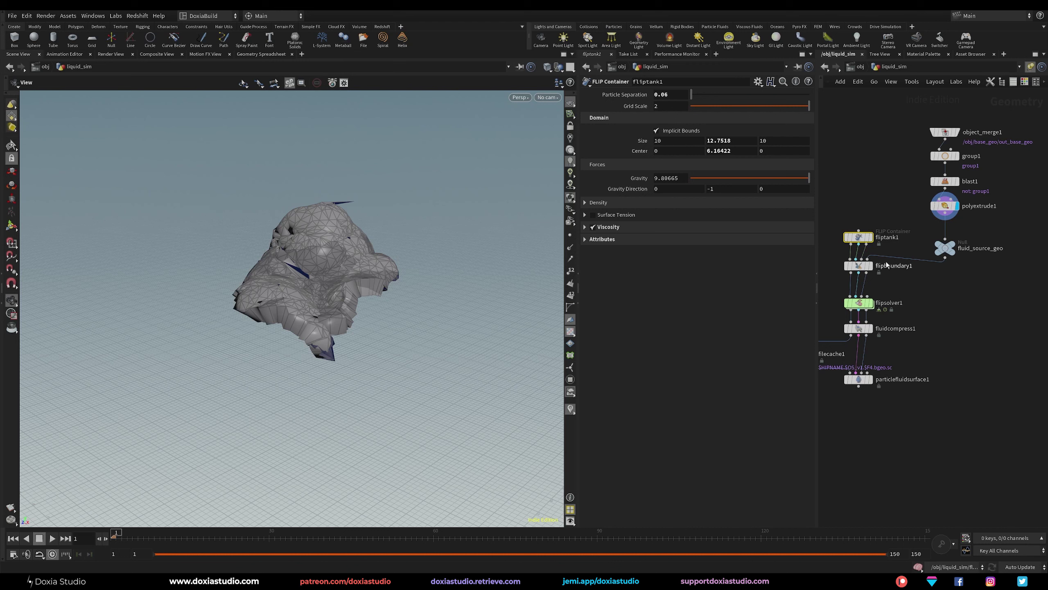
click(871, 266)
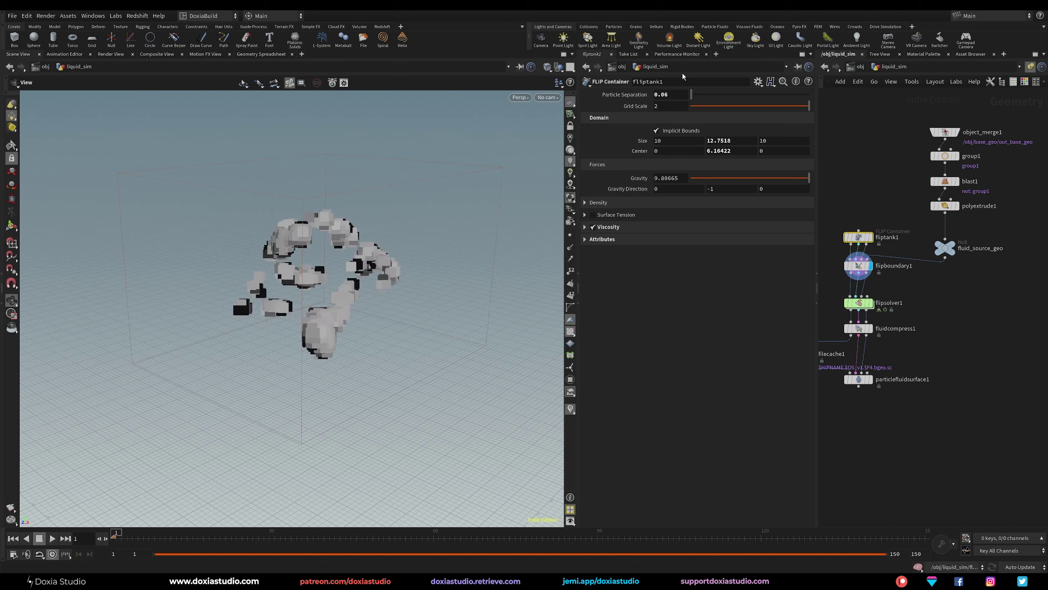
- Try particle separations of 0.04 and 0.025 on fliptank1
text(4)
key(Return)
click(667, 95)
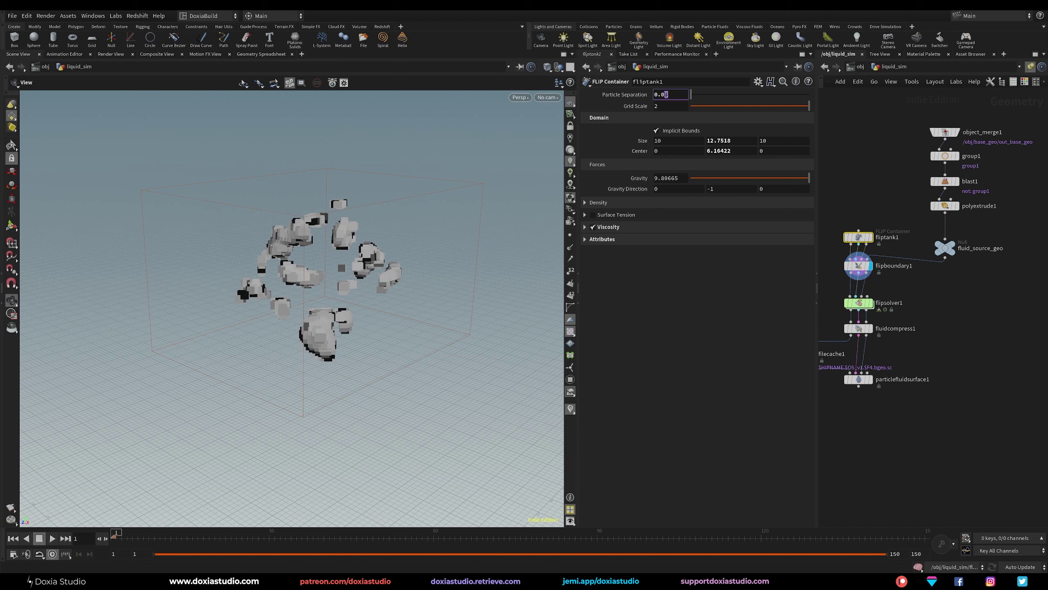
text(25)
key(Return)
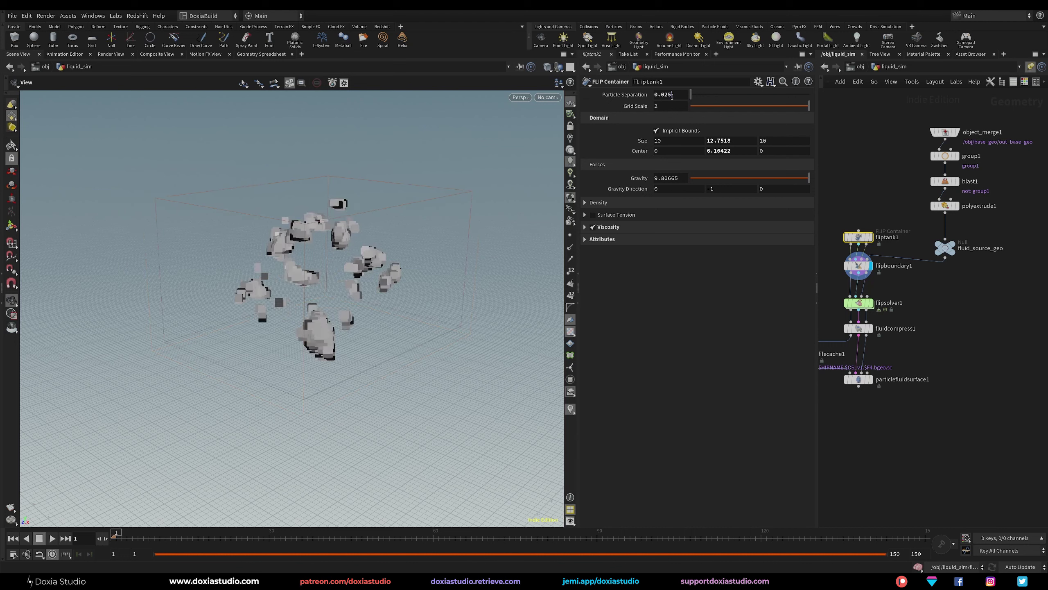
- Display polyextrude1, inspect the underside of its mesh and enable Output Back to close it
drag(667, 97, 665, 97)
click(950, 247)
click(945, 205)
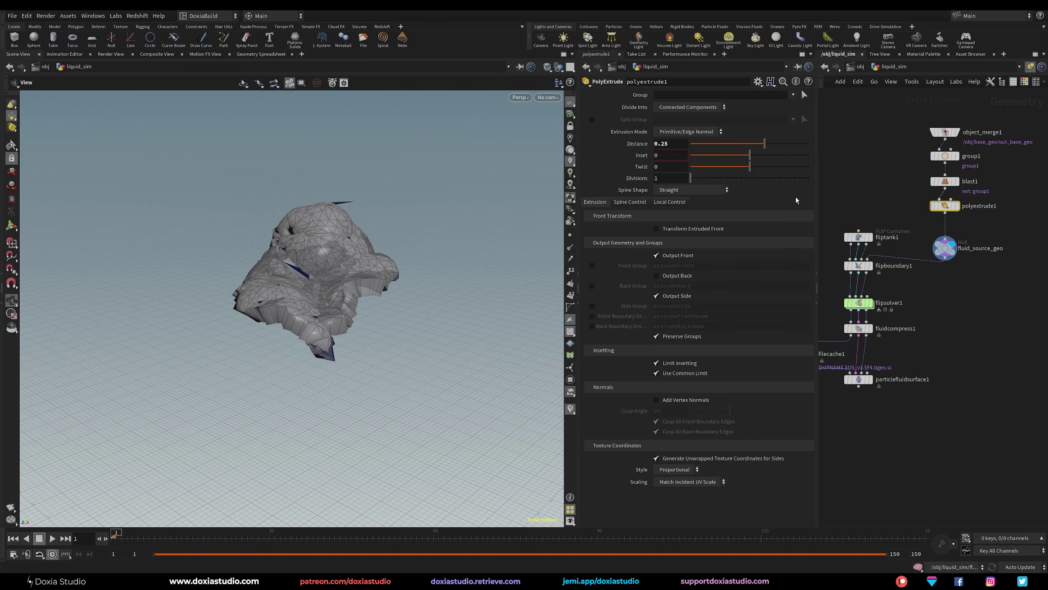
click(960, 191)
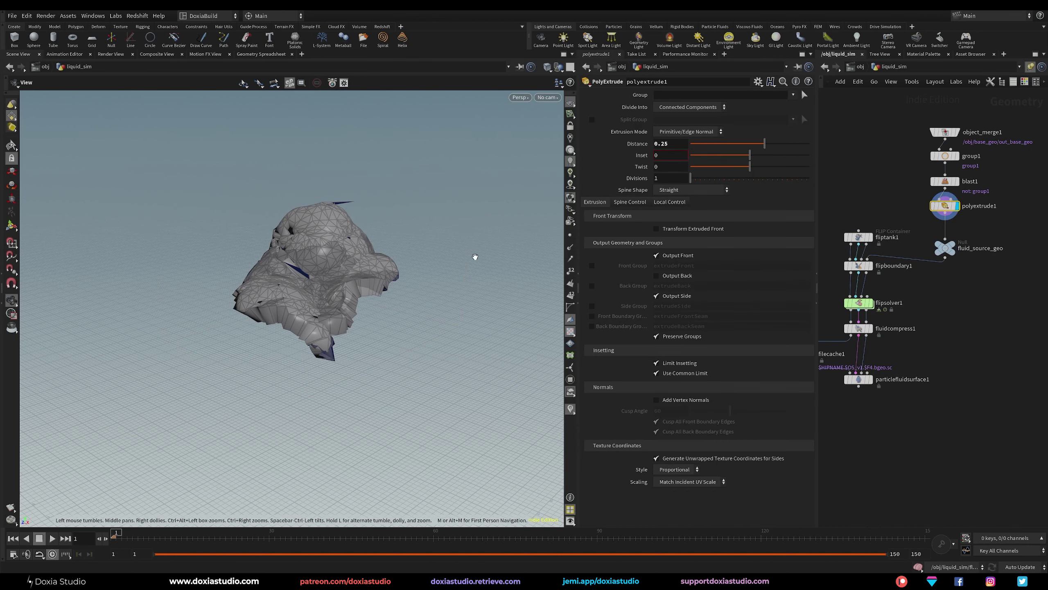
mouse_move(333, 279)
mouse_down()
mouse_move(339, 194)
mouse_move(309, 255)
mouse_move(423, 216)
mouse_move(324, 259)
mouse_move(310, 219)
mouse_up()
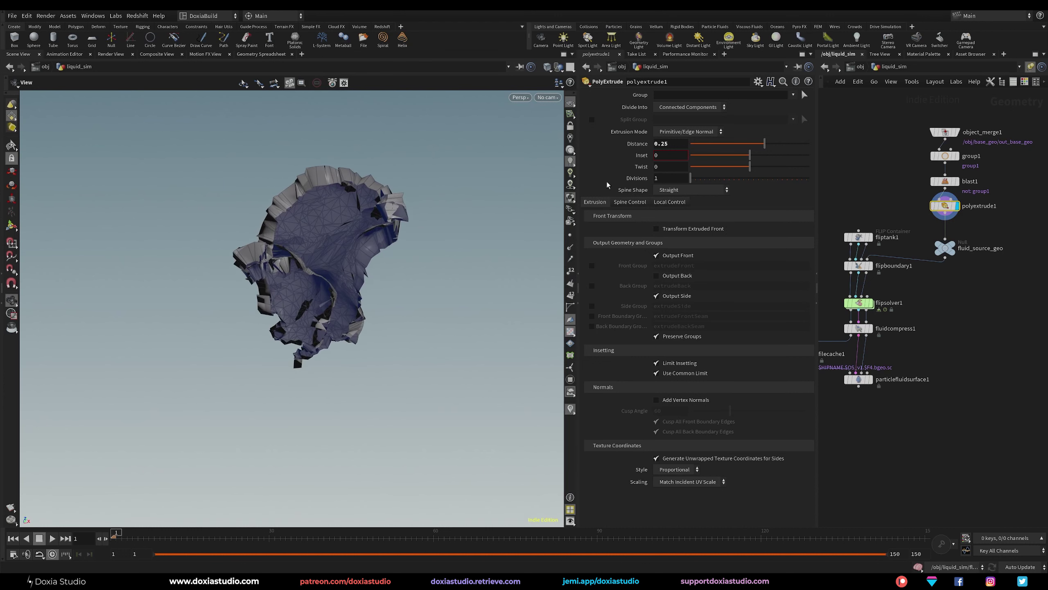
click(687, 274)
drag(334, 265, 375, 263)
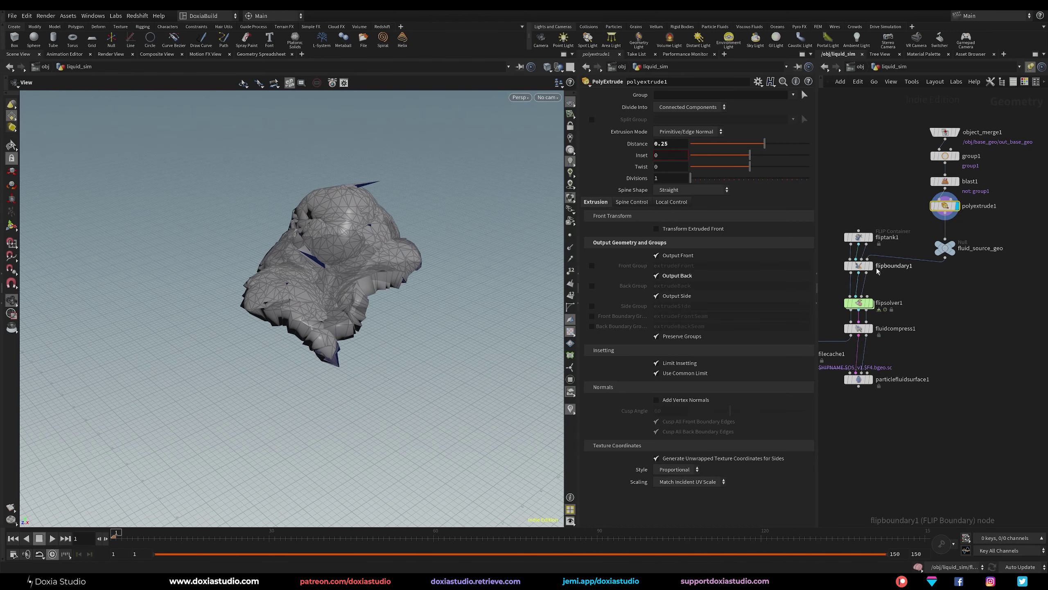
- Display flipboundary1 and set the particle separation on fliptank1 to 0.08
click(870, 265)
click(858, 237)
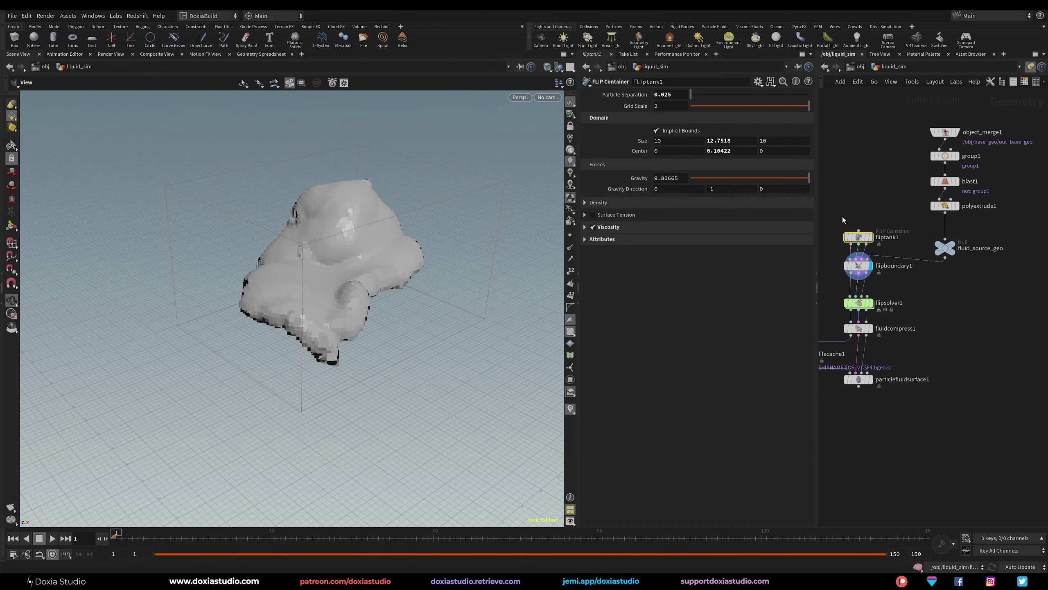
drag(667, 100, 666, 102)
text(0.08)
key(Return)
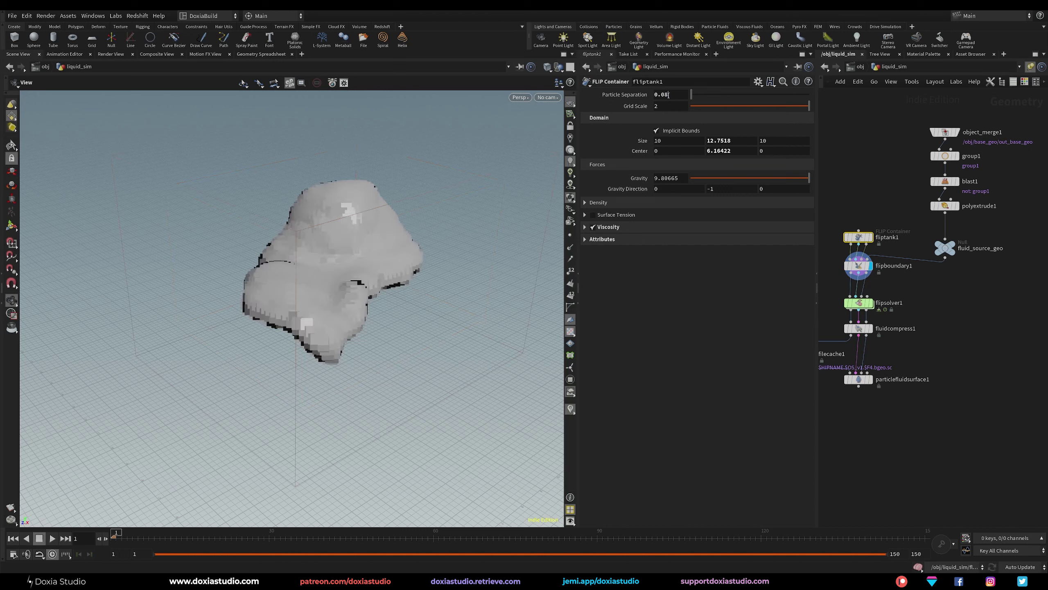
- Try coarser particle separations of 0.1, 0.2 and 0.4 on fliptank1 and inspect the source volume
double_click(668, 95)
text(1)
key(Return)
drag(667, 95, 663, 98)
text(2)
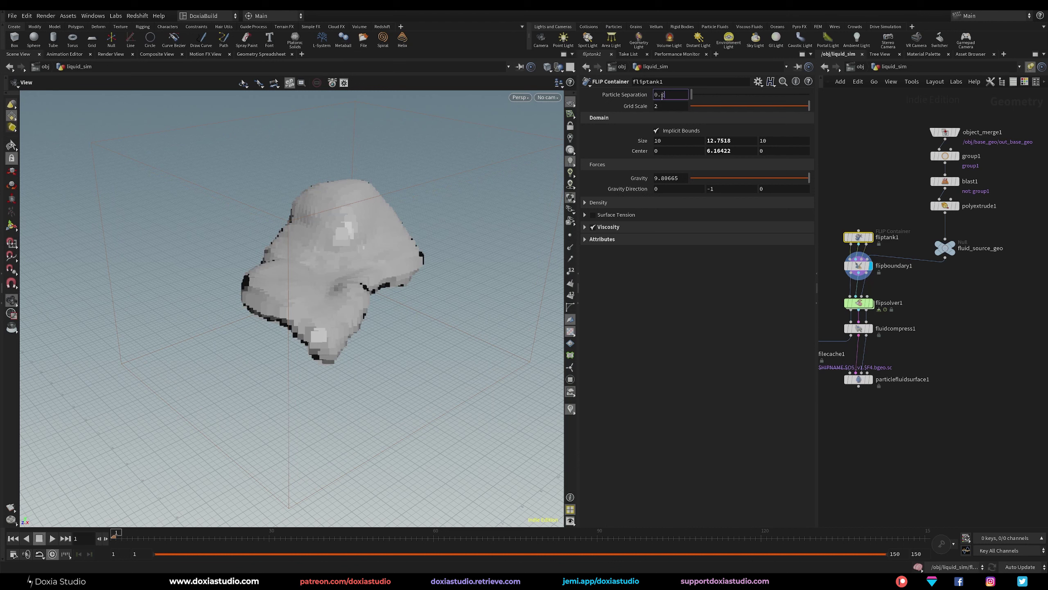
key(Return)
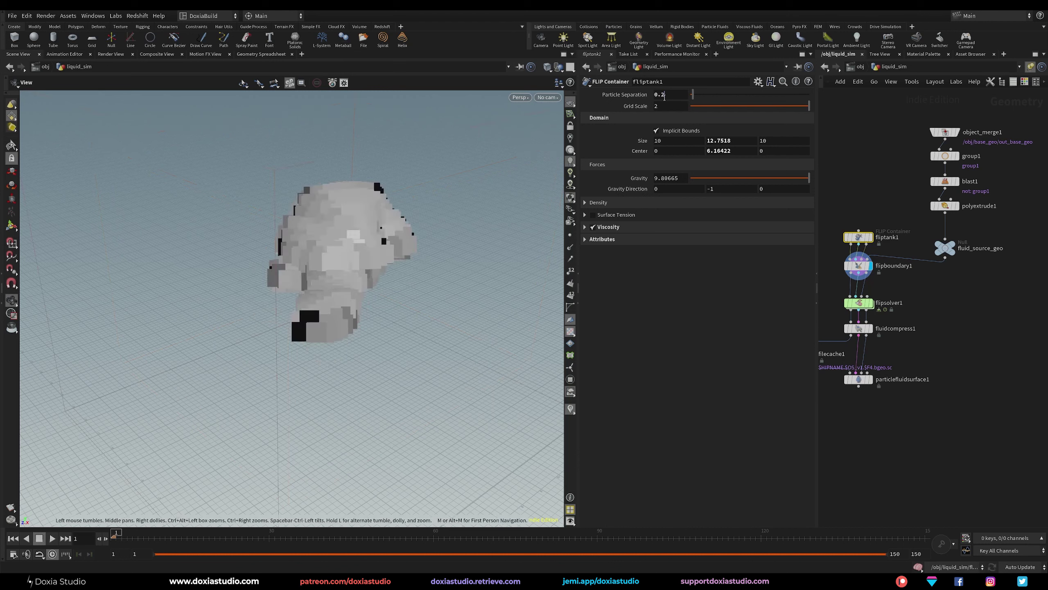
double_click(665, 94)
text(4)
key(Return)
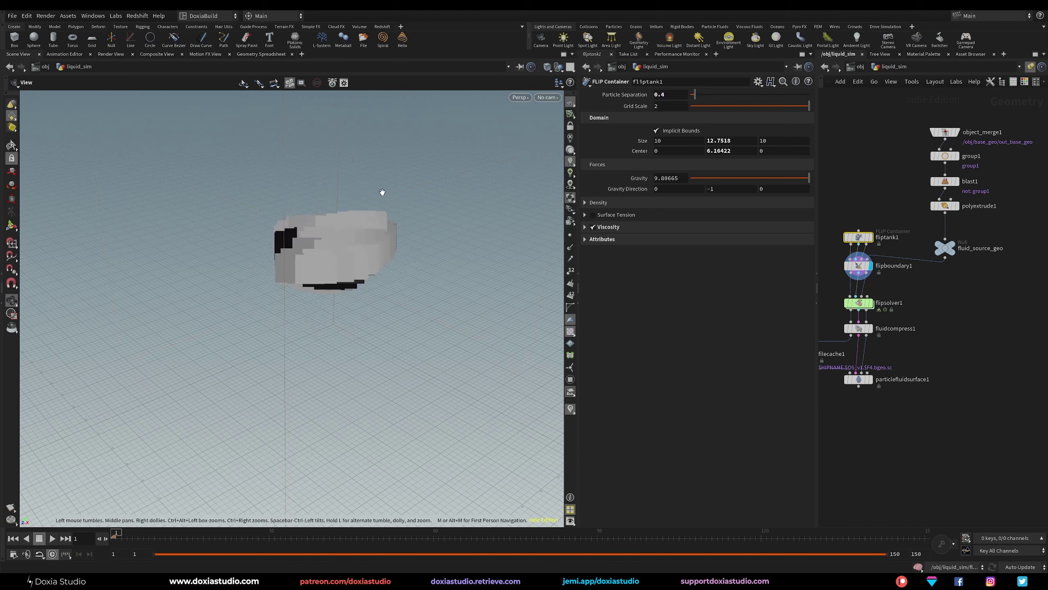
drag(358, 280, 354, 258)
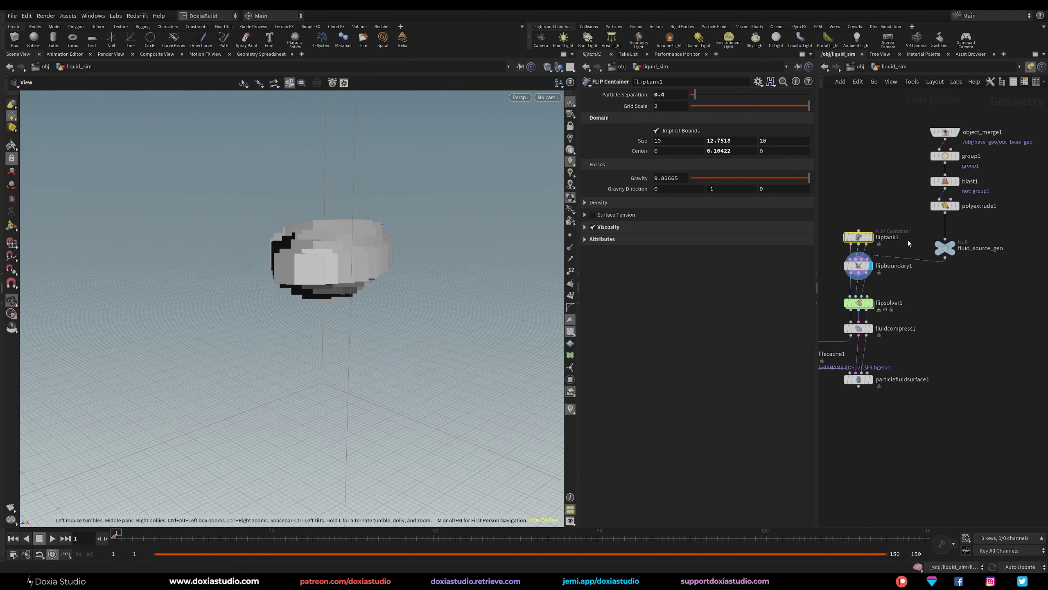
- Set the particle separation on fliptank1 to 0.05 and inspect the source volume
double_click(665, 100)
key(Return)
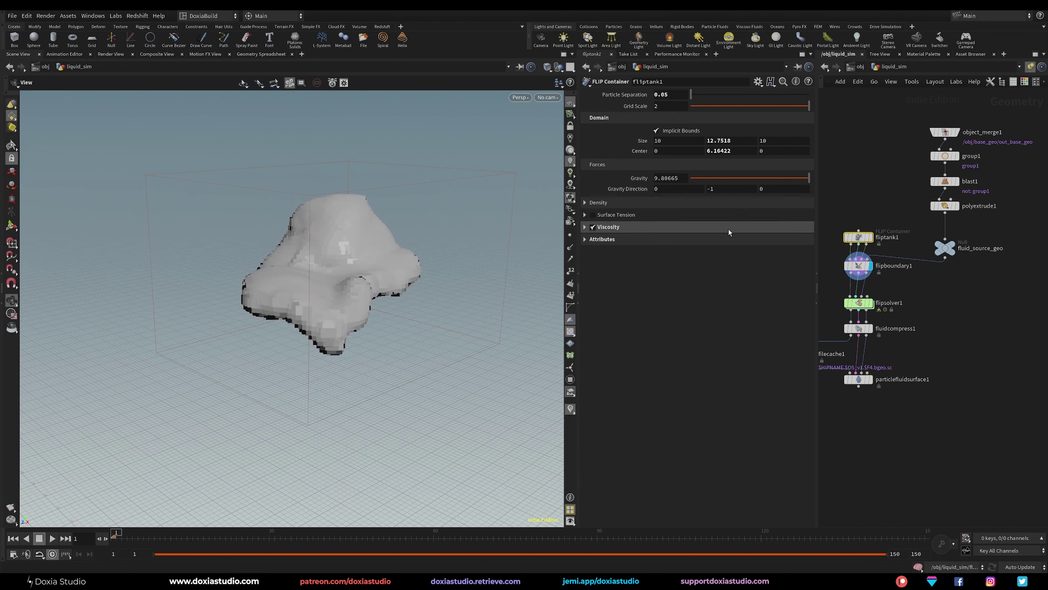
mouse_move(390, 271)
mouse_down()
mouse_move(441, 243)
mouse_move(455, 177)
mouse_move(433, 264)
mouse_move(412, 297)
mouse_move(437, 297)
mouse_move(336, 259)
mouse_move(400, 283)
mouse_up()
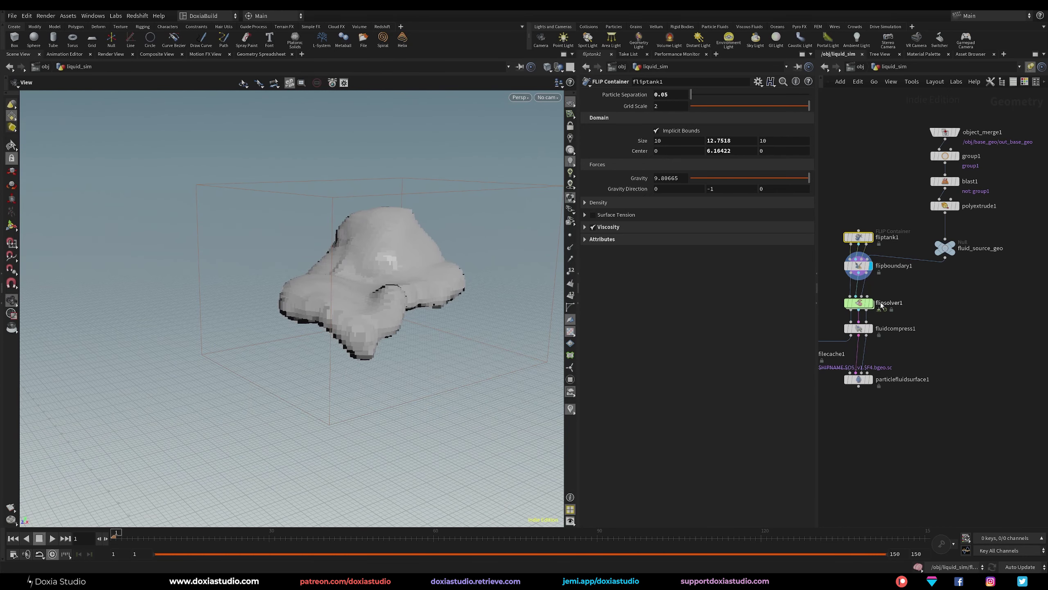
- Display the flipsolver1 node to view the fluid particles
middle_drag(906, 273, 960, 232)
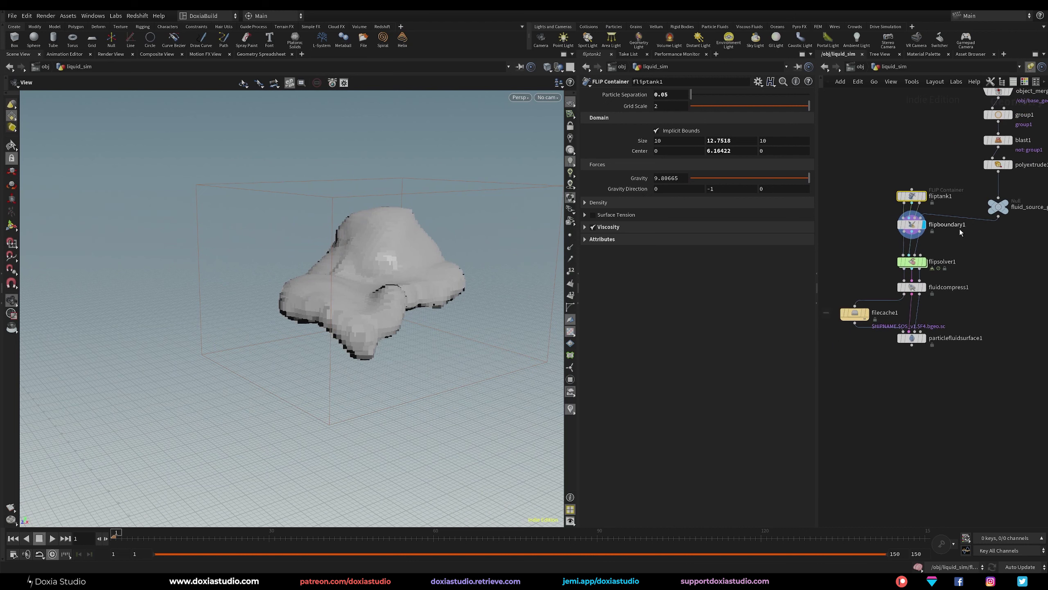
click(925, 262)
click(982, 248)
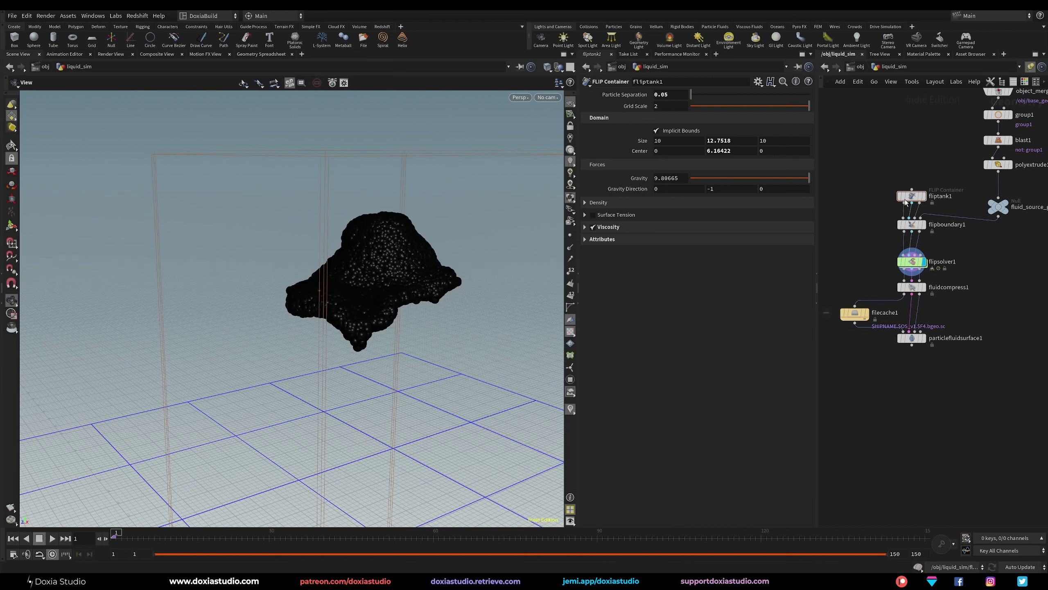
- Move fliptank1 slightly higher and remove the custom Cd point attribute from its Attributes settings
drag(905, 201, 899, 192)
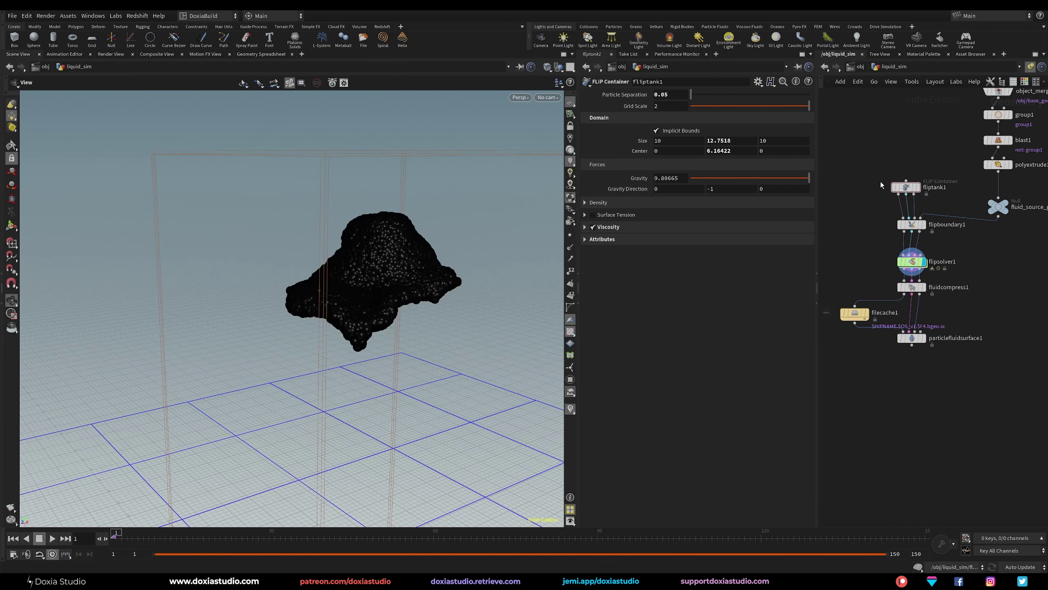
click(615, 239)
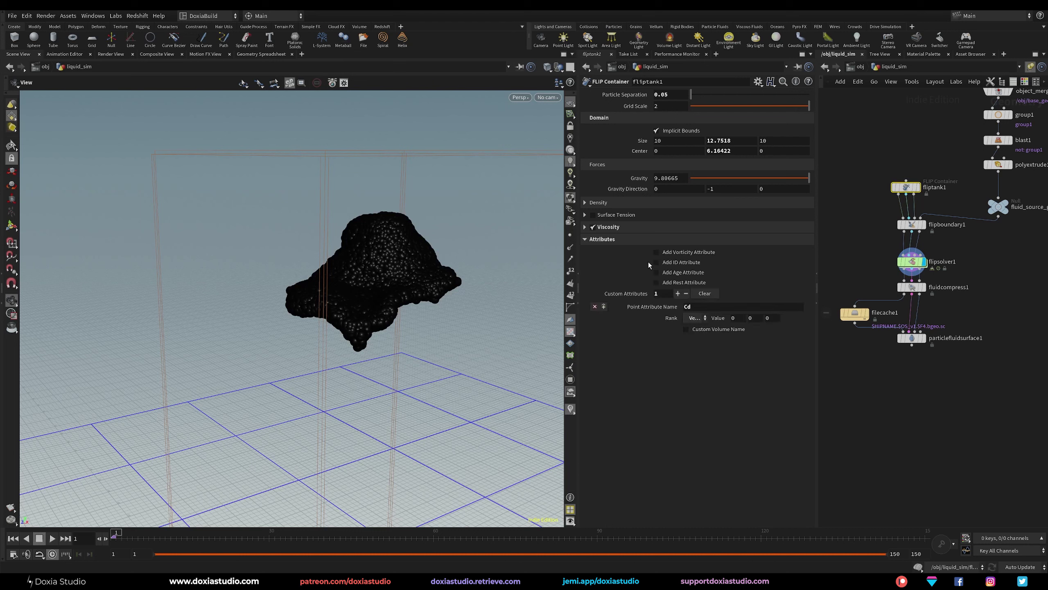
click(685, 294)
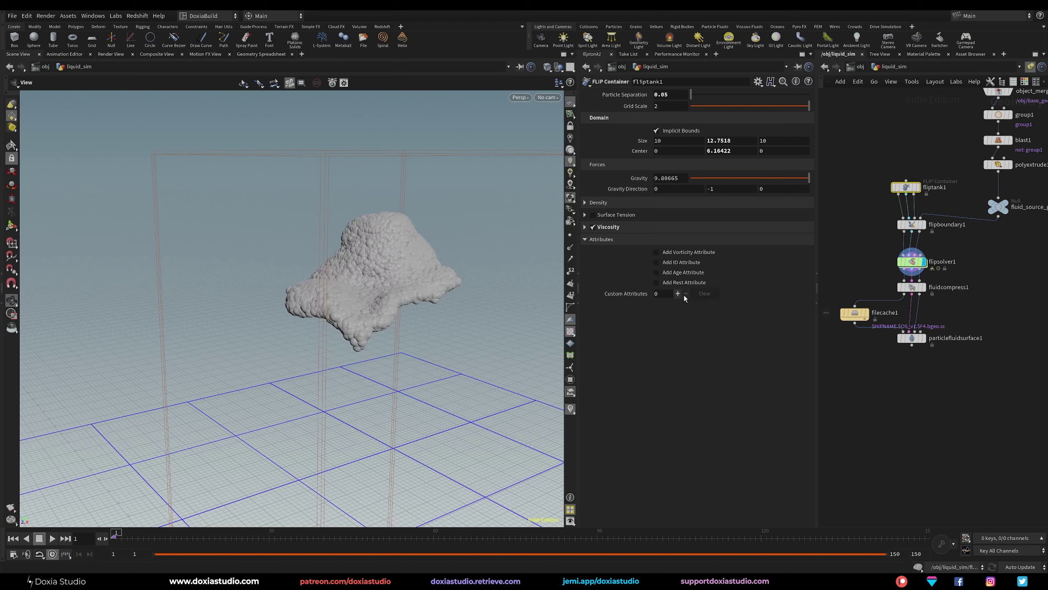
- Turn off Viscosity on the fliptank1 node
click(585, 227)
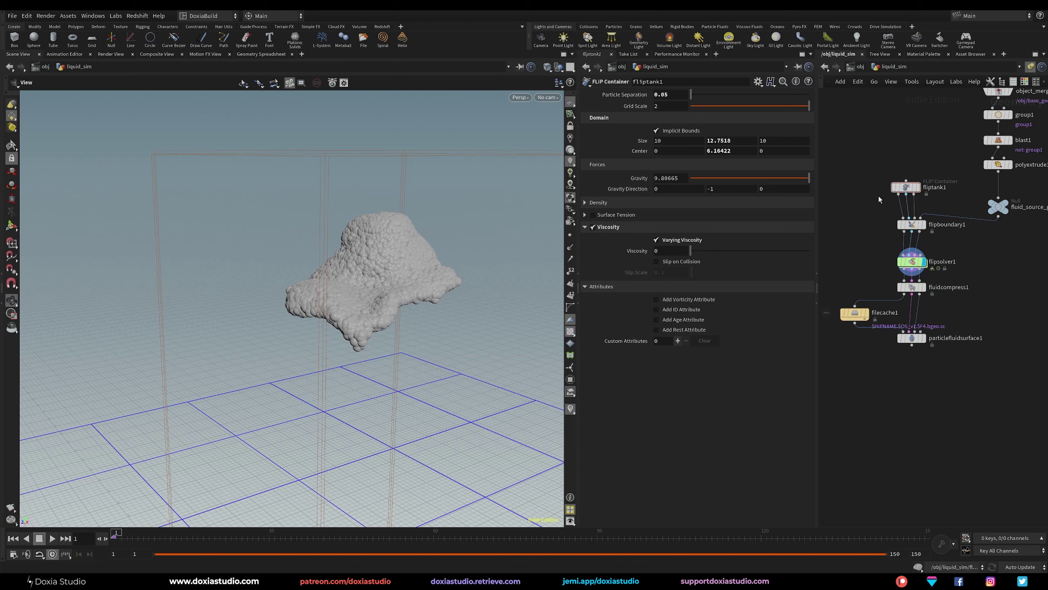
drag(871, 166, 911, 180)
click(681, 240)
click(592, 227)
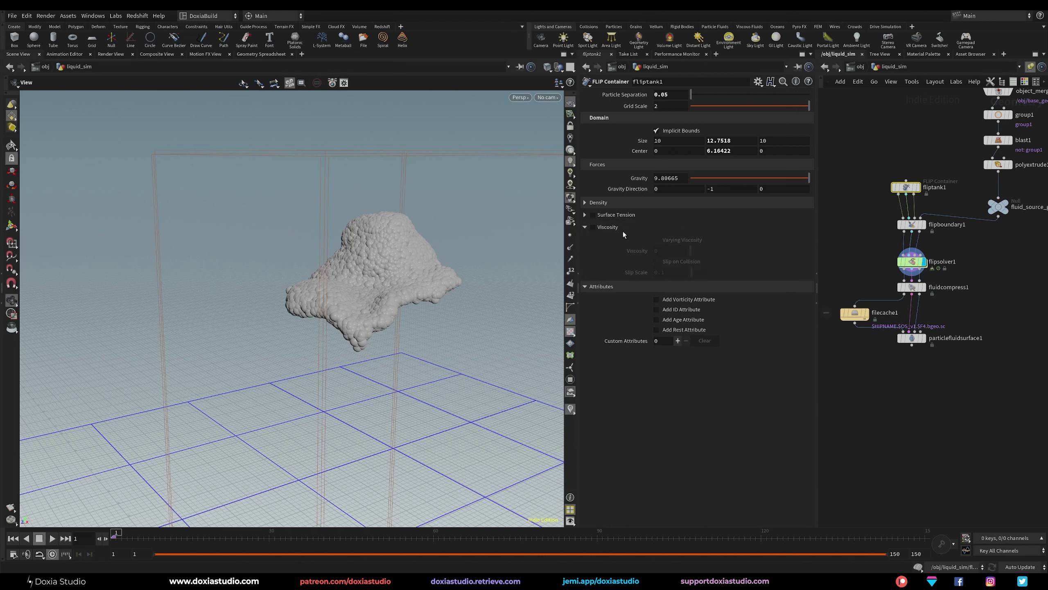
- Enable Color by Speed in the particle visualization settings of flipsolver1
click(912, 261)
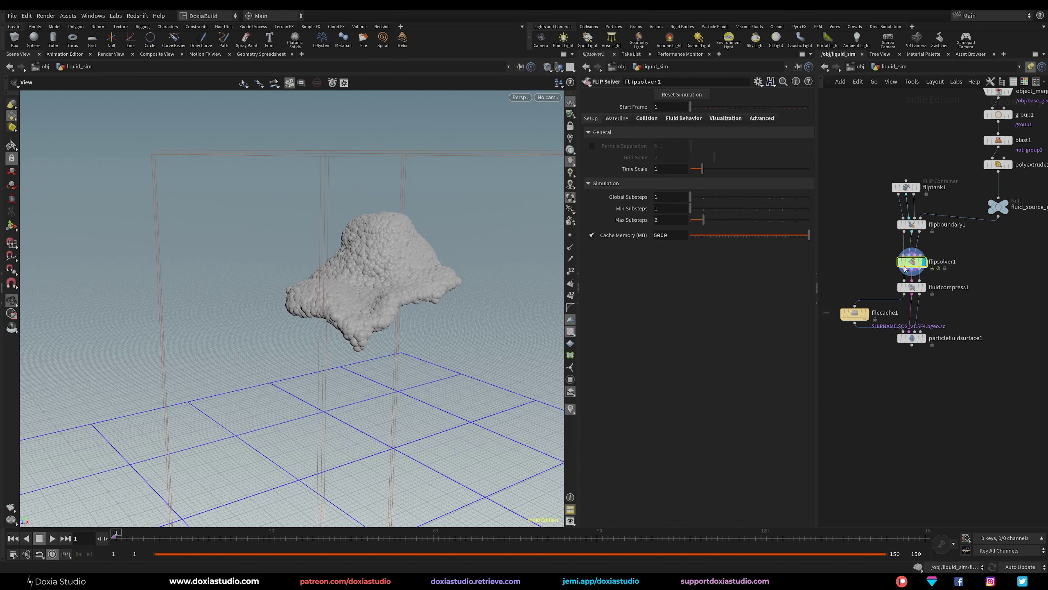
click(724, 118)
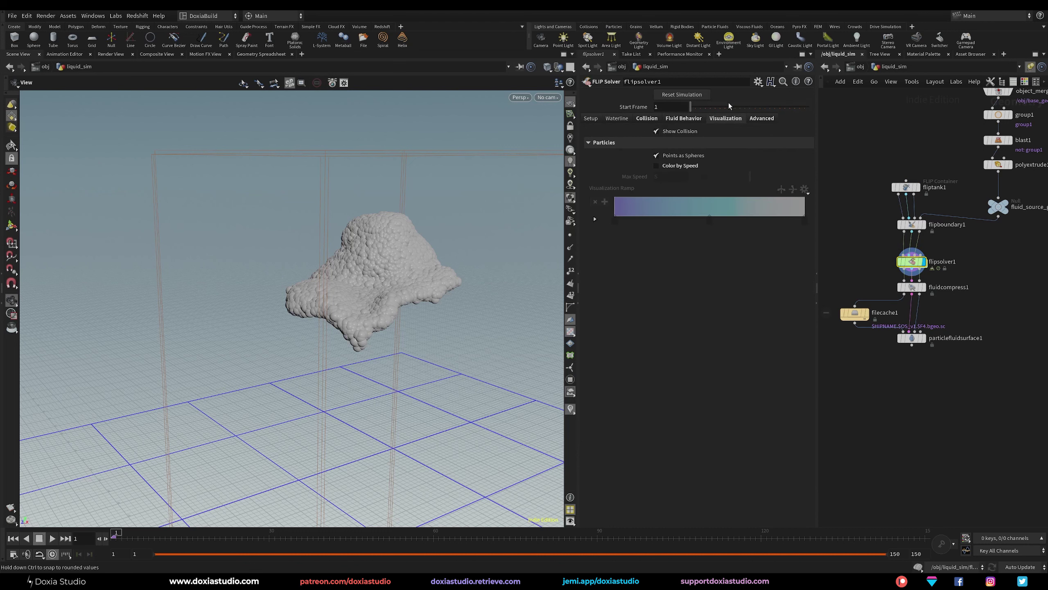
click(680, 166)
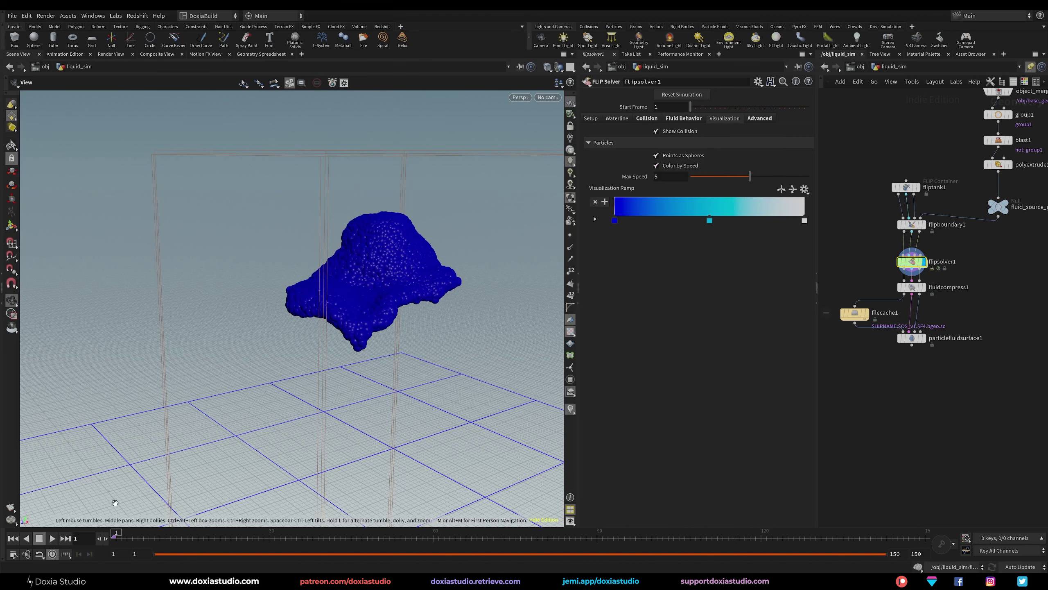
- Play the simulation to about frame 23, inspect the falling fluid, return to frame 1, and compare flipboundary1 with flipsolver1
click(53, 538)
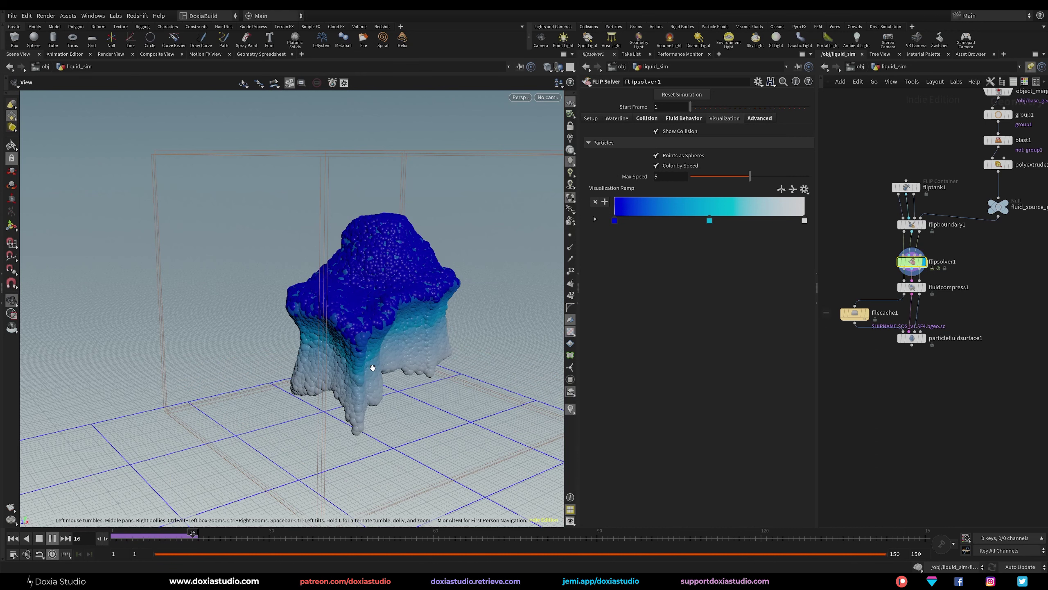
click(52, 539)
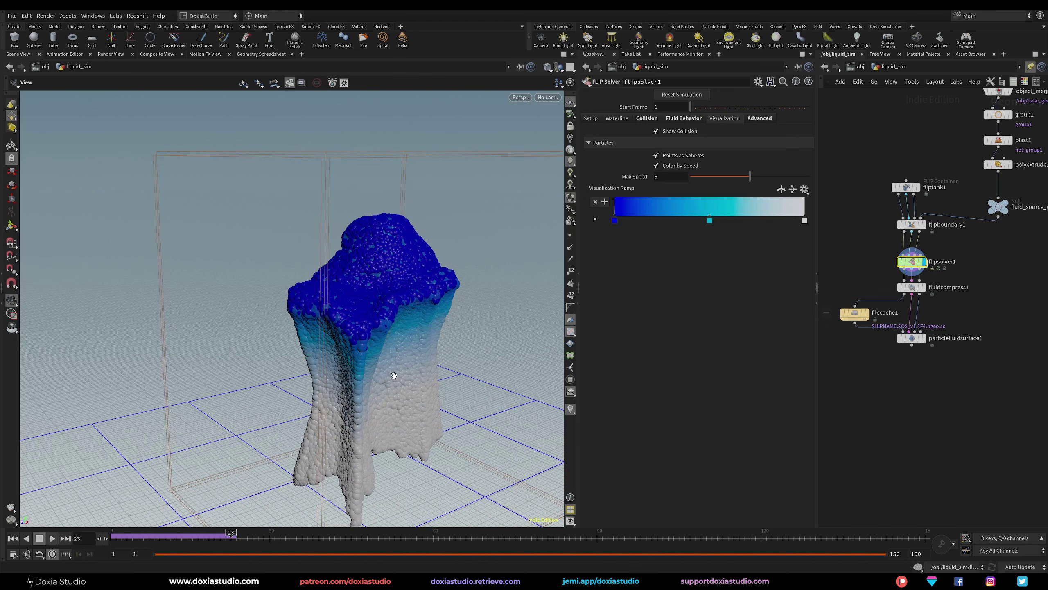
right_drag(395, 376, 399, 399)
drag(398, 400, 392, 352)
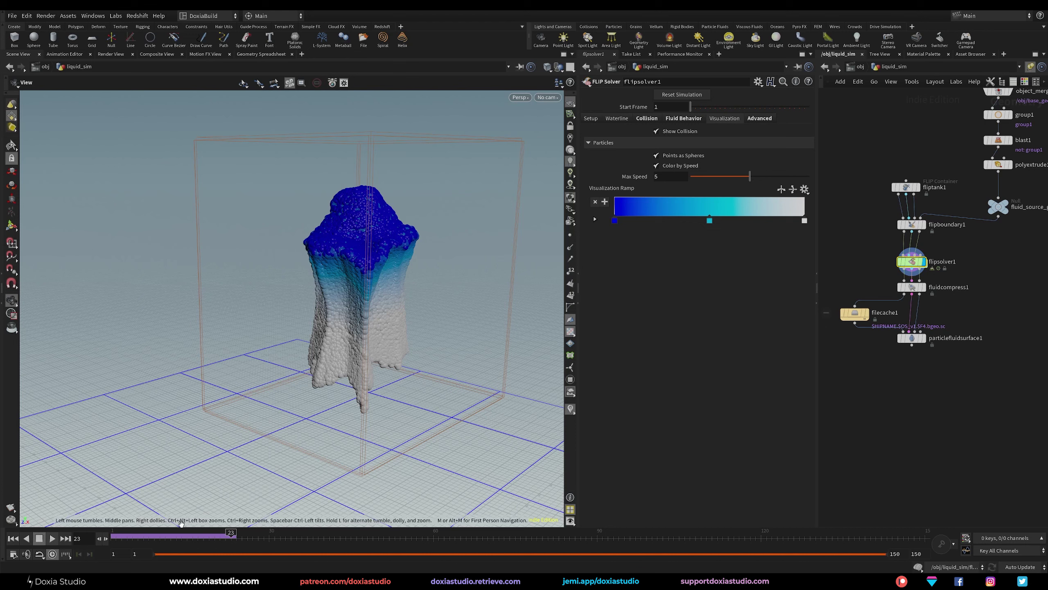
drag(181, 535, 115, 535)
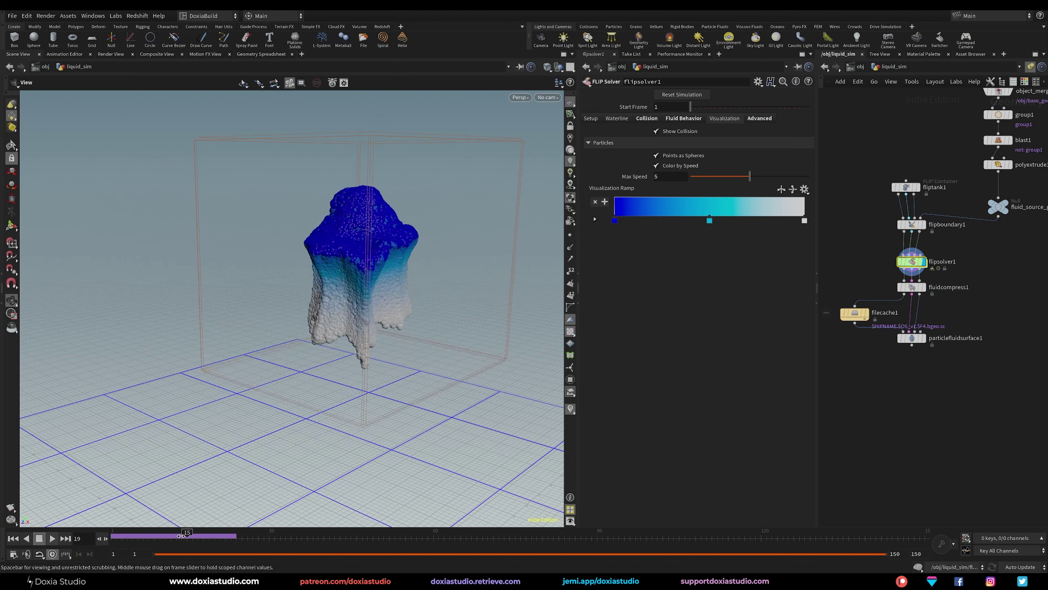
click(925, 226)
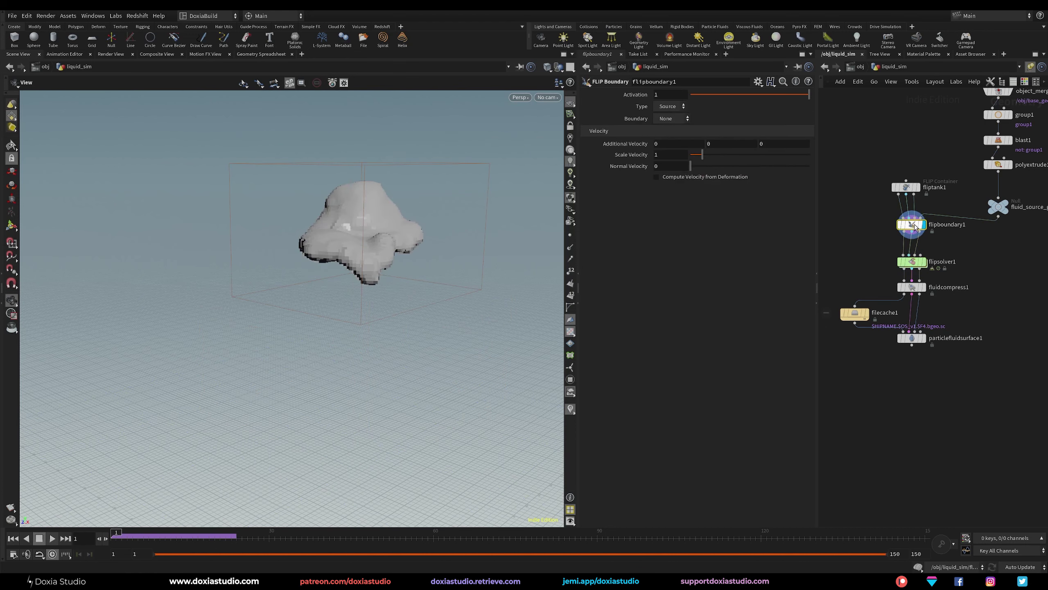
click(921, 261)
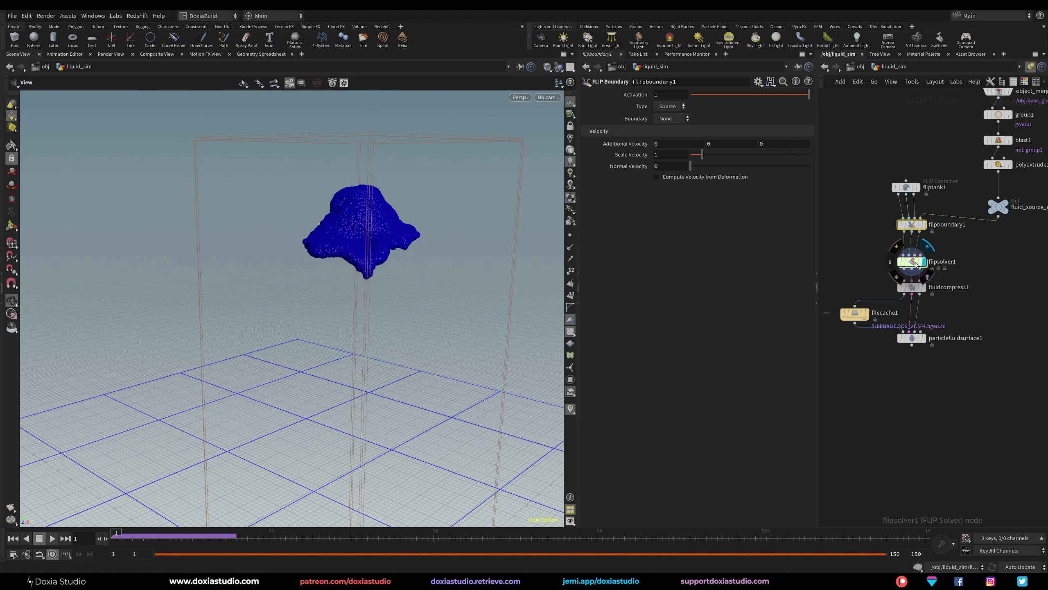
- Make room above flipsolver1 and insert a FLIP Collide node between flipboundary1 and flipsolver1
drag(913, 189, 920, 158)
drag(918, 225, 919, 212)
middle_drag(960, 231, 930, 235)
key(Tab)
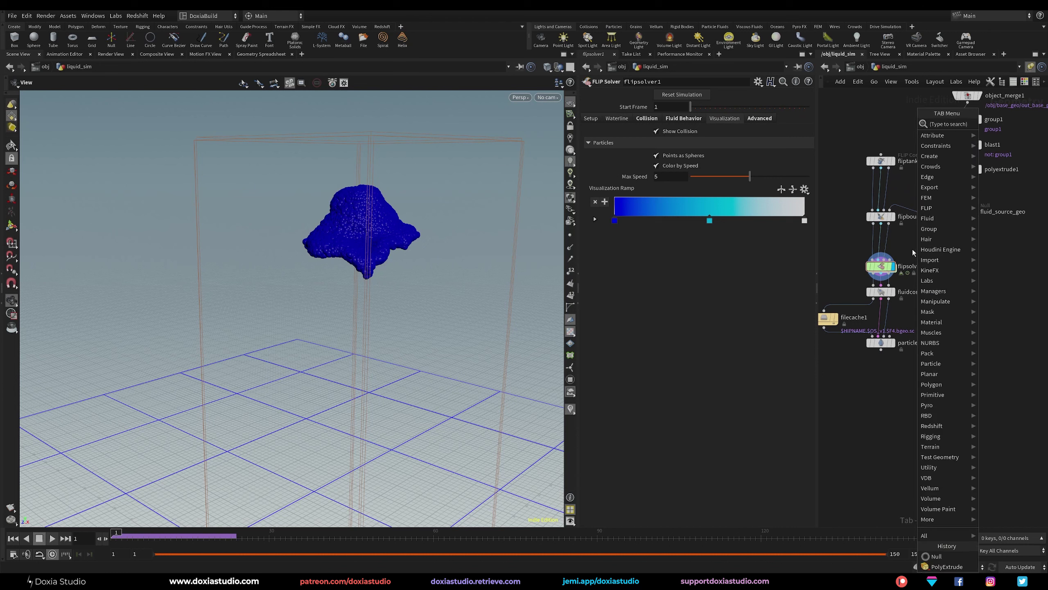
key(Escape)
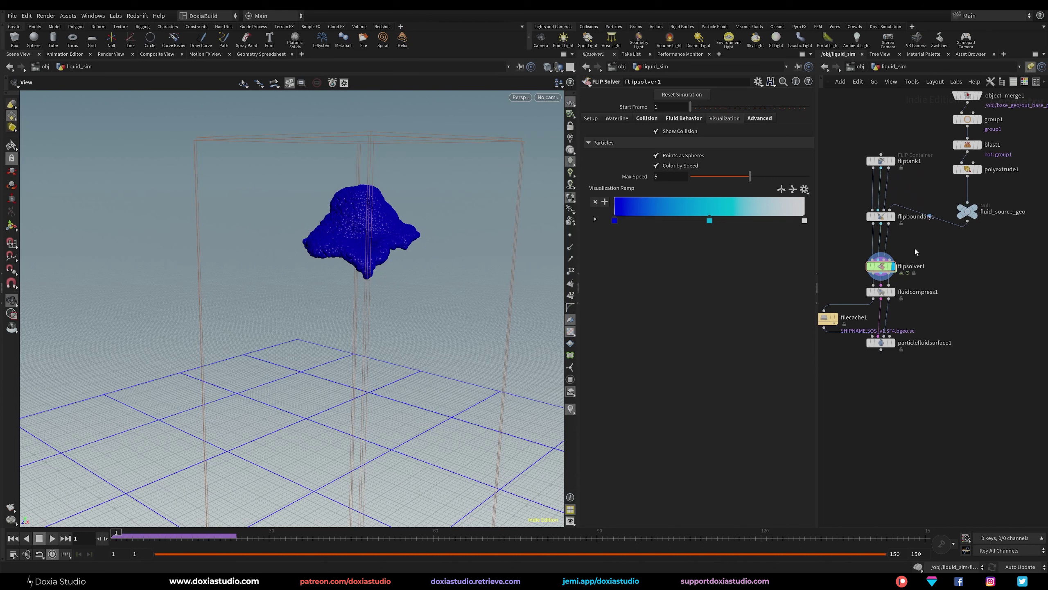
key(Tab)
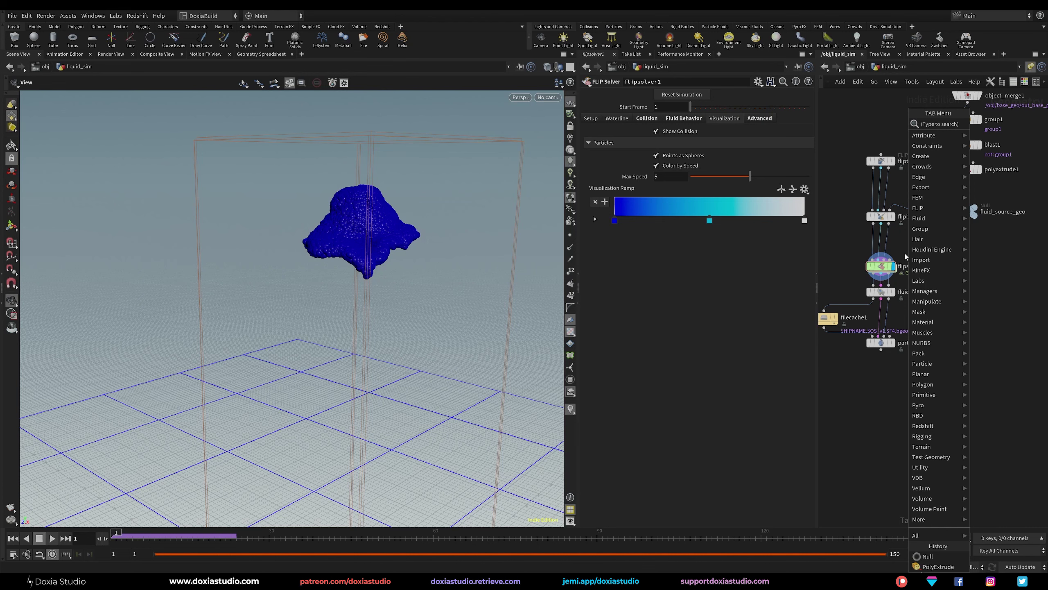
text(flip c)
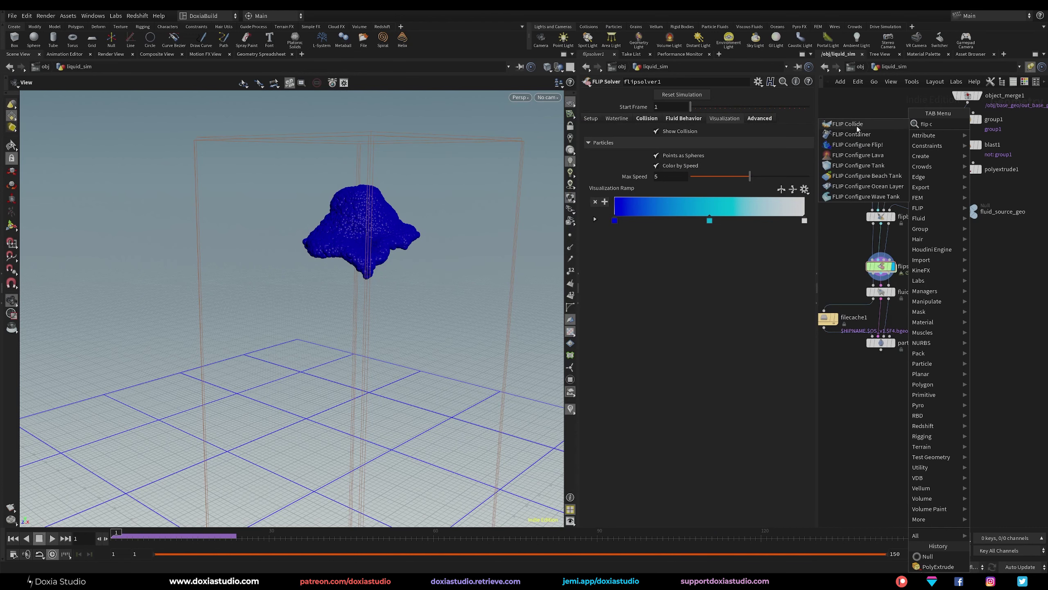
click(857, 129)
click(896, 243)
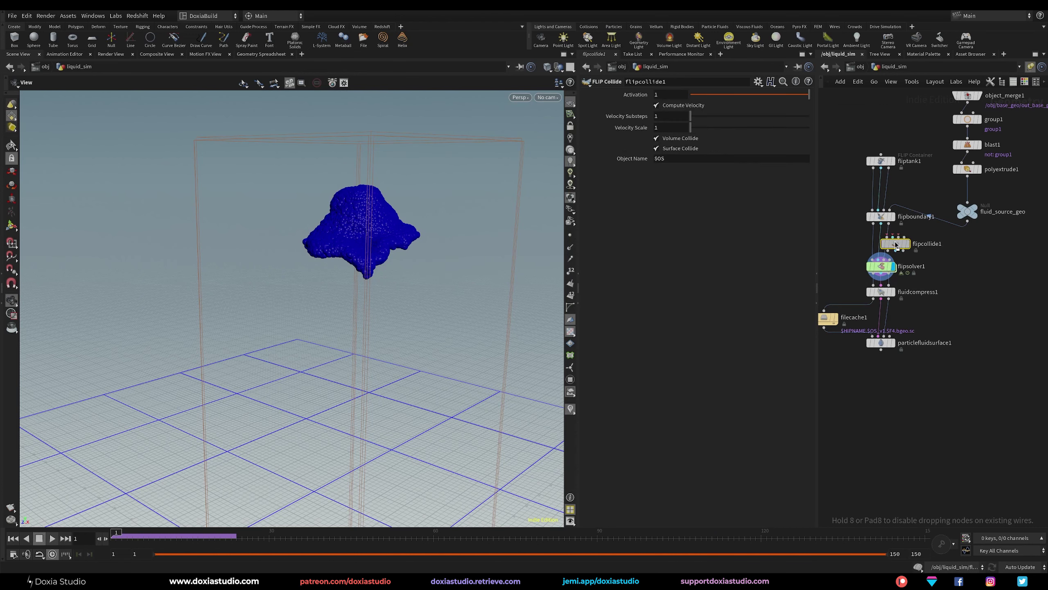
click(891, 239)
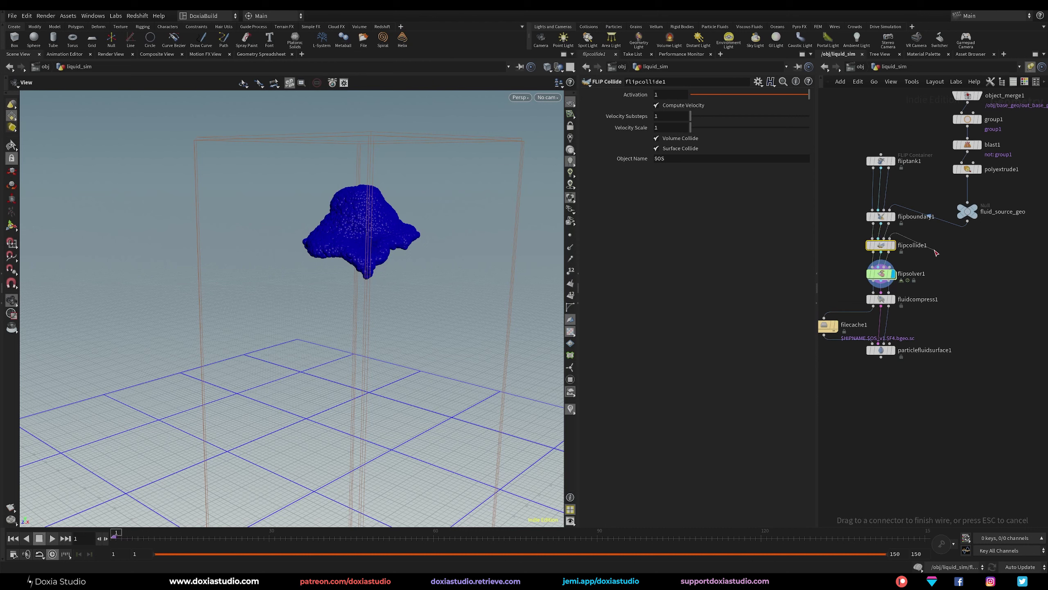
- Move object_merge1 aside and wire its output into the collision input of flipcollide1
drag(934, 251, 965, 260)
middle_drag(1002, 282, 917, 346)
drag(882, 162, 957, 146)
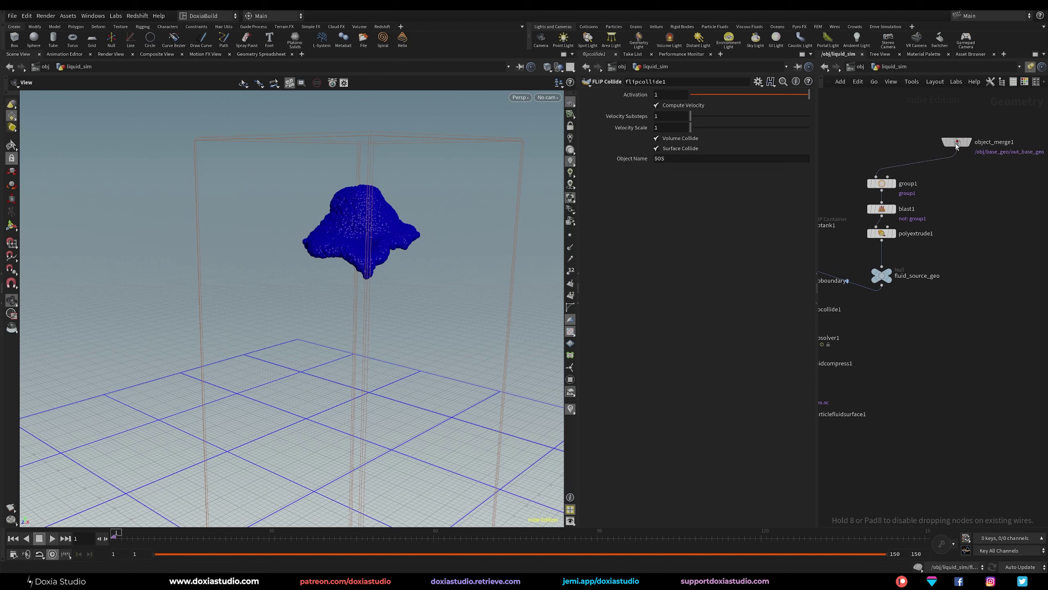
middle_drag(946, 203, 994, 198)
drag(1006, 147, 851, 296)
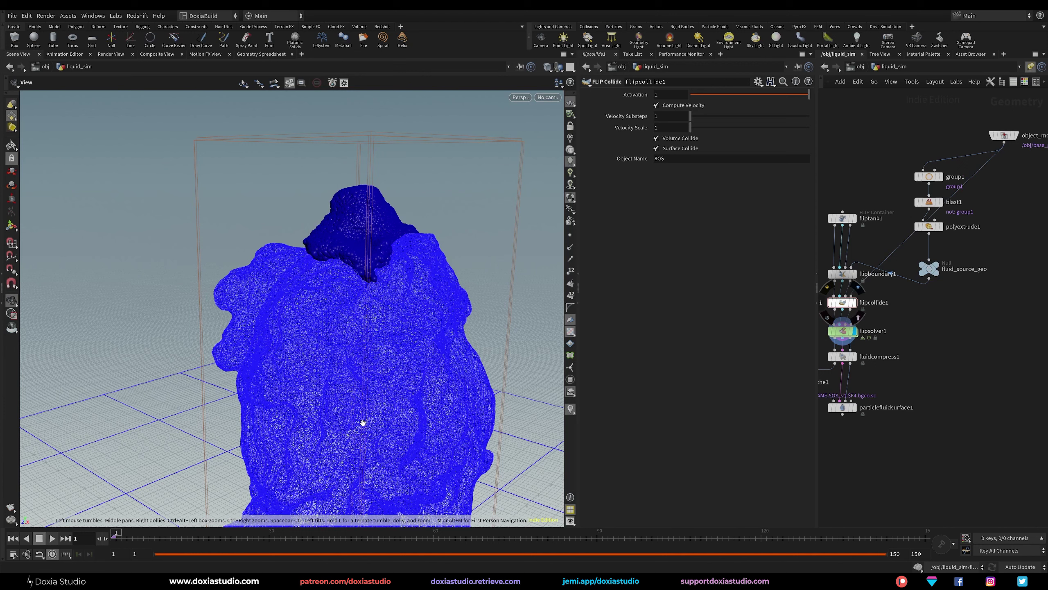
- Shift object_merge1 slightly away from the group1 branch and display its mesh
middle_drag(1024, 157, 966, 173)
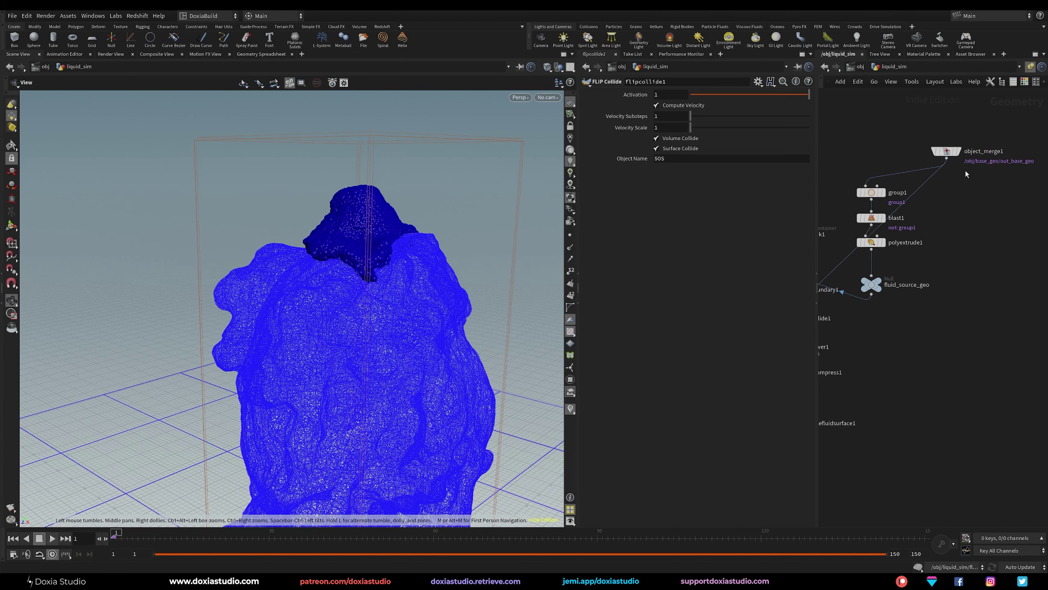
drag(945, 153, 961, 153)
click(940, 151)
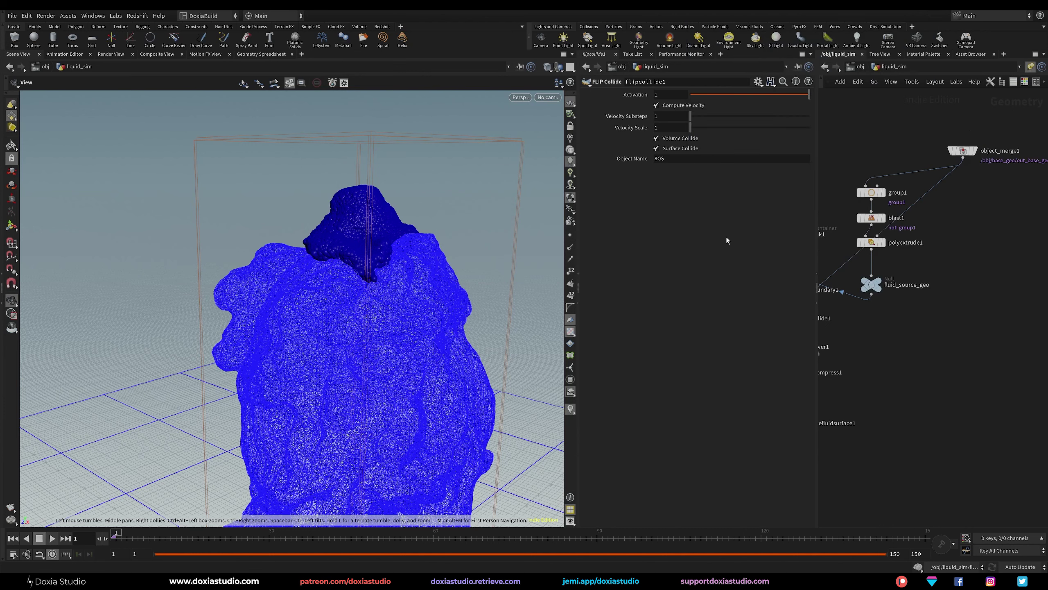
click(974, 150)
drag(968, 148, 969, 146)
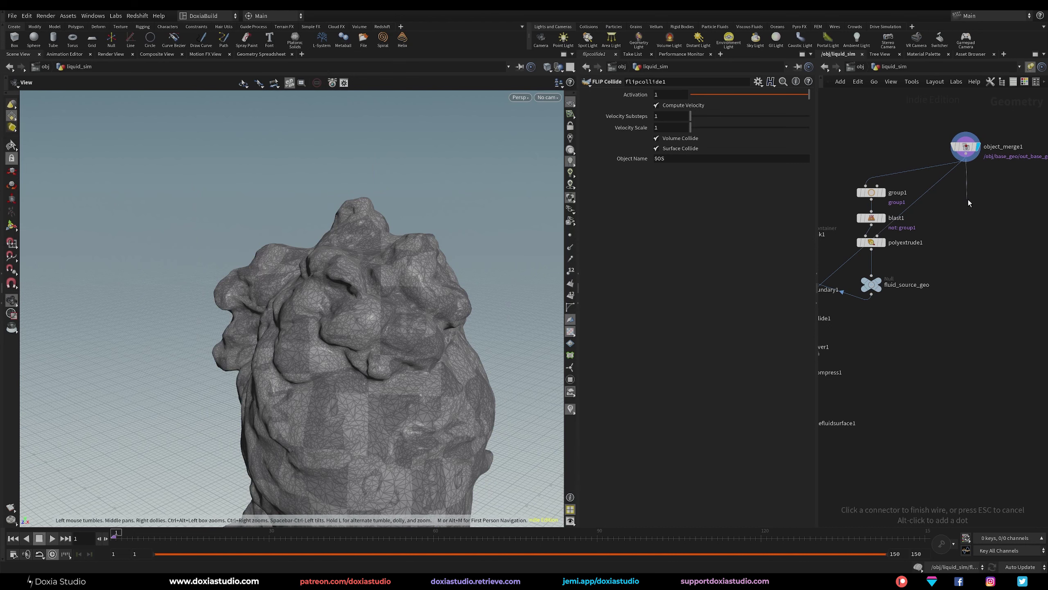
- Add a VDB from Polygons node below object_merge1 and display it
key(Tab)
text(c)
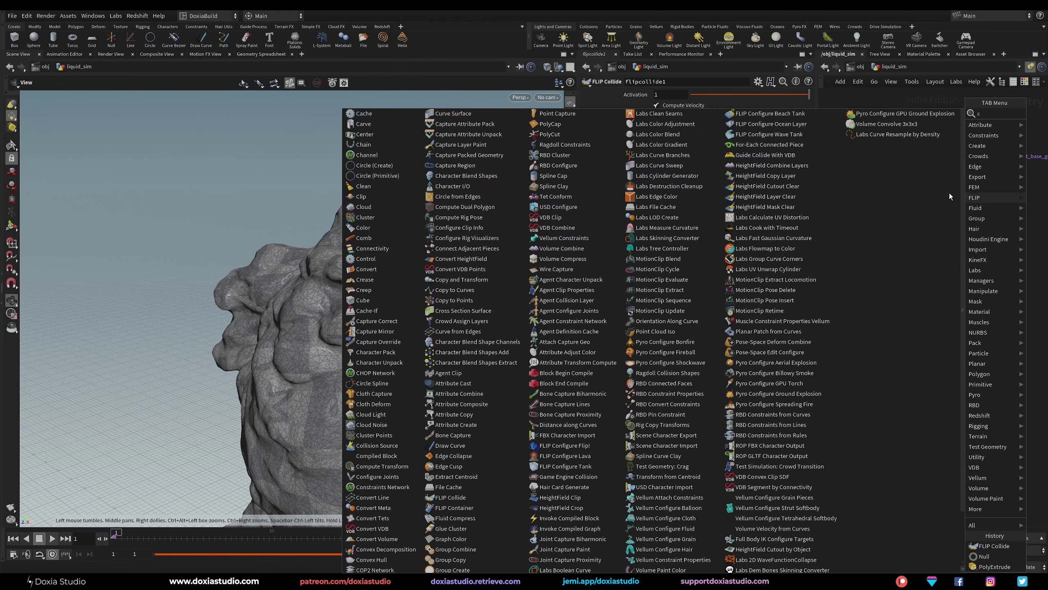
key(BackSpace)
text(vdb poly)
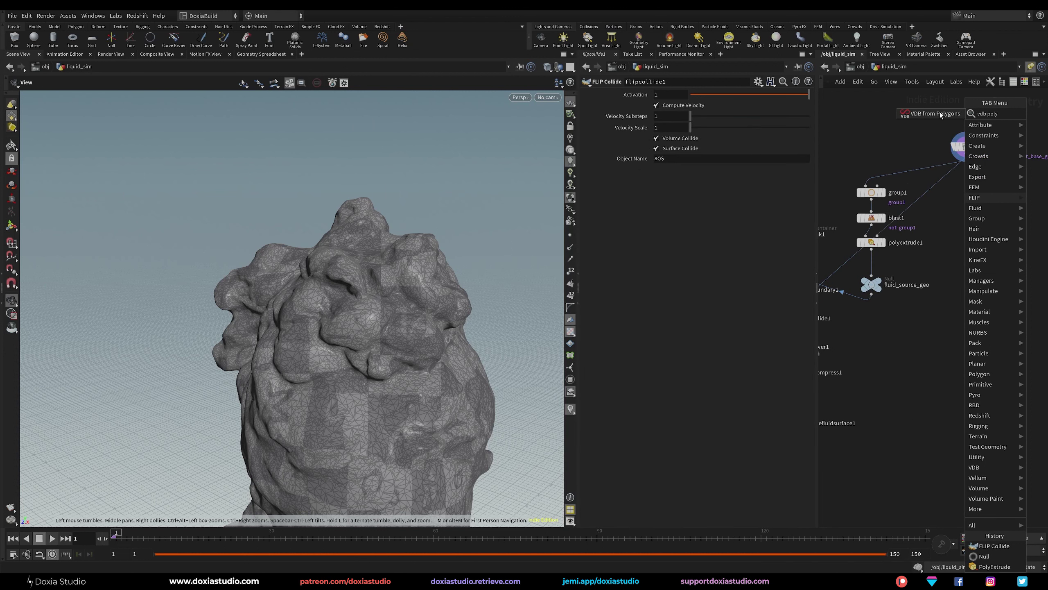
key(Return)
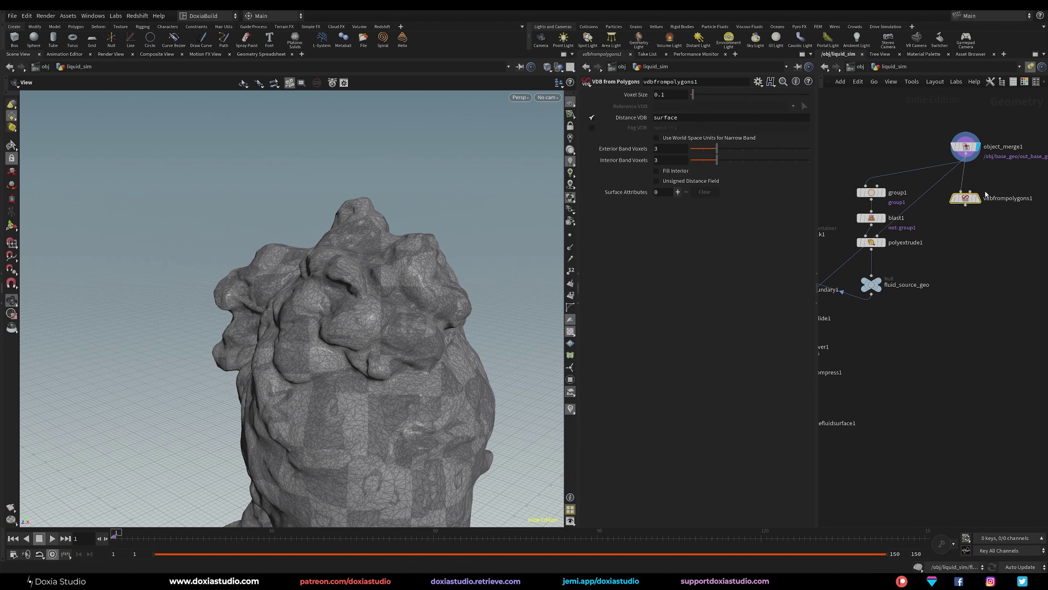
click(965, 199)
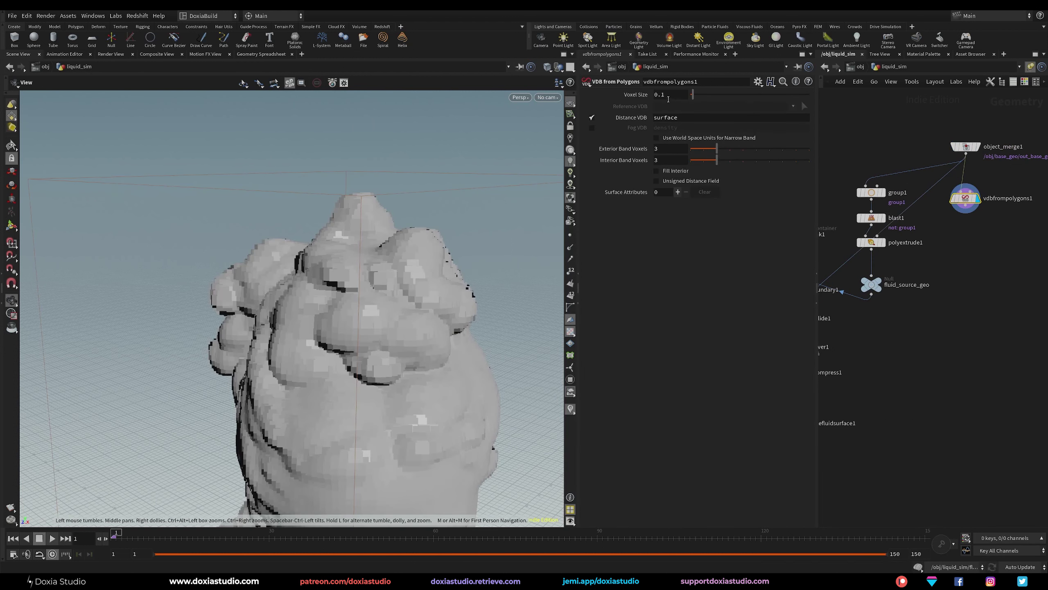
- Try a voxel size of 0.05 on vdbfrompolygons1 and inspect the head's surface detail
double_click(663, 96)
text(05)
key(Return)
drag(531, 278, 366, 329)
right_drag(367, 329, 363, 368)
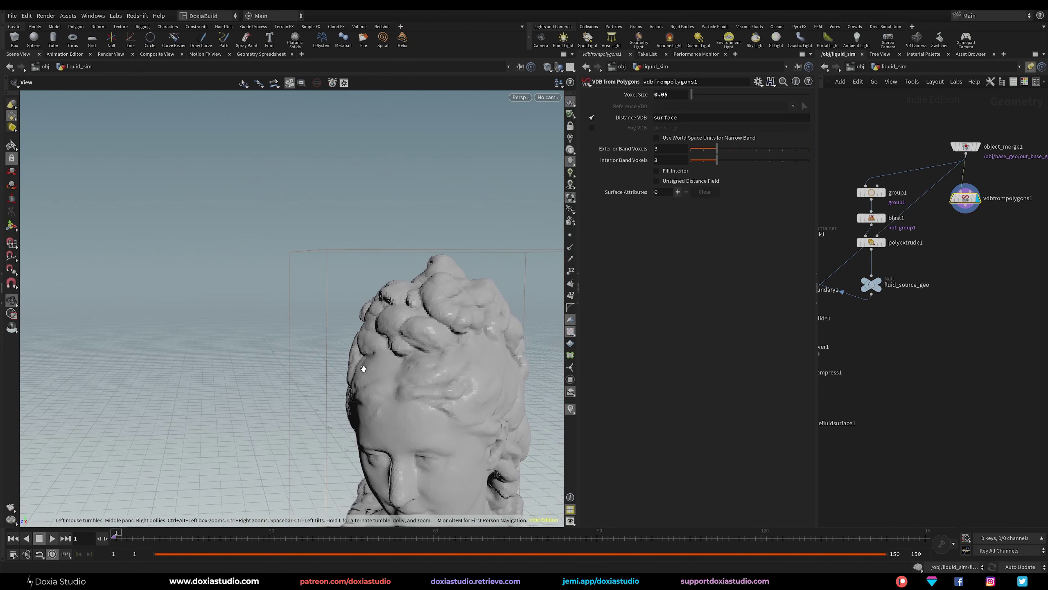
middle_drag(363, 368, 336, 372)
right_drag(336, 372, 384, 347)
drag(384, 347, 471, 351)
- Set the voxel size of vdbfrompolygons1 to 0.02 and check the face detail
drag(673, 96, 667, 96)
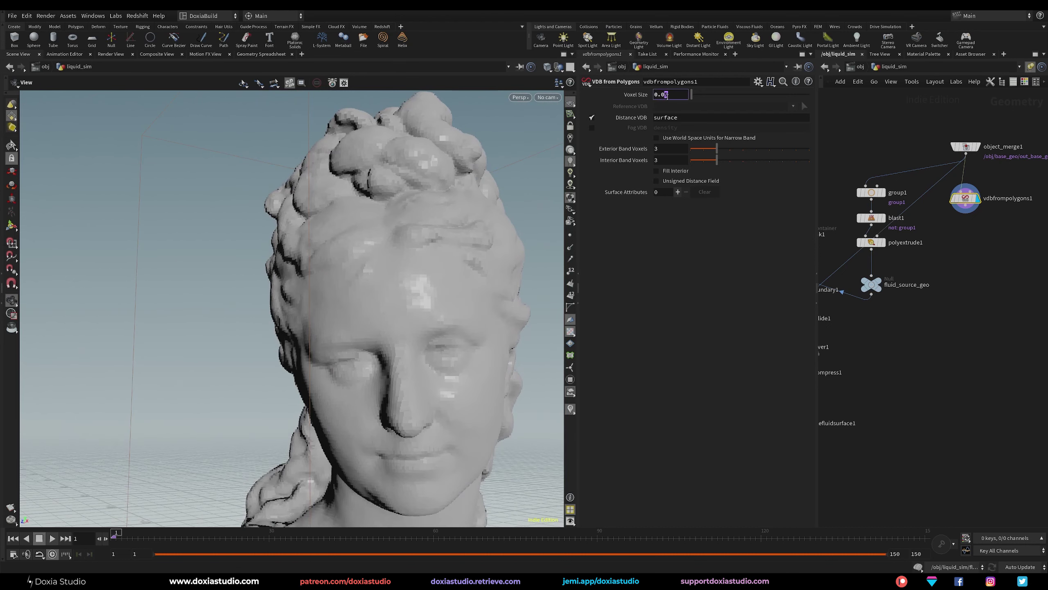
key(Return)
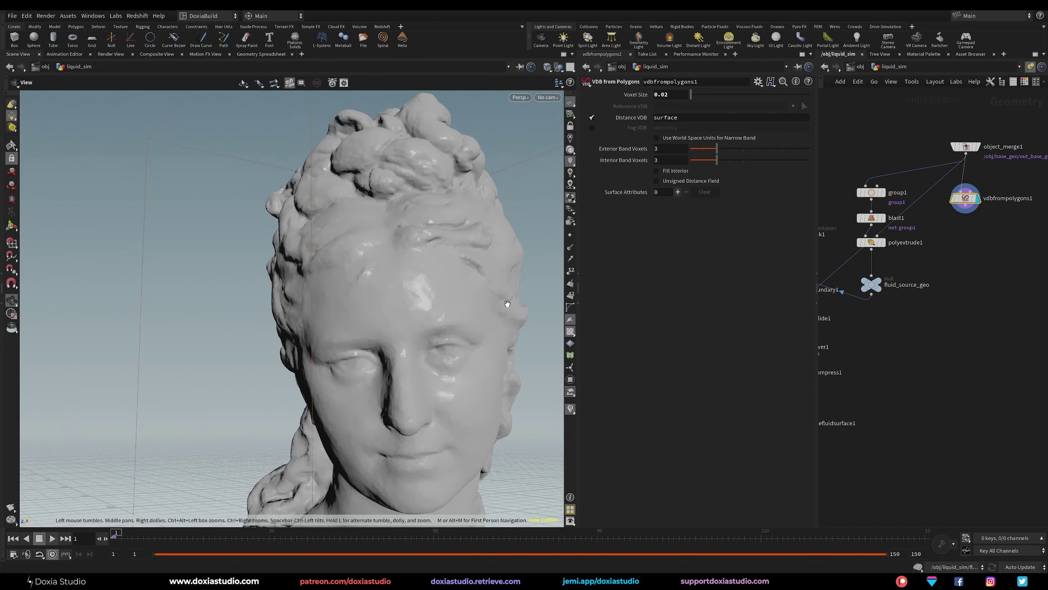
drag(495, 316, 435, 346)
- Add a Convert VDB node after vdbfrompolygons1, convert to Polygons, and inspect the resulting head mesh
click(965, 205)
key(Tab)
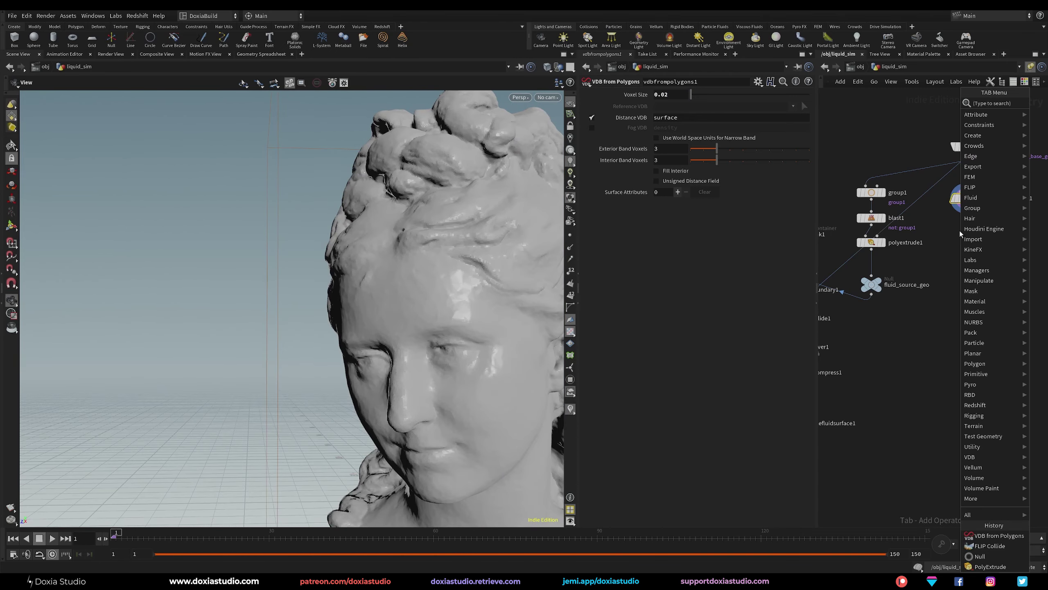
text(convert)
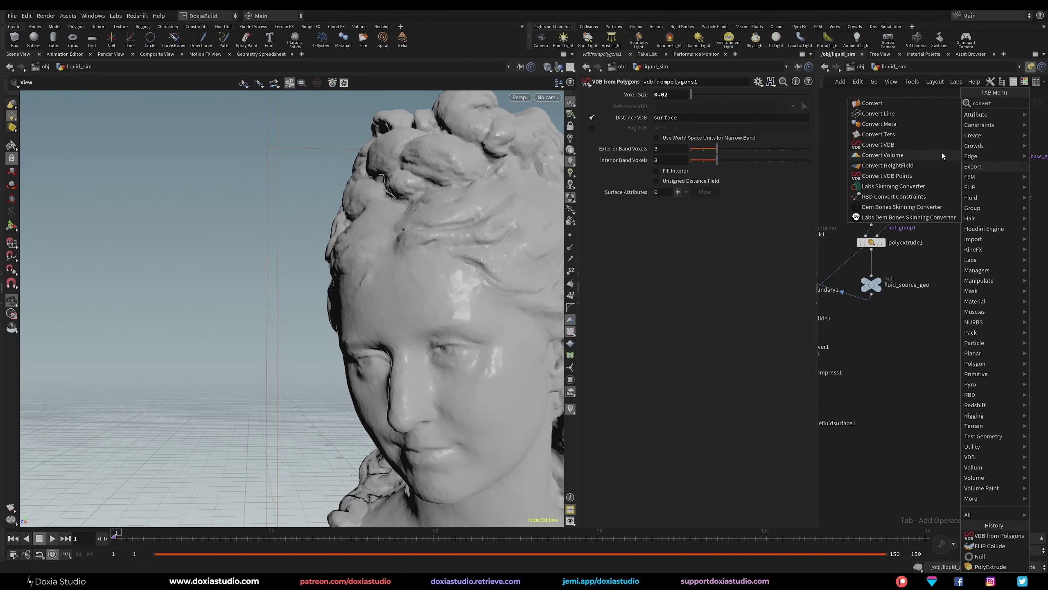
click(919, 144)
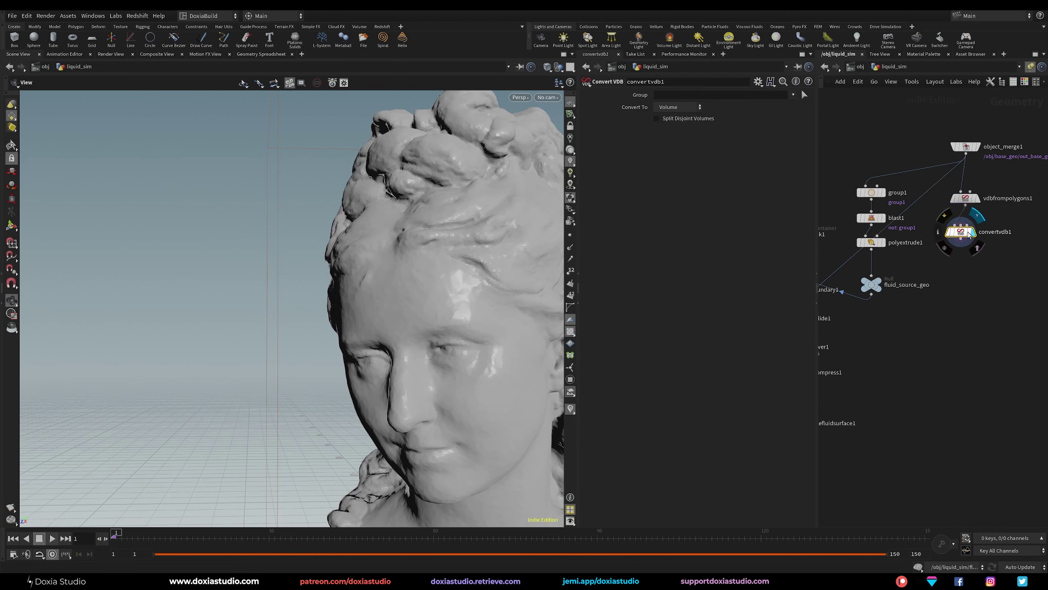
click(677, 107)
click(676, 138)
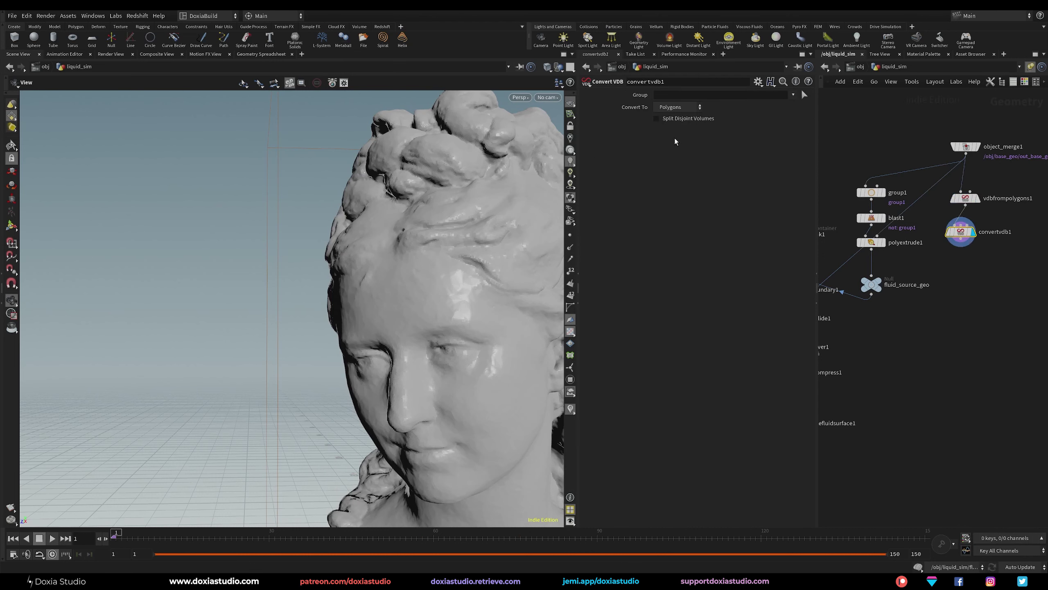
right_drag(462, 310, 475, 260)
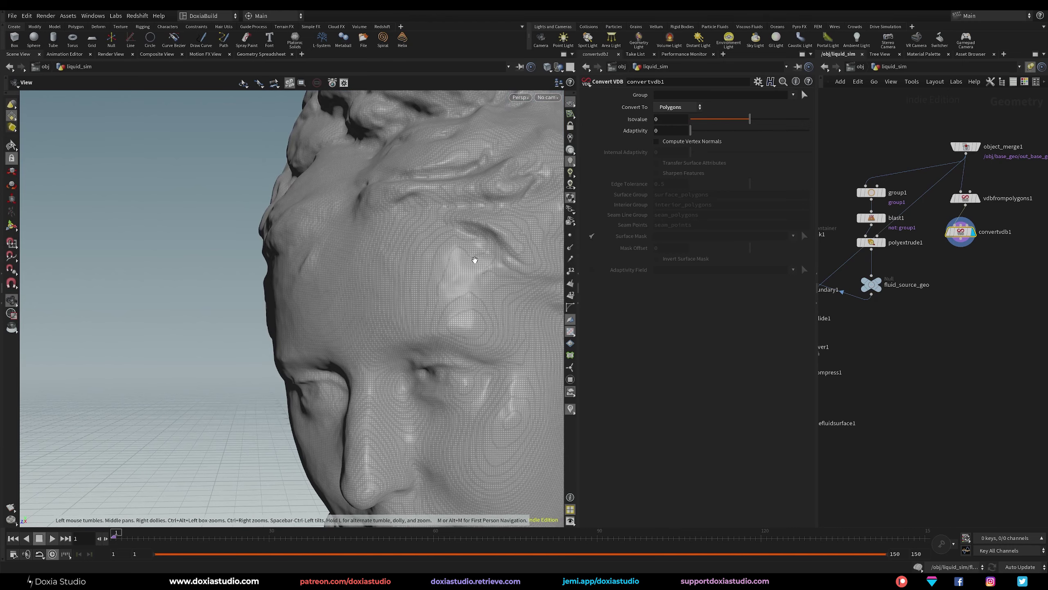
drag(421, 320, 524, 266)
drag(430, 291, 495, 214)
- Add a PolyReduce node after convertvdb1, display it, and check its polygon count in the node info
click(961, 247)
key(Tab)
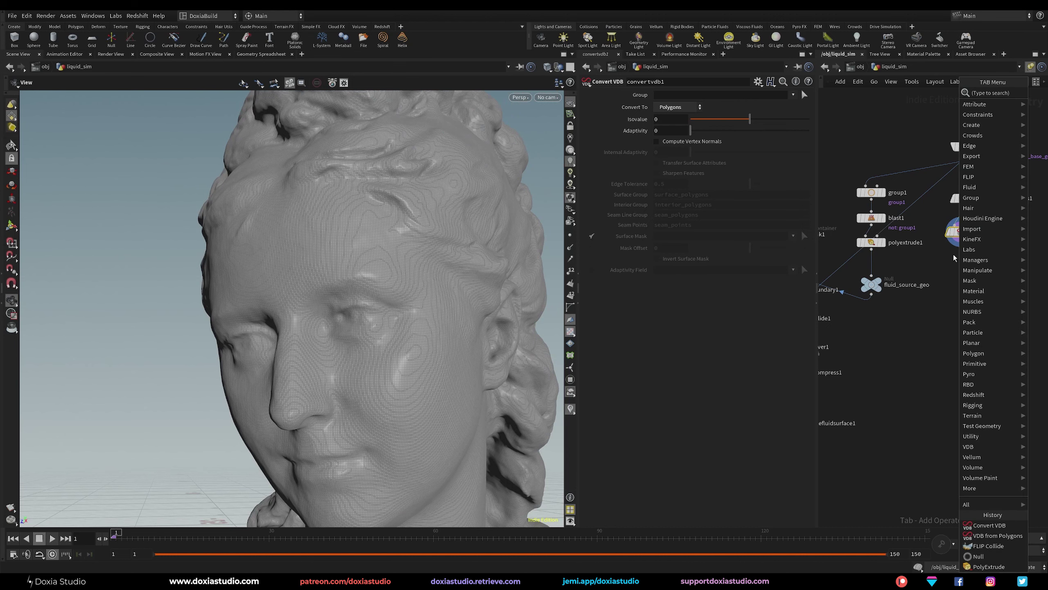
text(poly red)
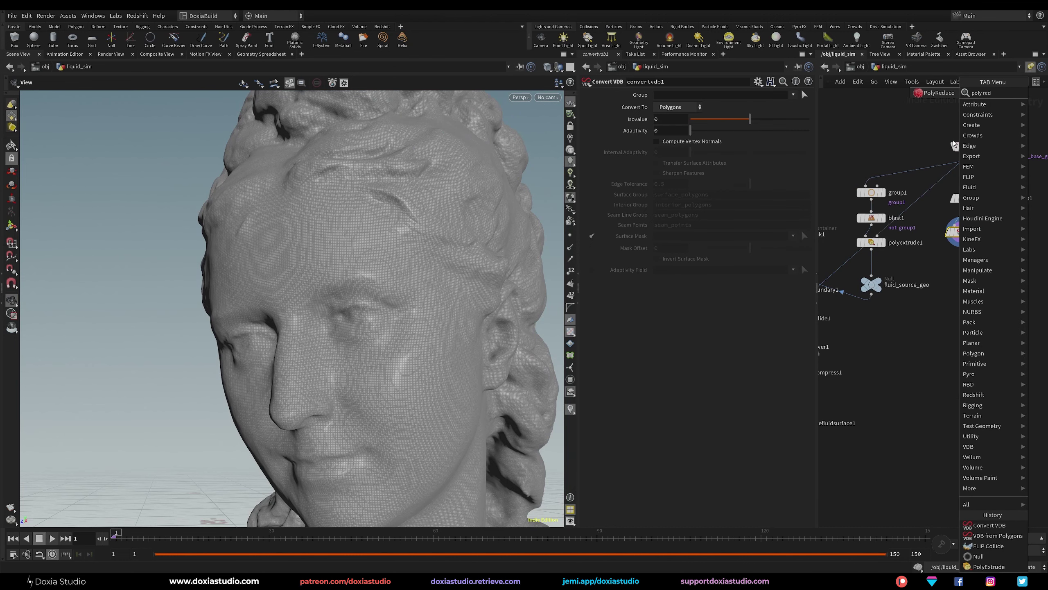
key(Return)
click(974, 267)
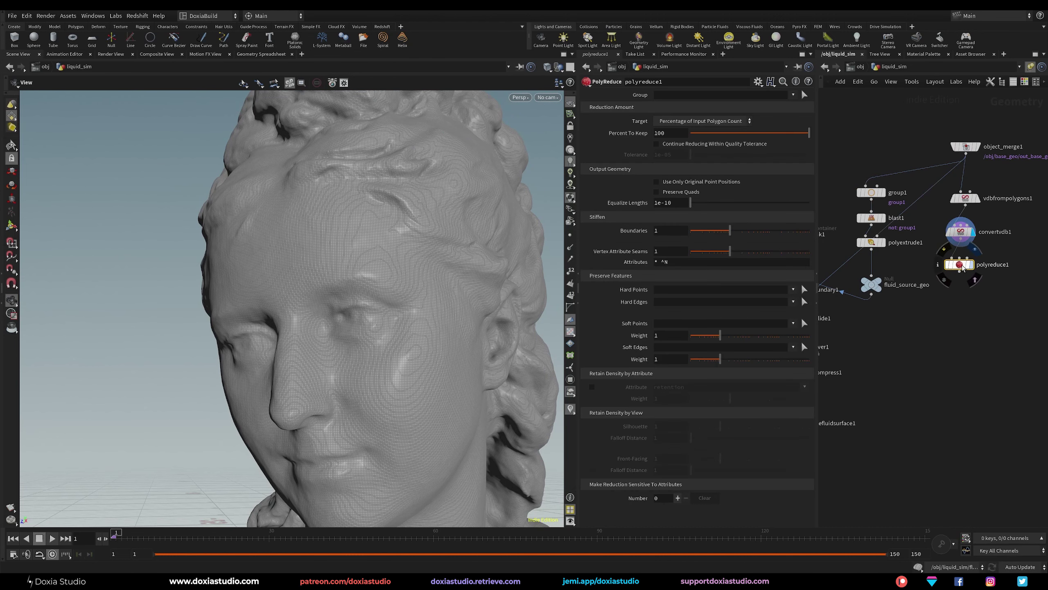
key(r)
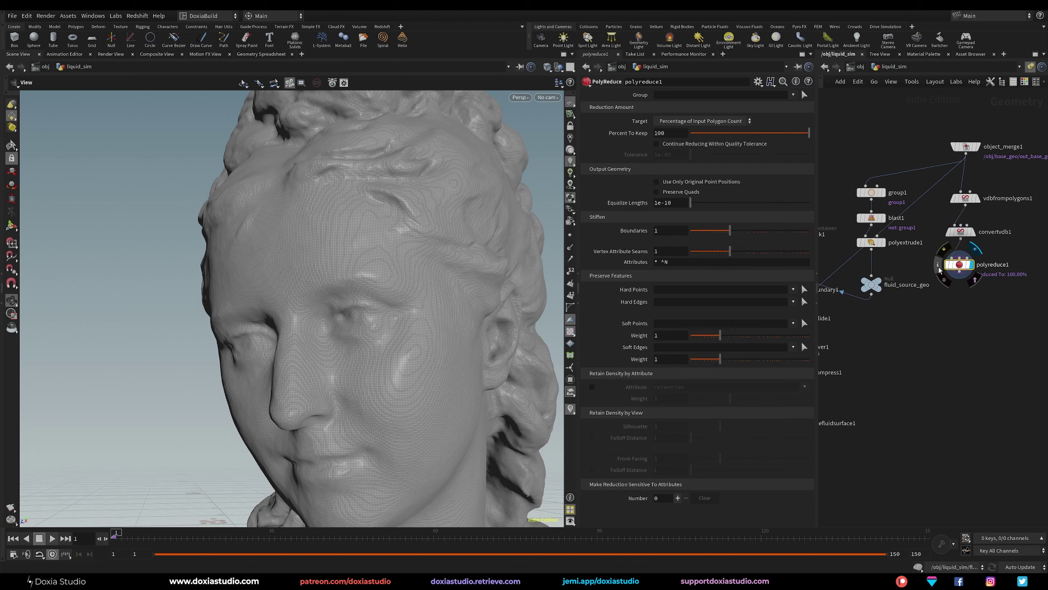
click(937, 264)
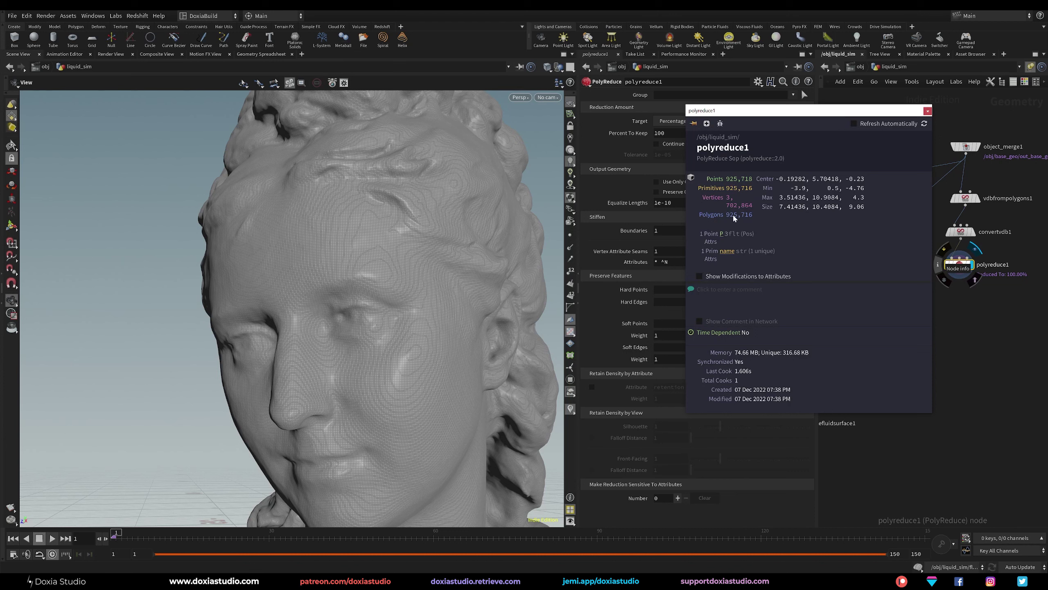
click(980, 304)
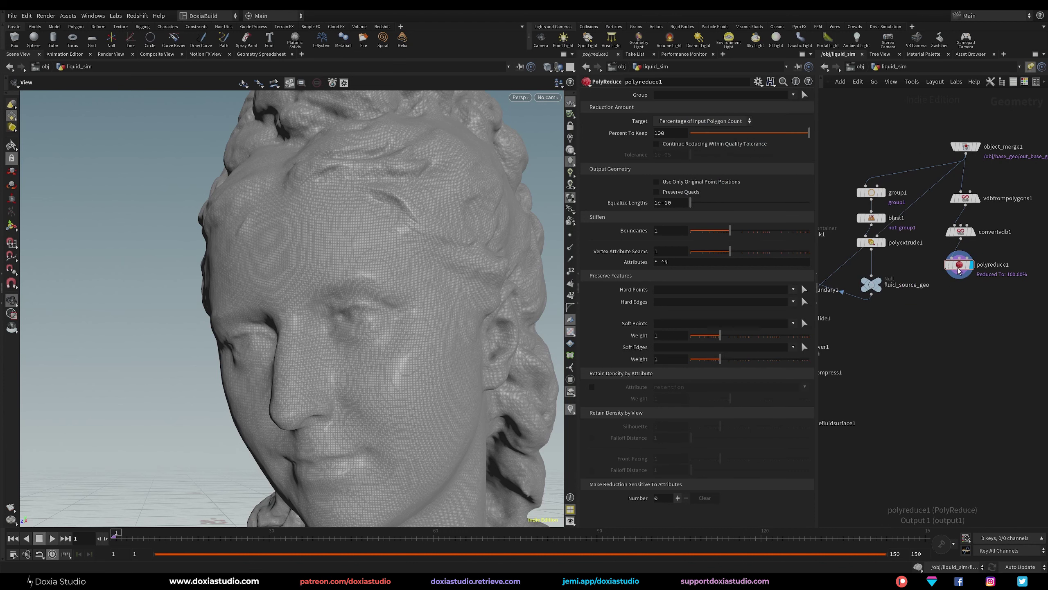
- Try keeping 10 percent of the polygons on polyreduce1, then inspect the face mesh and polygon count
double_click(667, 133)
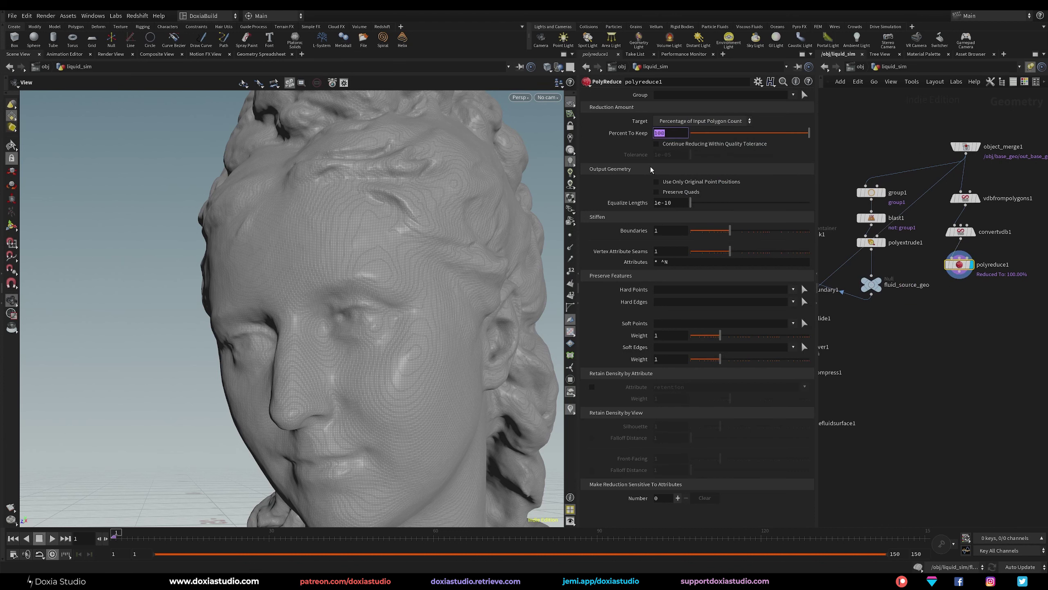
text(10)
key(Return)
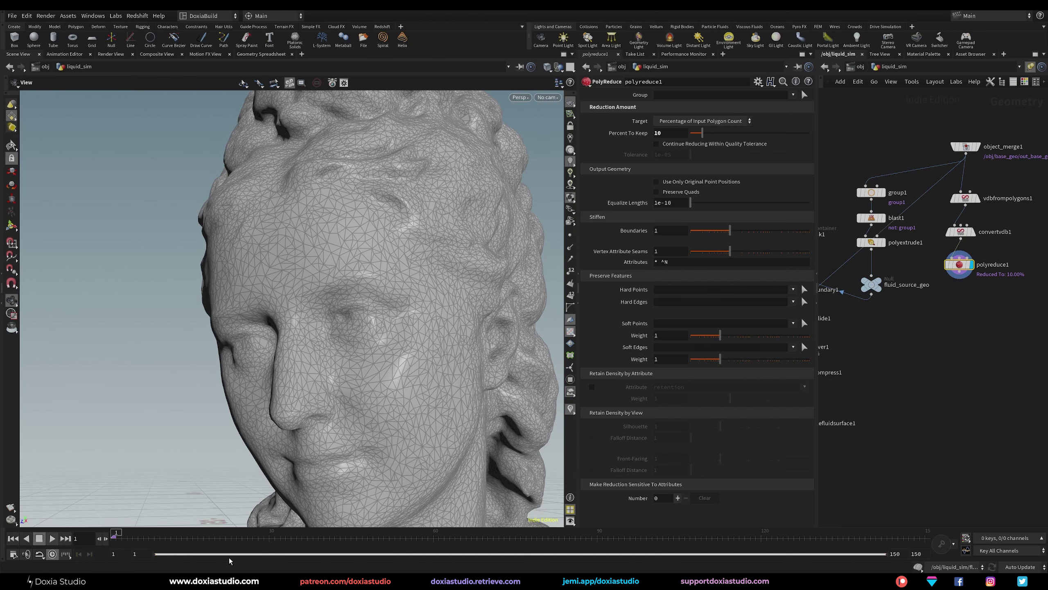
drag(304, 329, 412, 291)
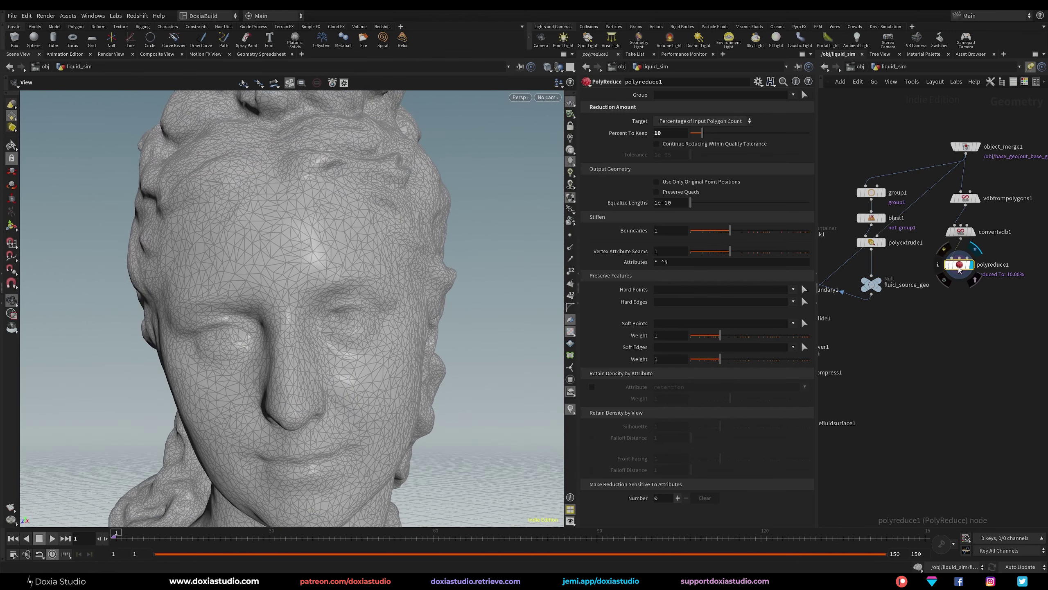
click(935, 264)
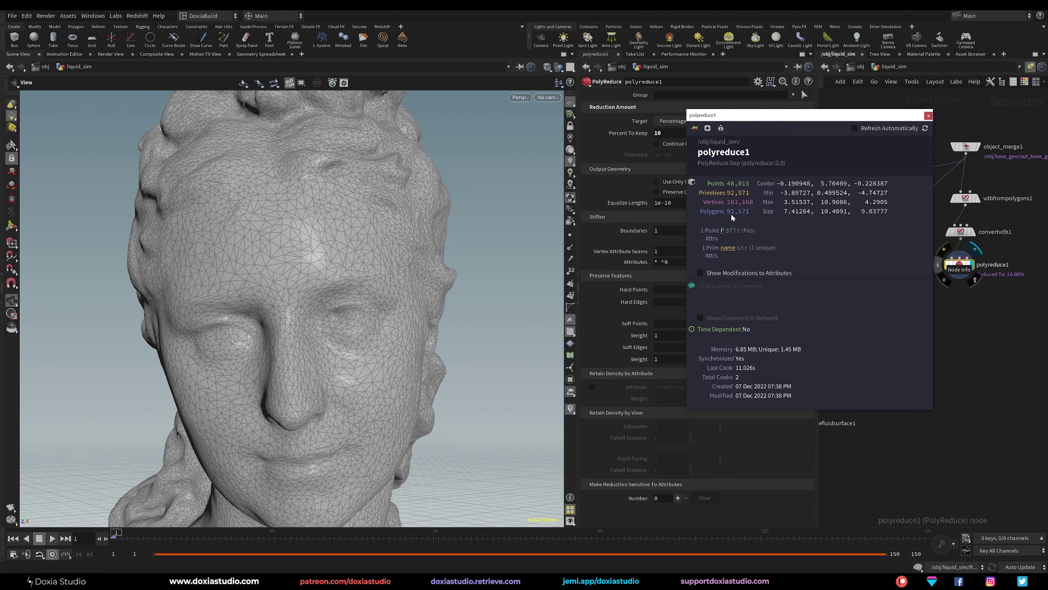
click(968, 313)
- Set Percent To Keep on polyreduce1 to 25 and inspect the reduced head mesh
drag(667, 134, 646, 135)
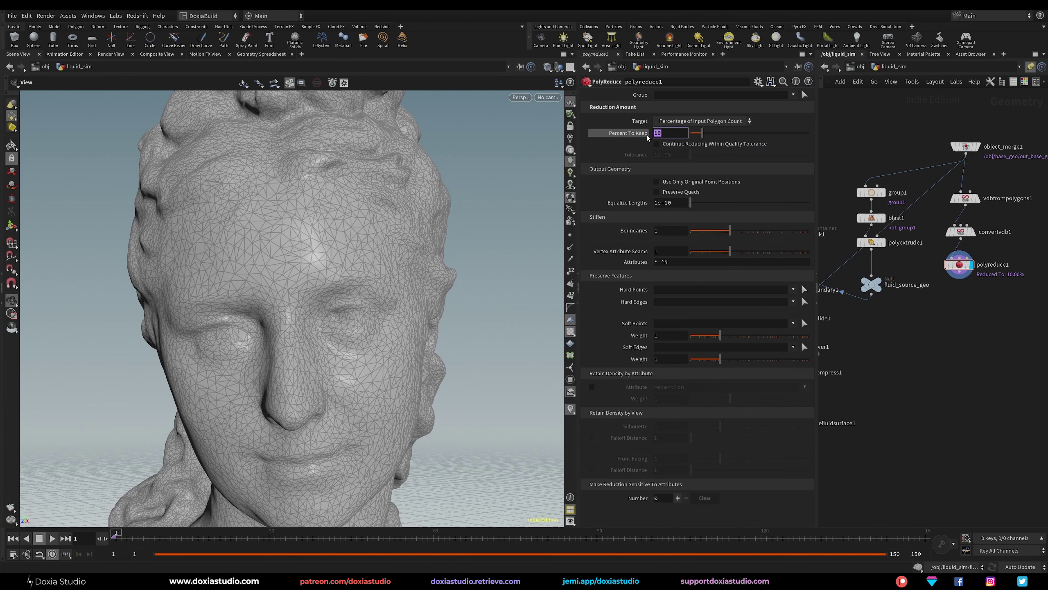
text(25)
key(Return)
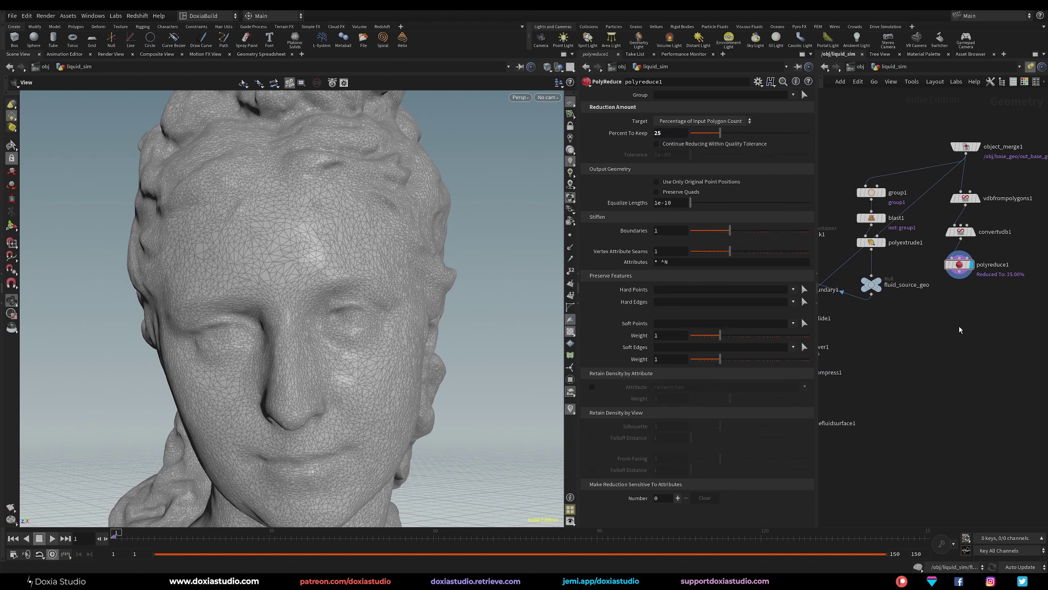
mouse_move(462, 297)
mouse_down()
mouse_move(338, 301)
mouse_move(384, 301)
mouse_move(335, 319)
mouse_up()
mouse_move(265, 339)
mouse_down()
mouse_move(143, 379)
mouse_move(140, 311)
mouse_move(157, 328)
mouse_move(322, 318)
mouse_move(307, 300)
mouse_move(312, 348)
mouse_move(313, 336)
mouse_up()
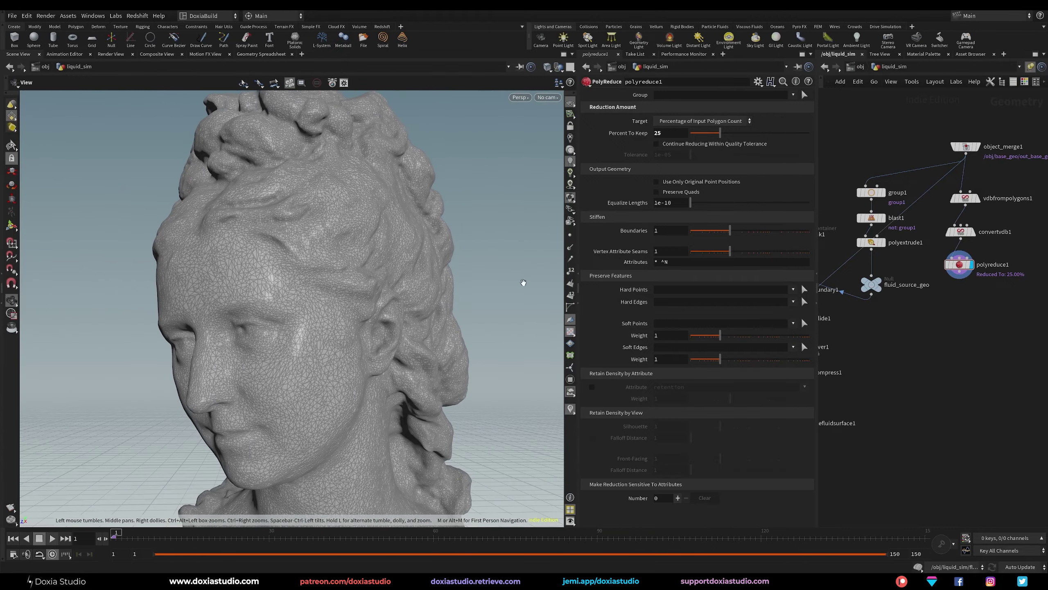
- Add a Null node below polyreduce1 and name it fluid_collider_geo
middle_drag(976, 300, 1004, 304)
click(986, 275)
key(Tab)
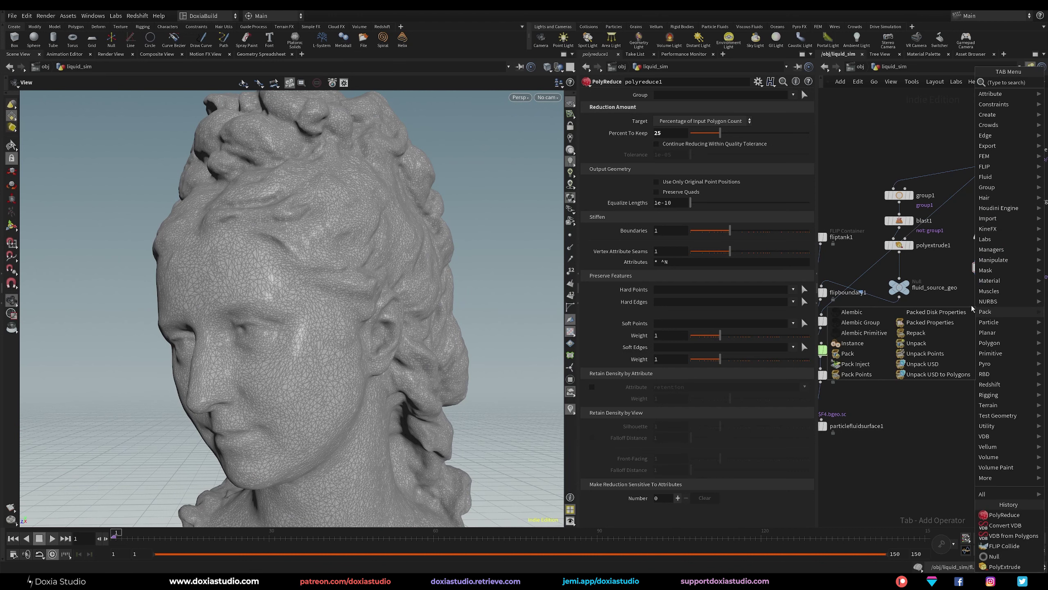
text(nul)
key(Return)
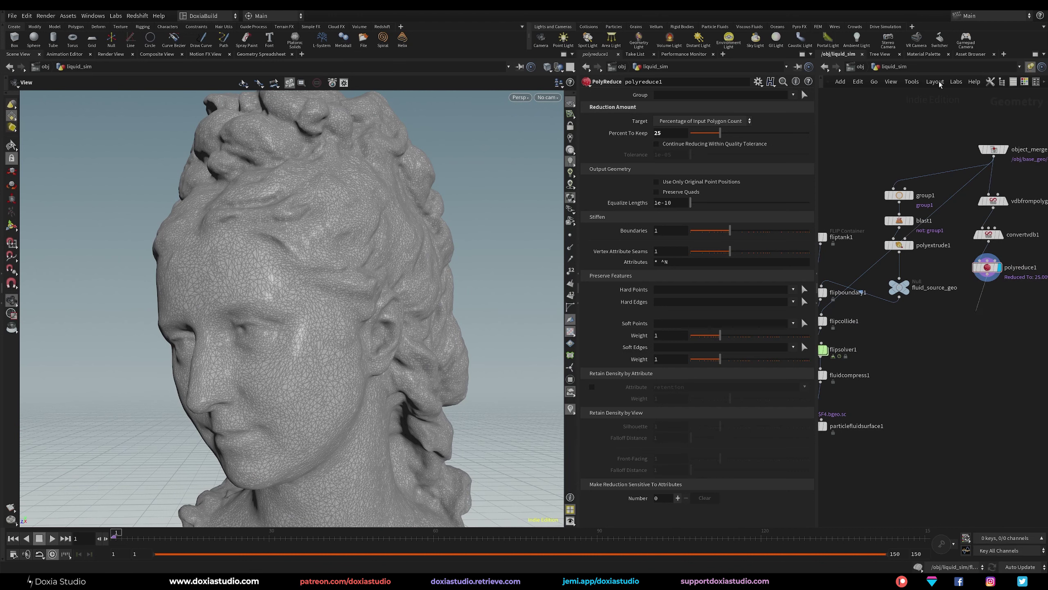
text(f)
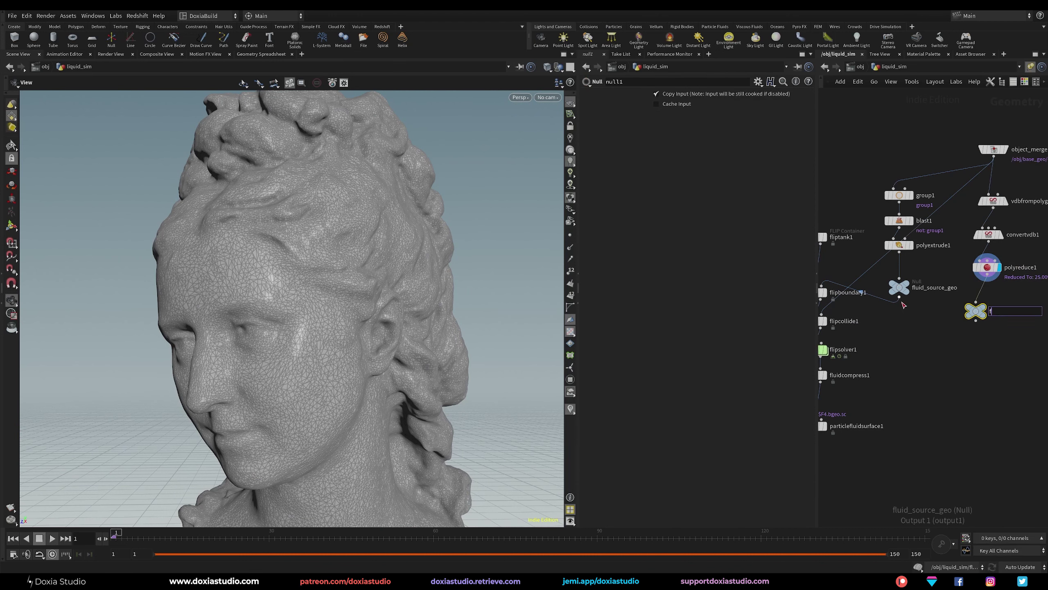
text(luid_collider_geo)
key(Return)
- Wire fluid_collider_geo into flipcollide1 as the collision geometry and display flipsolver1
middle_drag(914, 335, 962, 348)
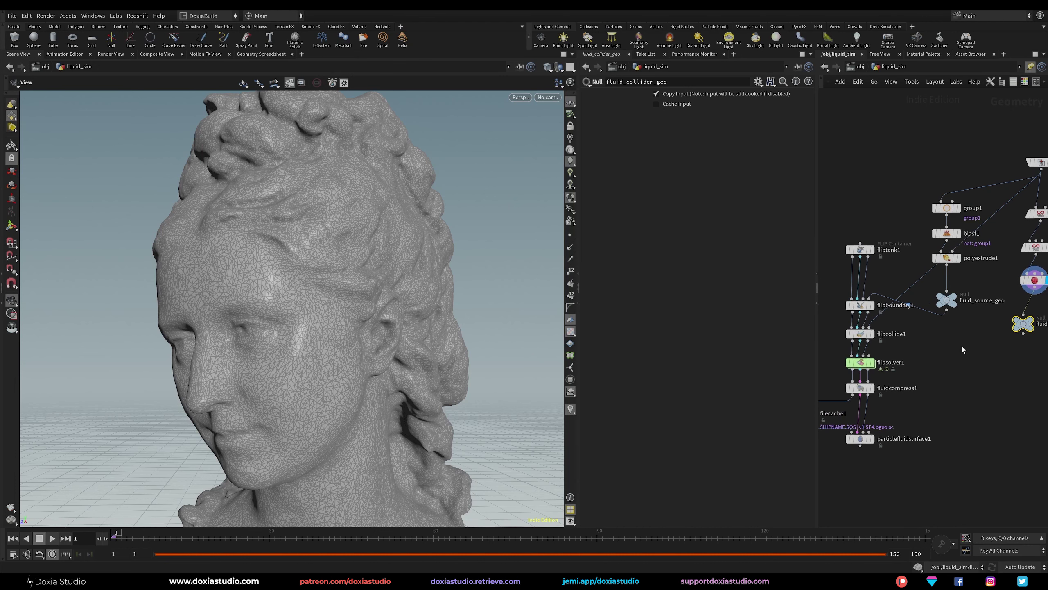
drag(1023, 334, 999, 341)
drag(880, 333, 871, 330)
click(860, 333)
click(873, 363)
click(860, 363)
middle_drag(955, 358, 950, 314)
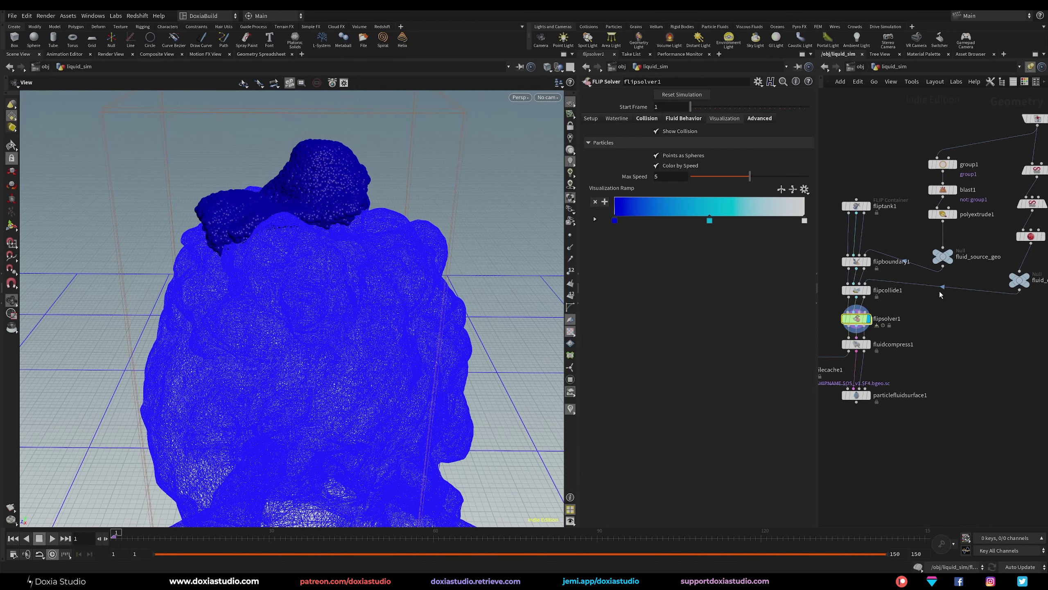
- Enable Stick on Collision in flipsolver1's collision settings and set its Max Distance to 0.25
click(647, 118)
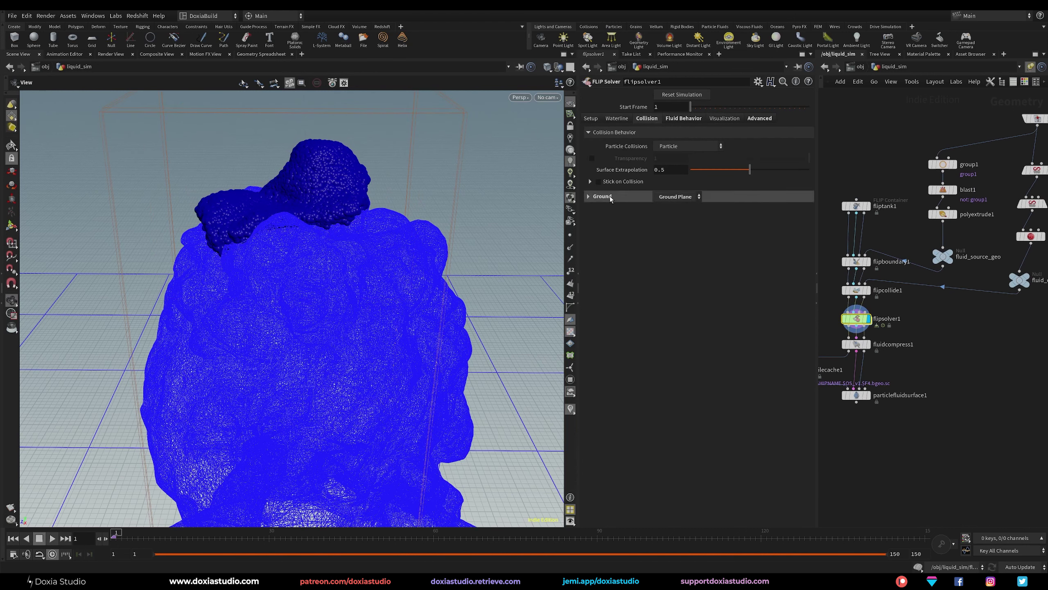
click(591, 182)
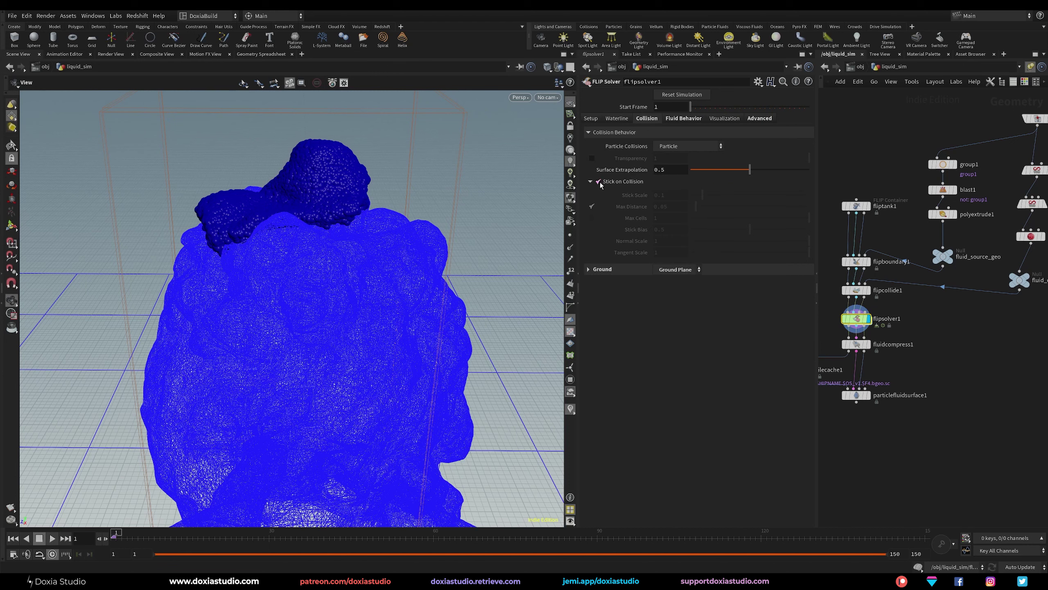
click(598, 182)
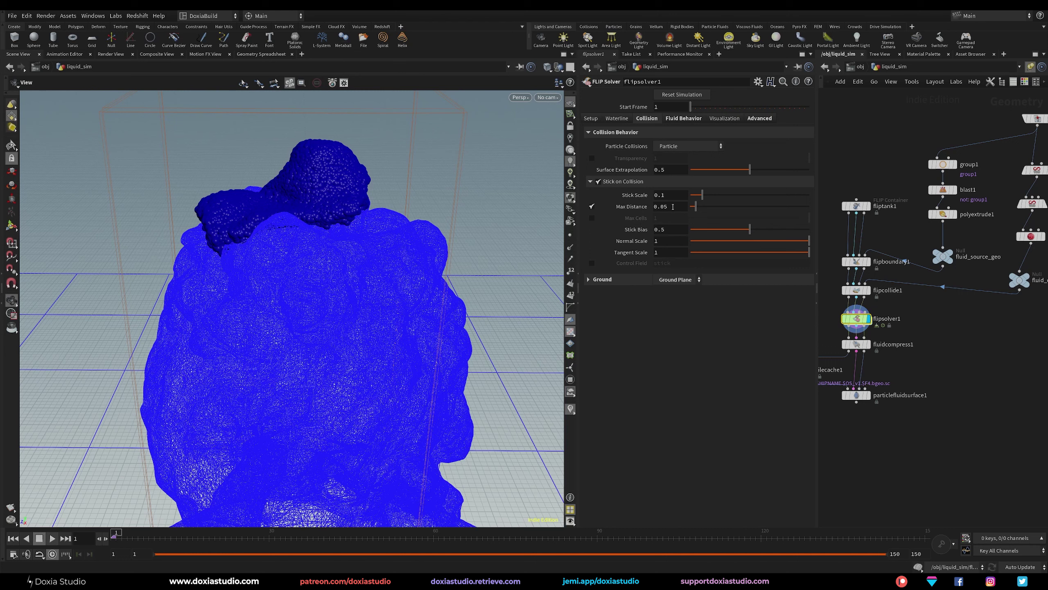
double_click(663, 206)
text(25)
key(Return)
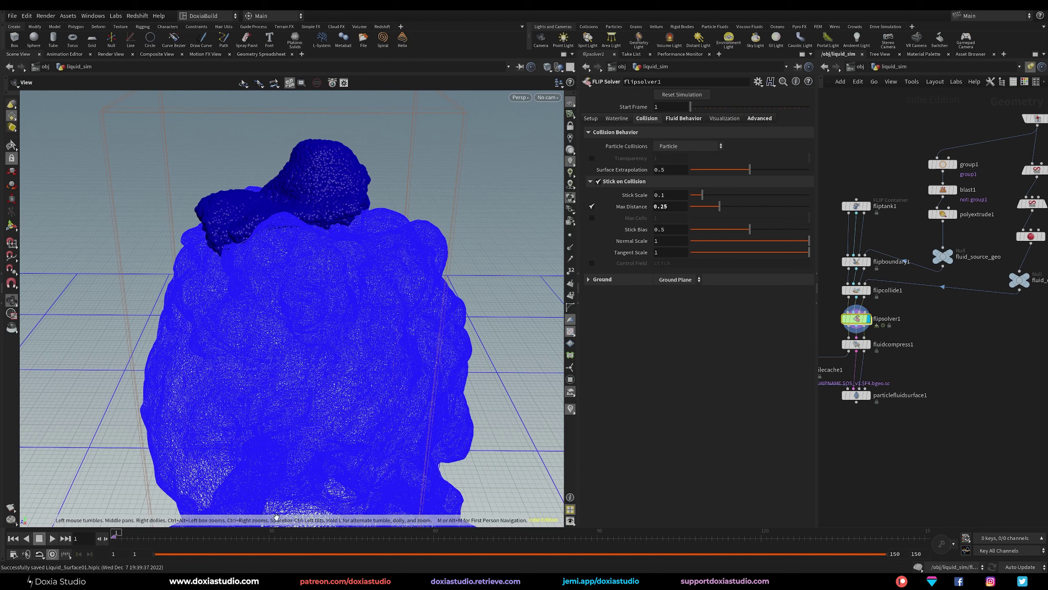
- Simulate the fluid up to frame 30 and scrub through the cached frames to review its flow
key(Up)
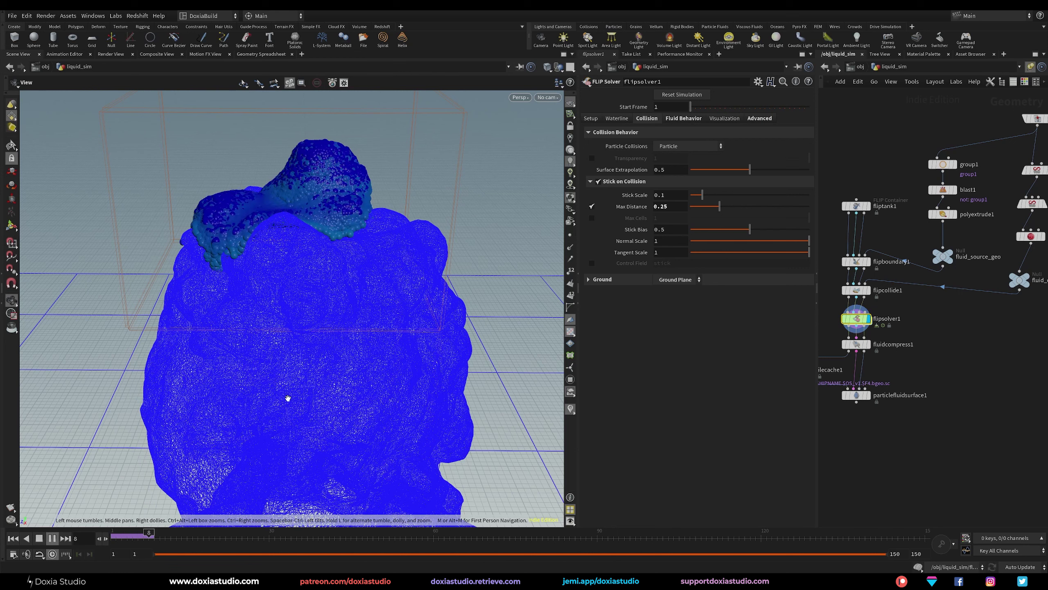
click(52, 539)
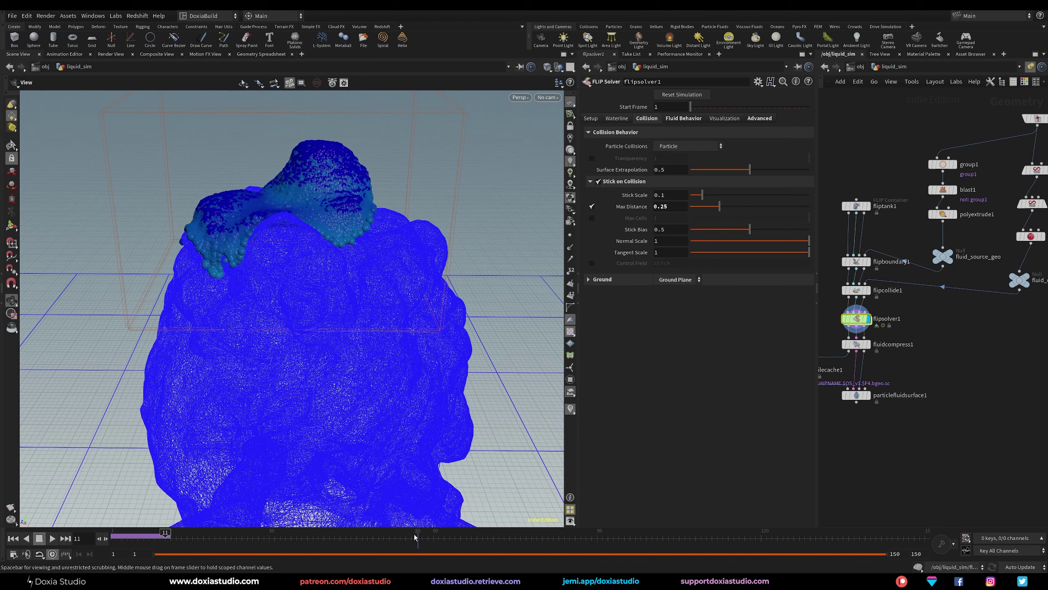
click(269, 537)
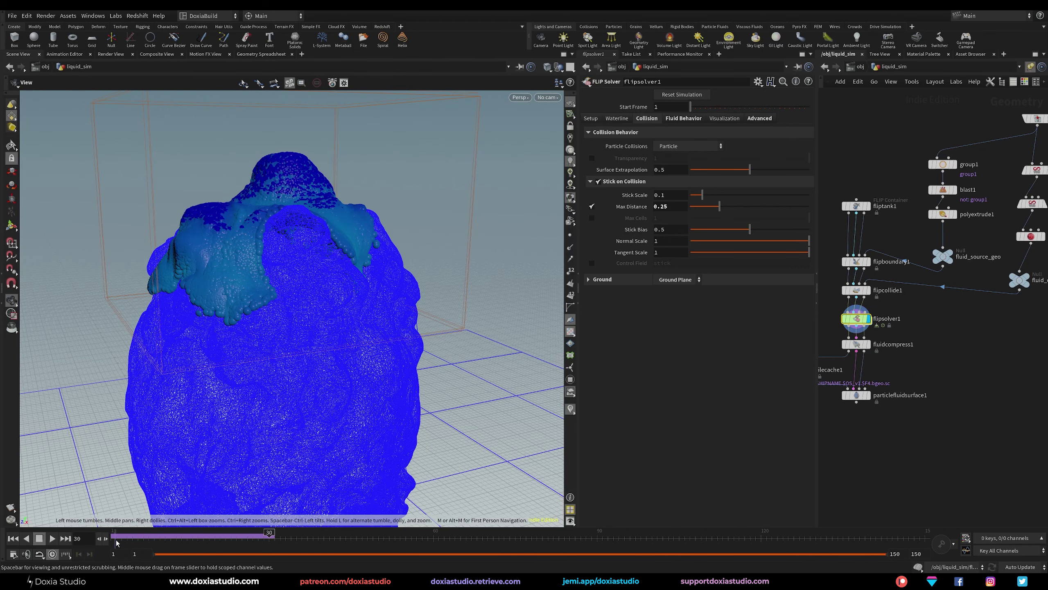
drag(122, 540, 237, 533)
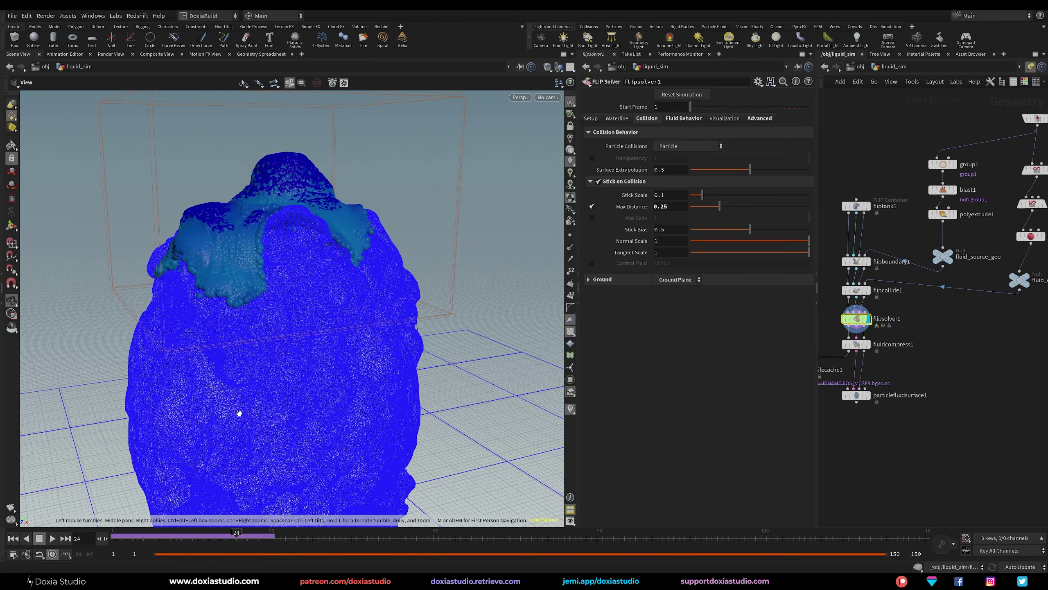
- Examine the head collider's profile and, at frame 28, how the fluid clings to the top of the head
drag(241, 411, 227, 391)
scroll(226, 391, up, 5)
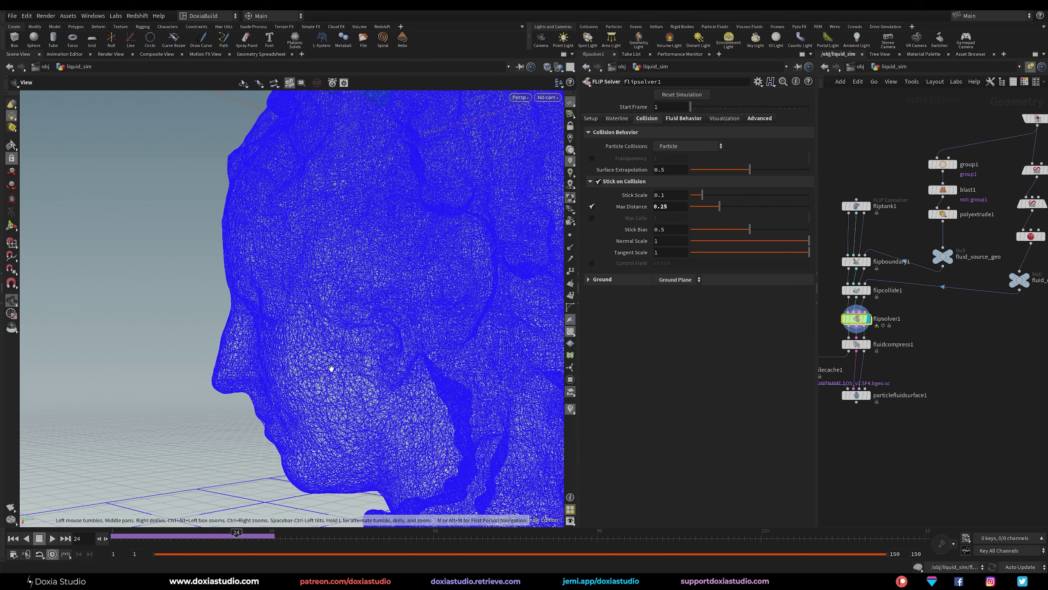
drag(351, 350, 466, 367)
drag(117, 538, 257, 538)
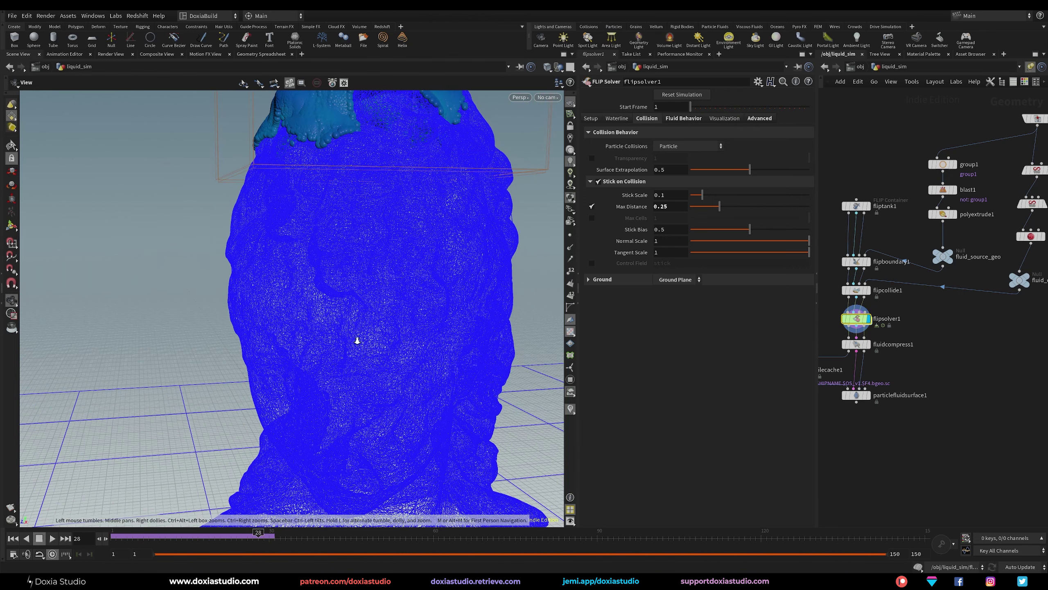
right_drag(358, 340, 292, 380)
middle_drag(292, 381, 296, 424)
drag(296, 424, 377, 295)
right_drag(377, 295, 406, 273)
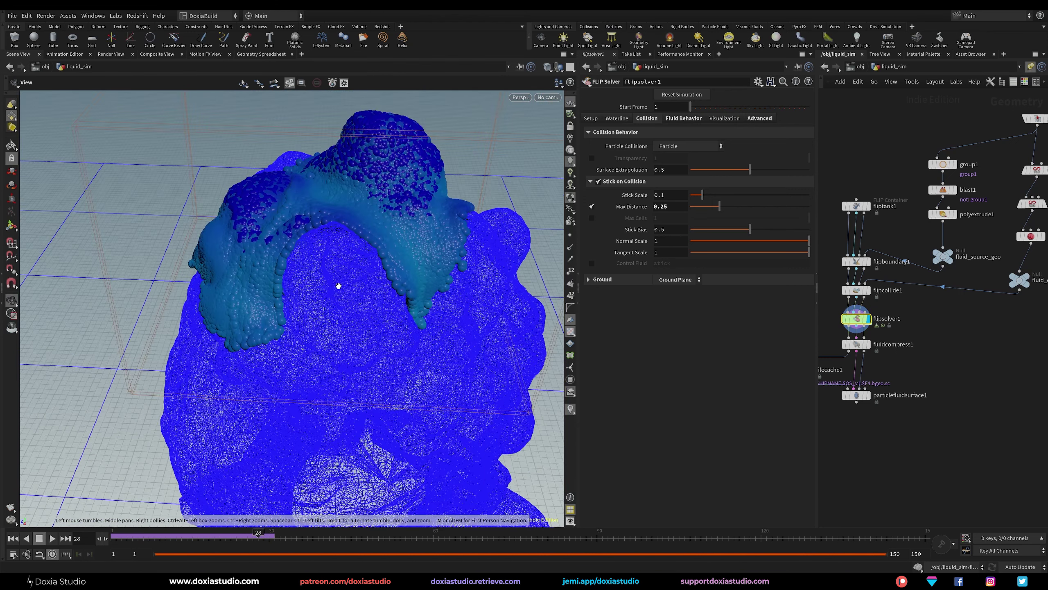
drag(307, 298, 347, 273)
- Compare the fluid between frames 9 and 22 and examine the nose and chin areas of the collision mesh
drag(258, 537, 154, 537)
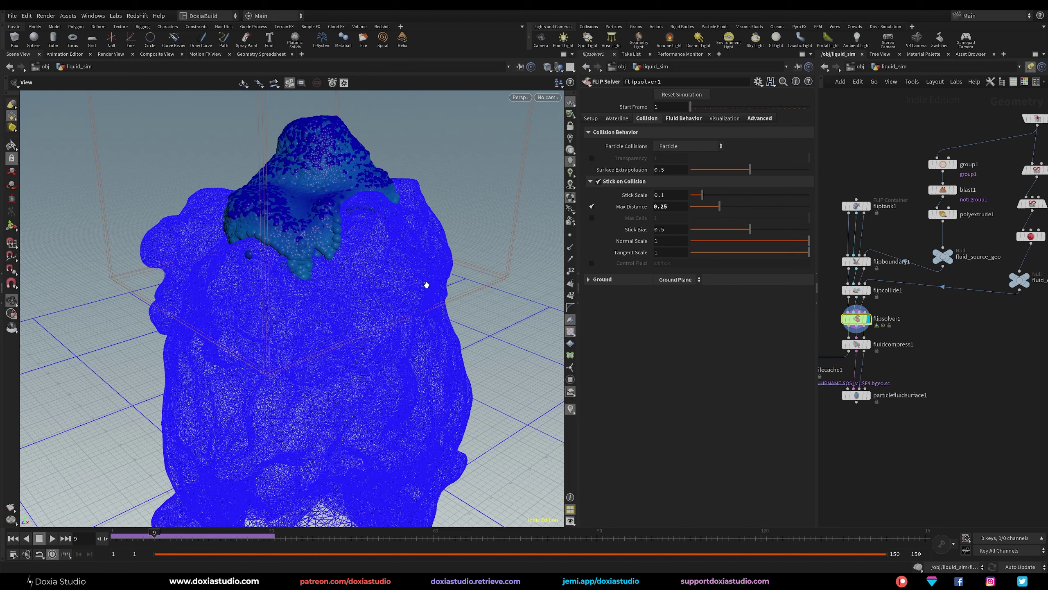
drag(159, 536, 227, 547)
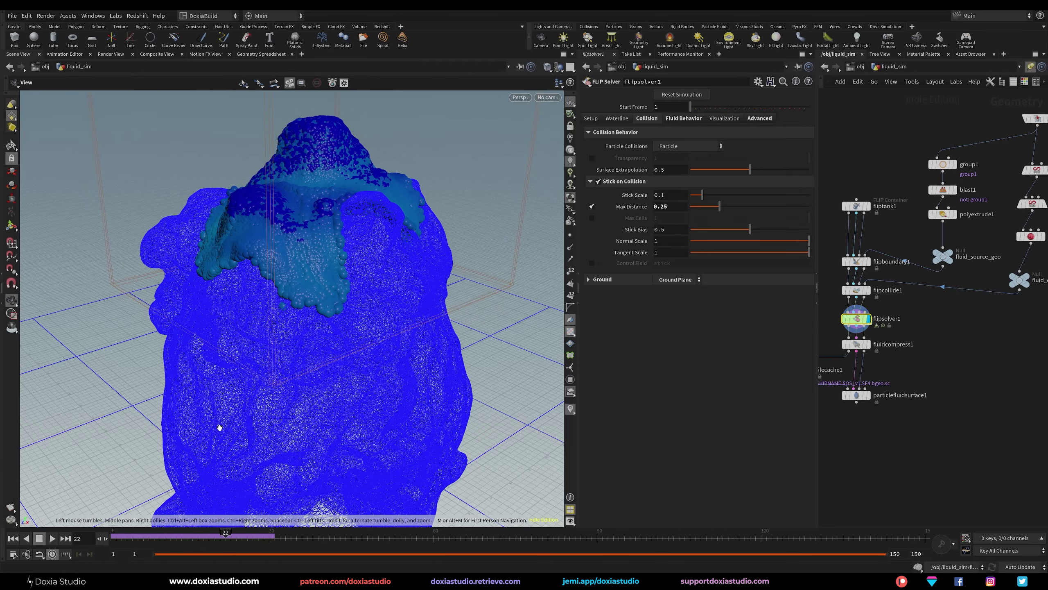
drag(323, 387, 210, 419)
middle_drag(210, 419, 285, 266)
drag(283, 368, 274, 369)
middle_drag(274, 369, 317, 214)
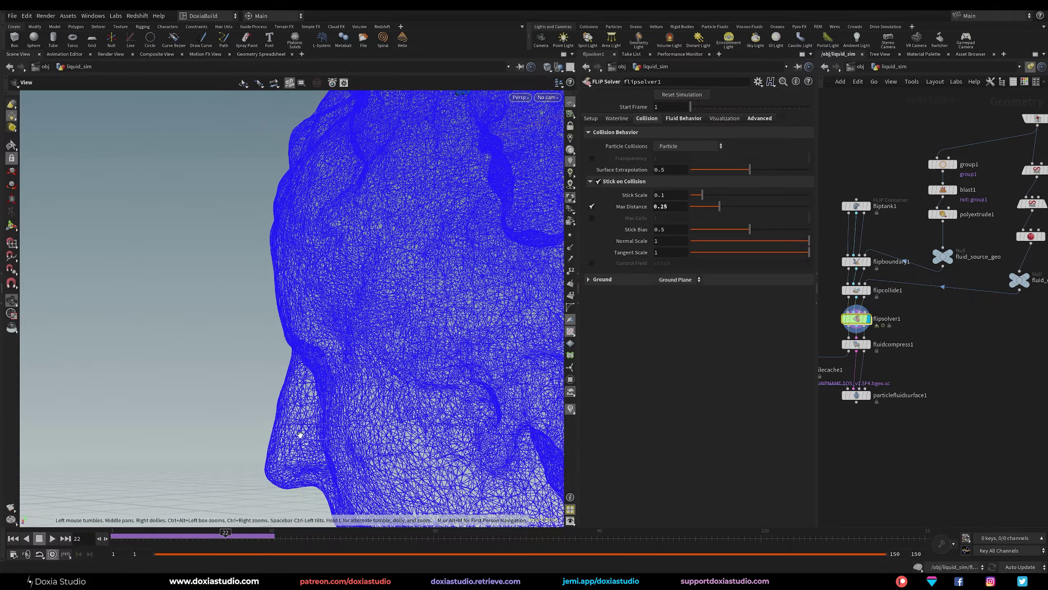
drag(300, 435, 316, 433)
middle_drag(316, 433, 270, 278)
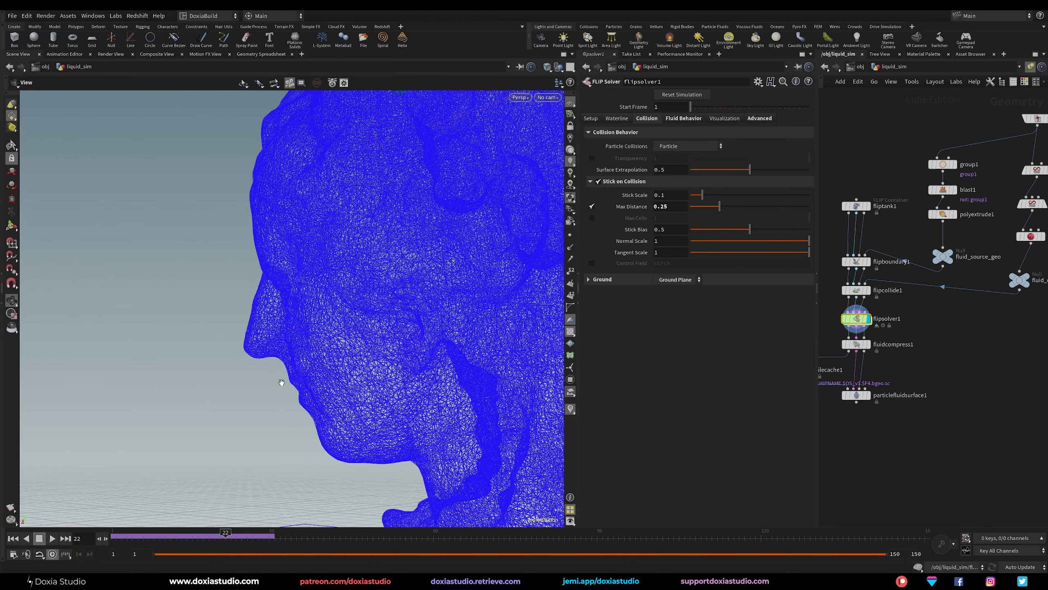
drag(281, 382, 433, 354)
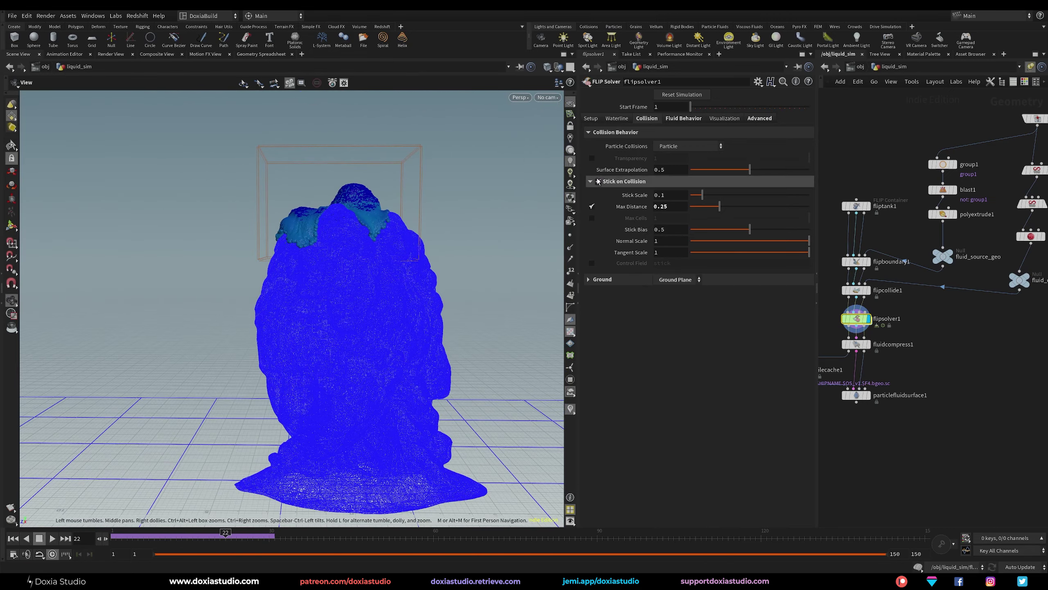
- Turn off Stick on Collision on flipsolver1 and return the timeline to frame 1
click(13, 538)
middle_drag(947, 290, 934, 332)
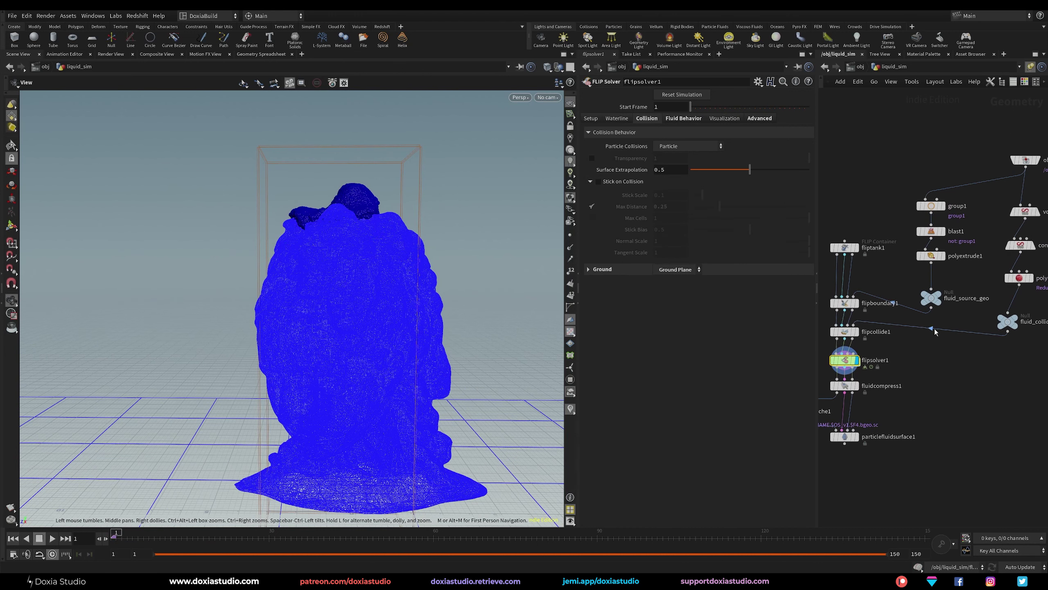
- Leave the liquid_sim network and go up to the object level
mouse_move(939, 338)
right_down()
mouse_move(952, 366)
mouse_move(944, 357)
right_up()
middle_drag(945, 357, 968, 344)
key(u)
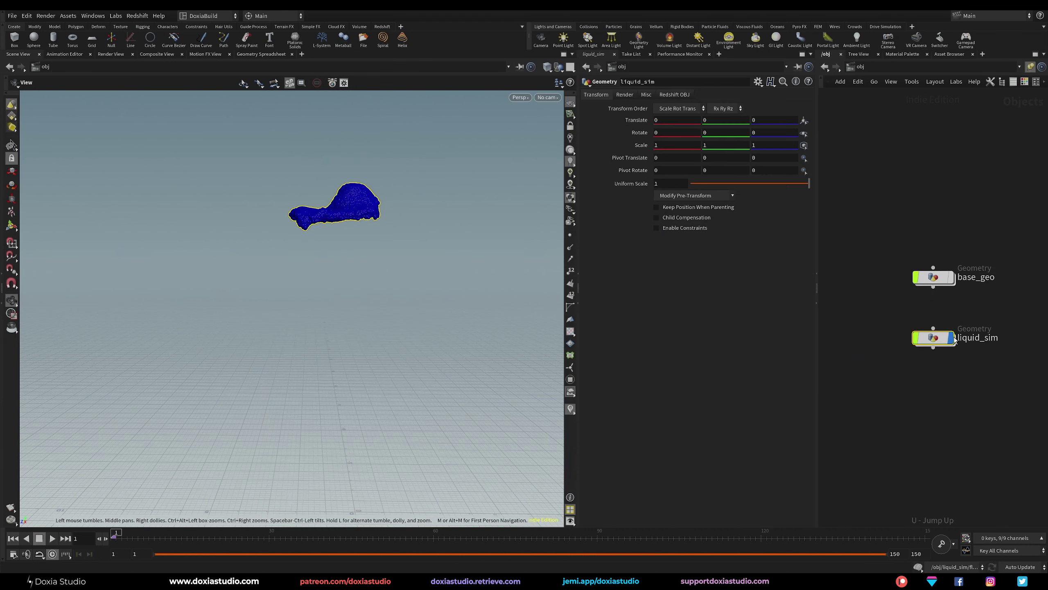
key(Tab)
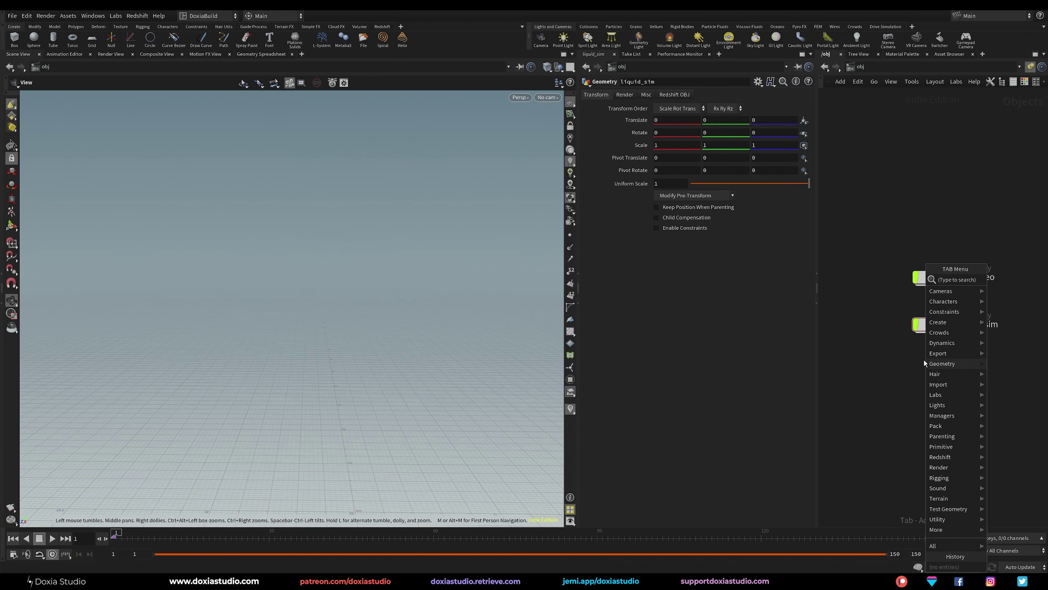
text(geo)
click(917, 351)
click(932, 367)
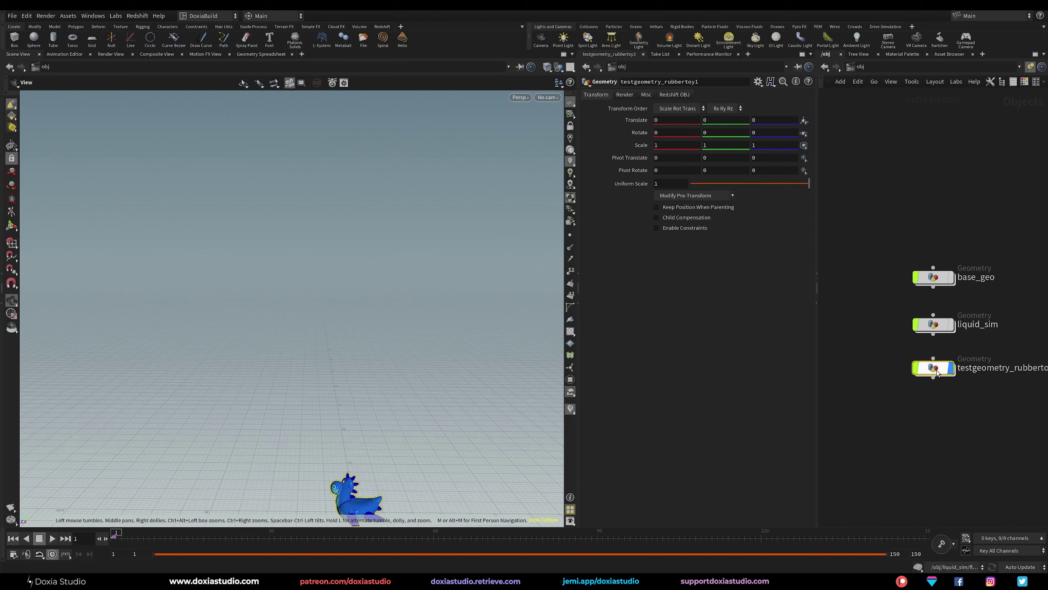
key(Delete)
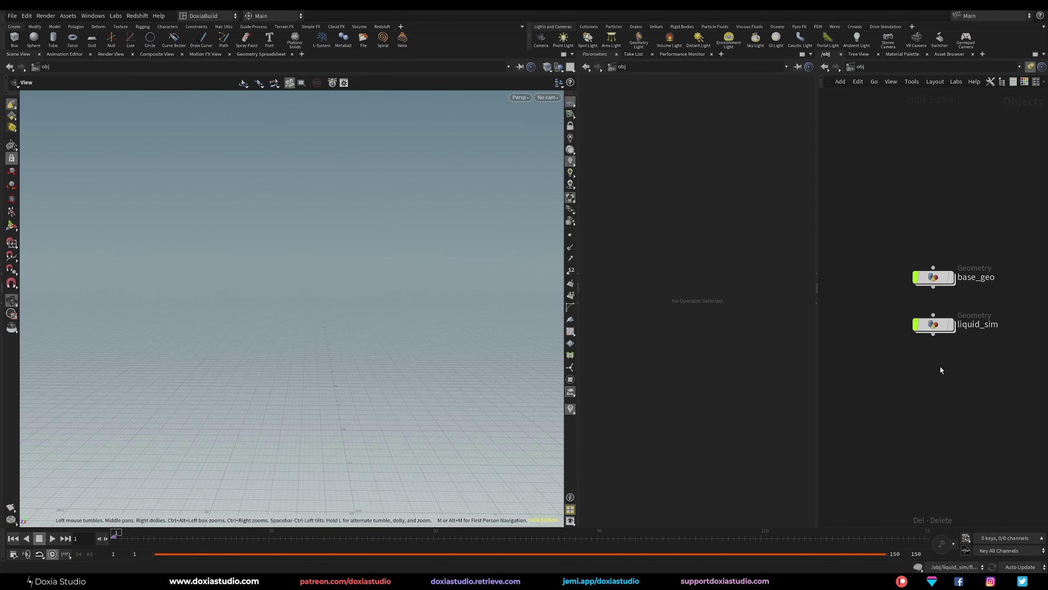
- Add a Geometry object below liquid_sim and name it custom_volume
key(Tab)
text(ge)
click(888, 279)
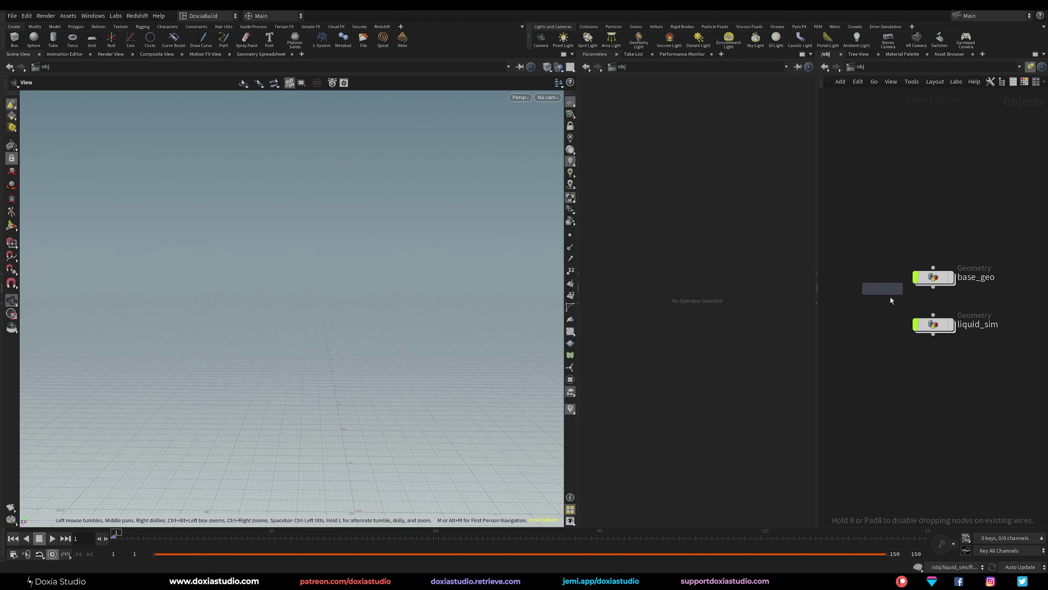
click(937, 365)
double_click(965, 365)
text(c)
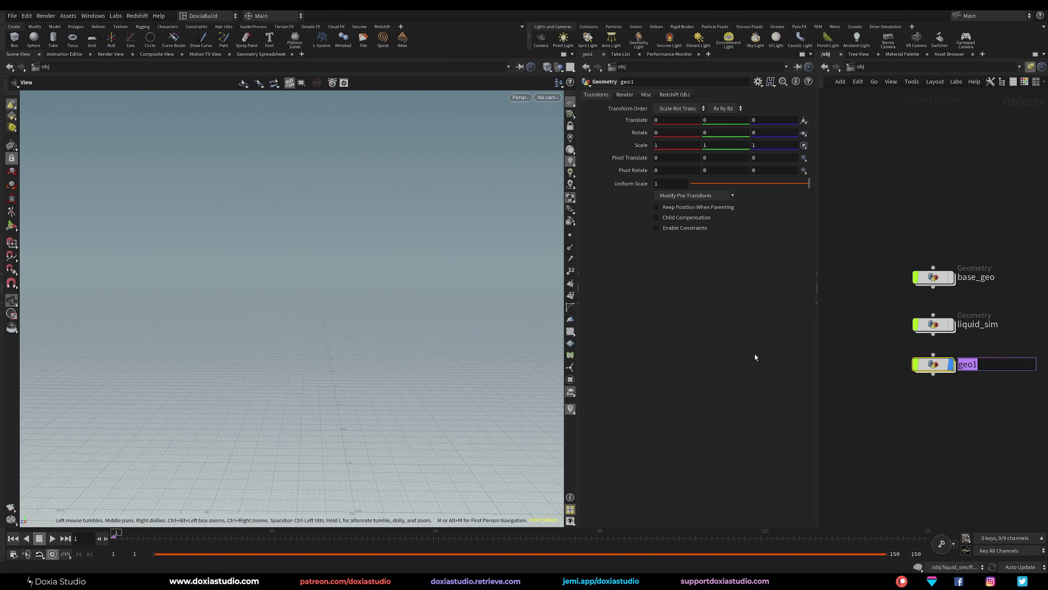
text(ustom_volume)
key(Return)
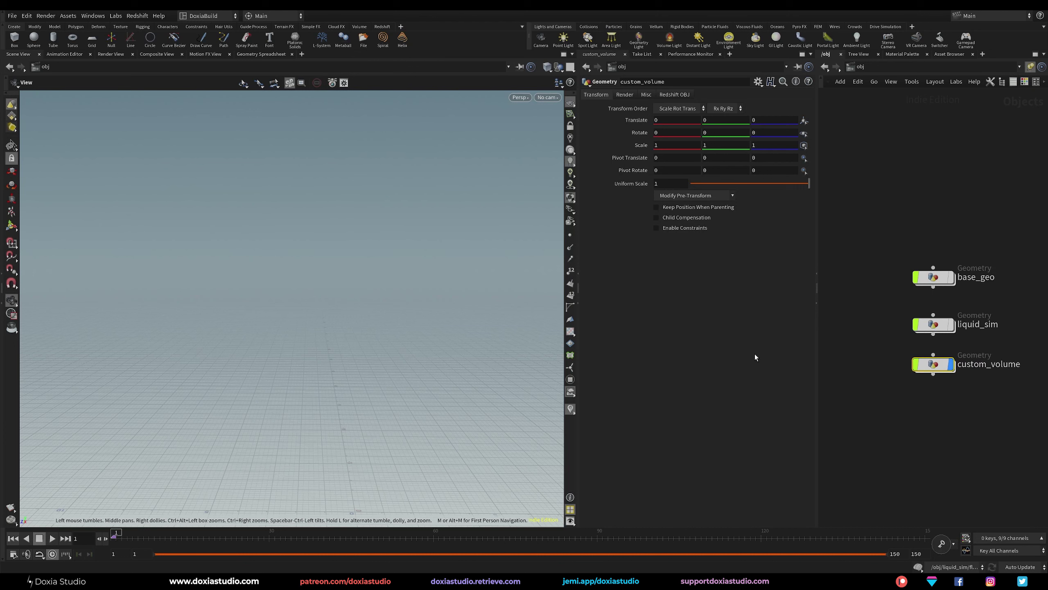
- Inside custom_volume, add an Object Merge node that brings in /obj/base_geo/out_base_geo
double_click(936, 365)
key(Tab)
text(merge)
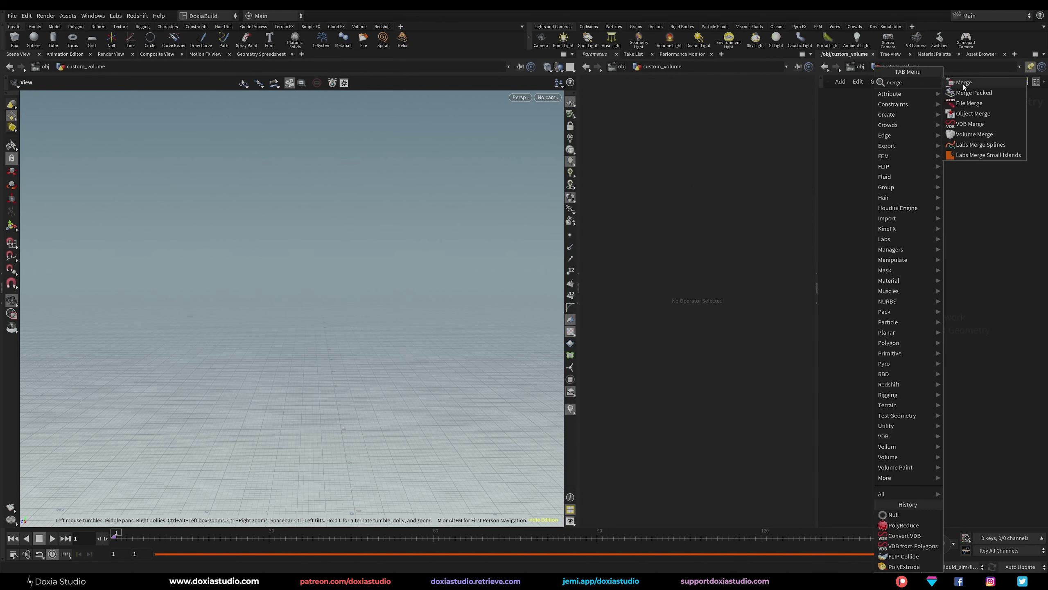
click(967, 113)
click(910, 199)
click(801, 117)
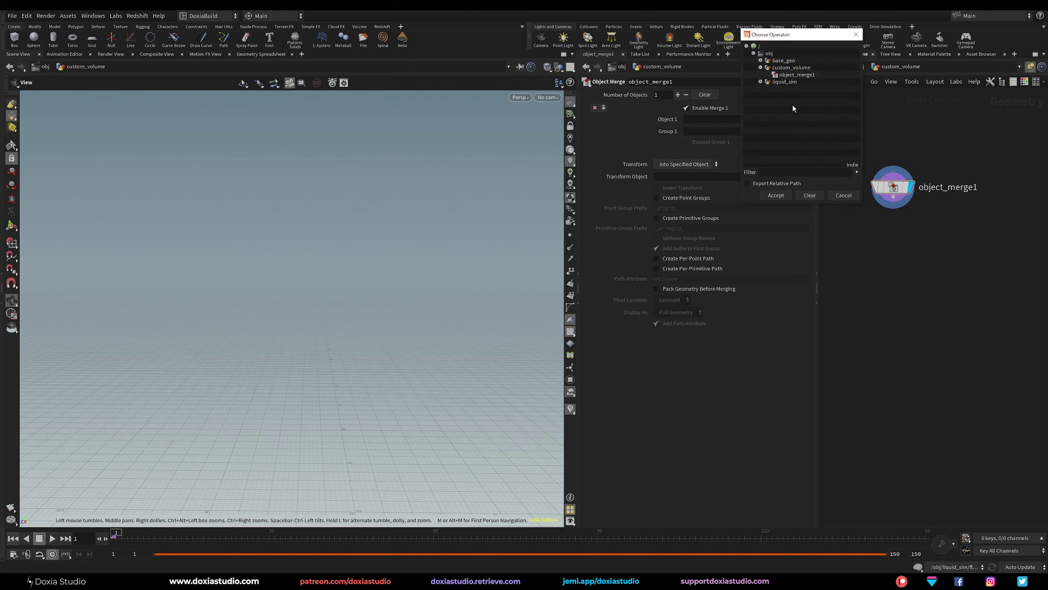
click(760, 61)
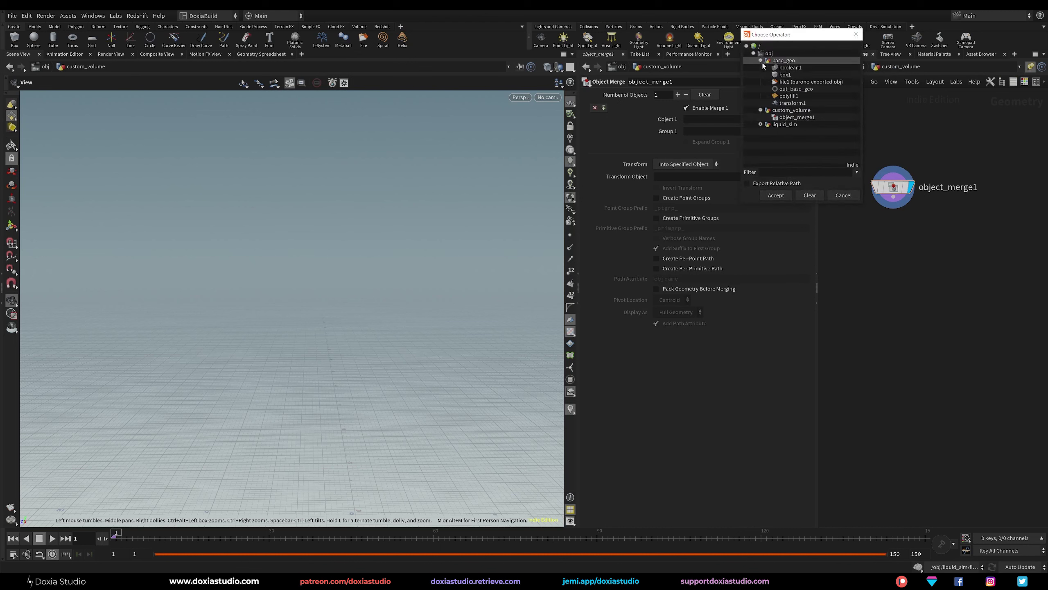
double_click(797, 89)
drag(892, 188, 882, 167)
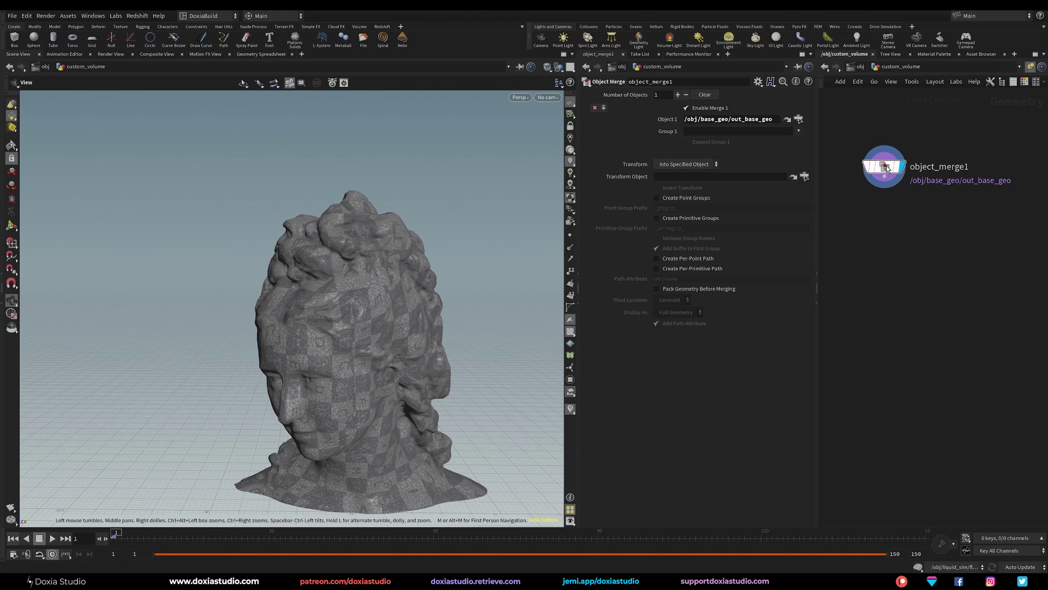
- Add a Volume node below object_merge1 and set its Uniform Sampling to By Size
click(896, 227)
scroll(881, 216, up, 3)
middle_drag(869, 226, 863, 255)
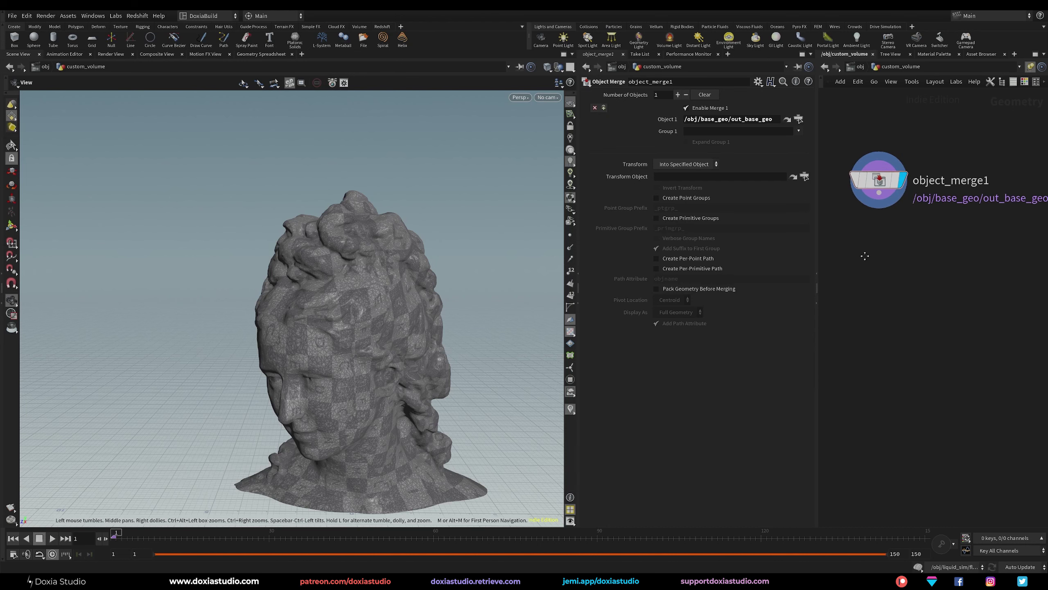
scroll(874, 243, down, 4)
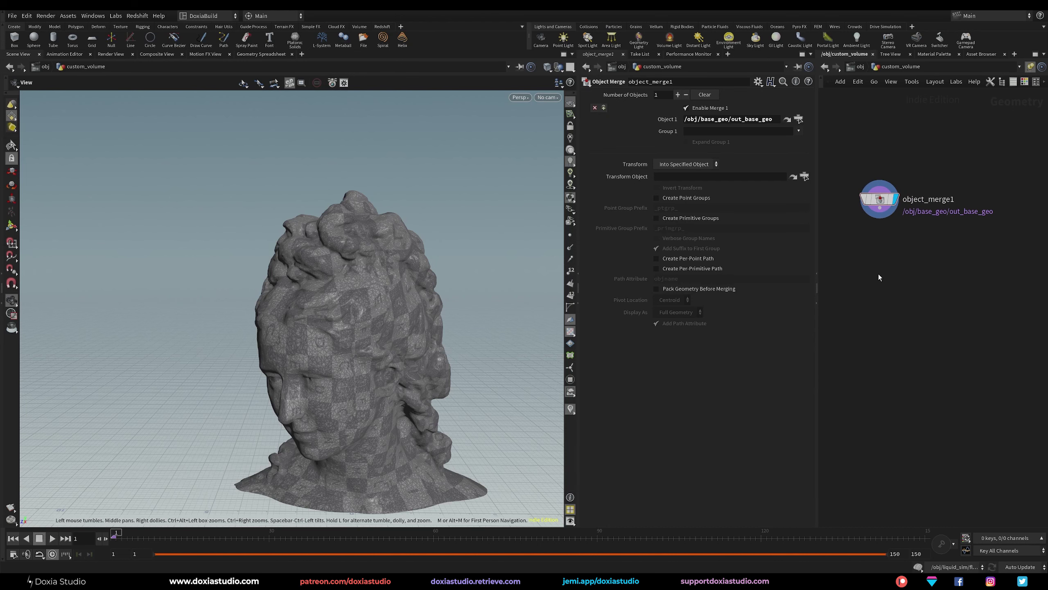
key(Tab)
text(volu)
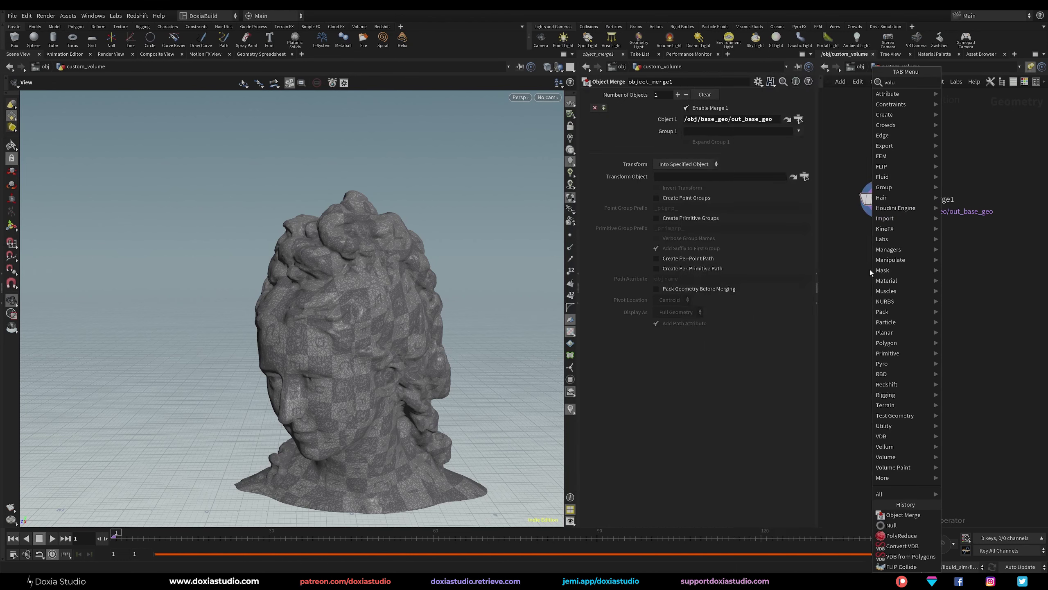
click(729, 84)
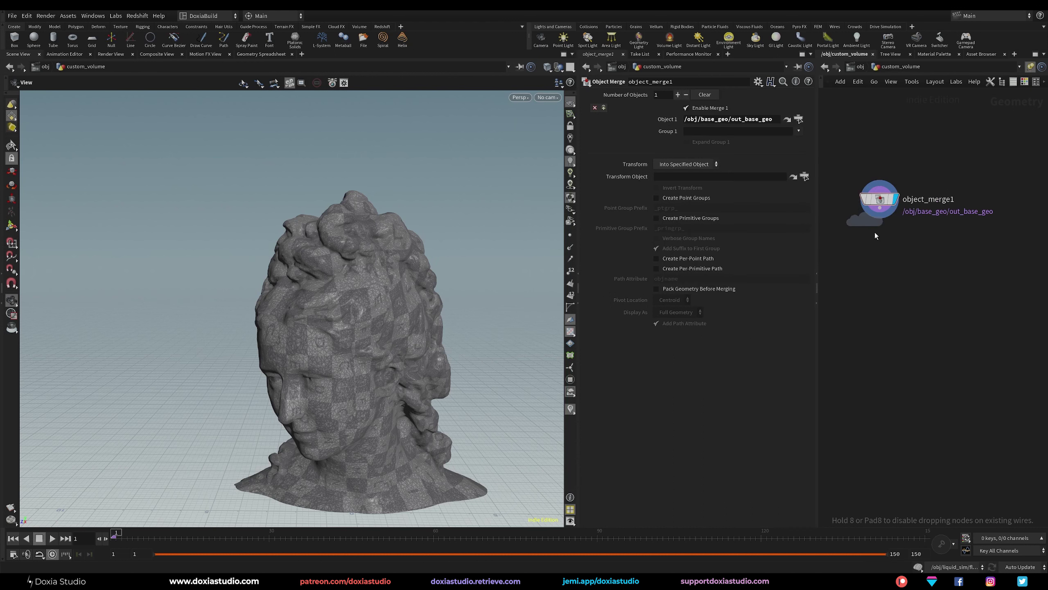
click(889, 280)
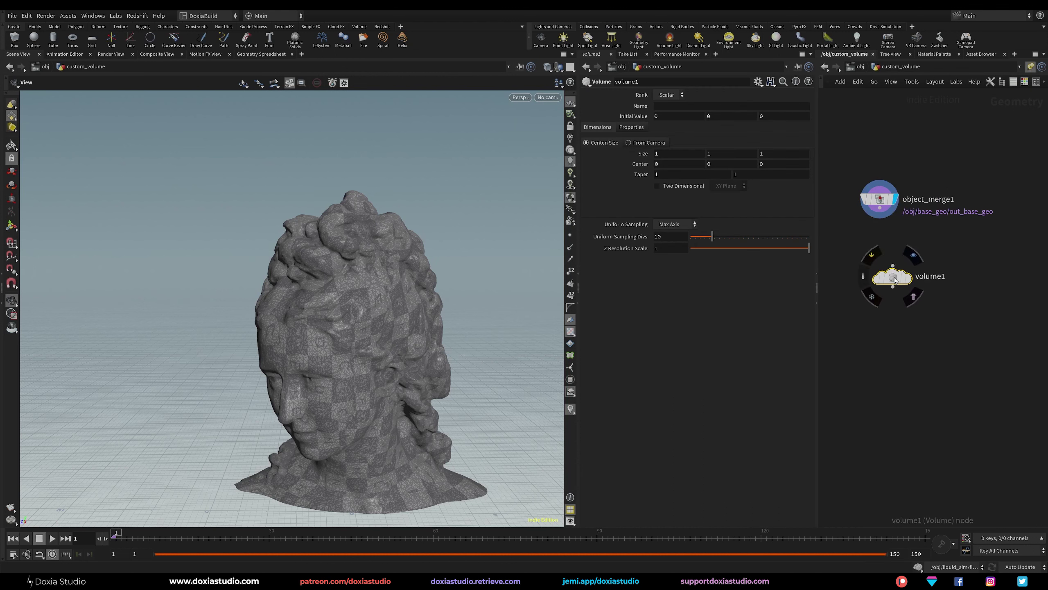
click(678, 226)
click(666, 287)
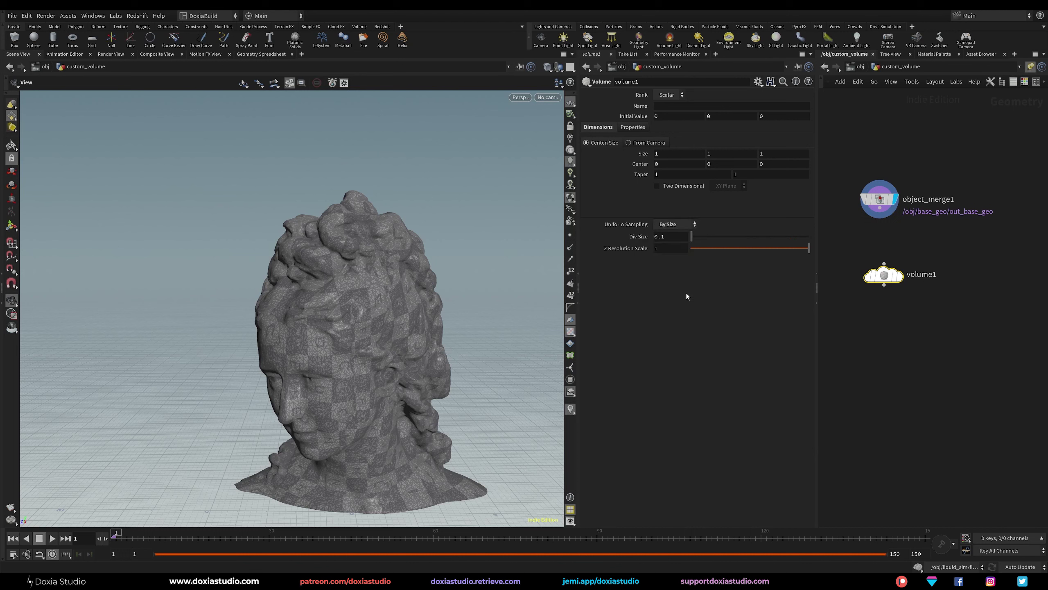
drag(883, 275, 878, 283)
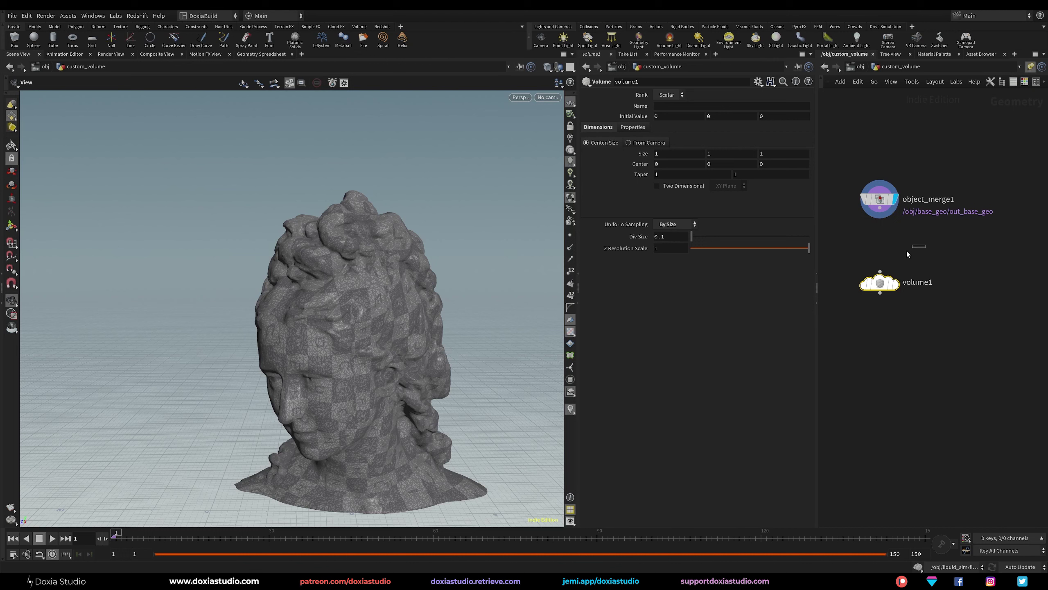
- Make room above volume1 and set its Rank to Vector, Name to vel and Div Size to 0.05
drag(906, 251, 903, 253)
drag(945, 241, 933, 252)
drag(876, 201, 876, 187)
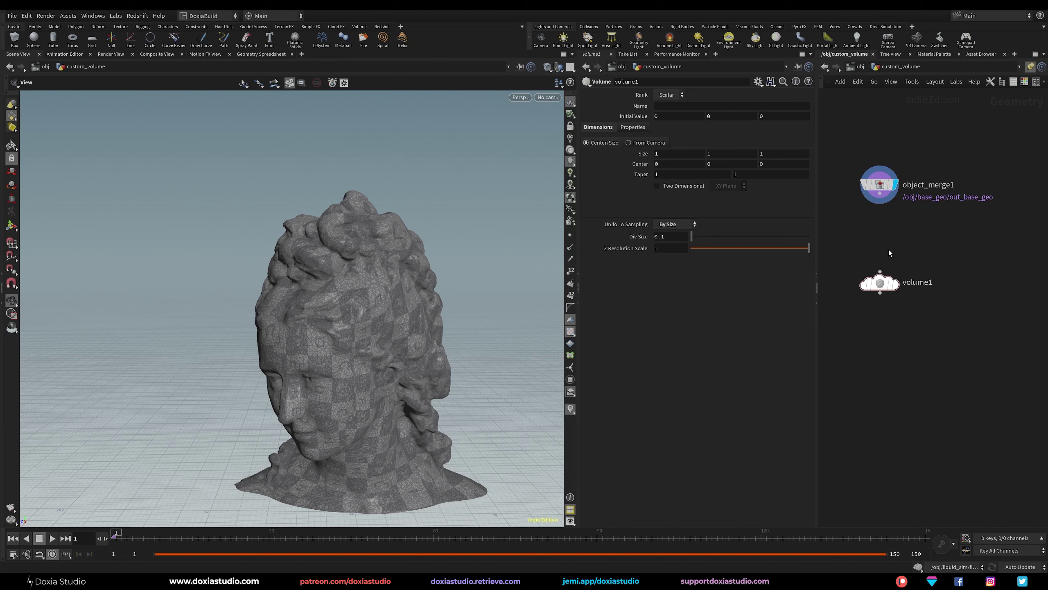
drag(943, 256, 880, 289)
middle_drag(929, 271, 904, 262)
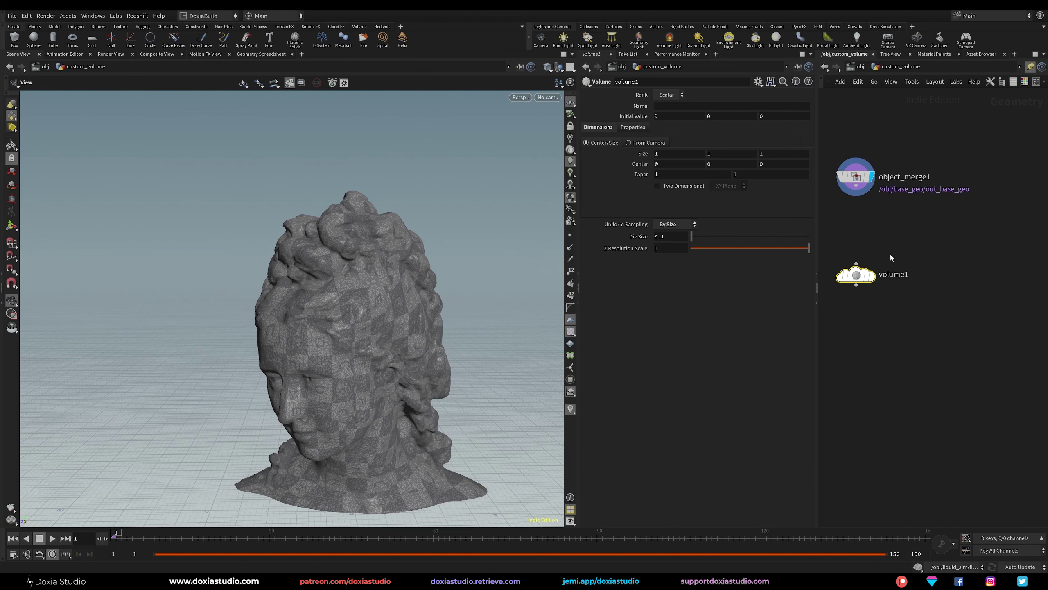
click(667, 95)
click(665, 116)
click(672, 106)
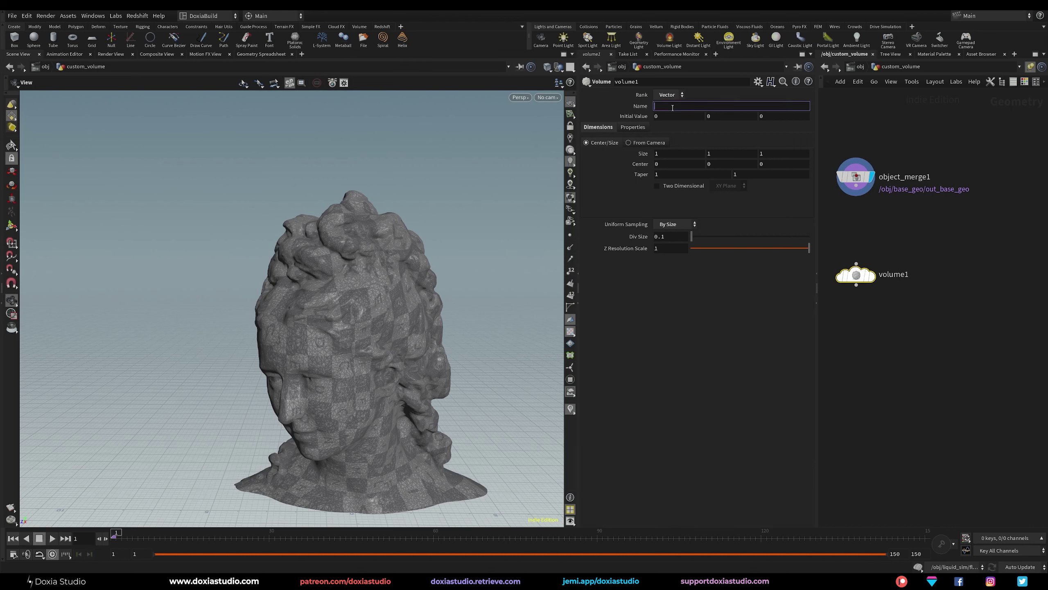
key(Return)
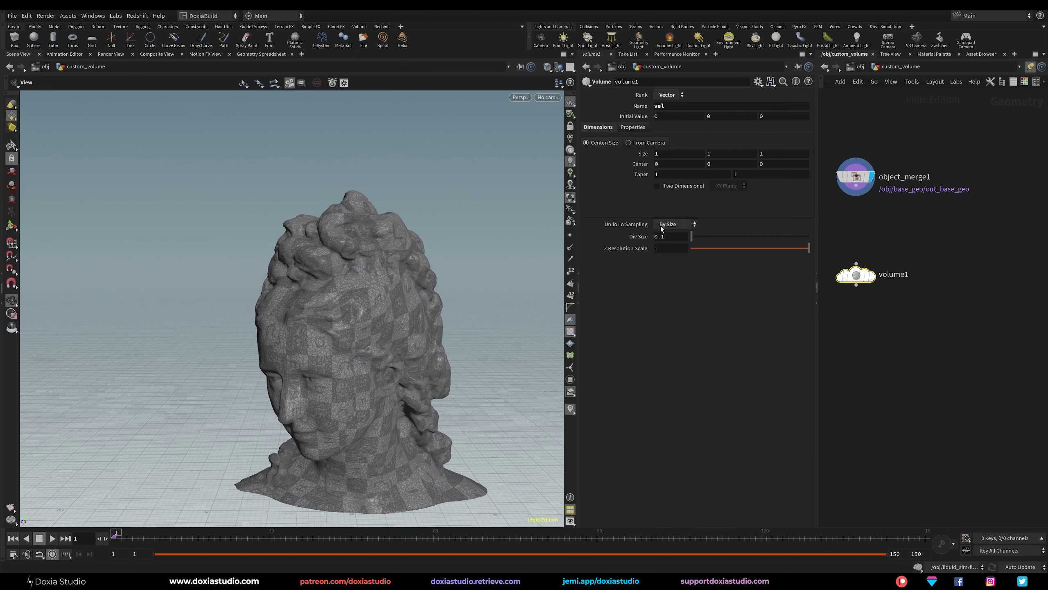
drag(674, 237, 638, 241)
text(0.05)
key(Return)
- Add a Bound node between object_merge1 and volume1, feed it from object_merge1 and display its bounding box
click(835, 236)
drag(855, 178, 854, 170)
key(Tab)
text(bound)
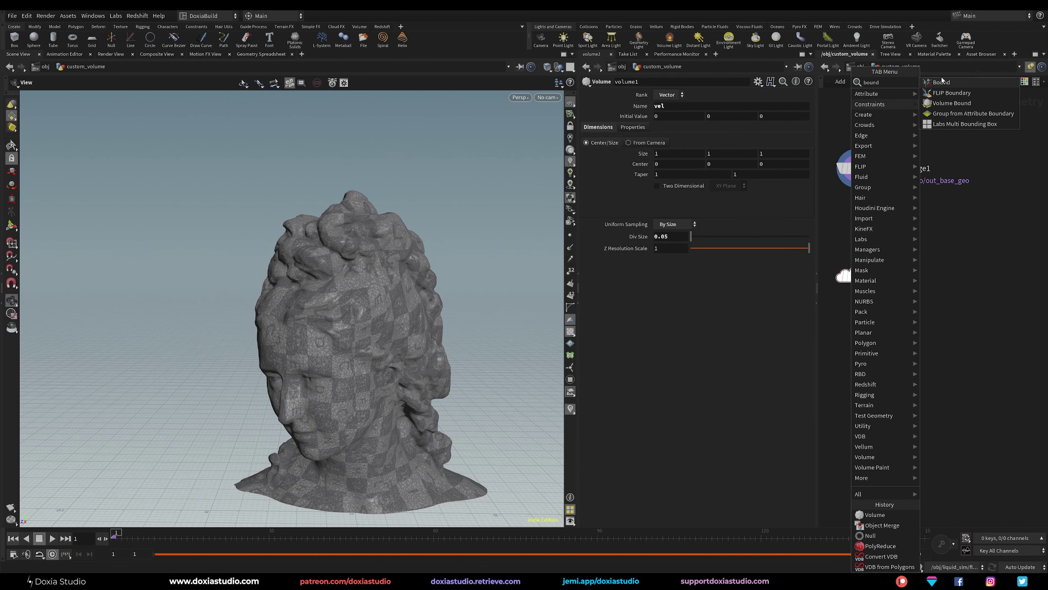
click(938, 84)
click(862, 230)
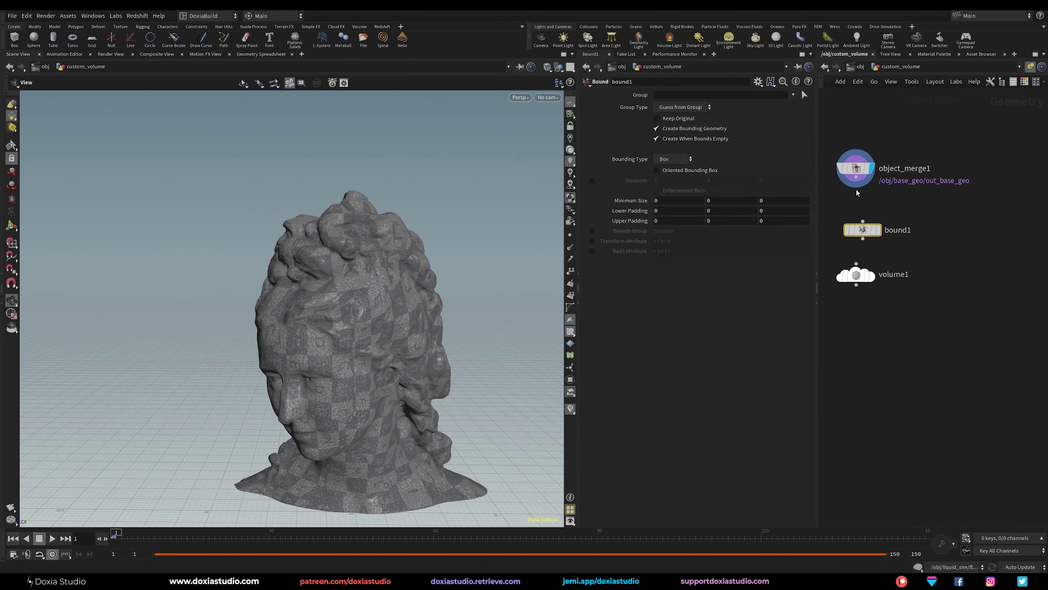
drag(856, 177, 862, 221)
click(882, 211)
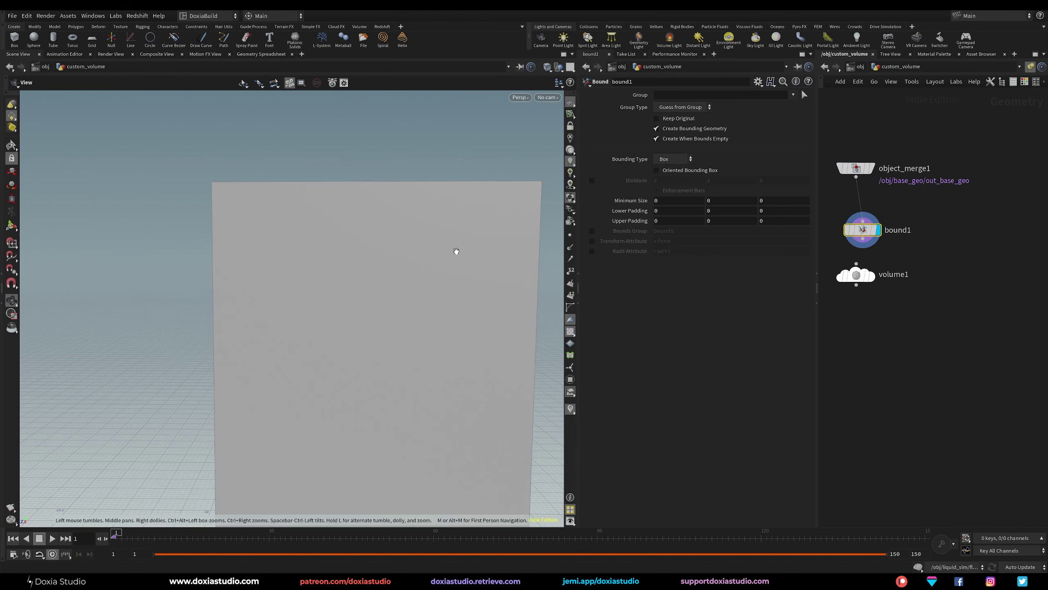
drag(456, 251, 423, 223)
drag(300, 294, 381, 194)
drag(862, 230, 855, 218)
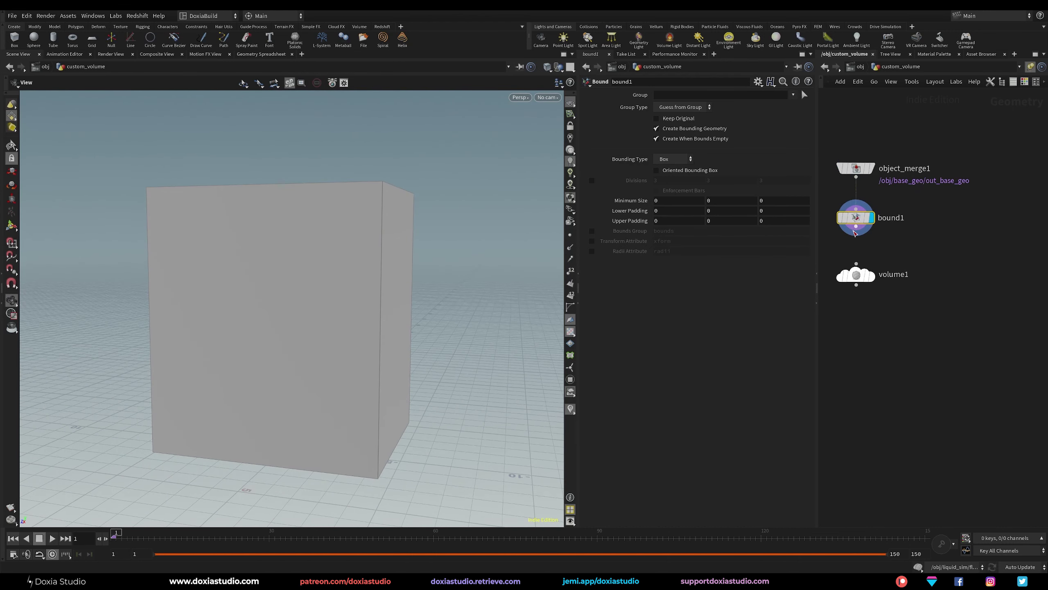
- Connect bound1 to volume1, display the volume and tidy the node spacing
click(870, 276)
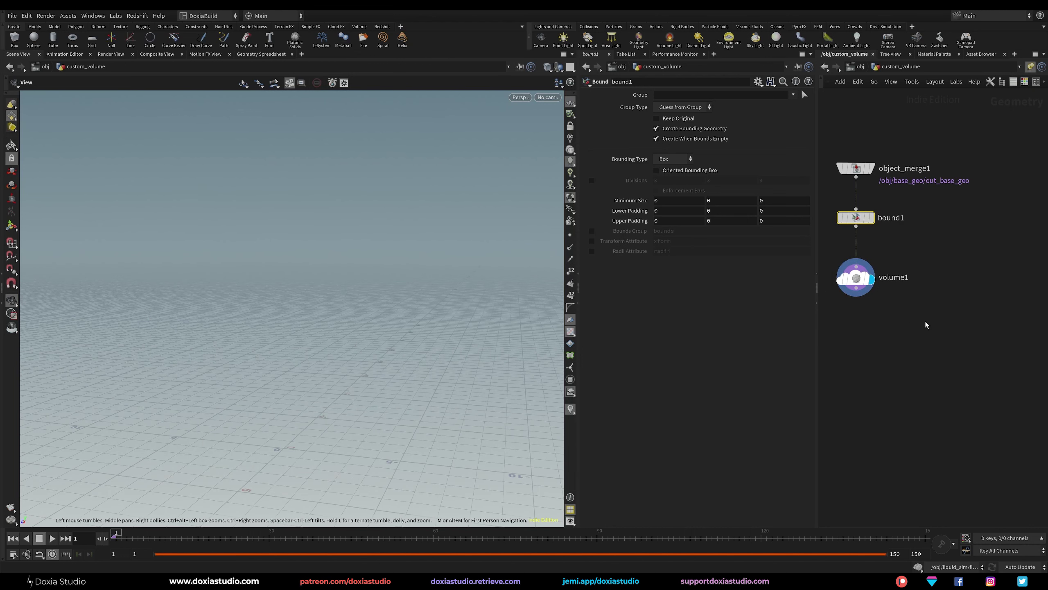
drag(916, 317, 846, 261)
right_drag(442, 309, 394, 292)
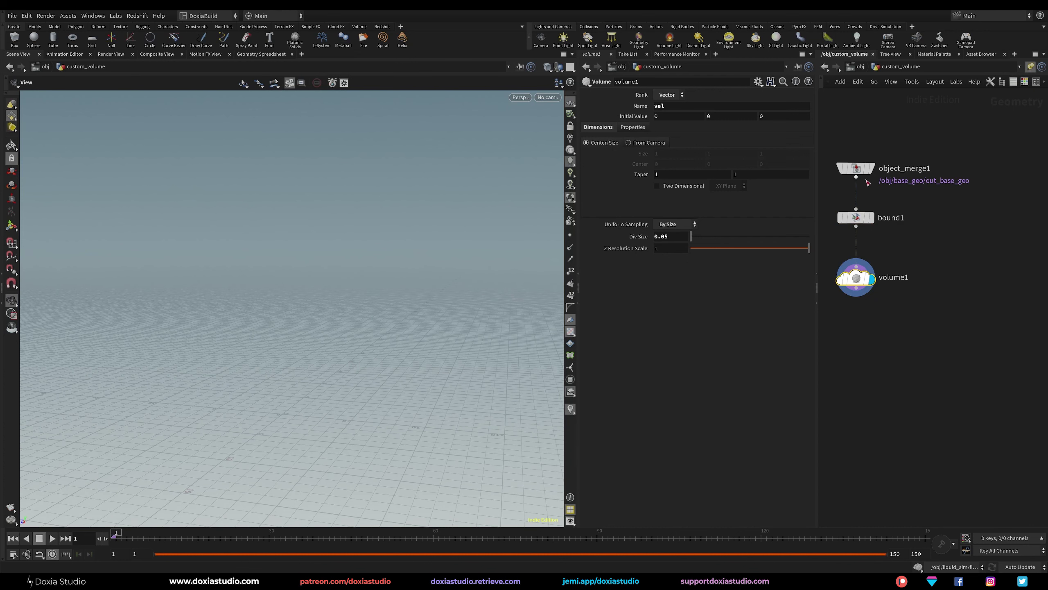
drag(859, 218, 859, 215)
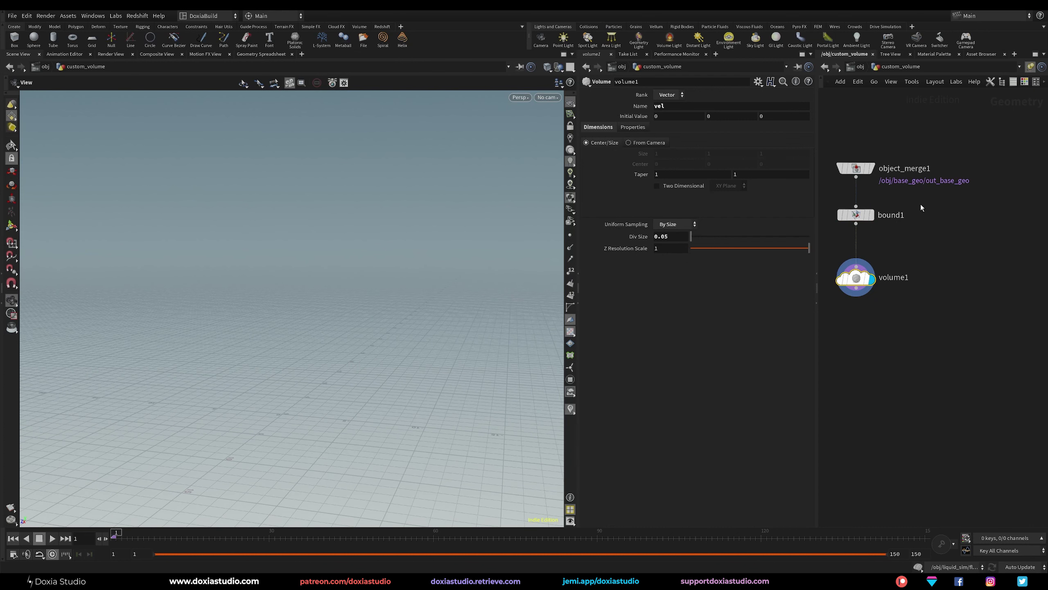
- Add a VDB from Polygons node beside the chain, feed it from object_merge1 and display its result
click(905, 307)
key(Tab)
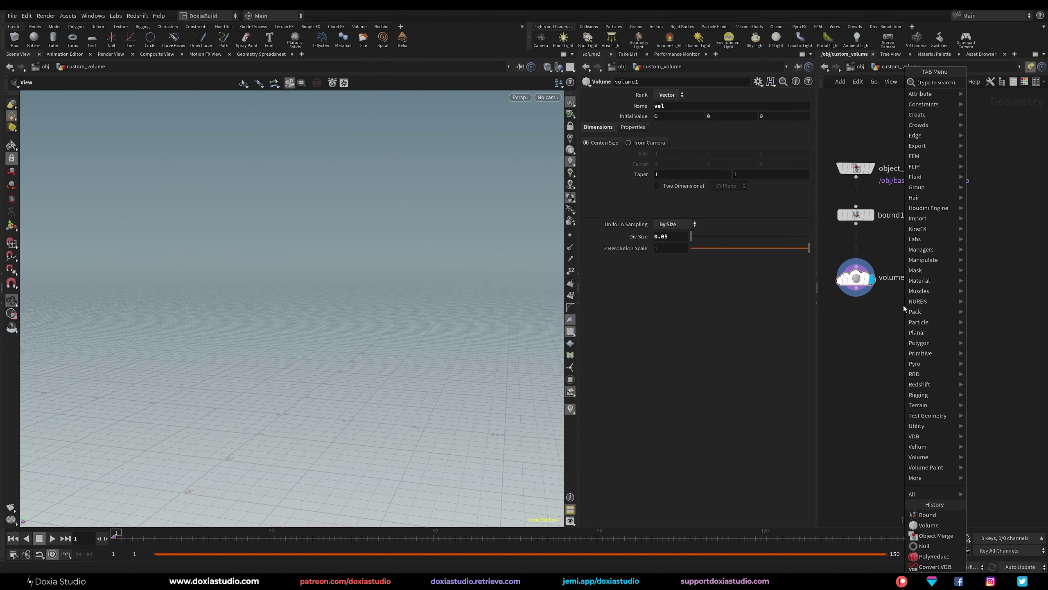
text(vdb)
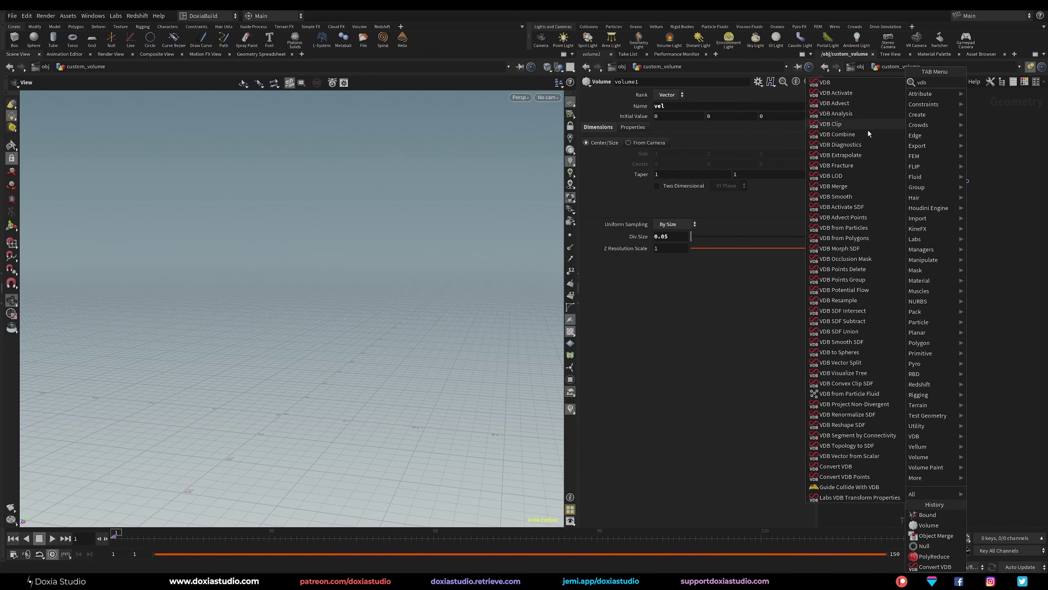
click(869, 238)
click(940, 248)
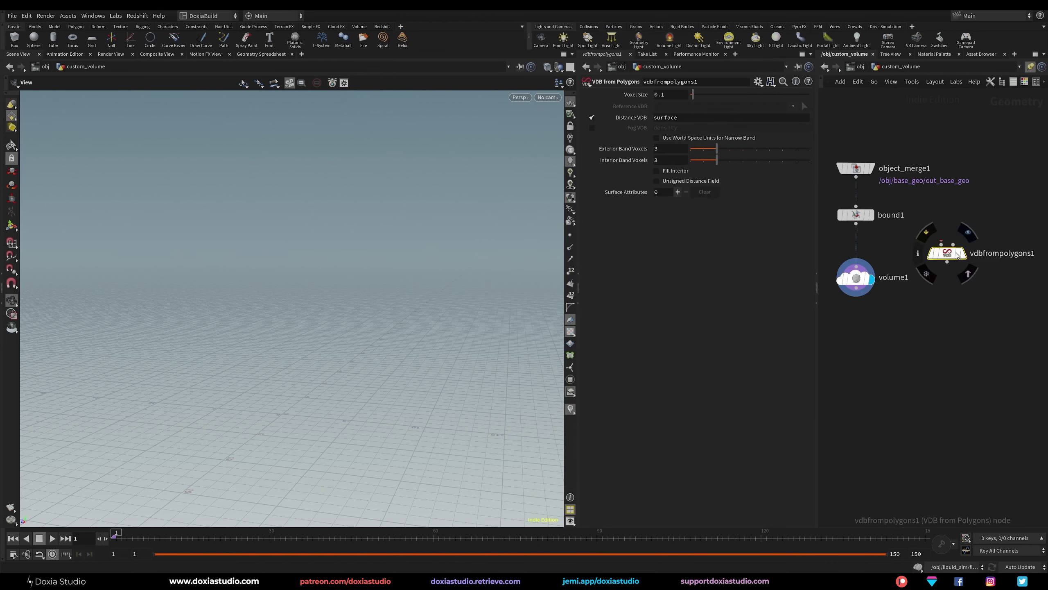
click(962, 255)
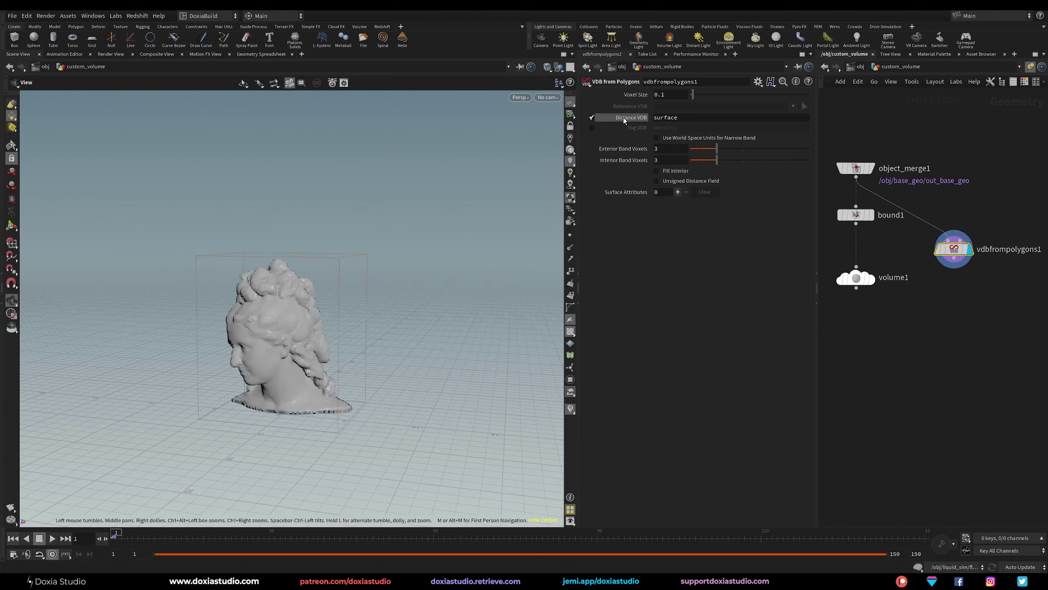
- Reference volume1's Div Size in the Voxel Size of vdbfrompolygons1 and shift that node slightly lower in the network
double_click(672, 116)
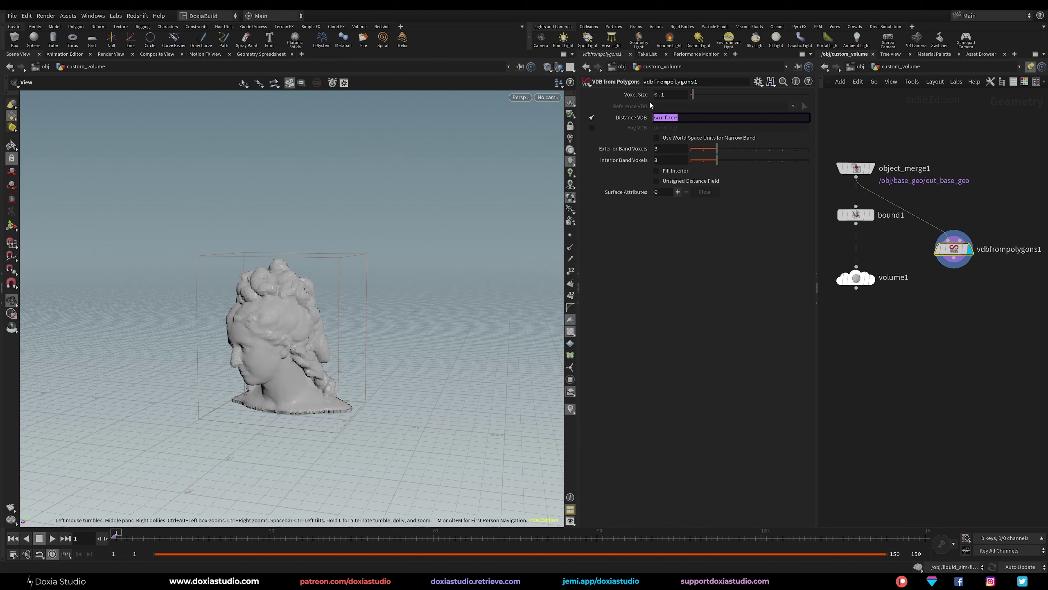
key(shift+Tab)
click(856, 279)
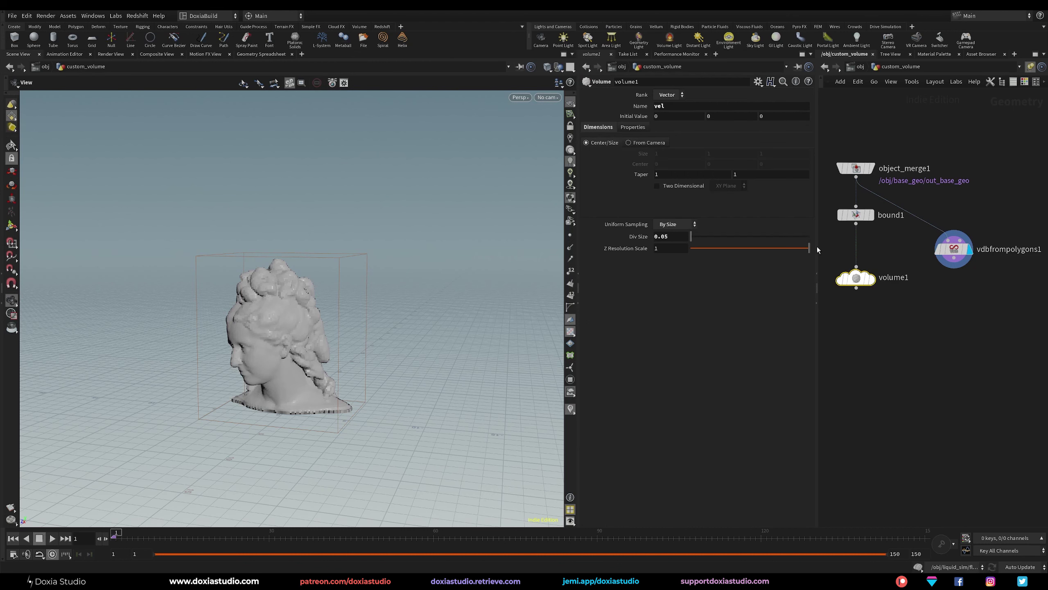
right_click(637, 238)
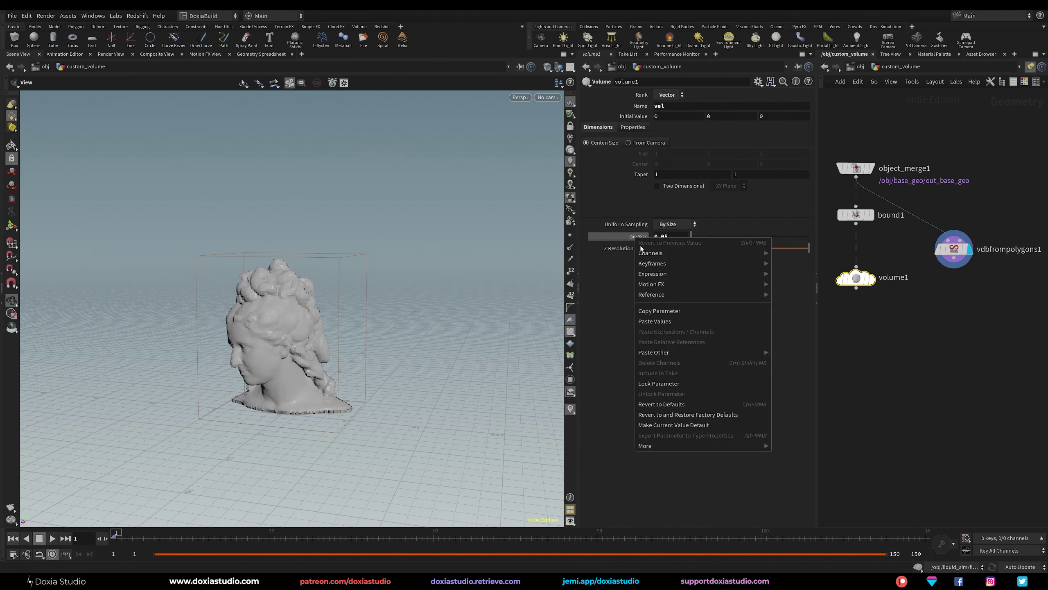
click(688, 311)
click(951, 249)
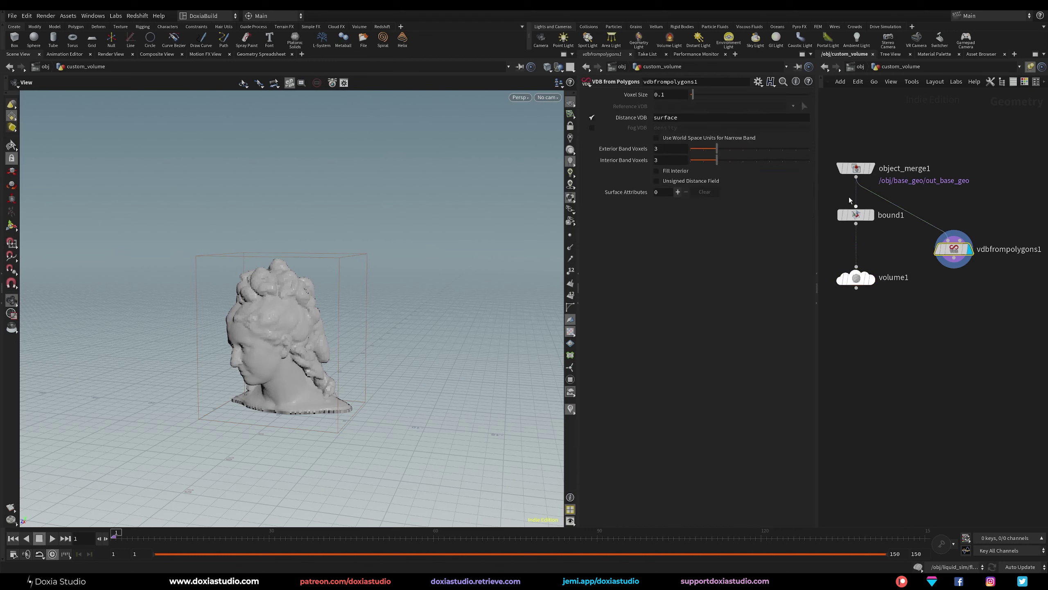
right_click(637, 95)
click(705, 200)
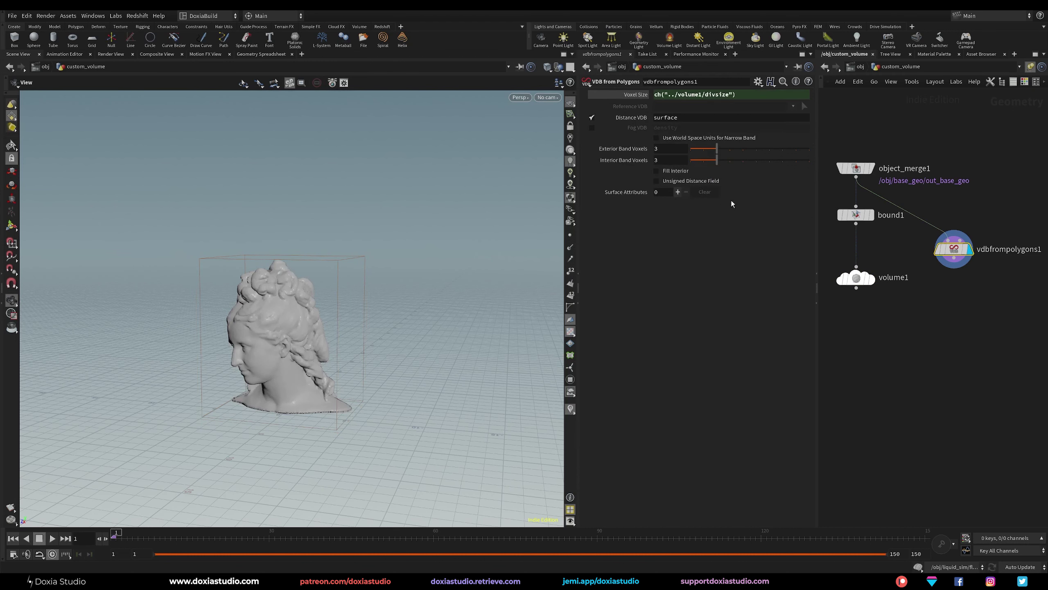
drag(839, 271, 838, 269)
drag(959, 282, 943, 247)
drag(954, 249, 965, 267)
- Add a Volume VOP node below the chain, feeding volume1 into its first input and vdbfrompolygons1 into its second
key(Tab)
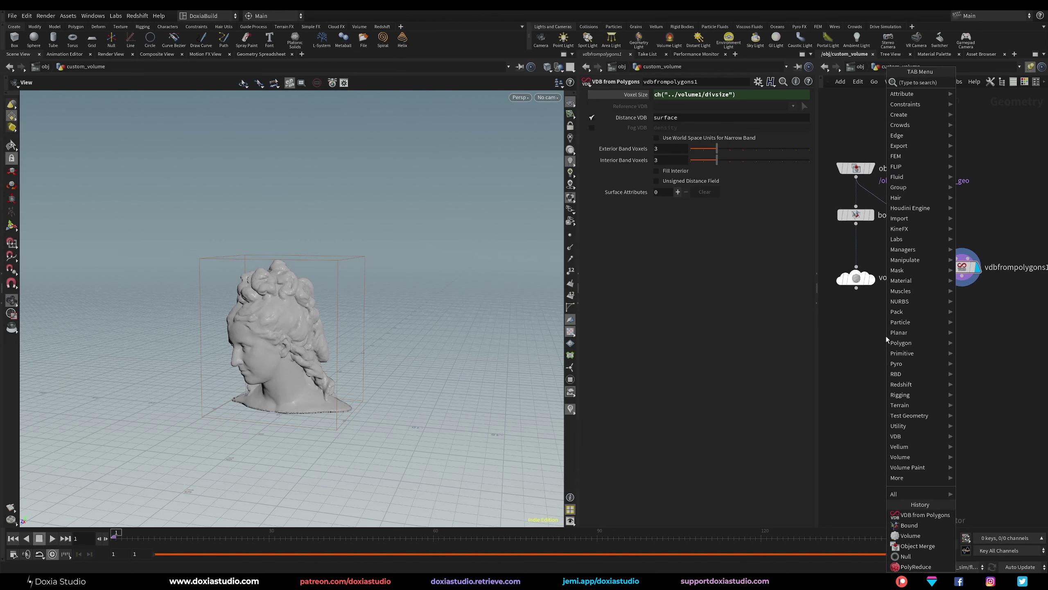
text(volume)
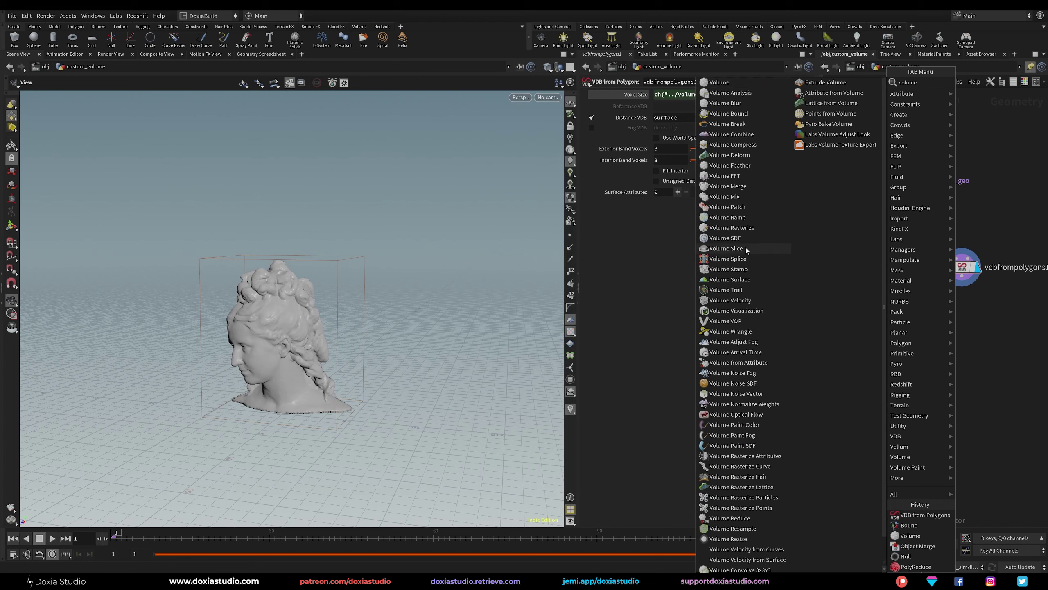
click(728, 321)
click(883, 353)
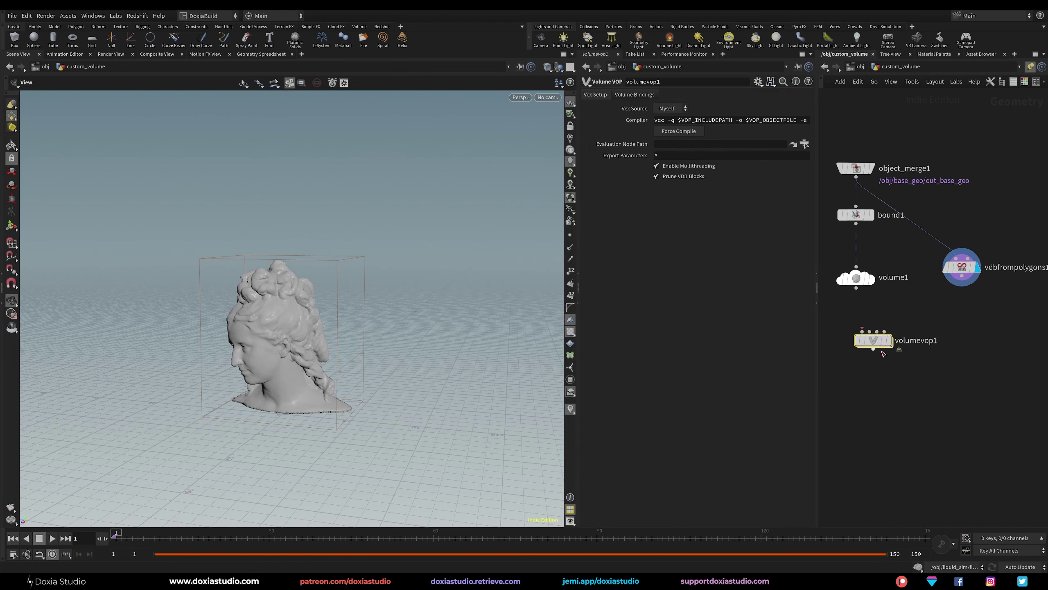
drag(856, 288, 862, 332)
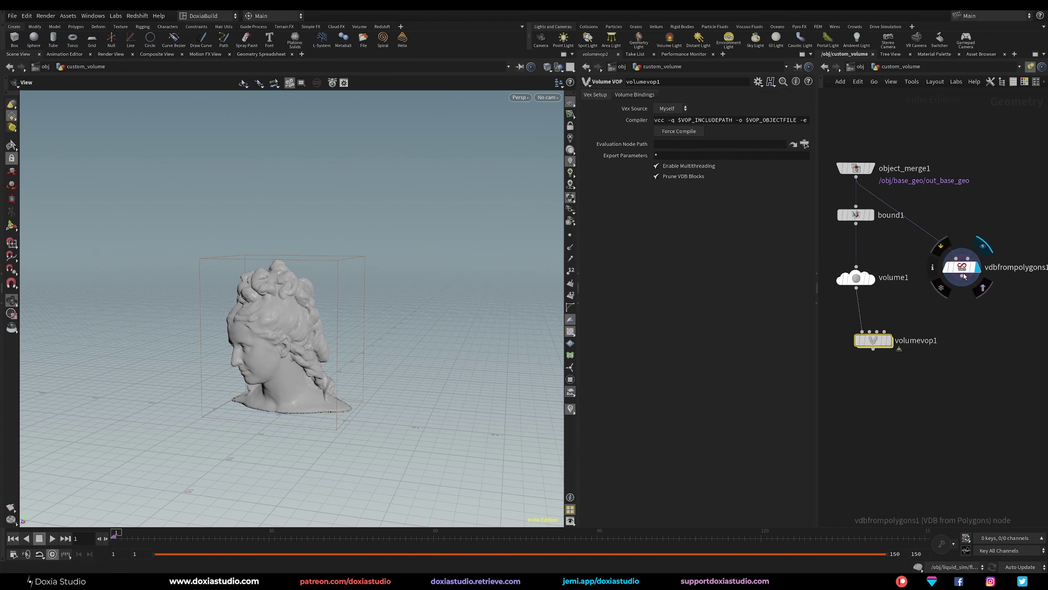
drag(963, 277, 865, 332)
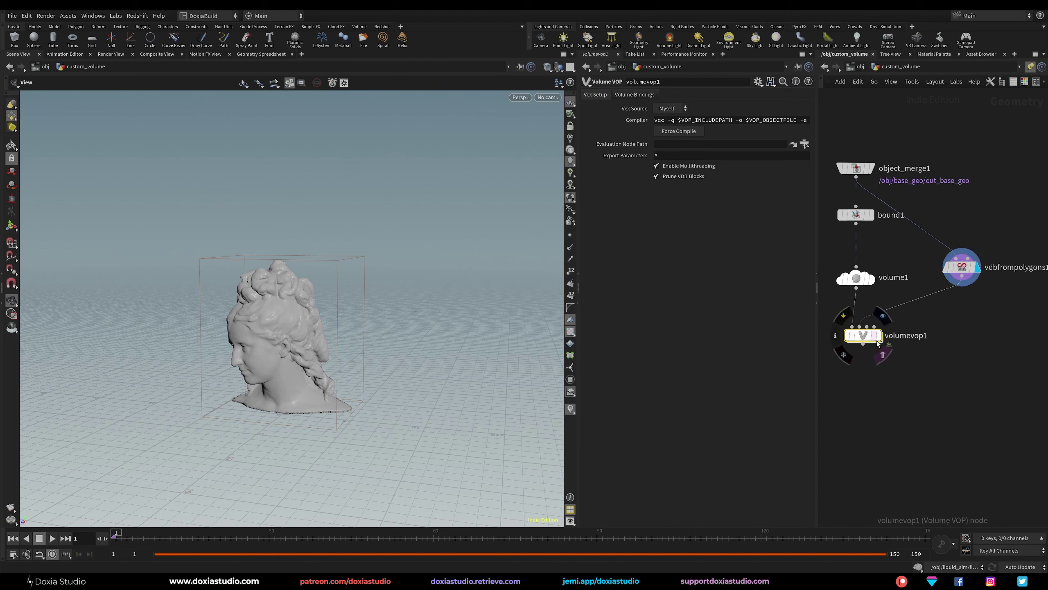
- Rename the Volume VOP node to attraction_vop
click(905, 336)
drag(943, 334, 772, 320)
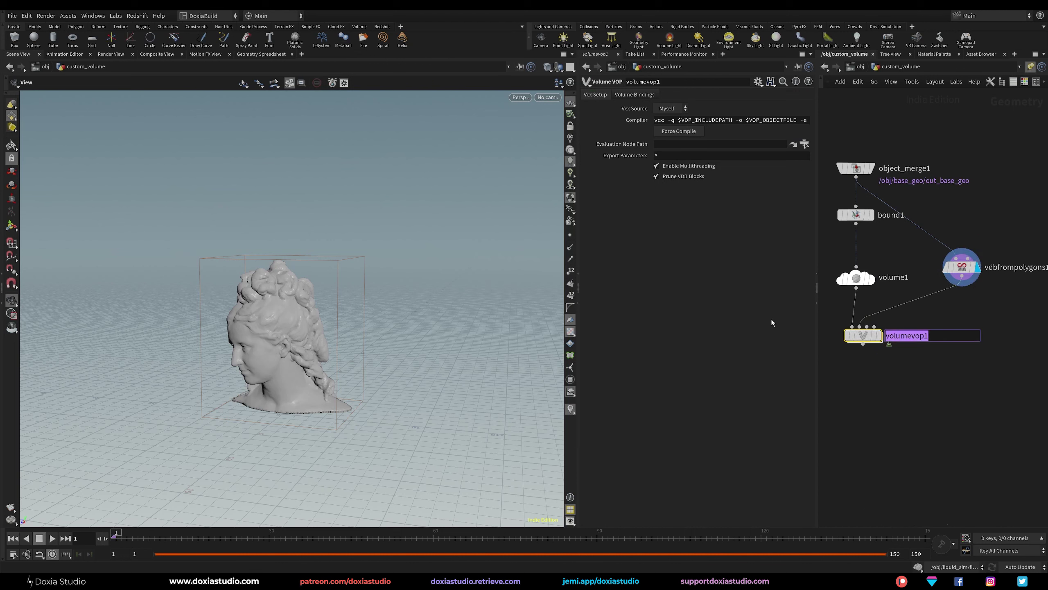
text(attractiopn_vop)
key(Left)
key(Left)
key(Left)
key(Left)
key(Delete)
key(Return)
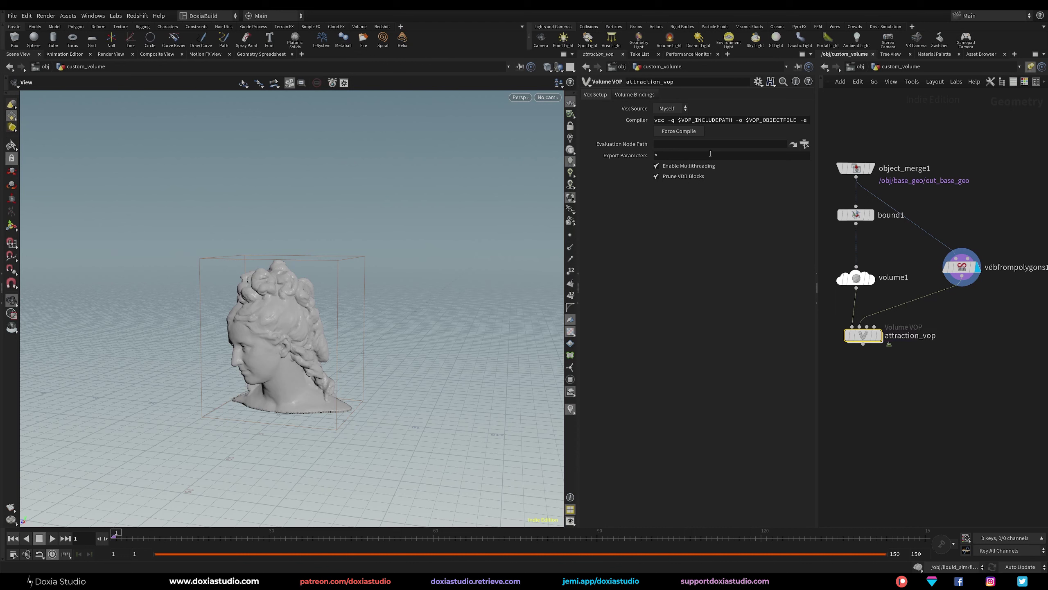
- Display attraction_vop, go inside it and cut the wire from density to the output node
click(879, 336)
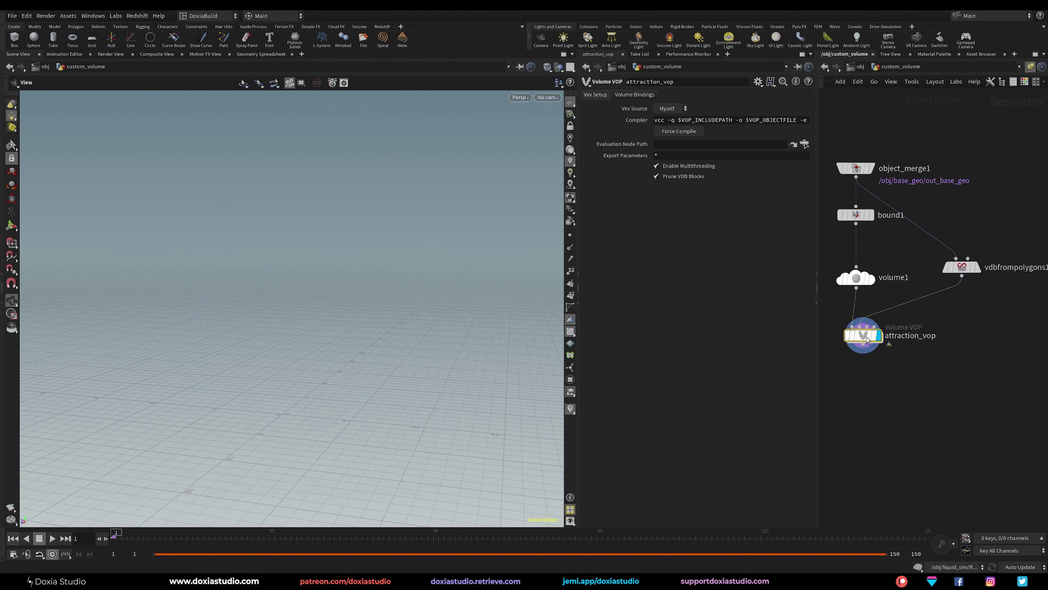
double_click(867, 338)
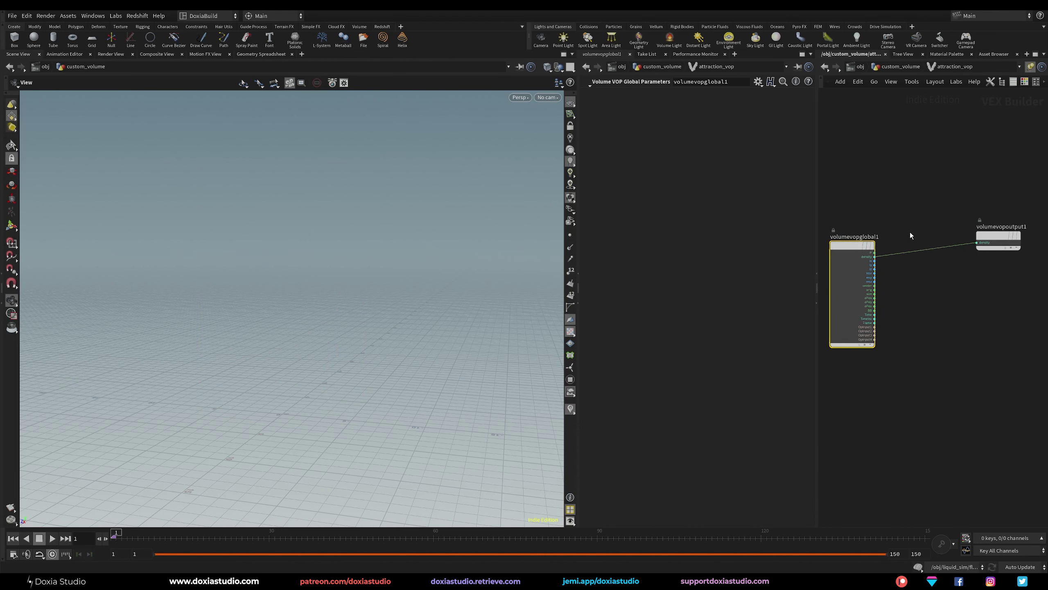
key(y)
drag(919, 219, 923, 287)
drag(998, 234, 1004, 227)
- Go back up to check the volume name set on volume1, and return inside attraction_vop
key(u)
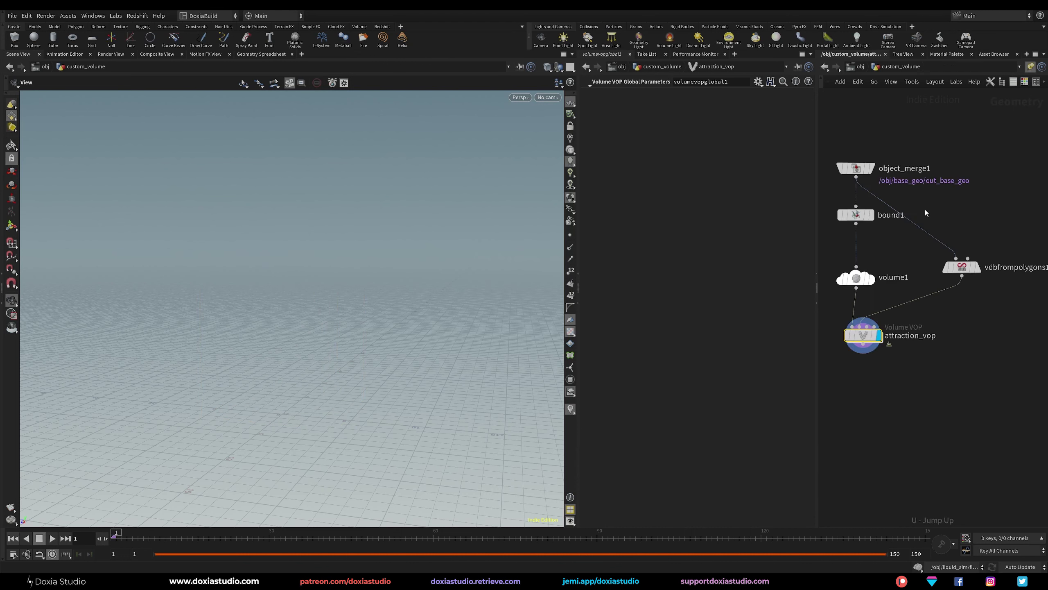
click(676, 106)
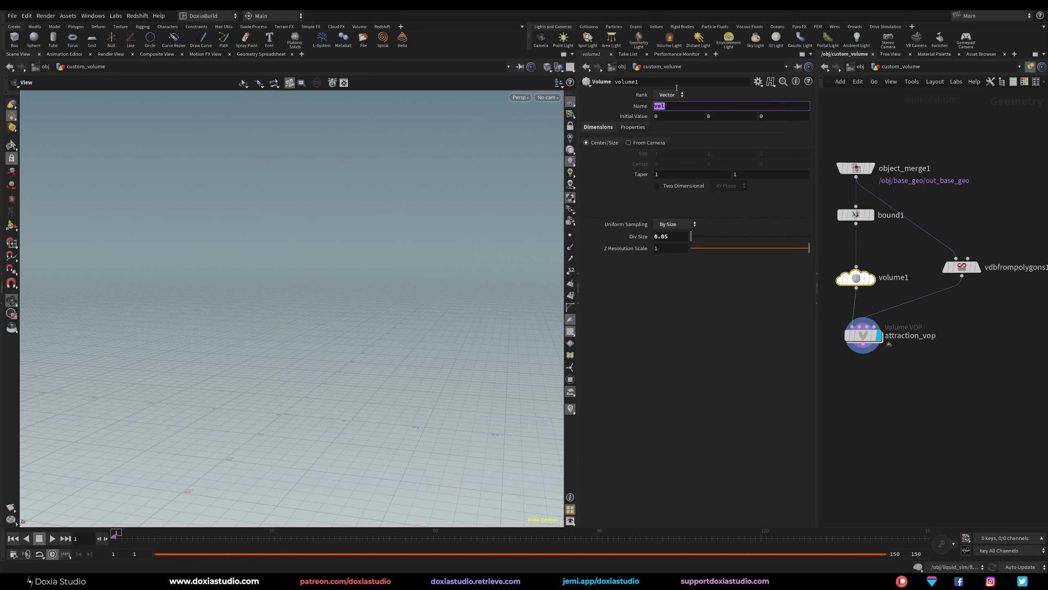
double_click(863, 338)
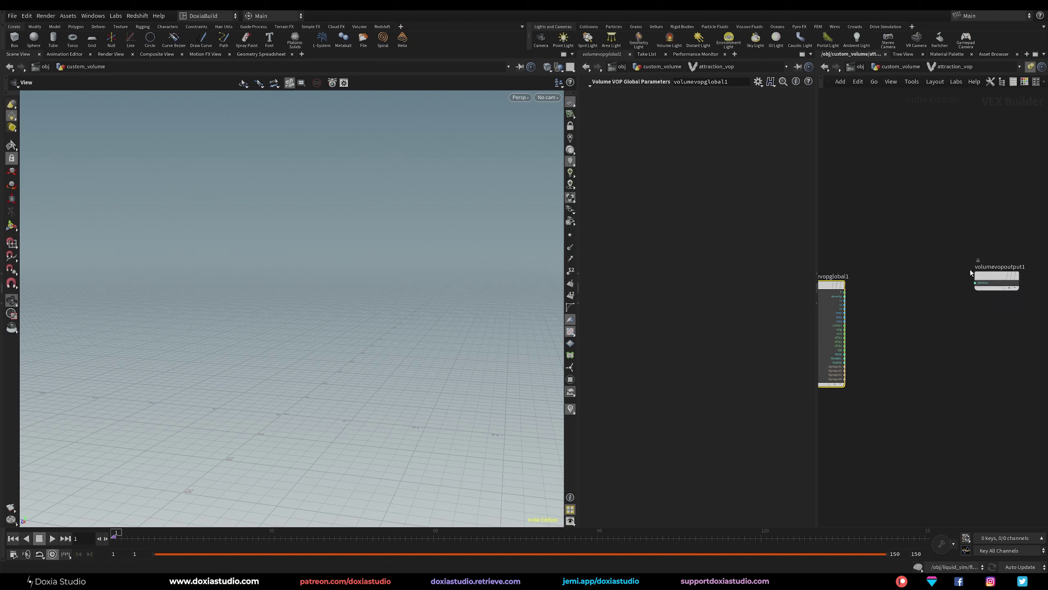
- Add a Volume Gradient node between the global parameters node and the output node
key(Tab)
text(volume)
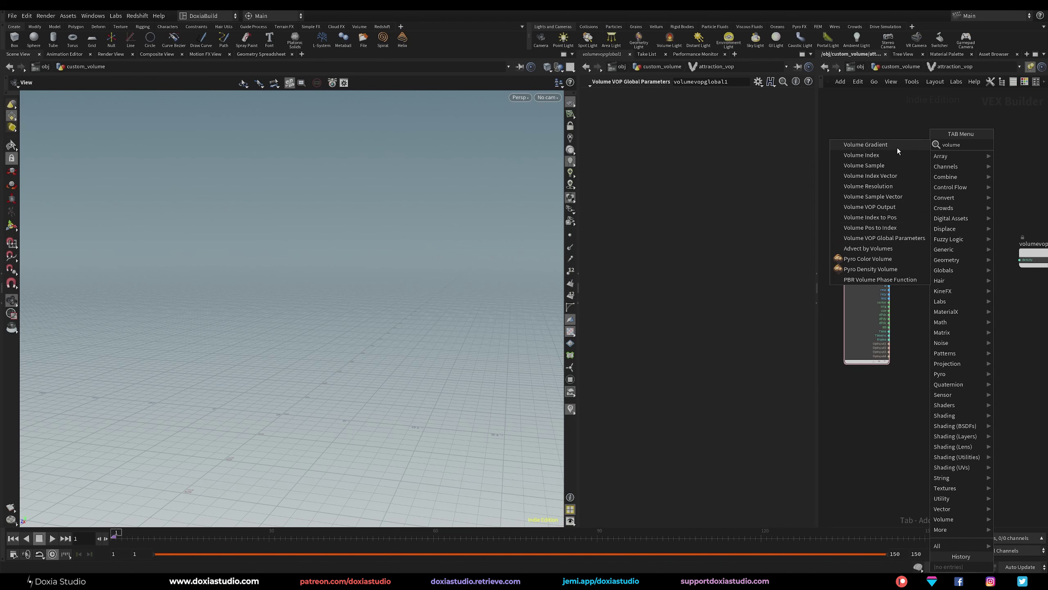
click(873, 146)
click(924, 262)
drag(921, 261, 870, 260)
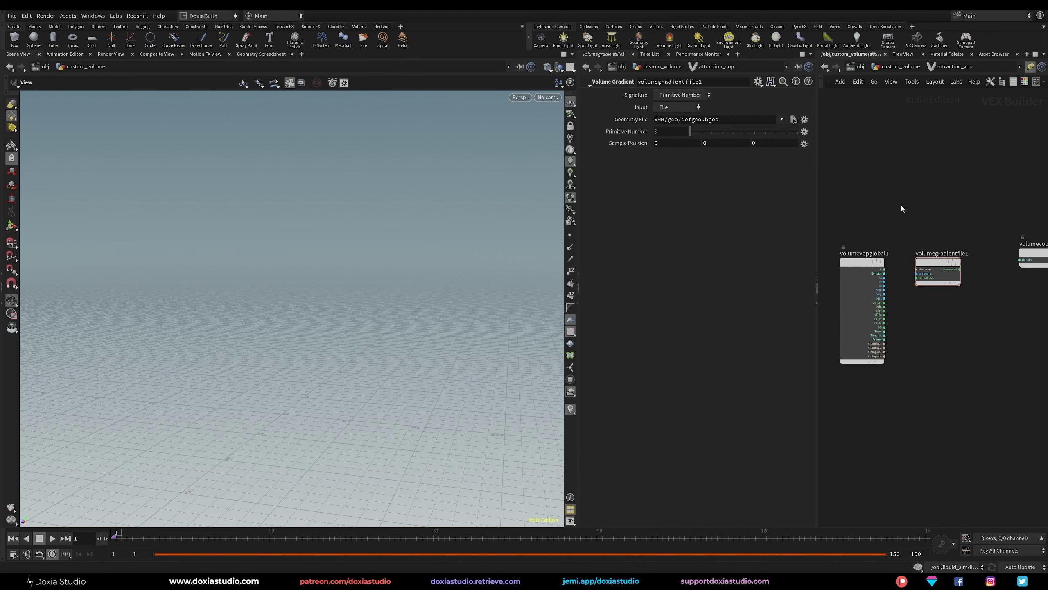
- Go back up, display vdbfrompolygons1 and examine the head's VDB surface up close from several angles
key(u)
click(961, 267)
click(980, 268)
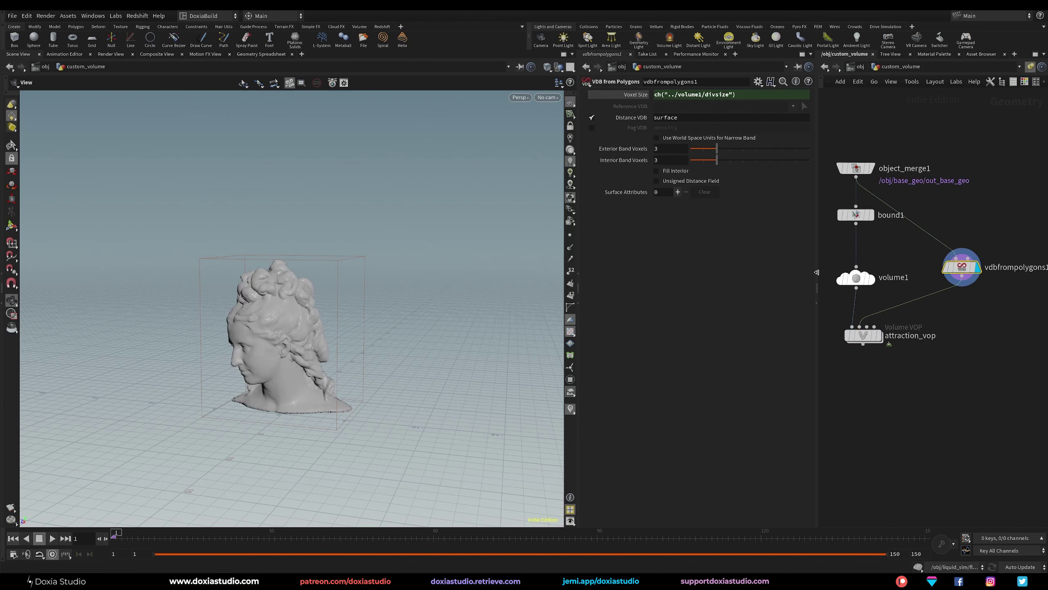
scroll(379, 306, up, 6)
drag(362, 334, 301, 271)
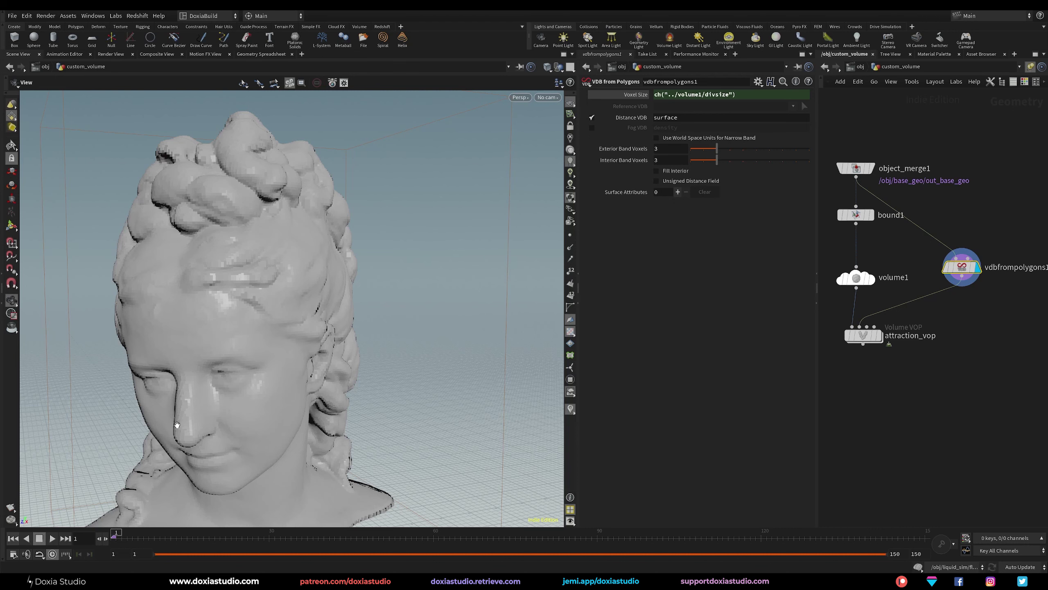
mouse_move(304, 386)
mouse_down()
mouse_move(226, 405)
mouse_move(224, 371)
mouse_up()
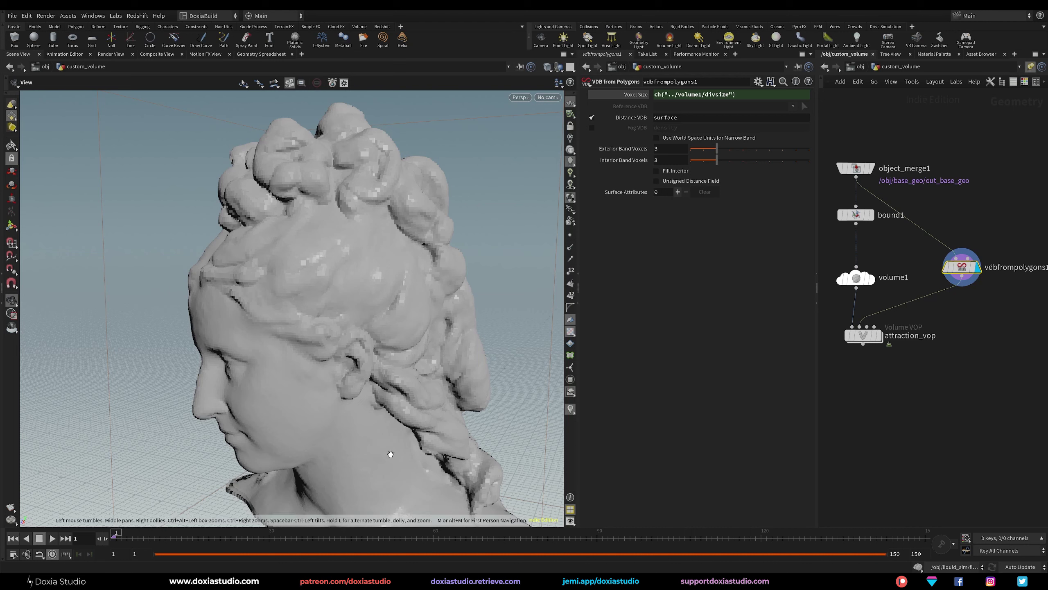
- Inside attraction_vop, connect the global P output to the Volume Gradient's samplepos and set its Input to Second Input
click(863, 335)
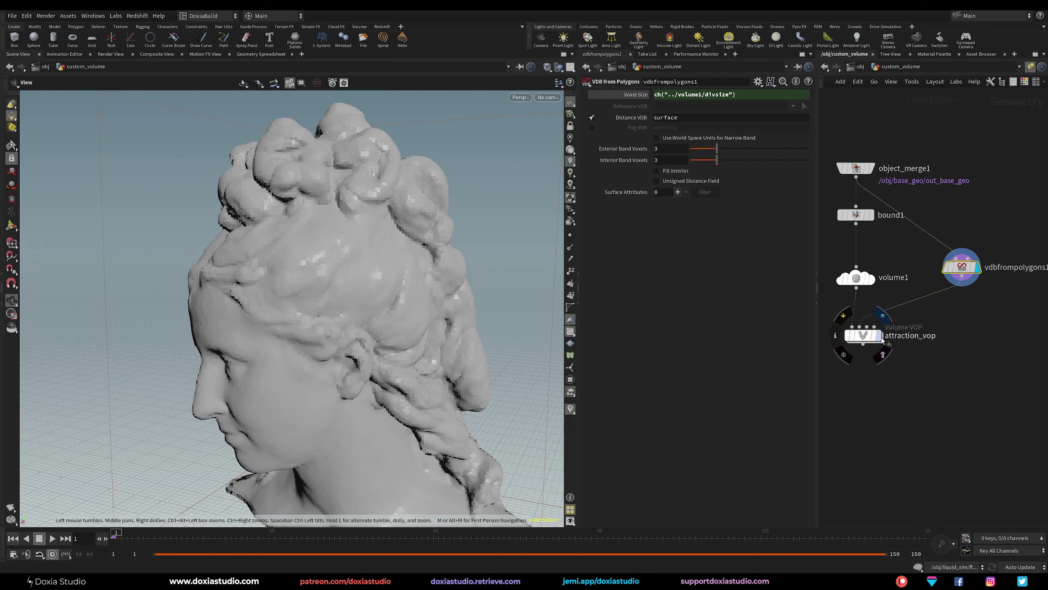
double_click(863, 336)
scroll(945, 208, up, 4)
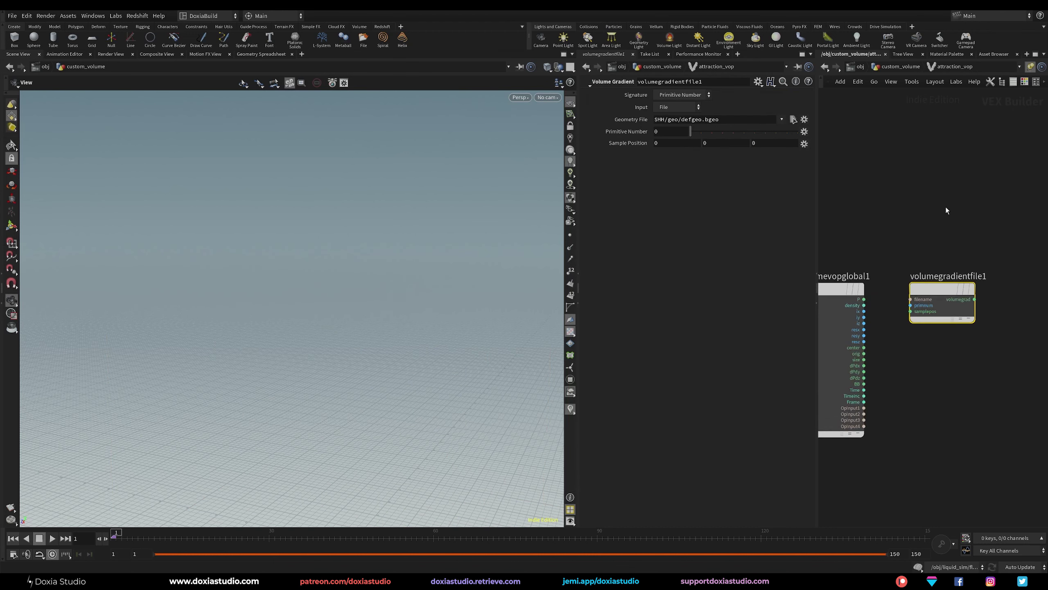
double_click(934, 245)
drag(866, 271, 940, 249)
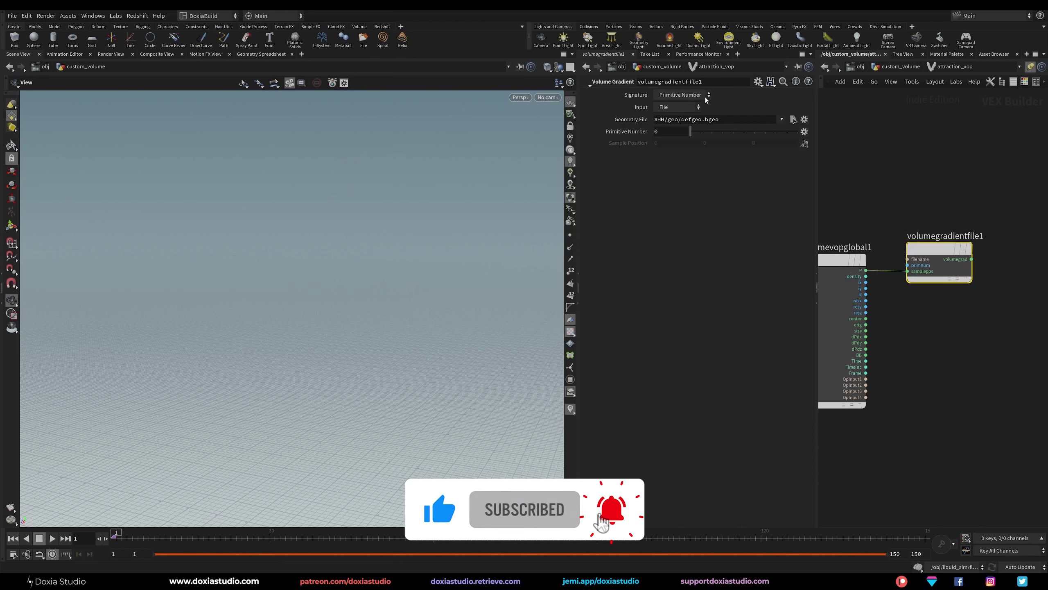
click(683, 108)
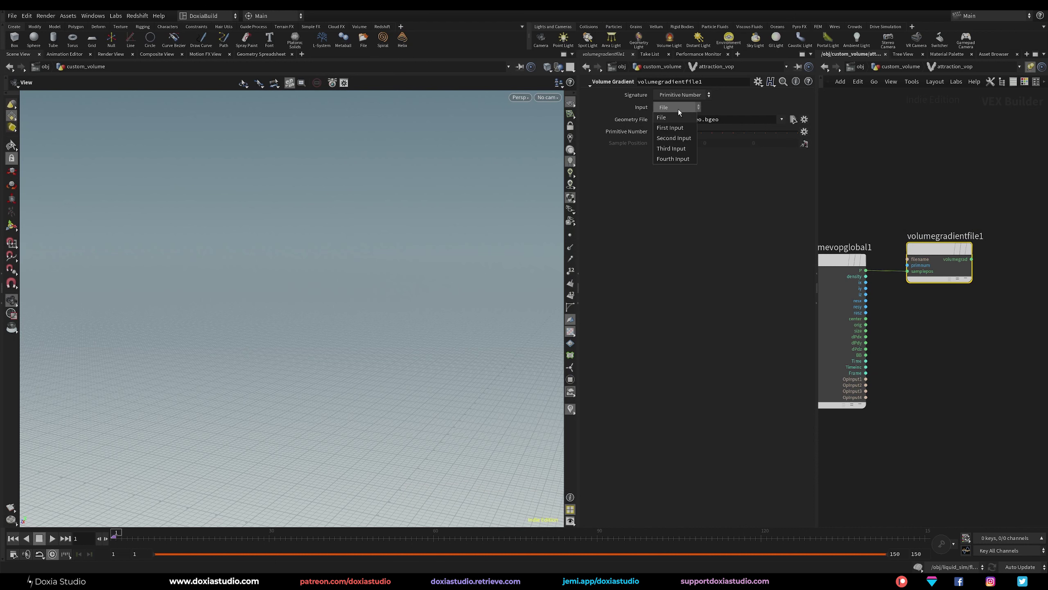
click(682, 138)
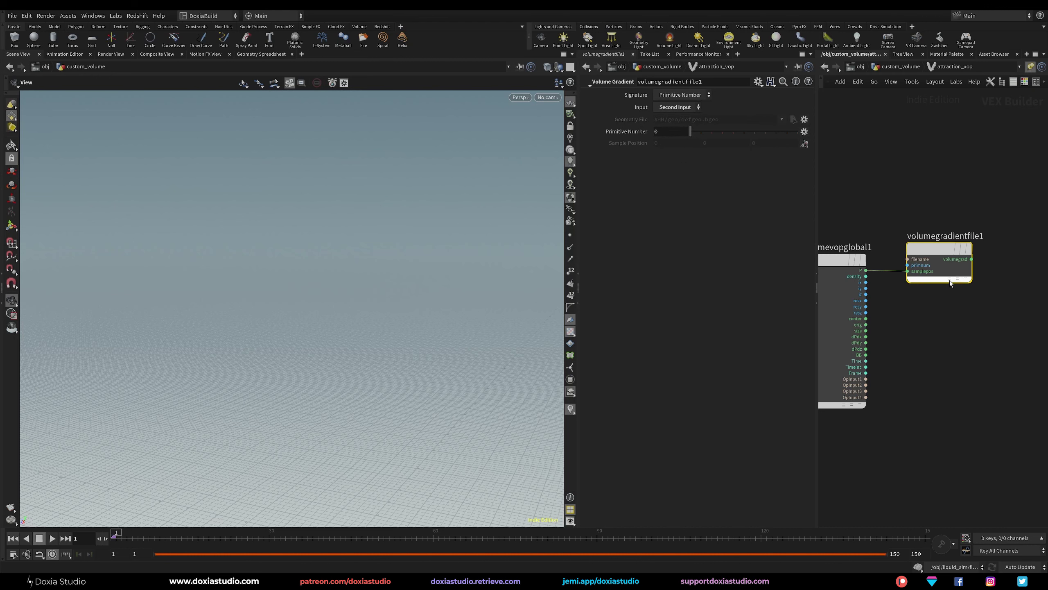
- Move the output node up and away from the gradient node, and widen the network editor pane
middle_drag(991, 304, 926, 319)
scroll(963, 238, down, 3)
drag(1006, 257, 983, 152)
middle_drag(960, 241, 950, 231)
scroll(943, 239, up, 1)
scroll(944, 239, down, 2)
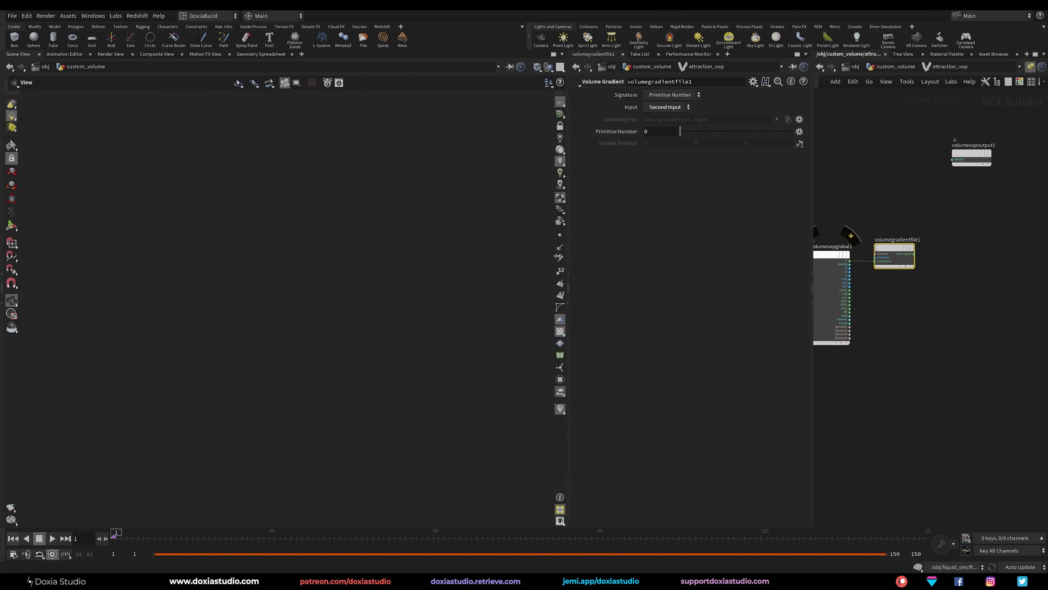
drag(581, 255, 452, 253)
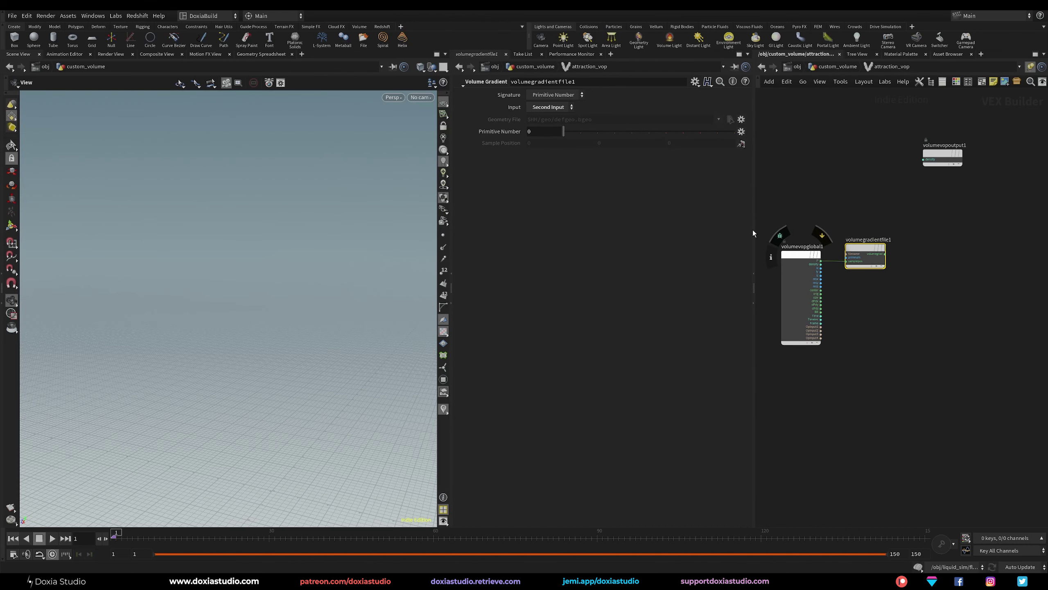
drag(753, 230, 657, 229)
scroll(861, 276, up, 3)
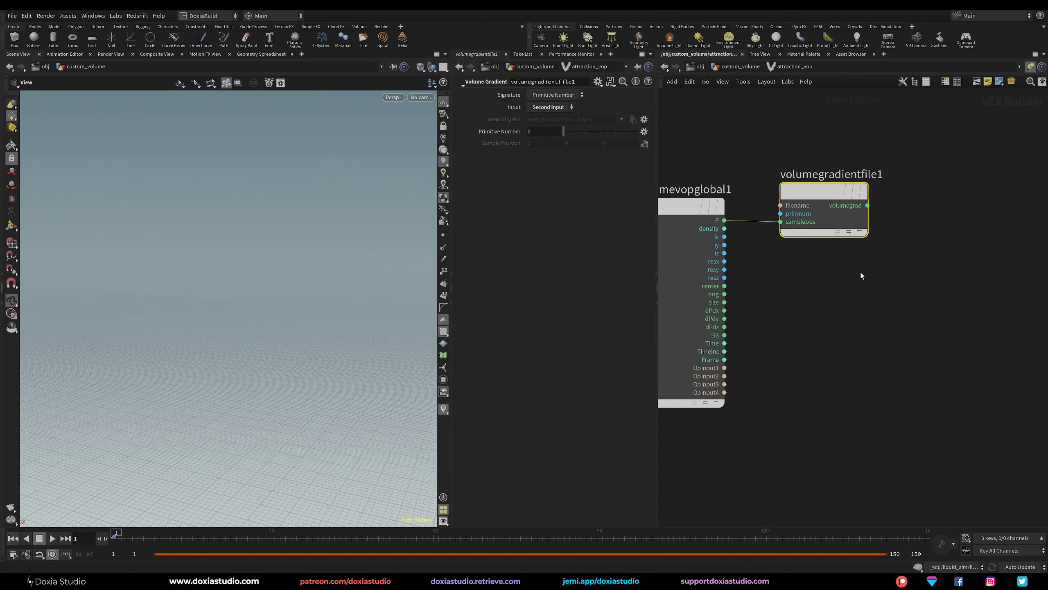
scroll(866, 285, down, 2)
- Line up volumegradientfile1 level with volumevopglobal1 and place the two nodes close together
mouse_move(843, 237)
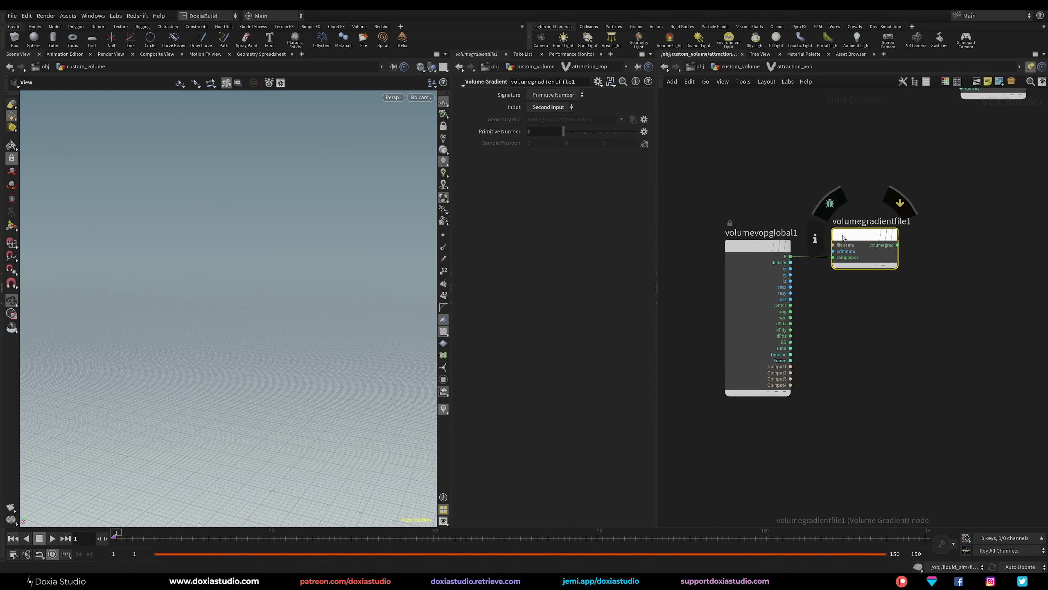
drag(843, 238, 837, 249)
drag(772, 248, 752, 247)
drag(858, 249, 840, 248)
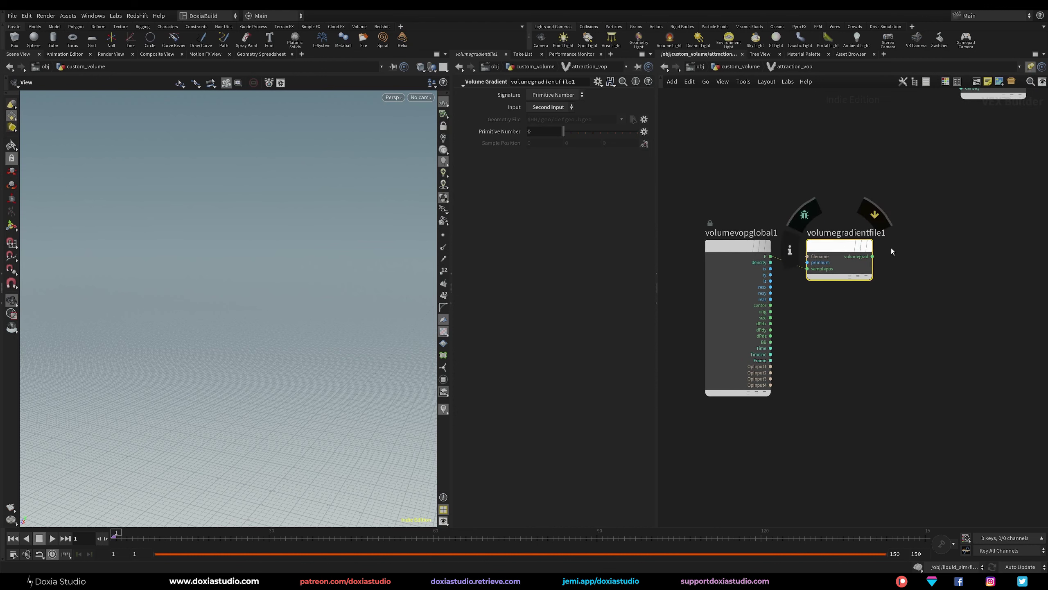
- Add a Normalize node fed by the Volume Gradient output and space it out beside volumegradientfile1
click(925, 249)
key(Tab)
click(869, 257)
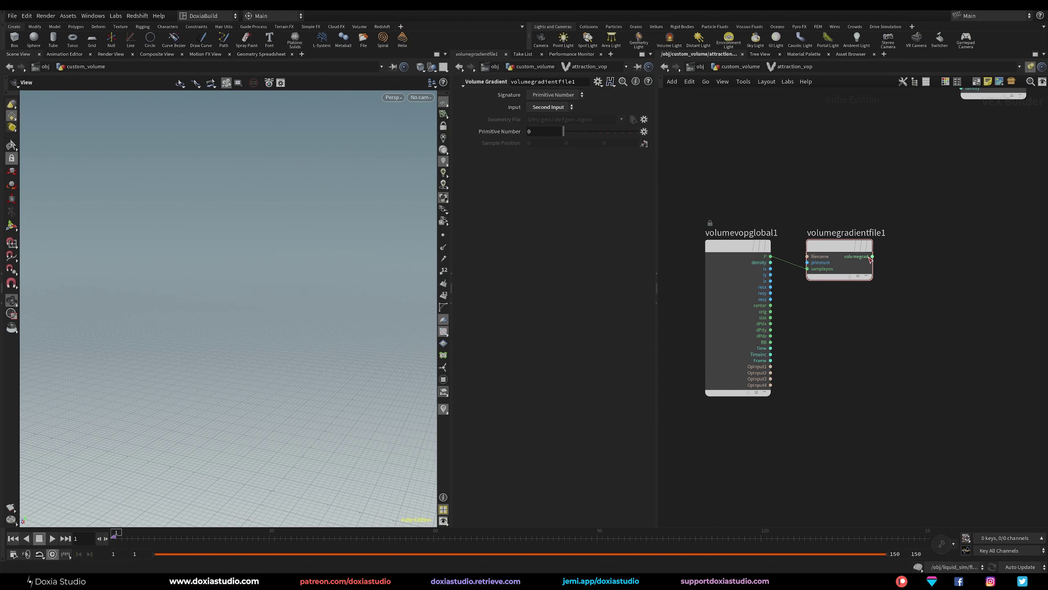
key(Tab)
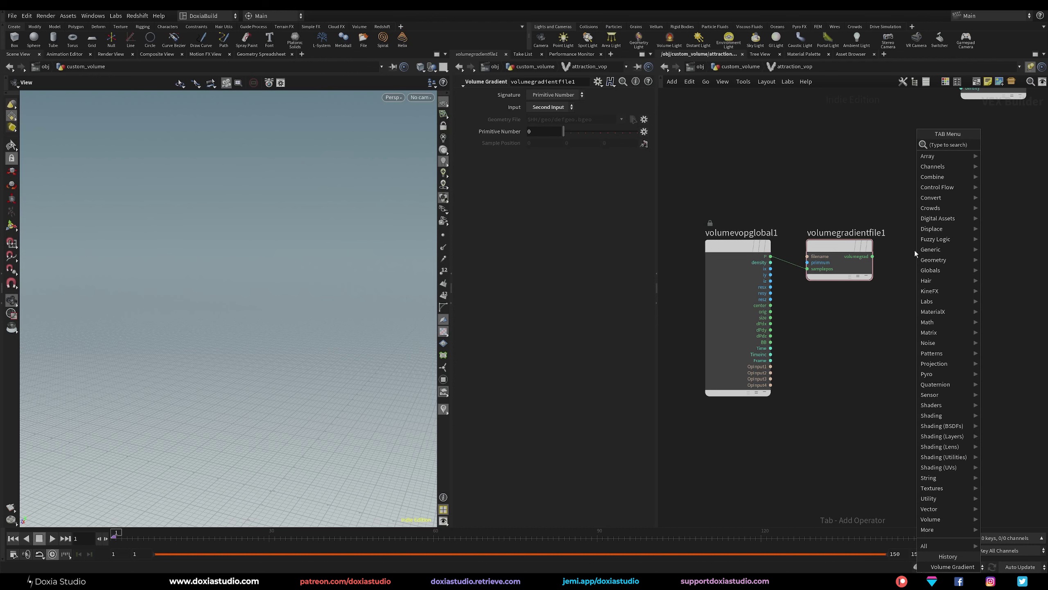
text(norm)
click(882, 145)
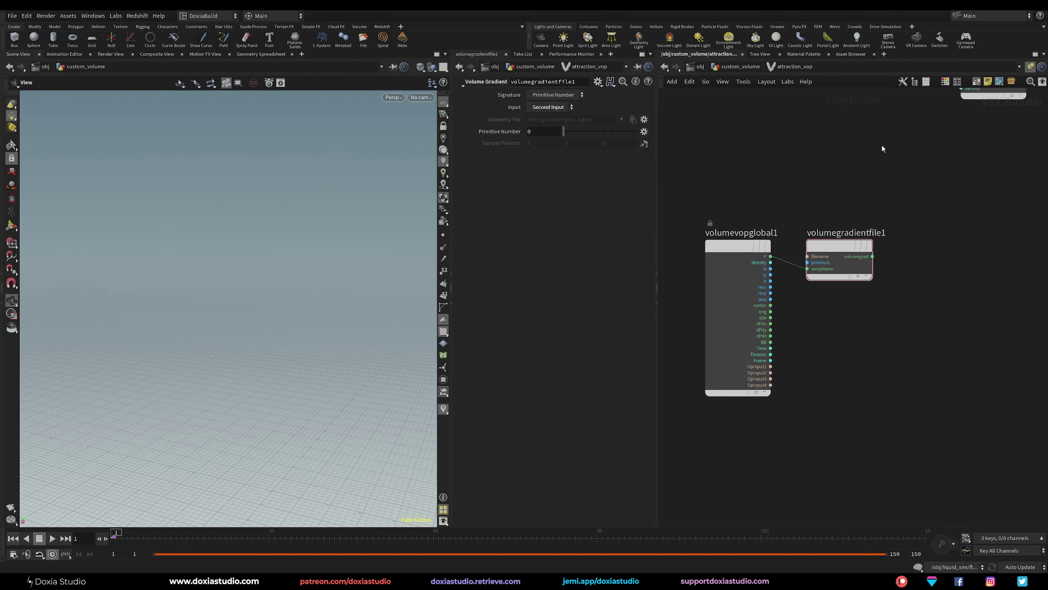
click(919, 256)
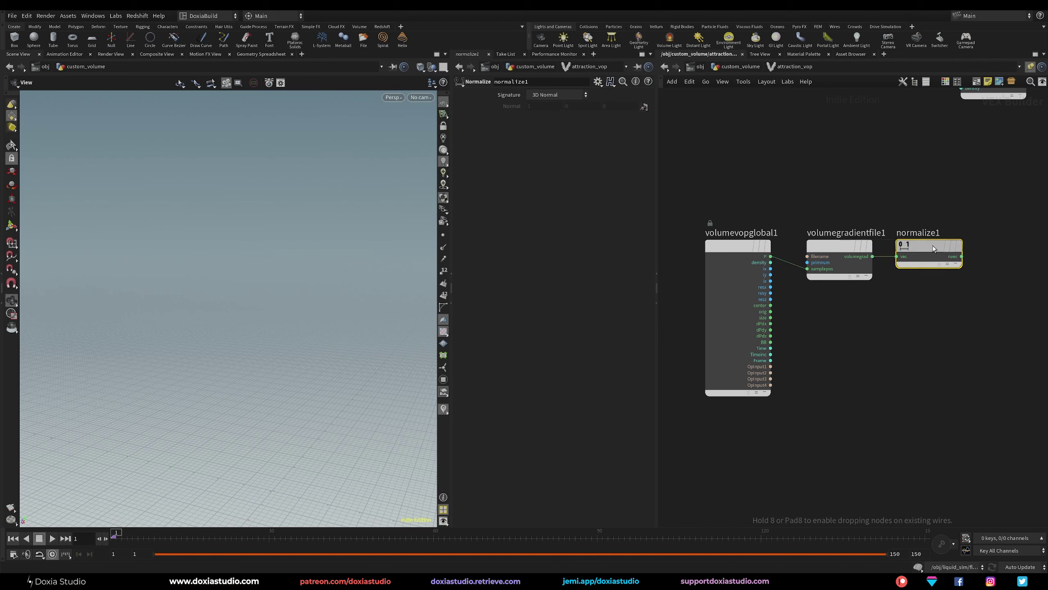
middle_drag(968, 199, 891, 200)
drag(856, 247, 870, 247)
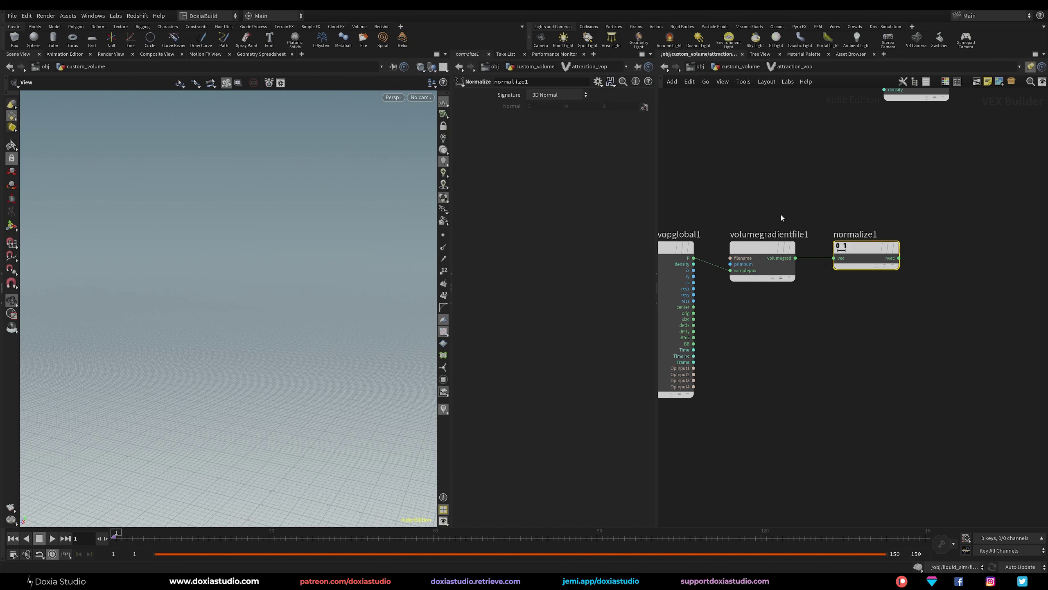
drag(801, 183, 731, 305)
mouse_move(771, 252)
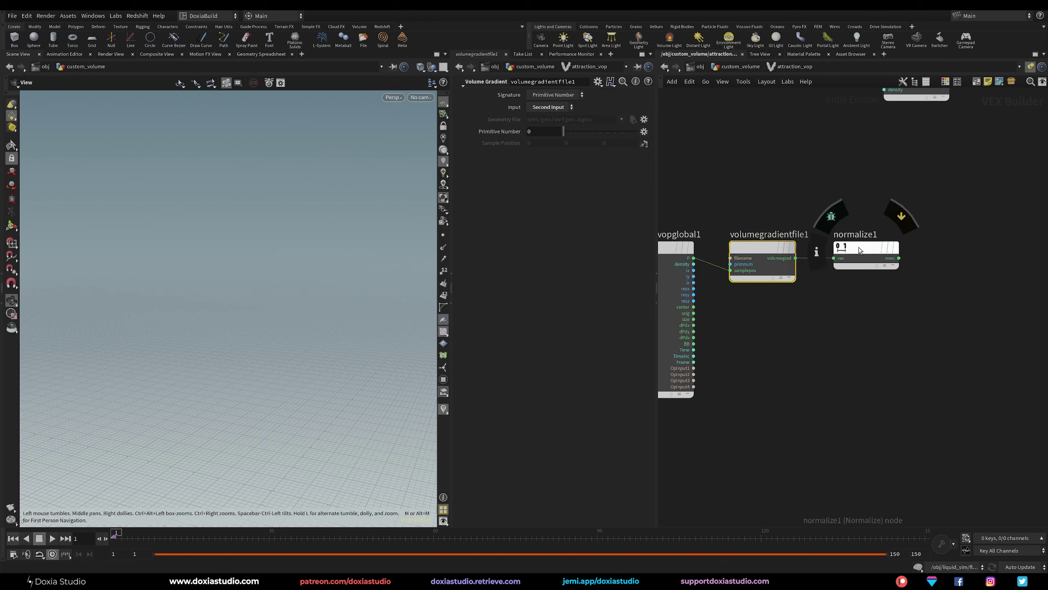
drag(861, 250, 873, 248)
- Add a Parameter node below normalize1 and name its parameter attractionForce
middle_drag(920, 206, 857, 215)
click(821, 269)
key(Tab)
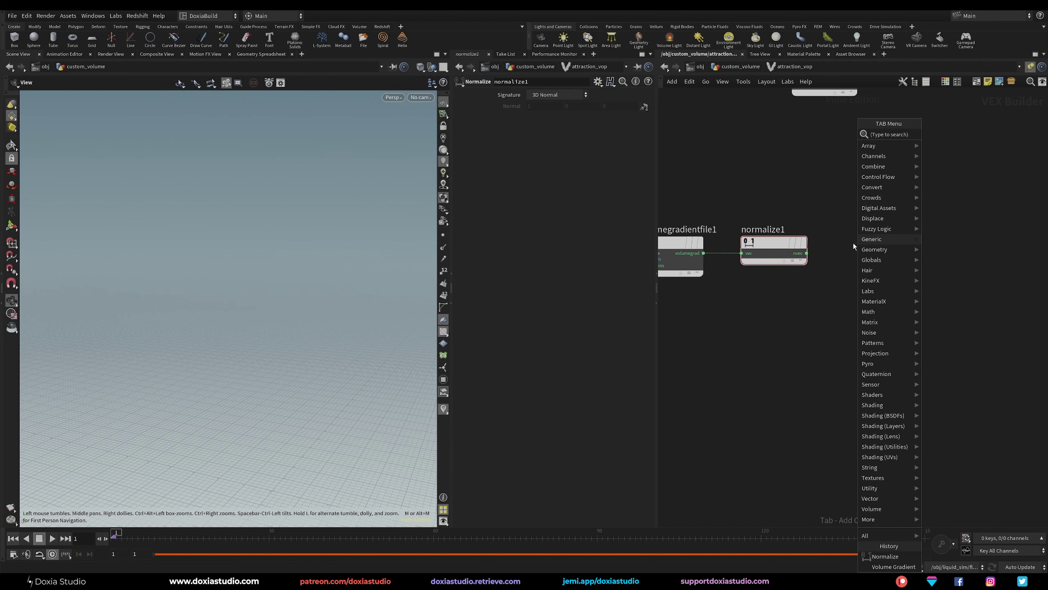
text(para)
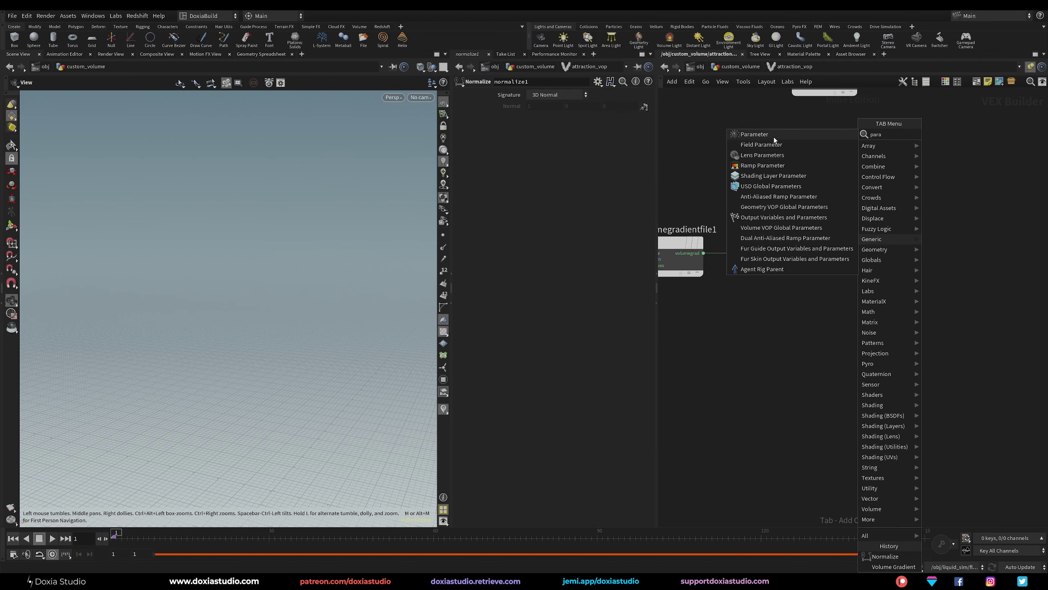
click(774, 137)
click(781, 309)
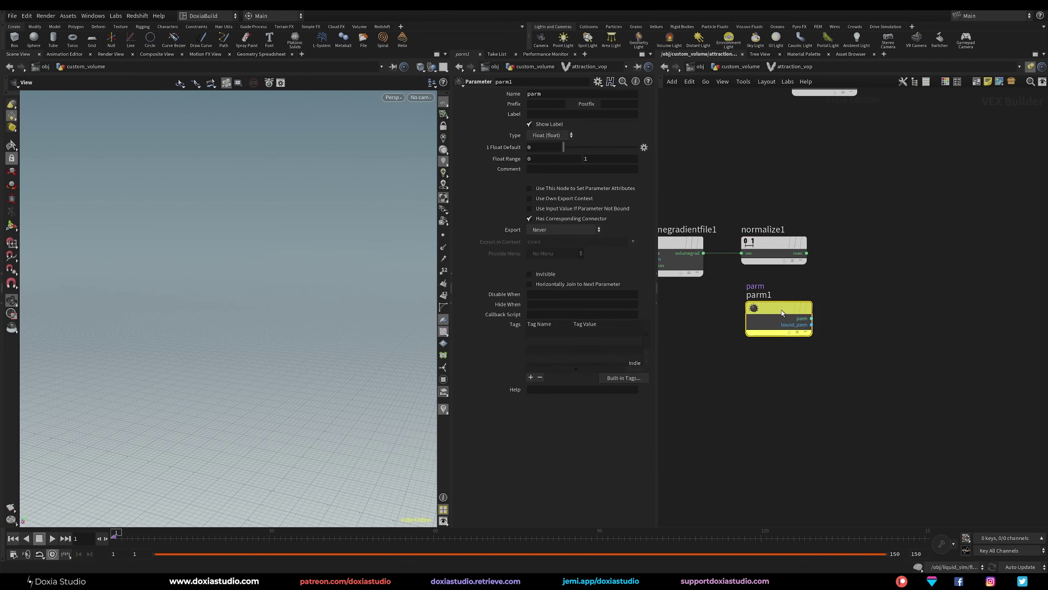
double_click(558, 96)
text(attractio)
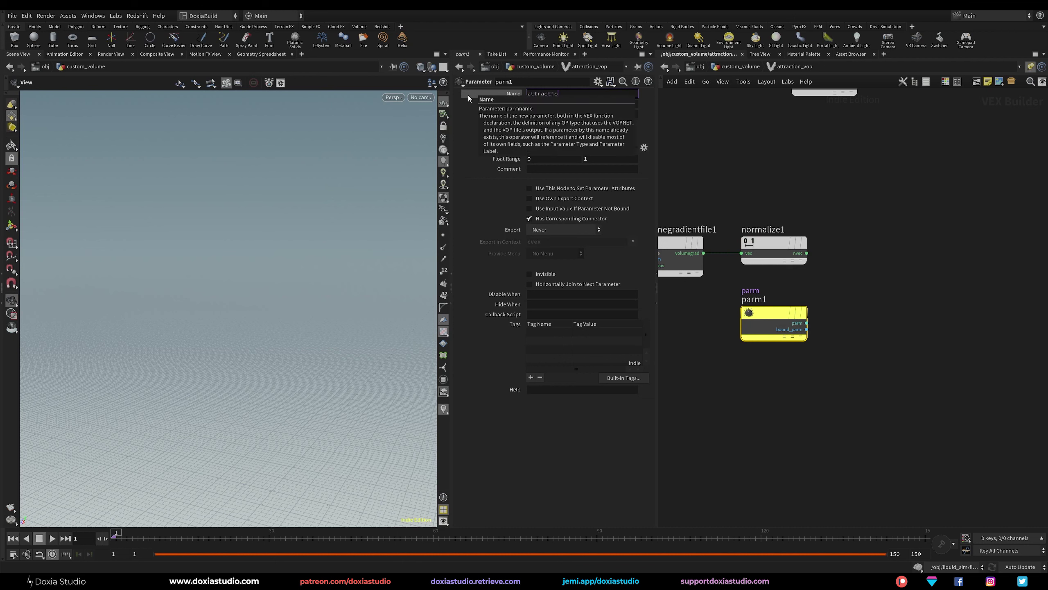
text(n force)
key(Return)
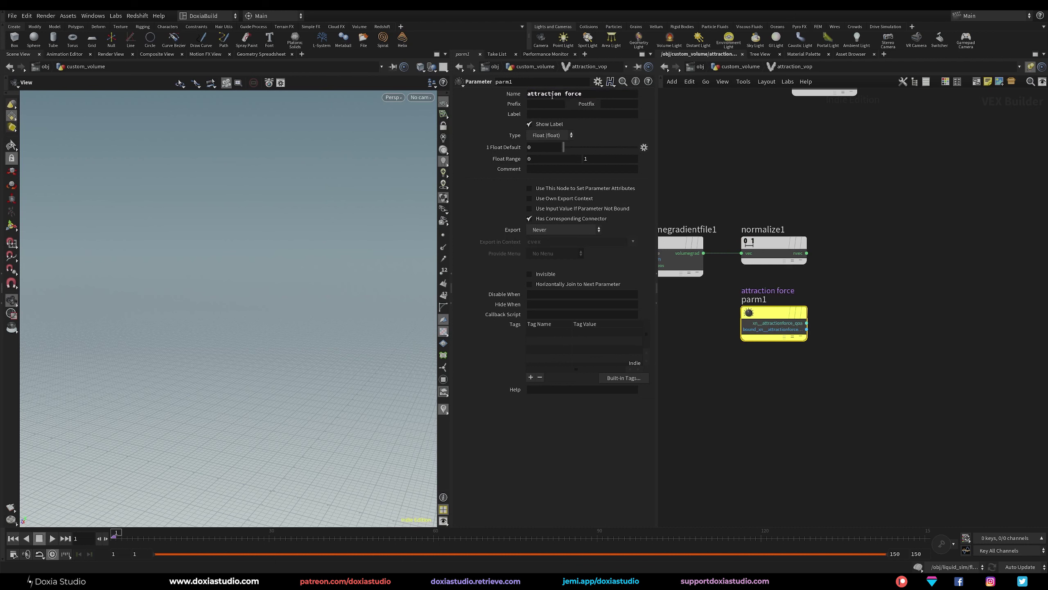
double_click(563, 94)
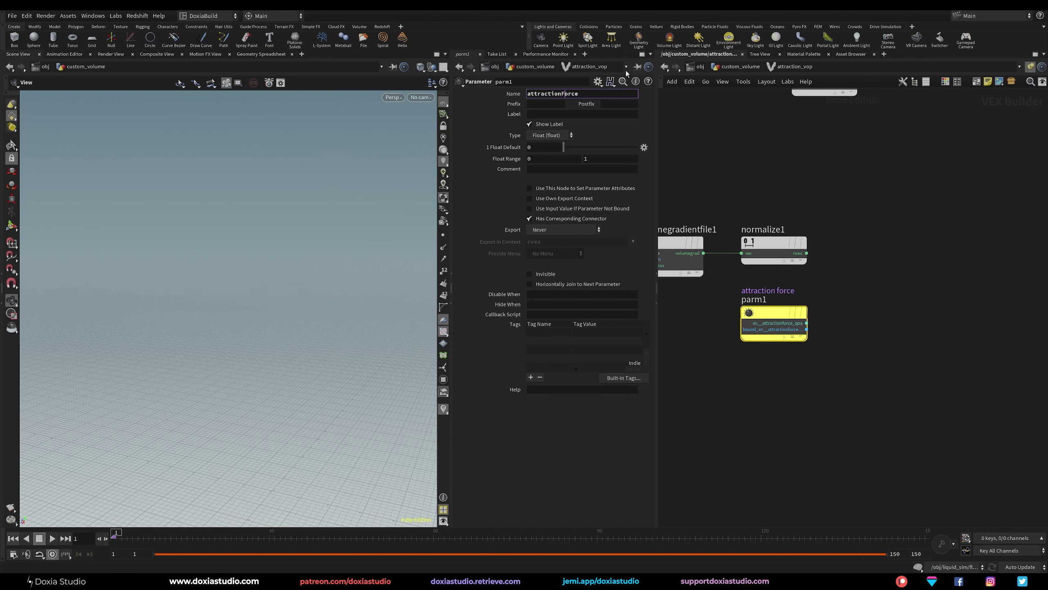
- Give the parameter the label attractionForce and set its float default to 1
drag(595, 96, 525, 100)
key(ctrl+c)
click(547, 113)
key(ctrl+v)
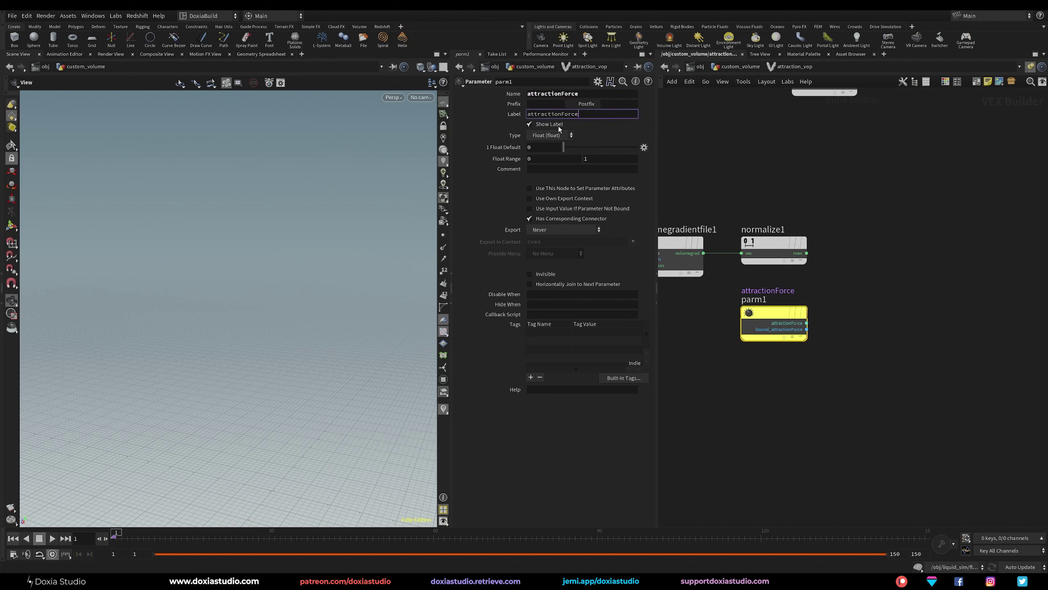
click(504, 136)
key(BackSpace)
text(1)
click(533, 434)
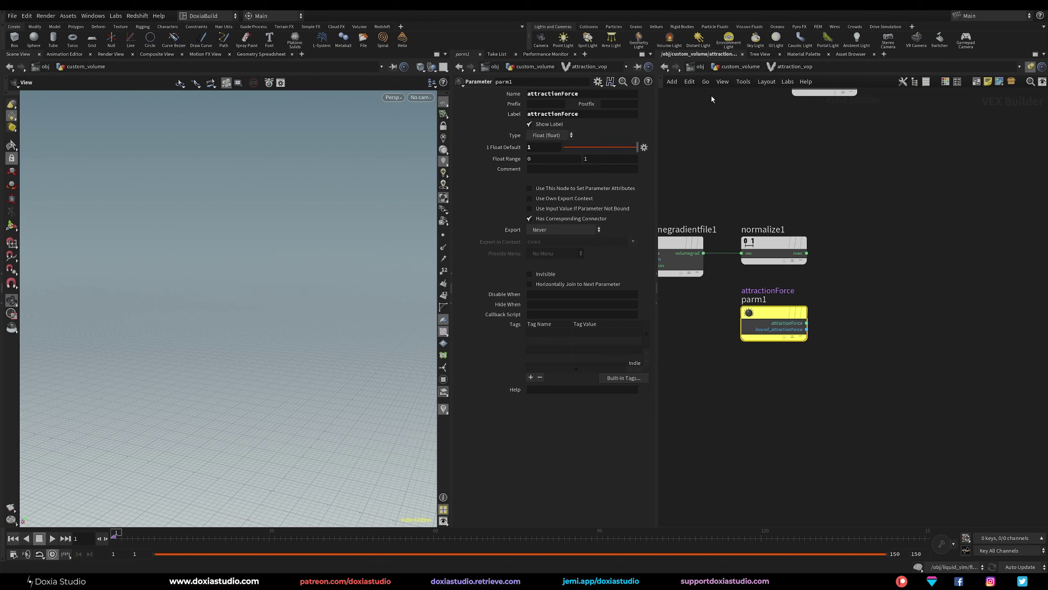
- Add a Multiply node that combines the normalized gradient with attractionForce, and align it level with normalize1
key(Tab)
text(muyl)
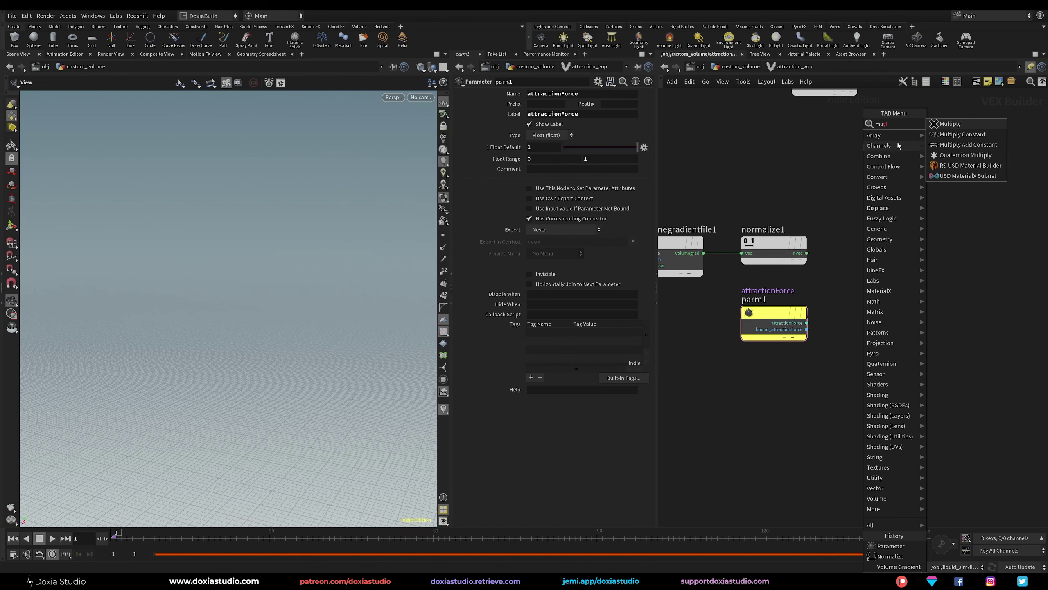
key(BackSpace)
key(BackSpace)
text(l)
key(Return)
click(861, 269)
drag(806, 253, 828, 268)
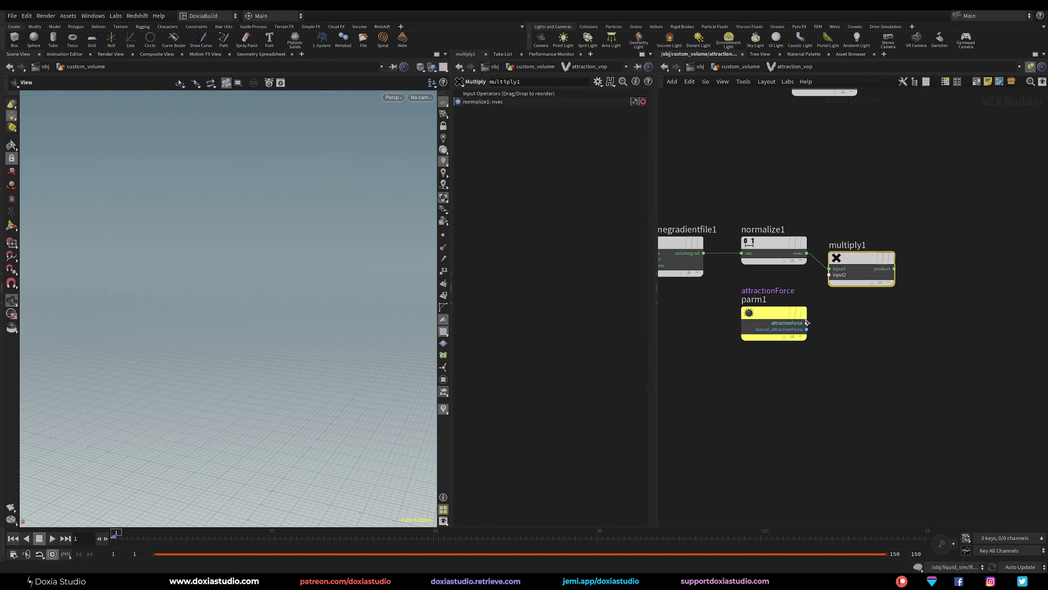
drag(807, 323, 828, 275)
click(783, 313)
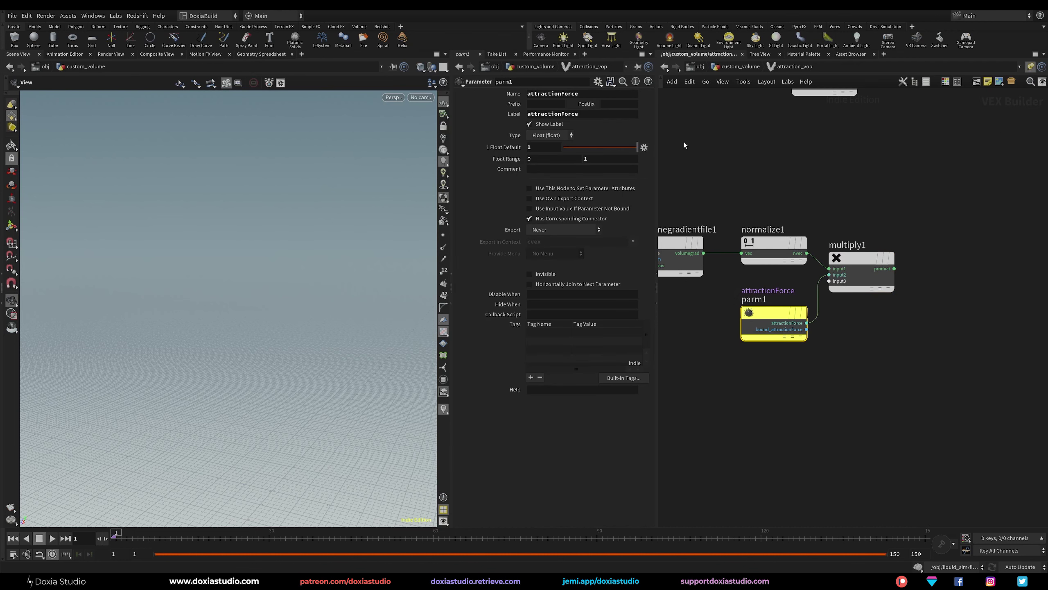
middle_drag(914, 181, 844, 196)
drag(794, 277, 800, 261)
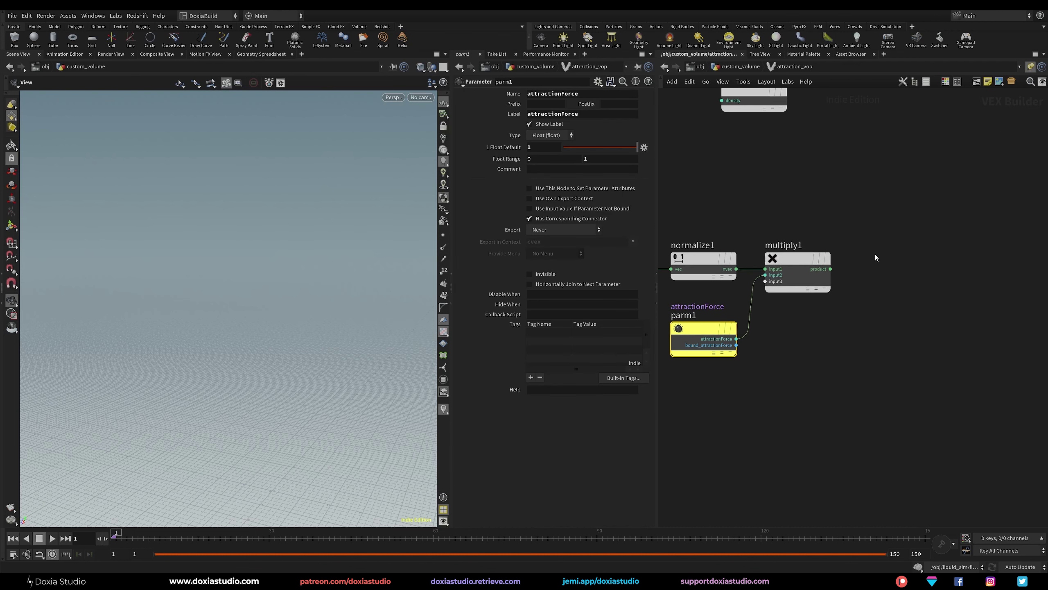
- Add a Bind Export node of type Vector named vel and connect the Multiply product to its input
key(Tab)
text(export)
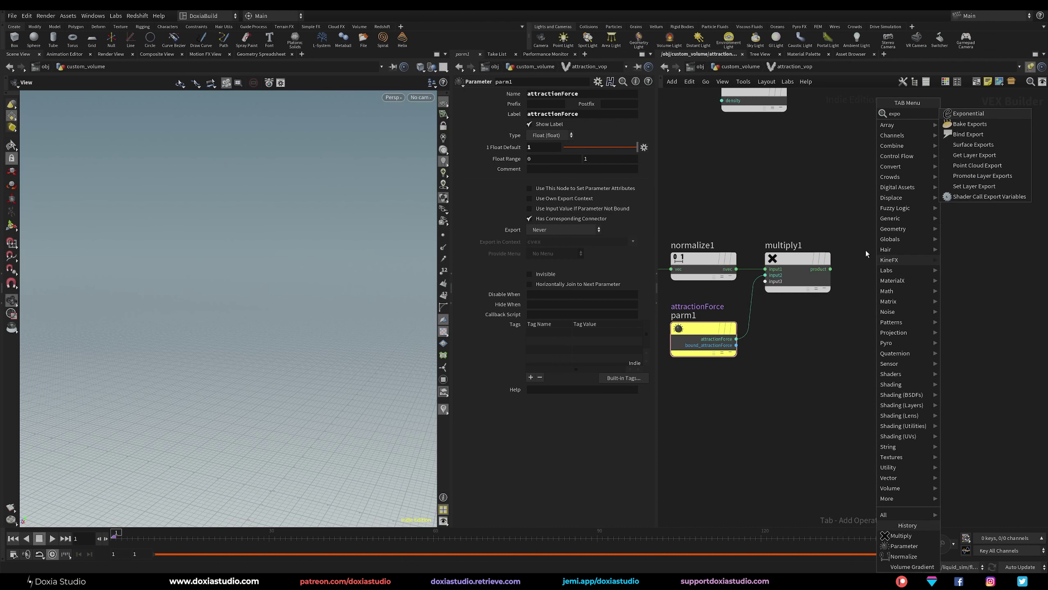
click(984, 127)
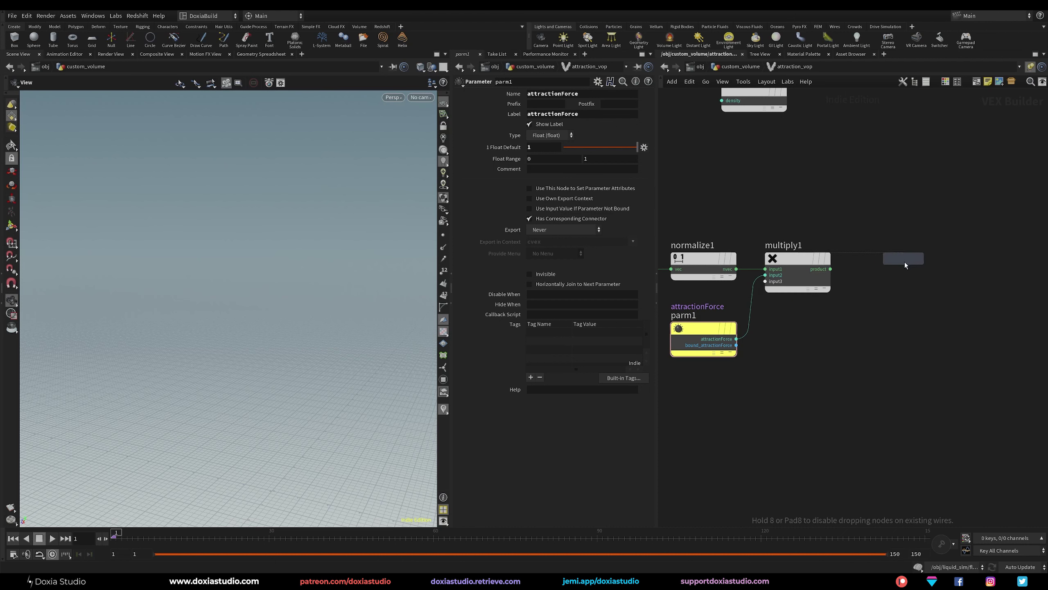
click(903, 264)
click(550, 106)
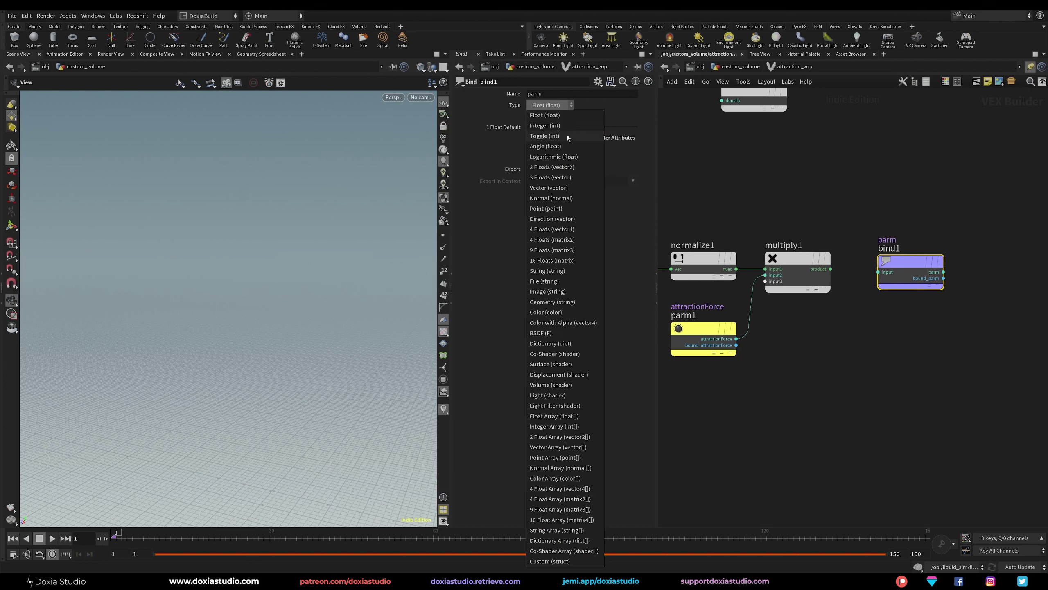
click(570, 188)
double_click(534, 94)
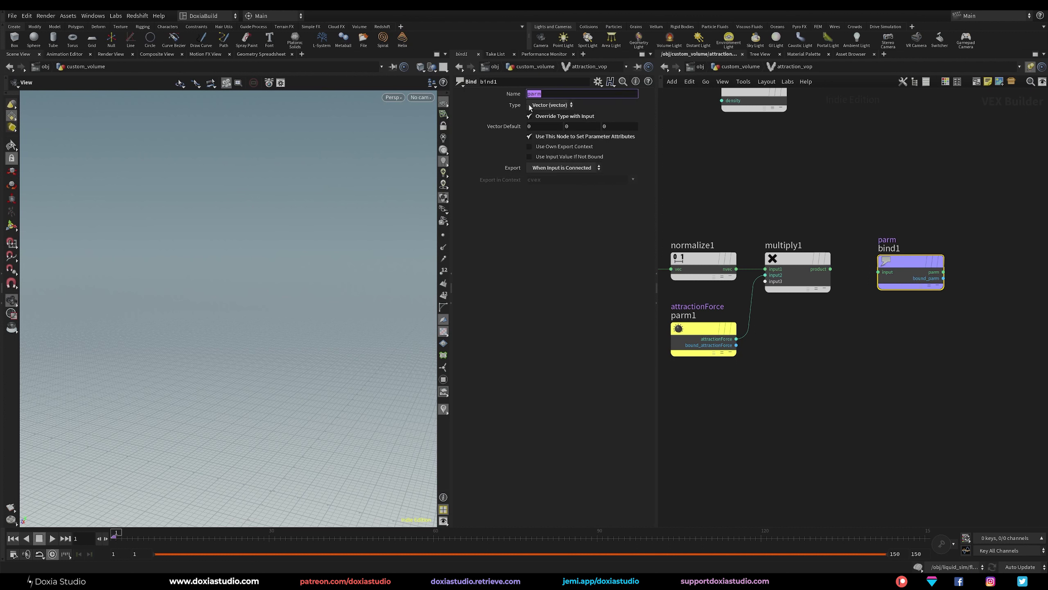
text(vel)
key(Return)
drag(829, 269, 878, 272)
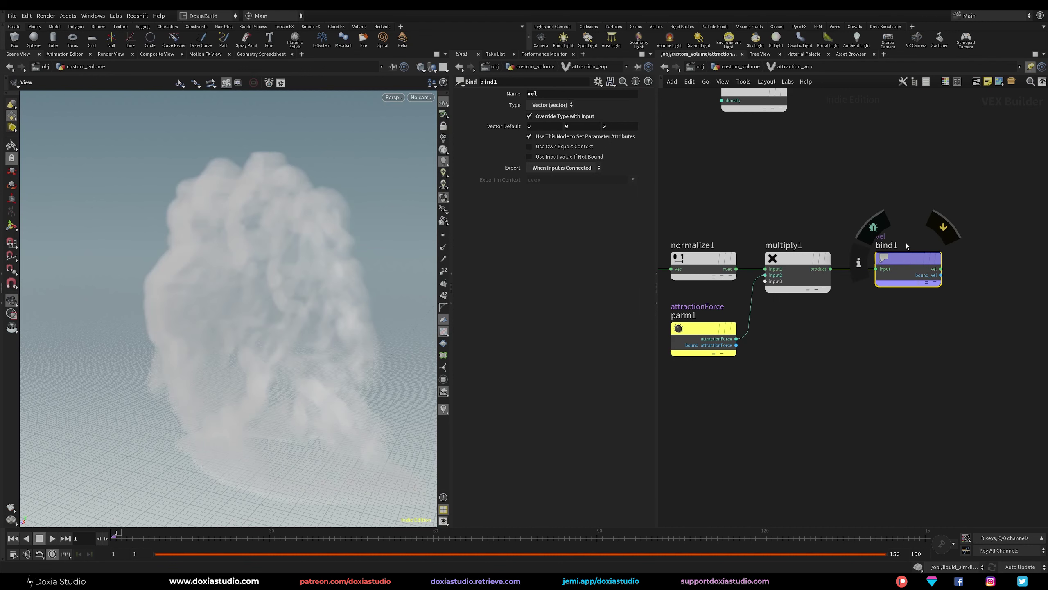
- Return to the custom_volume network, add a Scatter node below attraction_vop and display its points
drag(276, 288, 390, 295)
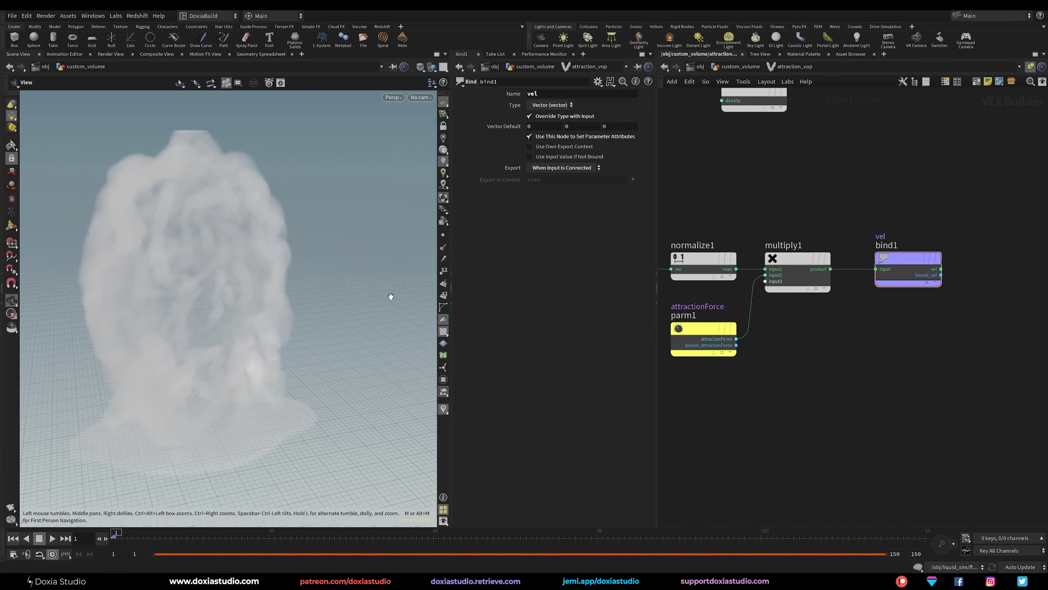
key(u)
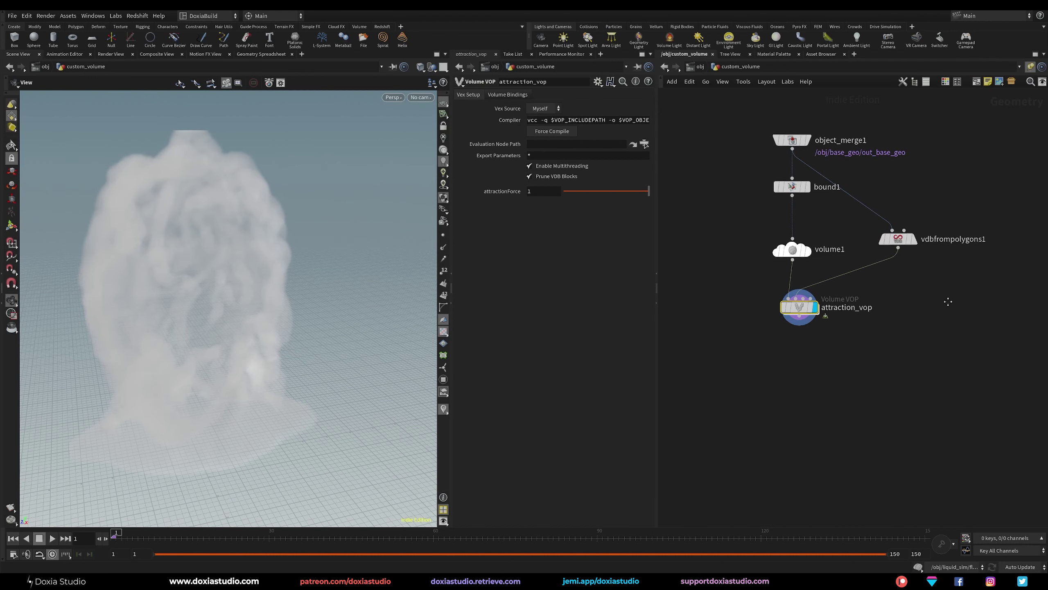
key(Tab)
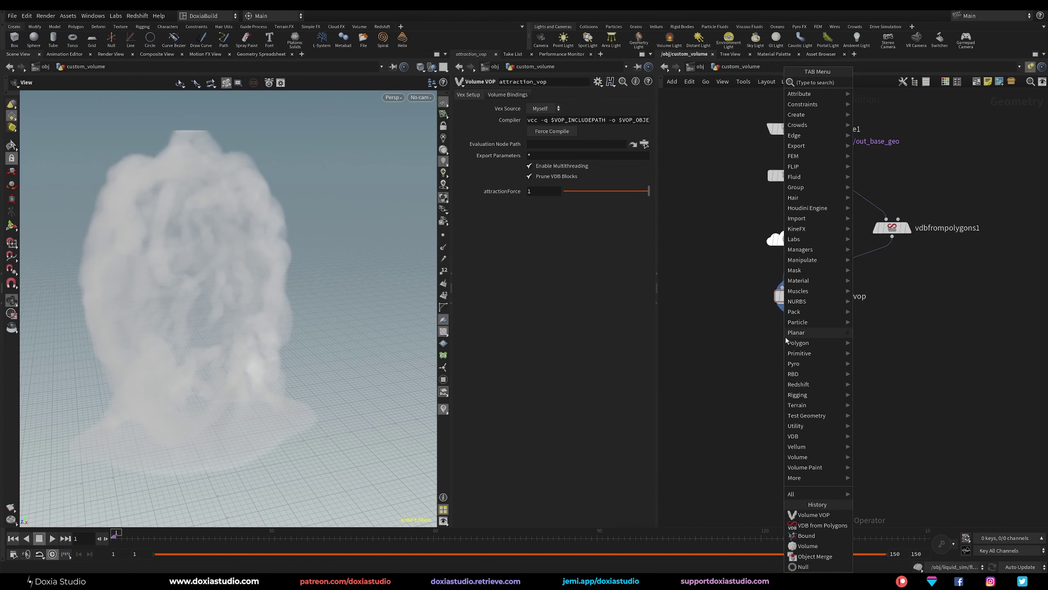
text(scat)
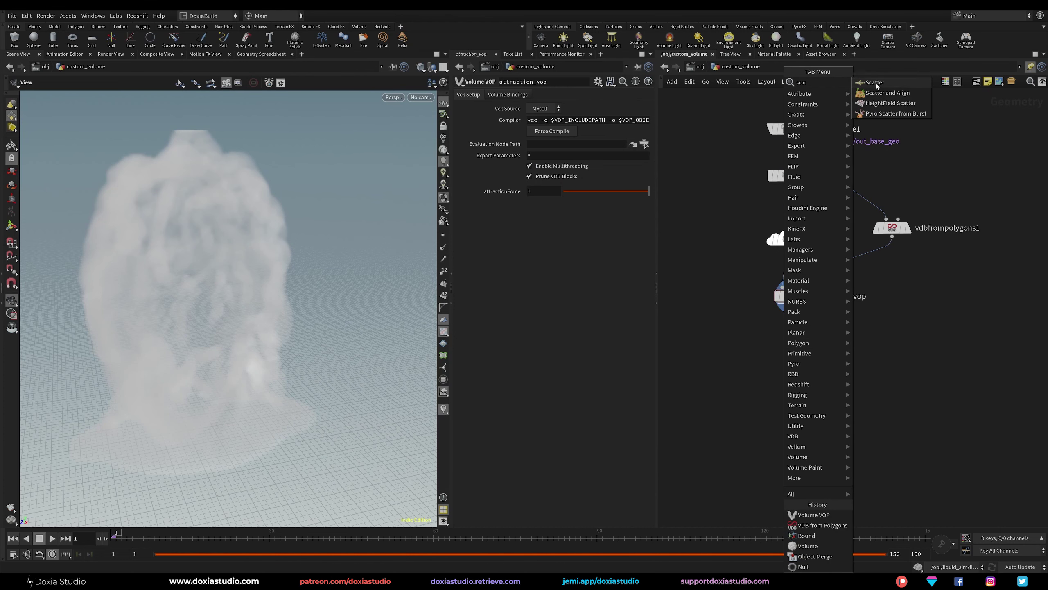
click(873, 85)
click(744, 361)
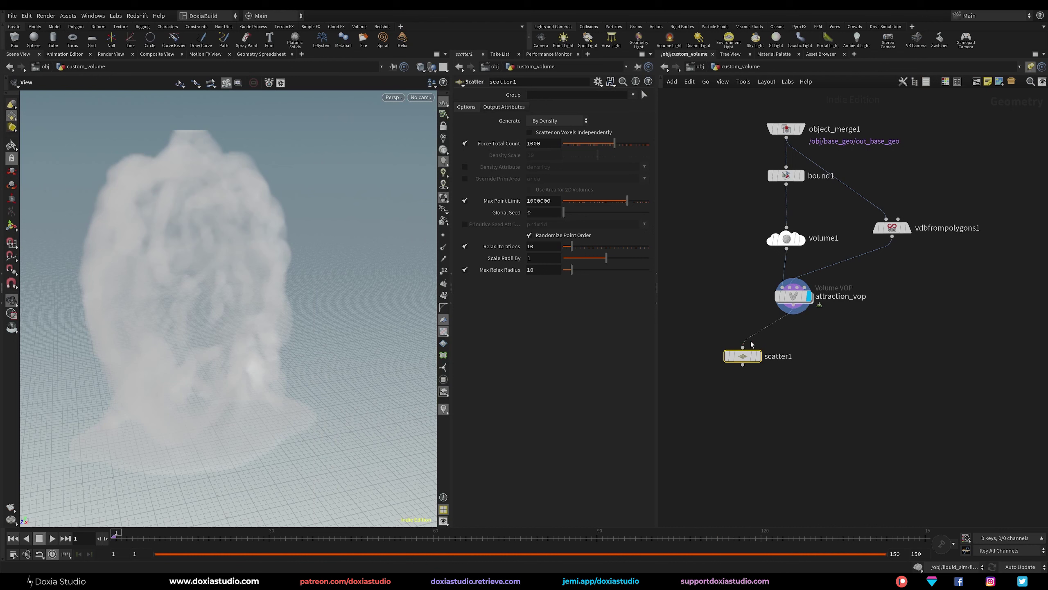
click(759, 357)
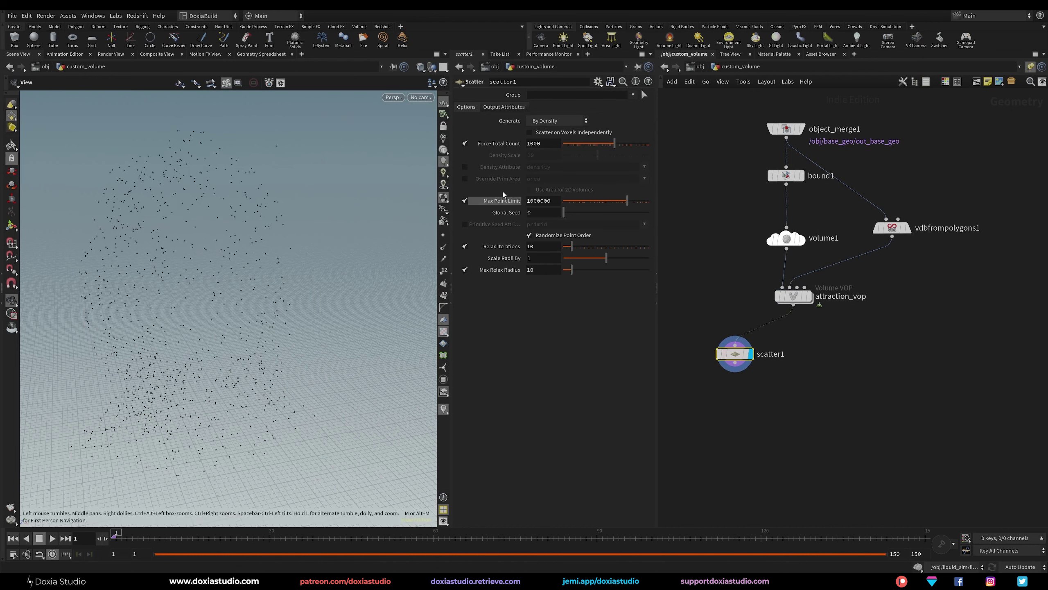
- Disable Relax Iterations on scatter1 and set its Force Total Count to 10000
click(465, 246)
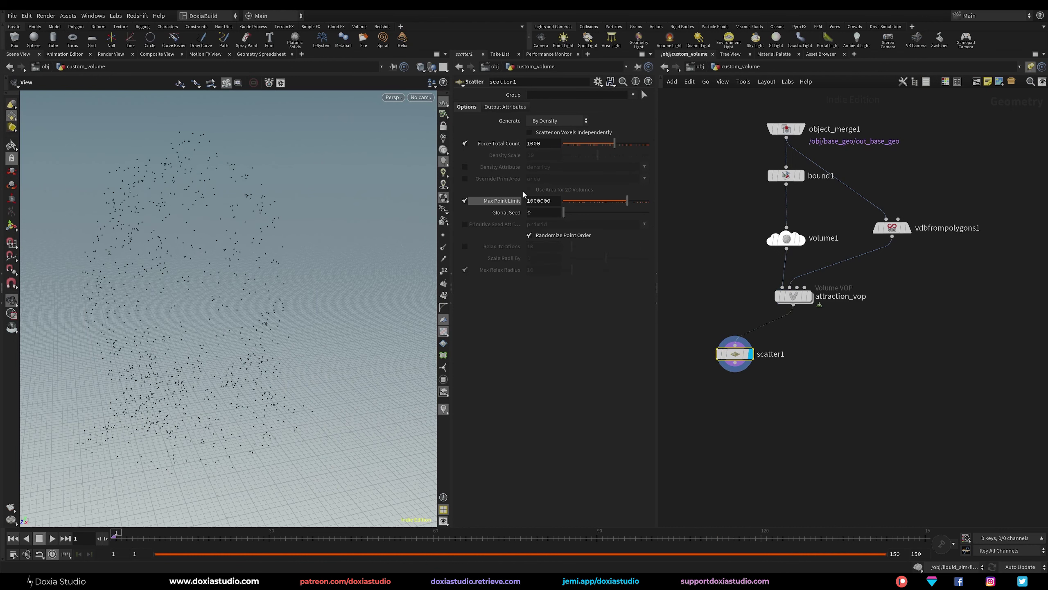
click(527, 144)
text(0)
key(Return)
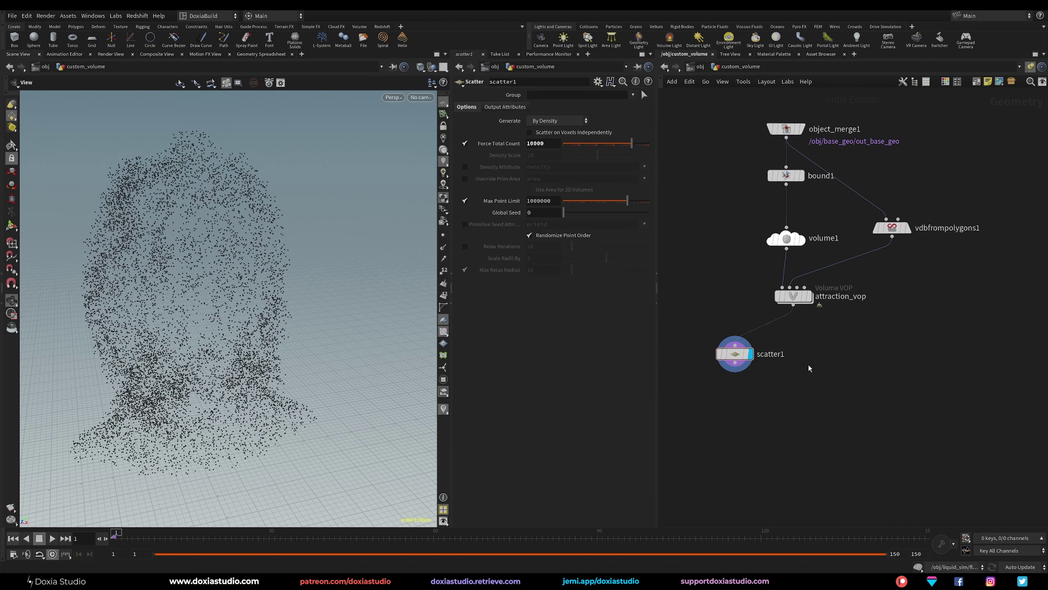
key(Tab)
text(volume)
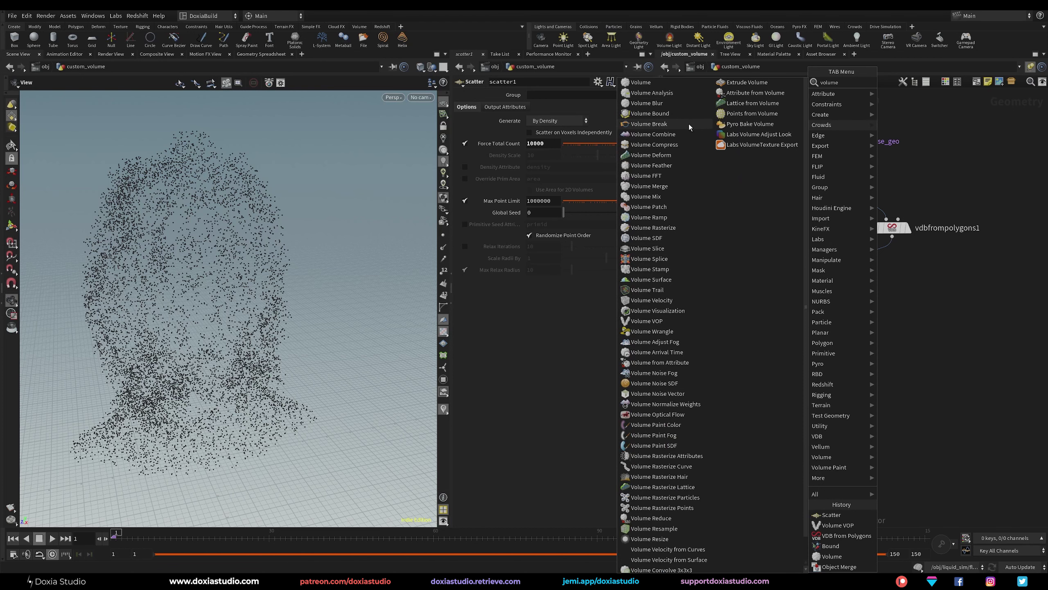
text( ra)
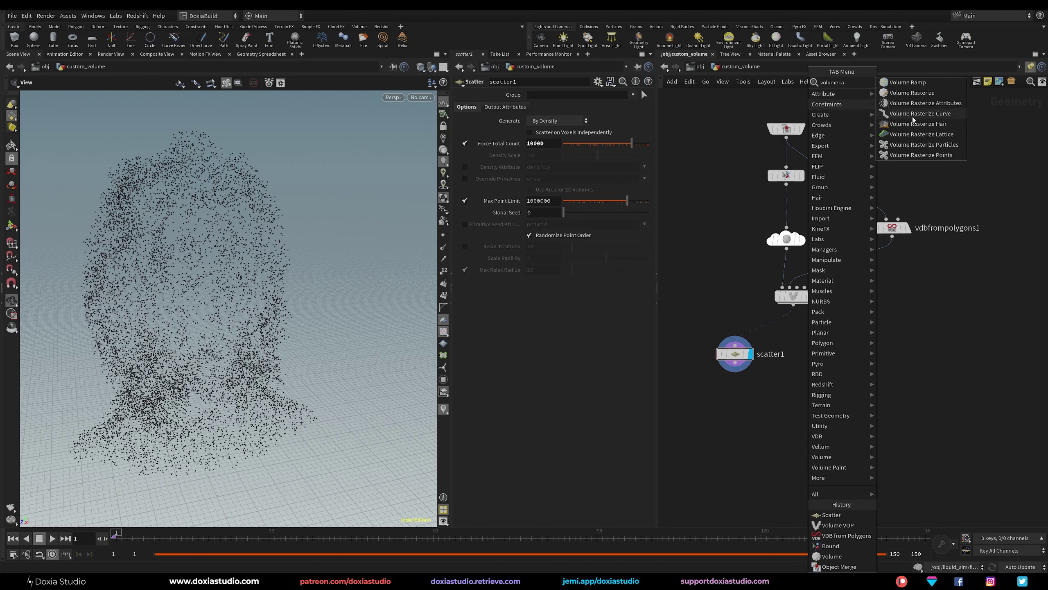
key(Escape)
- Add a Volume Trail node below scatter1, connecting scatter1 to its first input and attraction_vop to its second
key(Tab)
text(tra)
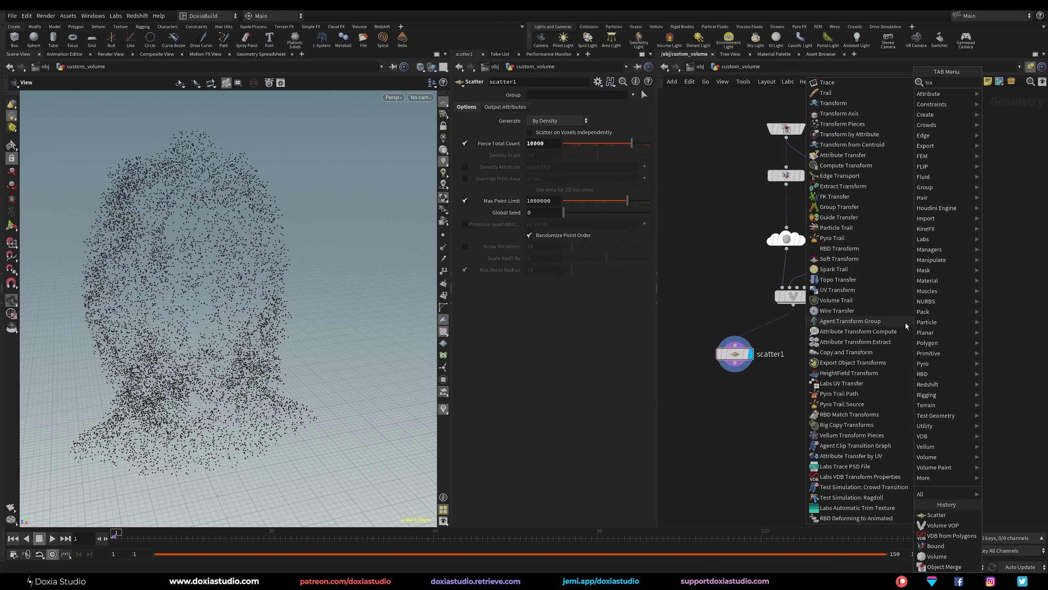
text(il)
click(1009, 125)
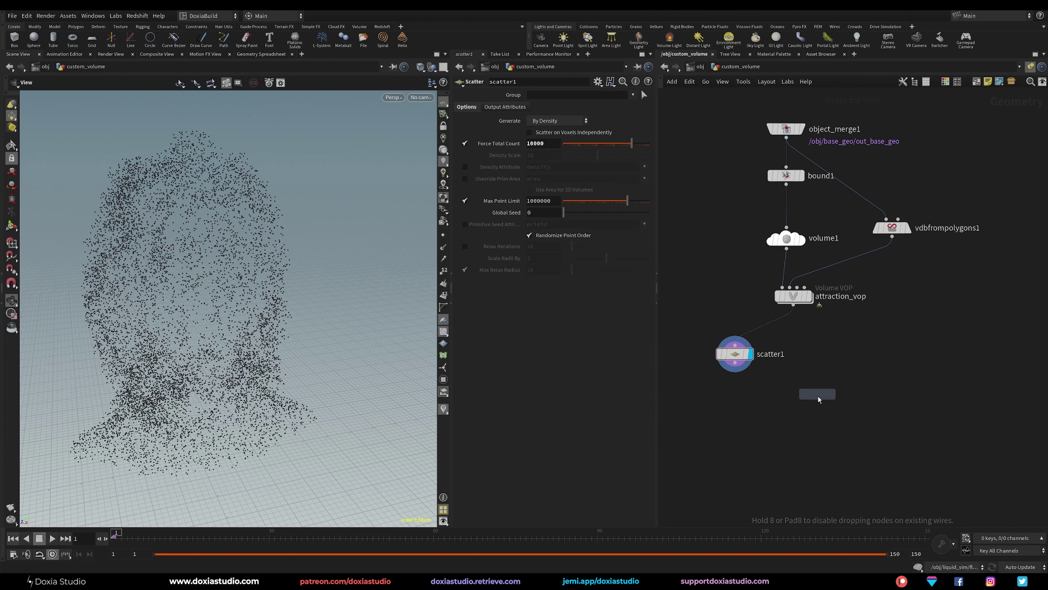
click(794, 404)
drag(786, 396, 734, 362)
drag(801, 398, 793, 305)
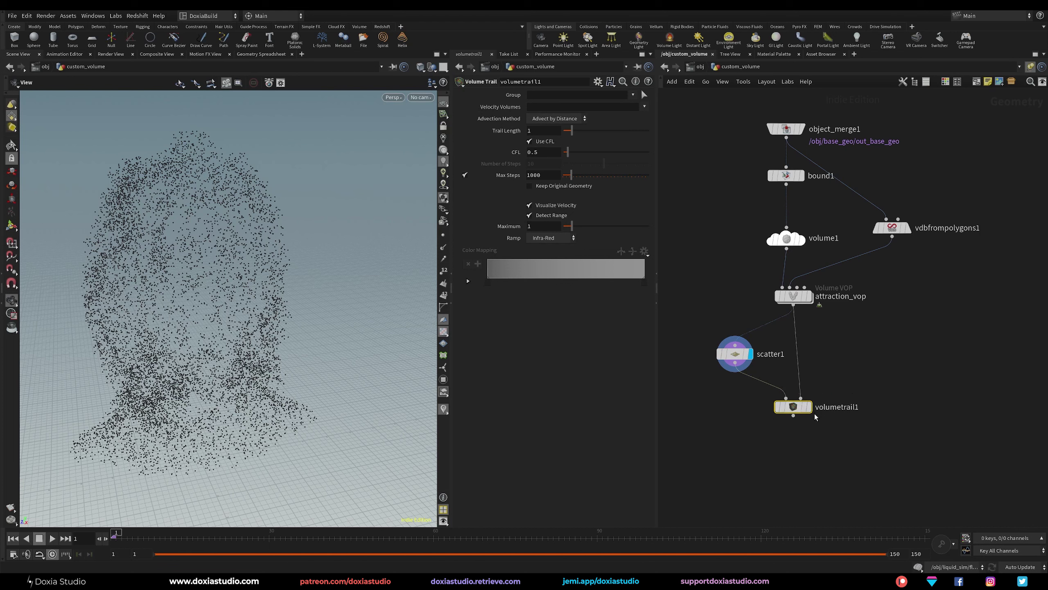
- Display volumetrail1 and set its Velocity Volumes to vel.*
click(808, 406)
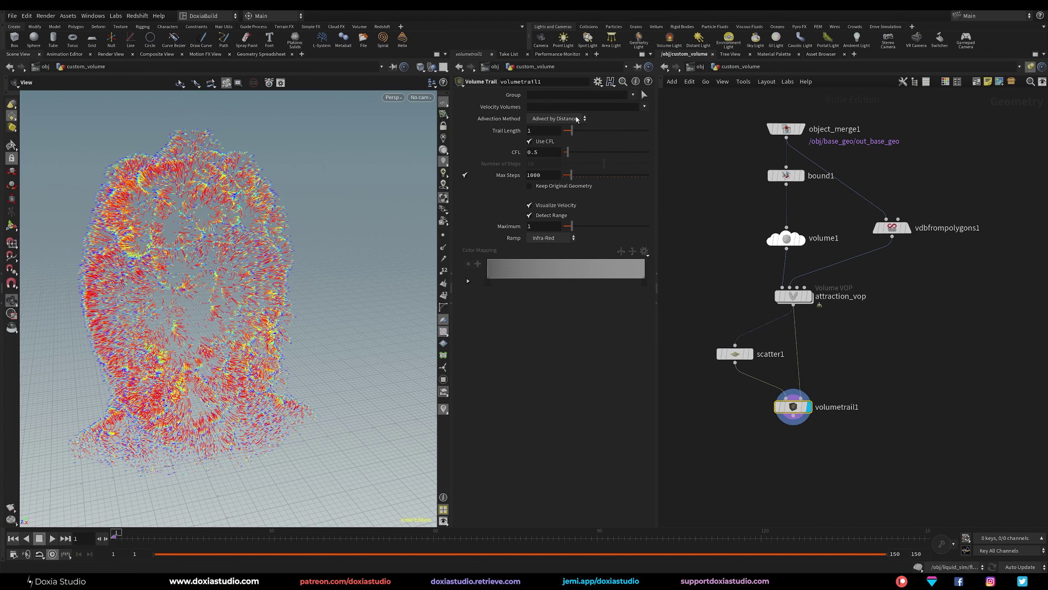
click(644, 107)
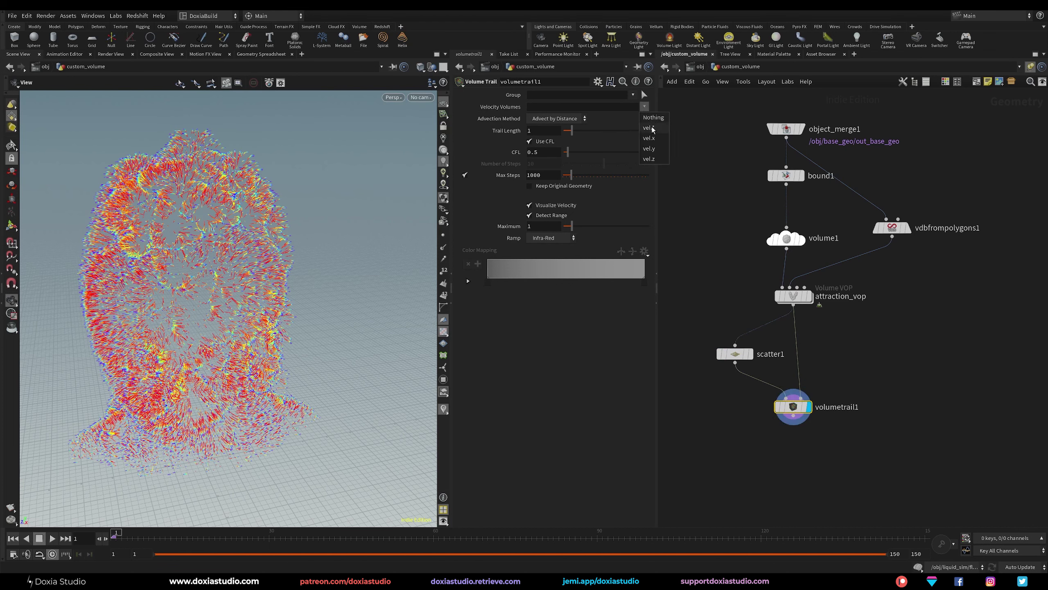
click(651, 128)
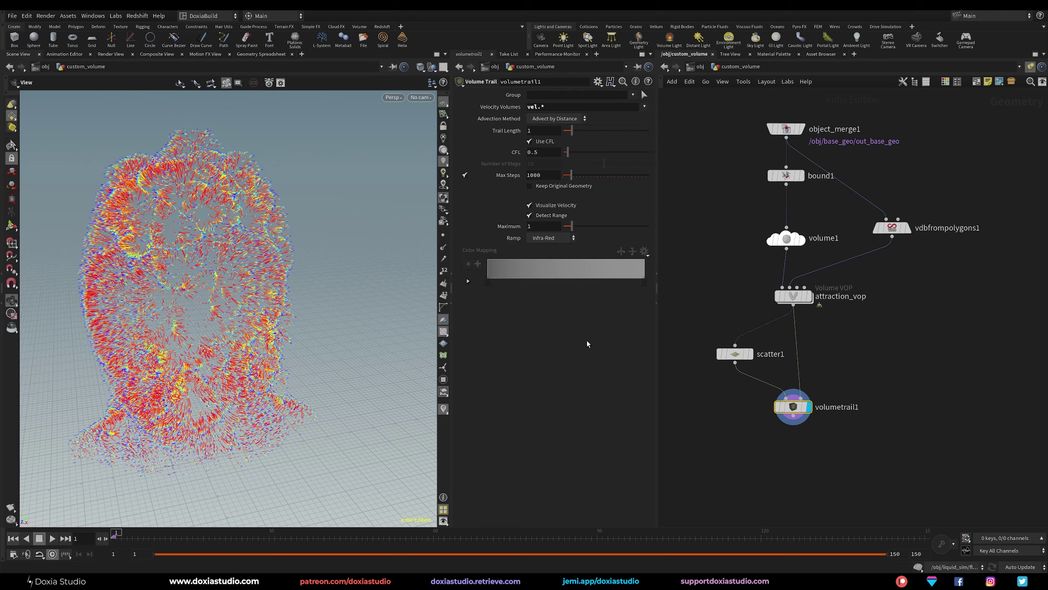
- Set attractionForce on attraction_vop to -1 to reverse the direction of the velocity trails
drag(188, 301, 209, 262)
click(804, 298)
right_drag(210, 262, 264, 276)
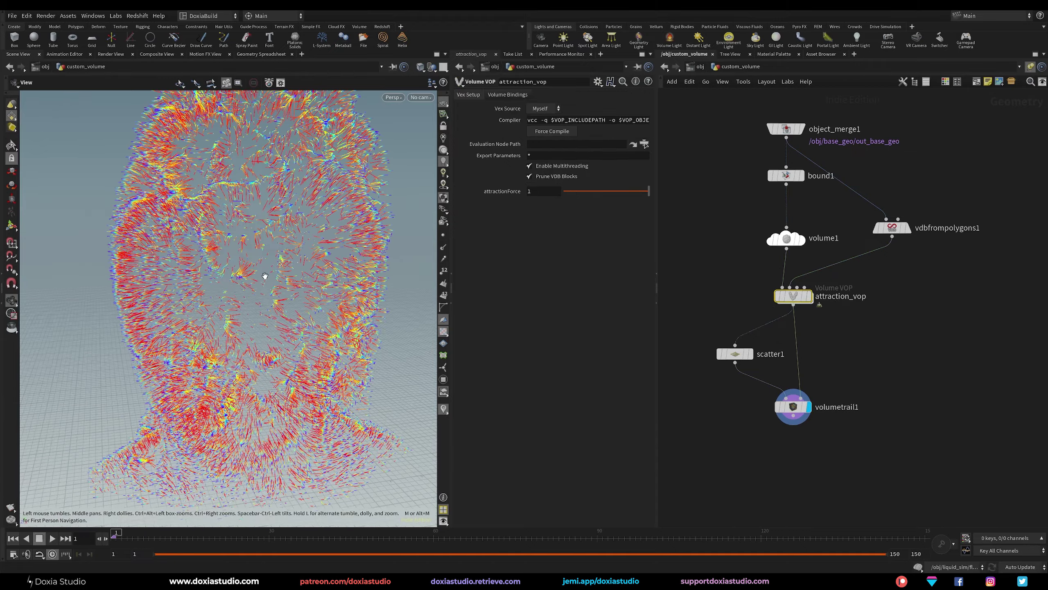
mouse_move(264, 277)
mouse_down()
mouse_move(157, 274)
mouse_move(197, 239)
mouse_move(272, 294)
mouse_up()
drag(225, 266, 281, 273)
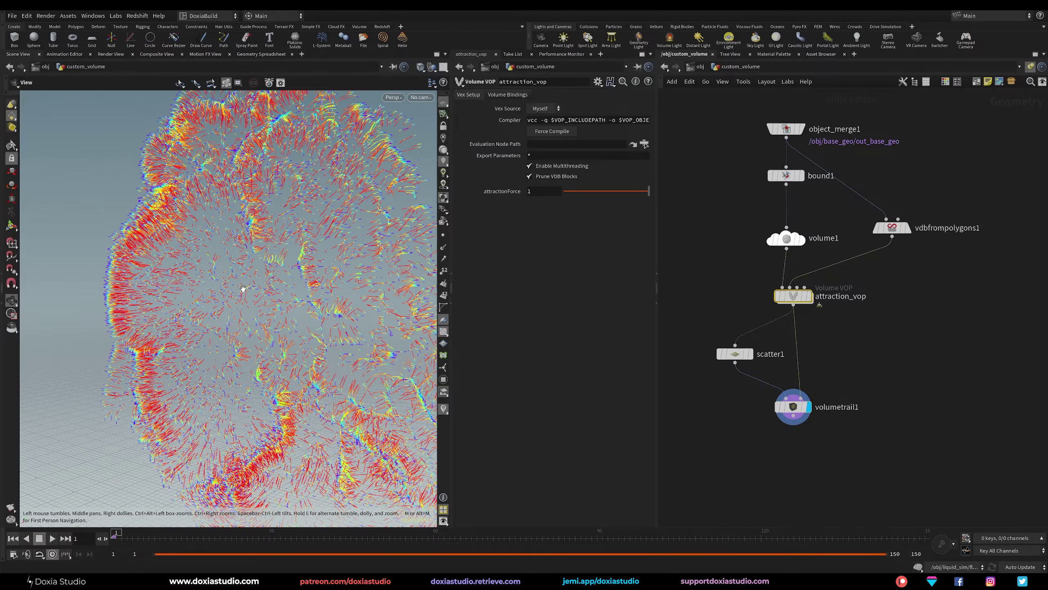
double_click(539, 191)
text(-1)
key(Return)
- Examine the direction of the velocity trails around the head from several angles and distances
drag(278, 276, 181, 285)
scroll(182, 285, up, 5)
middle_drag(173, 182, 256, 264)
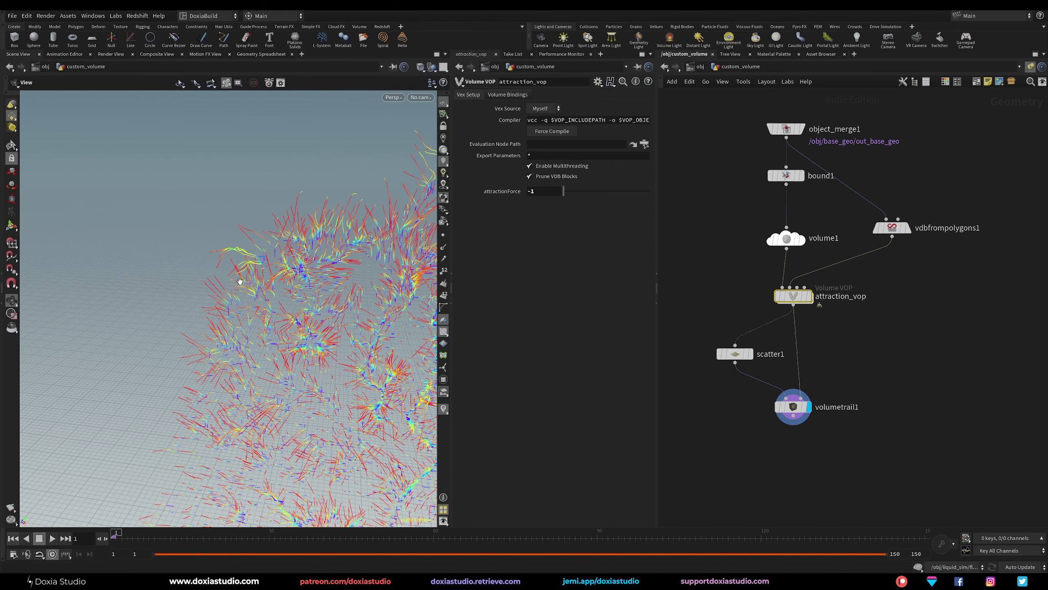
drag(316, 279, 194, 279)
right_drag(195, 279, 199, 320)
drag(199, 320, 194, 252)
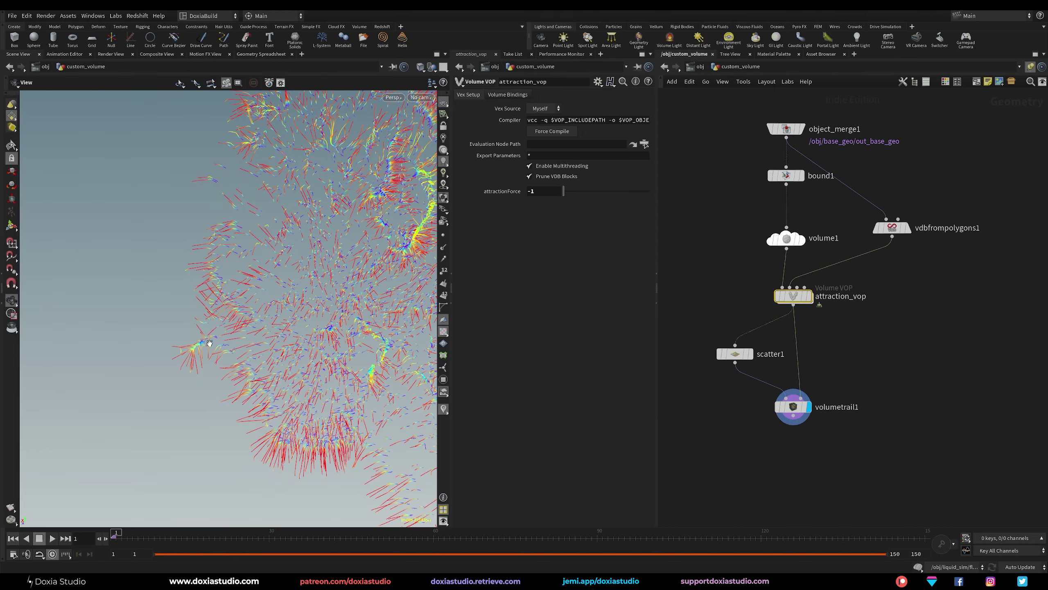
drag(209, 344, 233, 428)
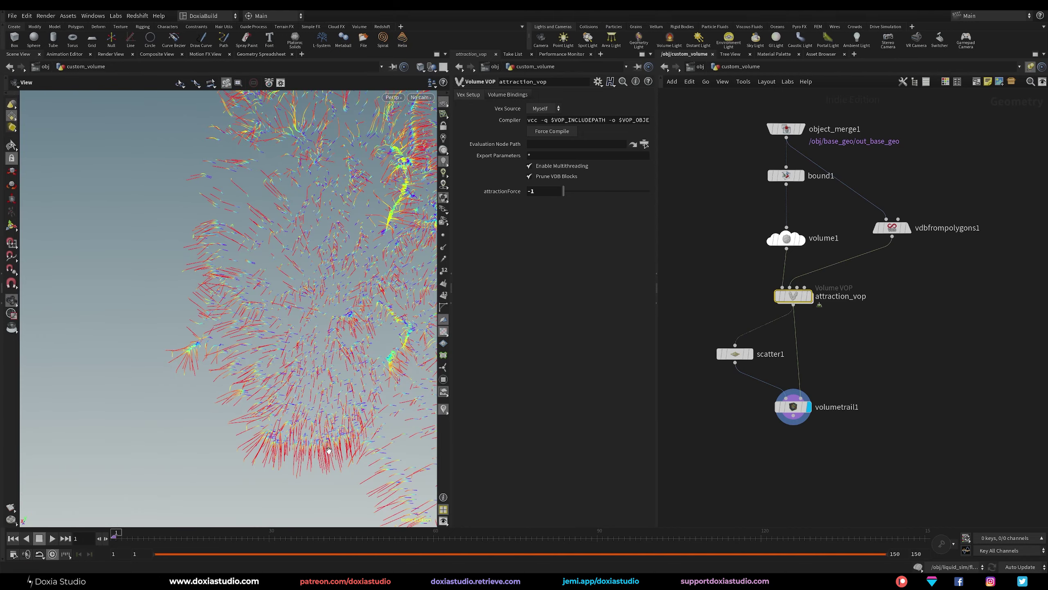
drag(329, 315, 251, 322)
right_drag(251, 321, 243, 289)
drag(243, 289, 264, 301)
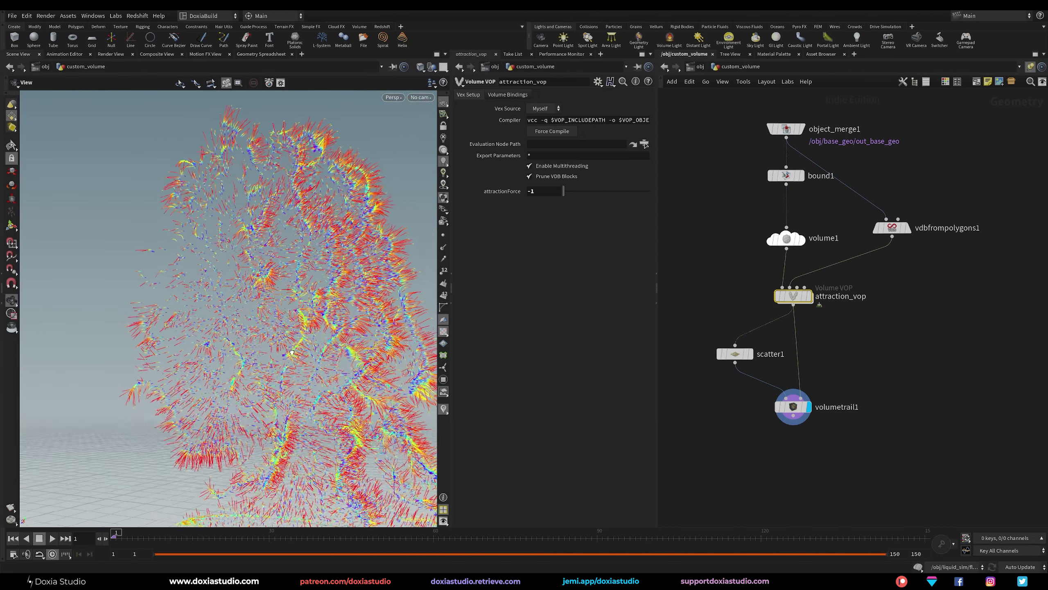
right_drag(289, 351, 286, 316)
middle_drag(286, 317, 249, 298)
mouse_move(249, 299)
mouse_down()
mouse_move(218, 317)
mouse_move(240, 309)
mouse_up()
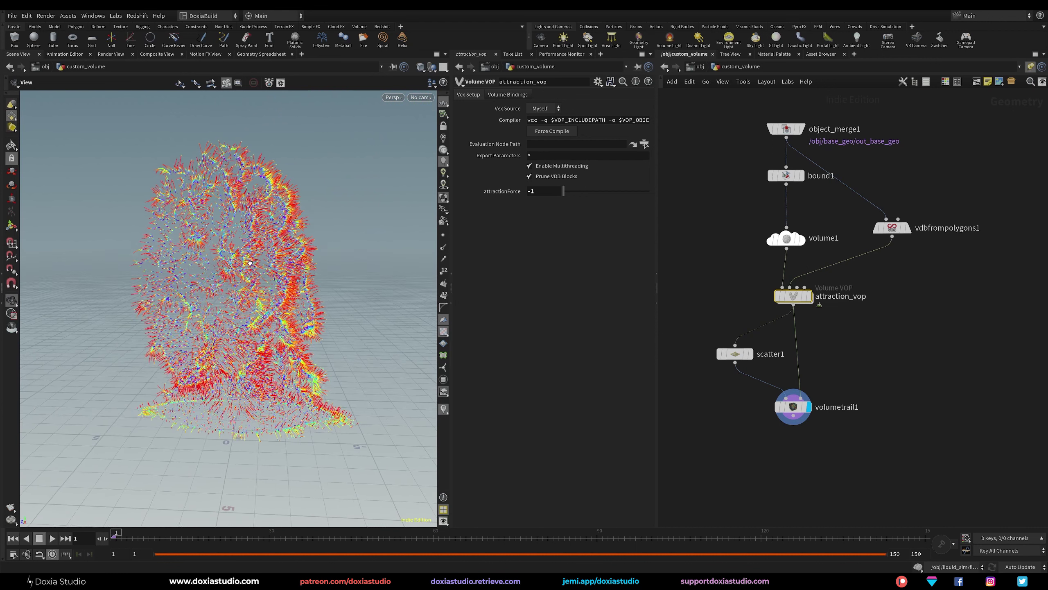
middle_drag(239, 309, 221, 336)
drag(221, 336, 231, 347)
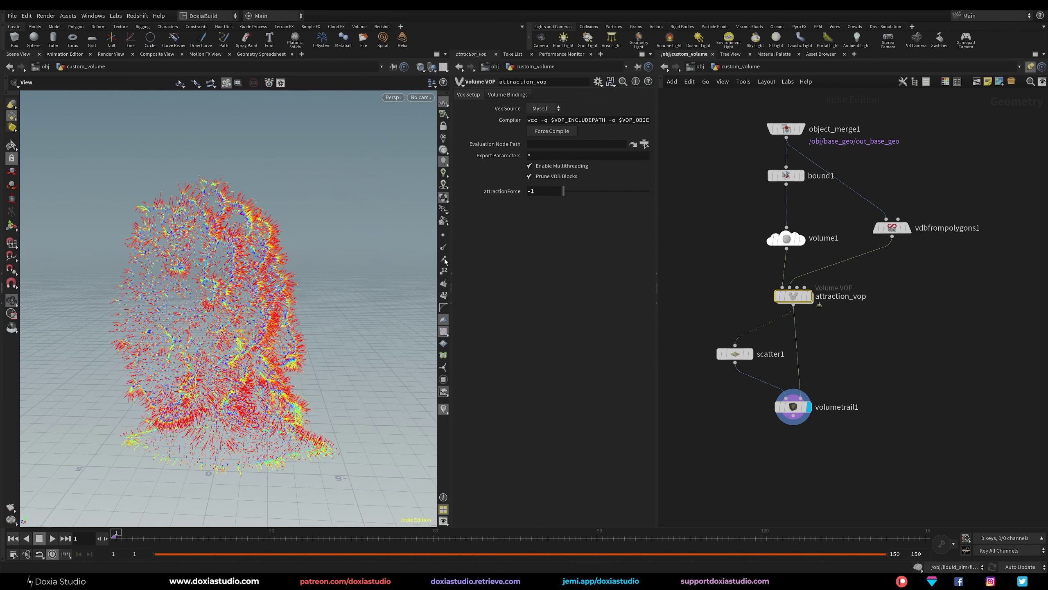
- Set the Exterior Band Voxels of vdbfrompolygons1 to 20
click(891, 227)
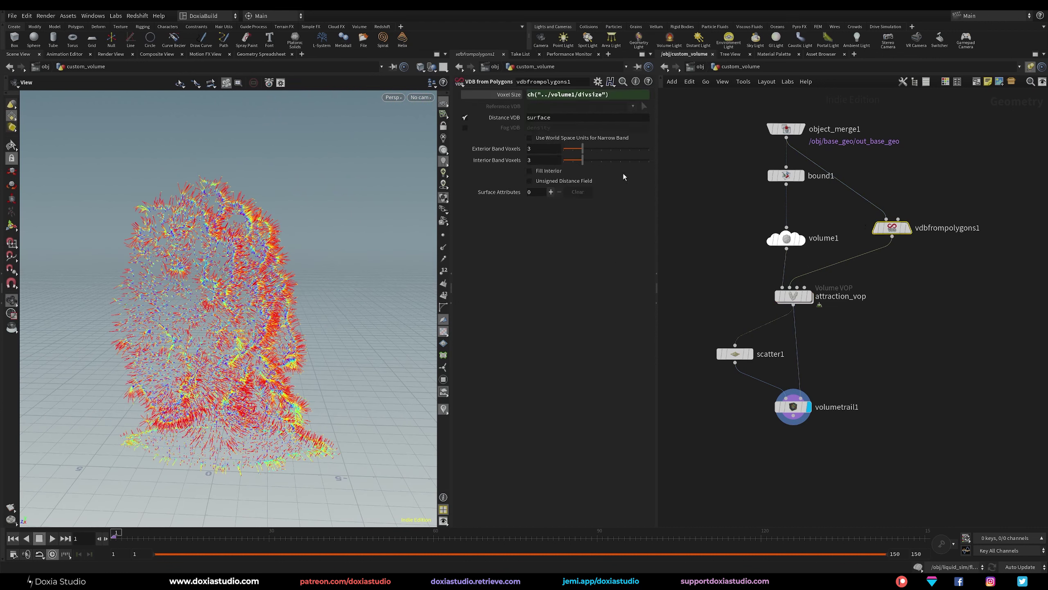
click(545, 148)
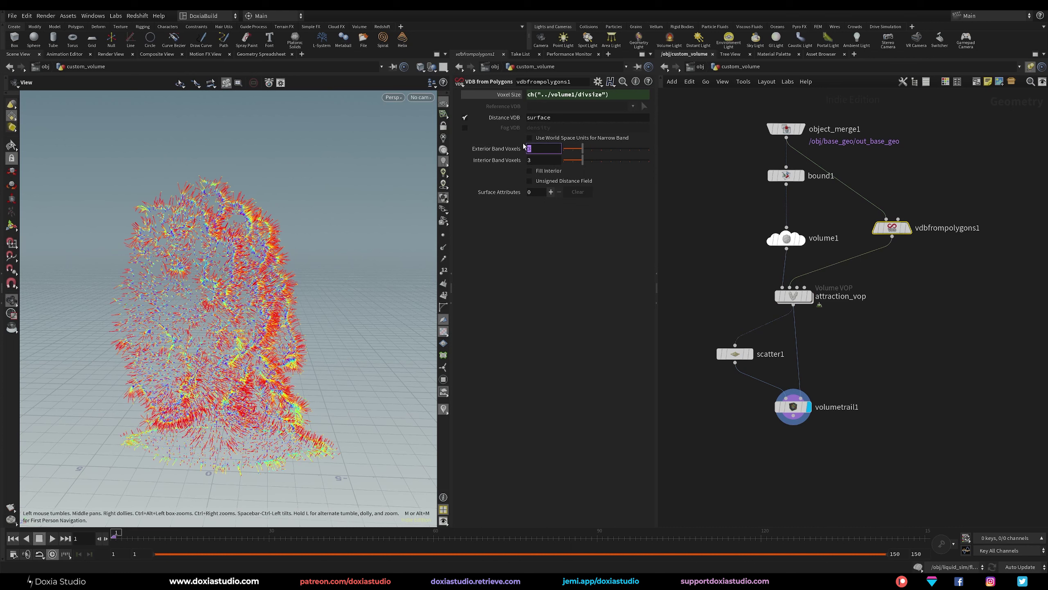
text(20)
key(Return)
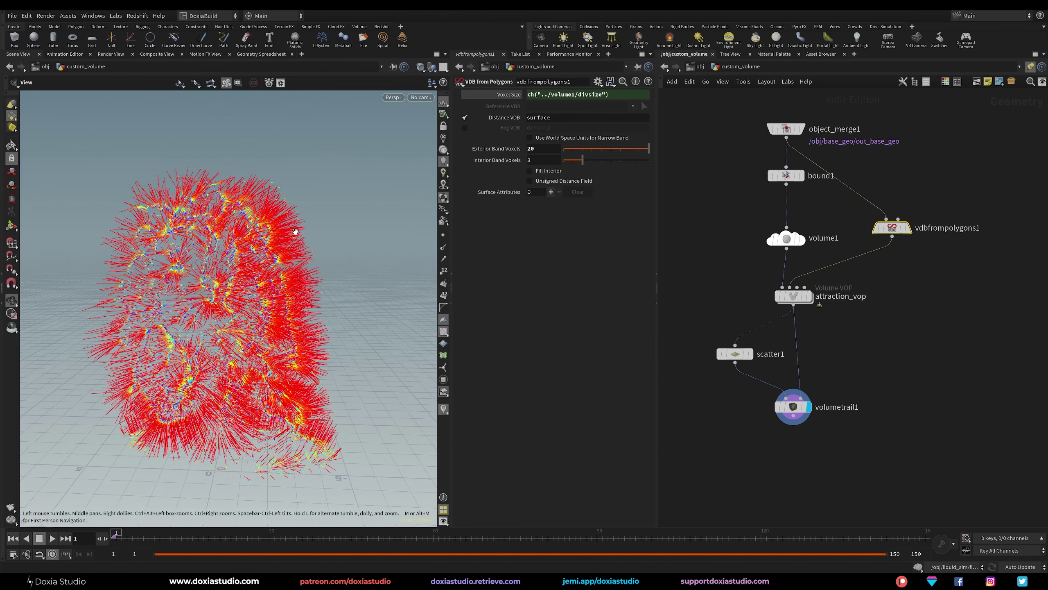
drag(309, 223, 378, 217)
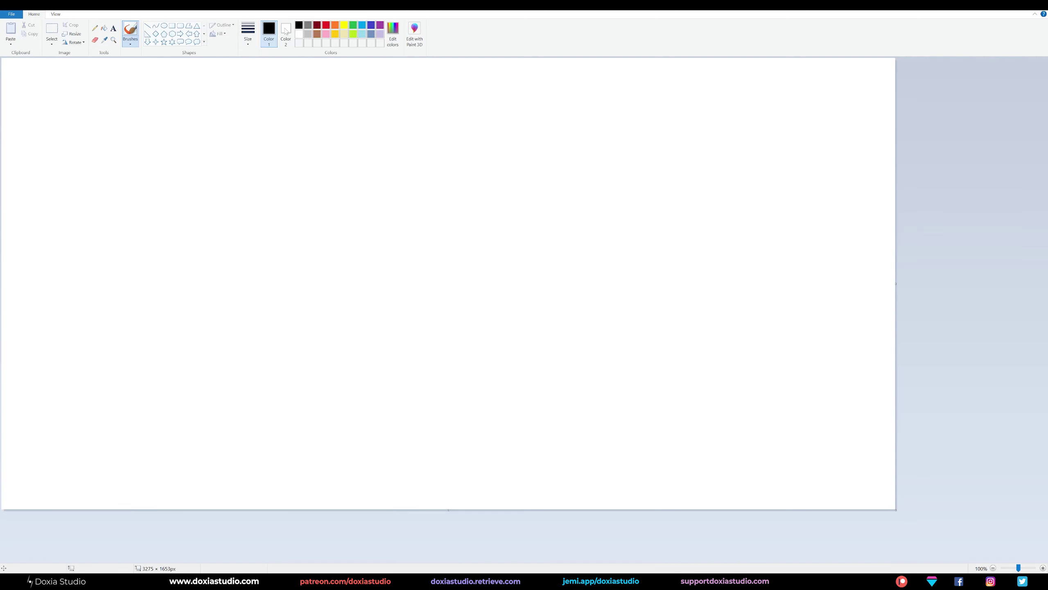
click(316, 25)
mouse_move(108, 202)
mouse_down()
mouse_move(157, 190)
mouse_move(188, 300)
mouse_up()
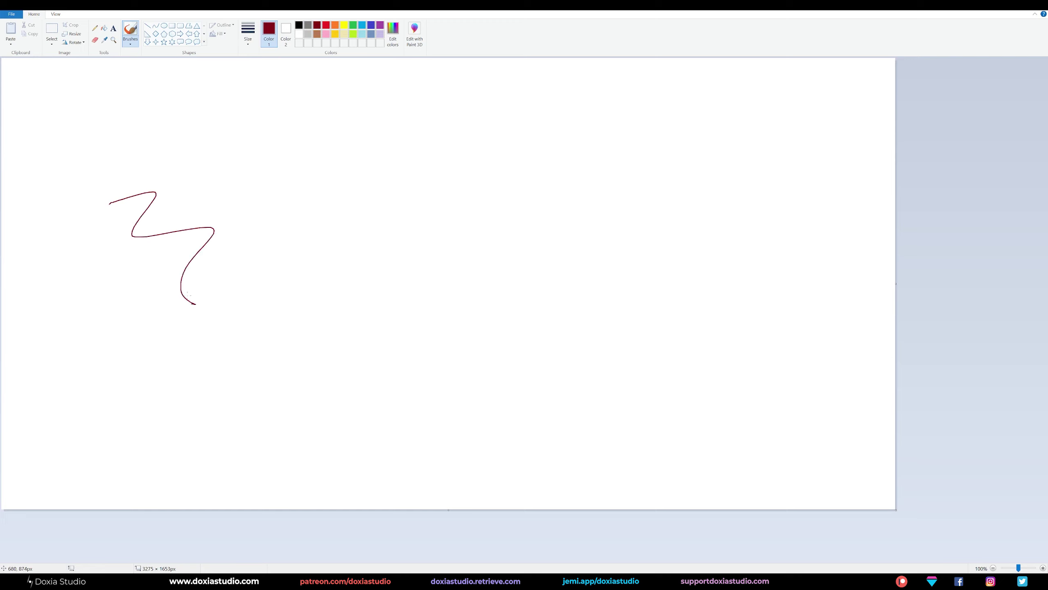
key(ctrl+z)
- Sketch a black curve for the collision surface and a short light-blue line along its outer side for the fluid
click(297, 27)
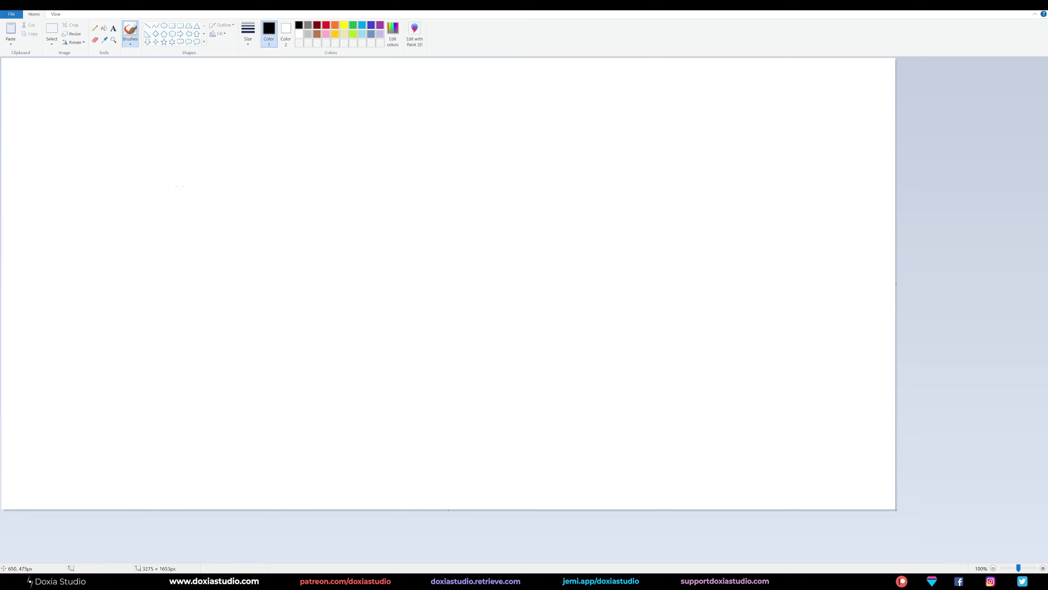
mouse_move(167, 171)
mouse_down()
mouse_move(202, 199)
mouse_move(243, 264)
mouse_move(240, 305)
mouse_up()
click(363, 27)
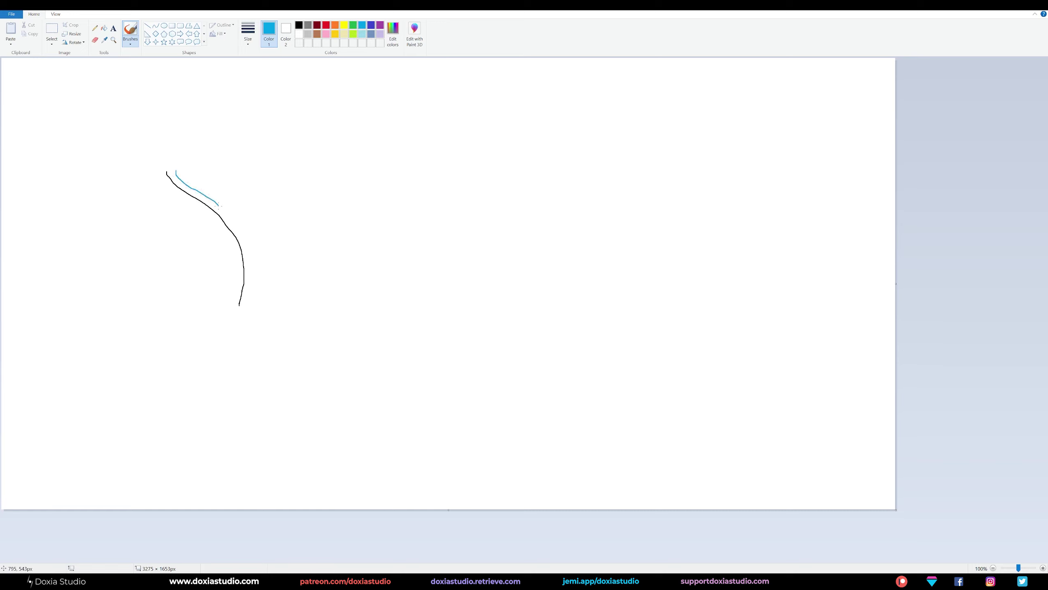
- Sketch a red arrow through the blue line onto the black curve, close the blue line's end and start another red stroke below it
click(327, 26)
drag(242, 156, 208, 179)
click(360, 27)
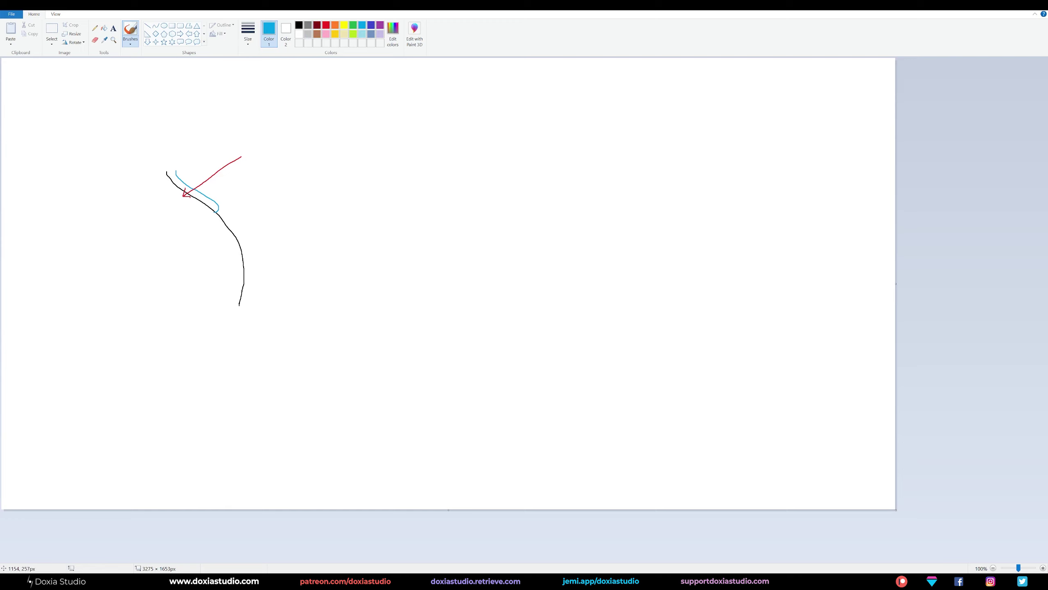
click(325, 27)
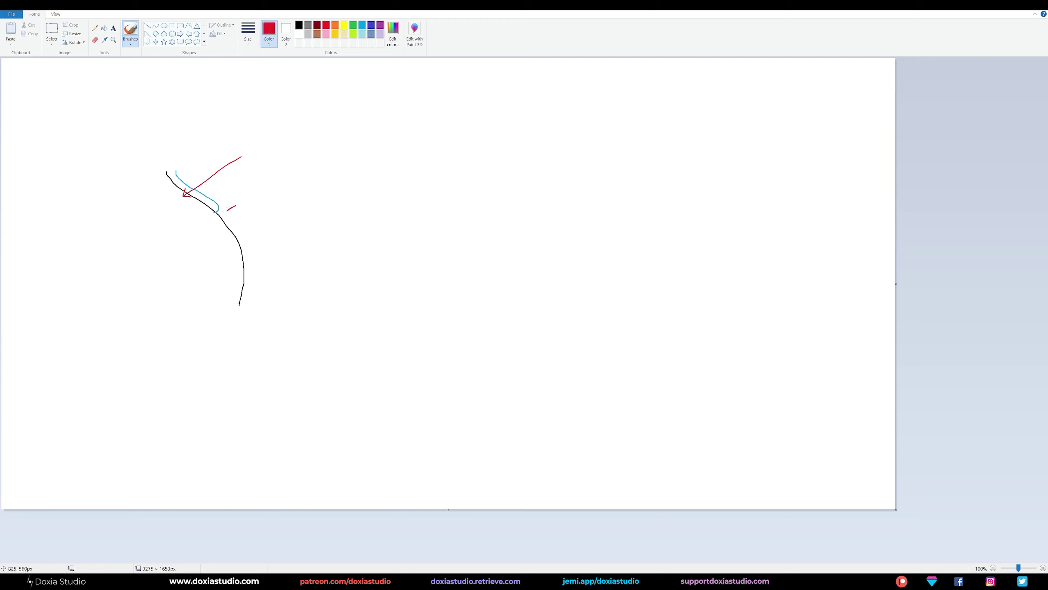
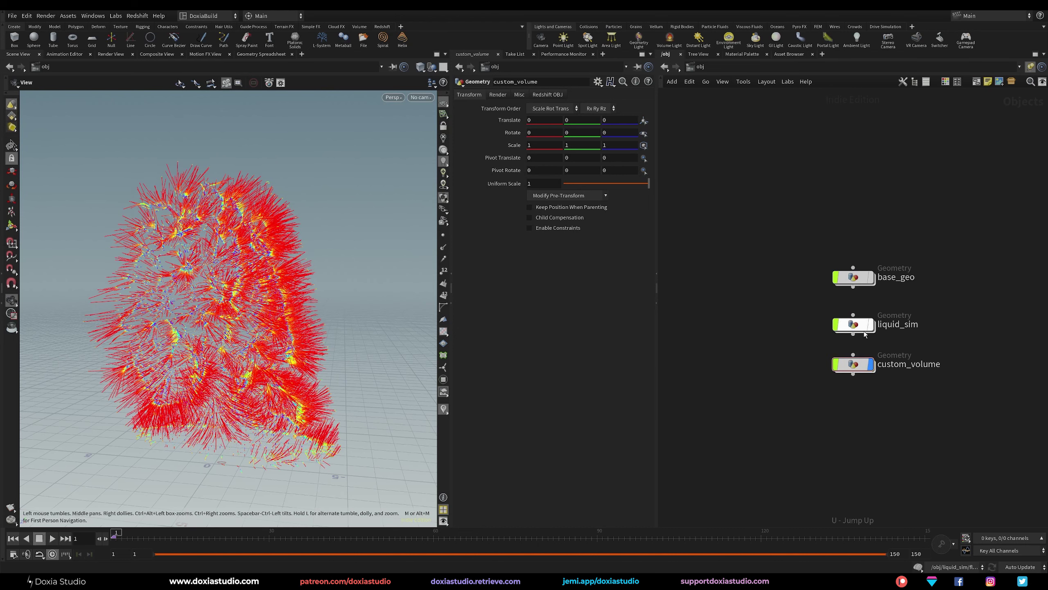
- Display the liquid_sim object, enter it and open the FORCES network inside flipsolver1
click(871, 325)
click(872, 327)
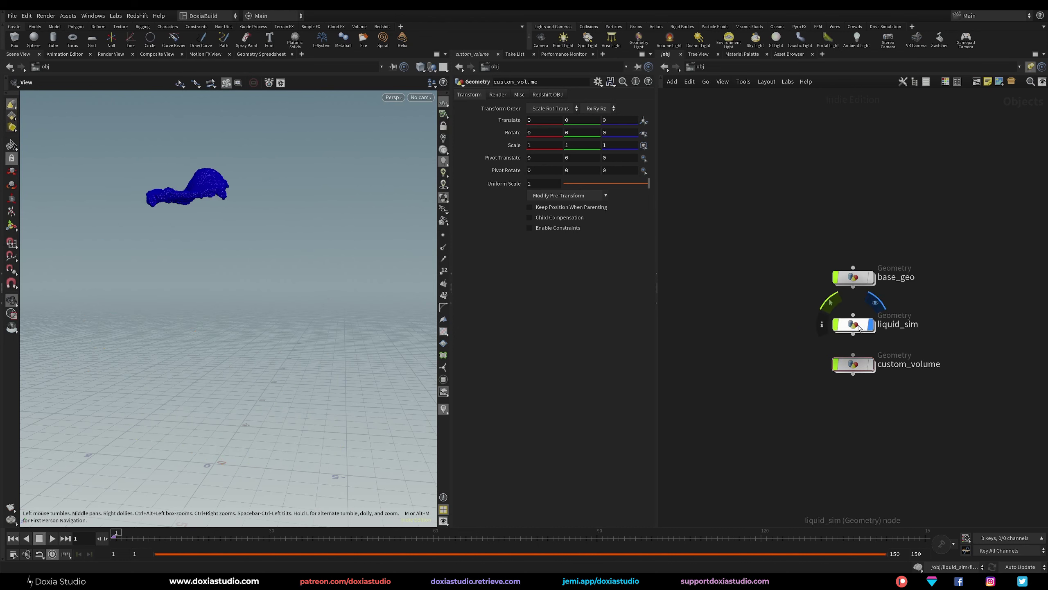
double_click(858, 327)
double_click(811, 346)
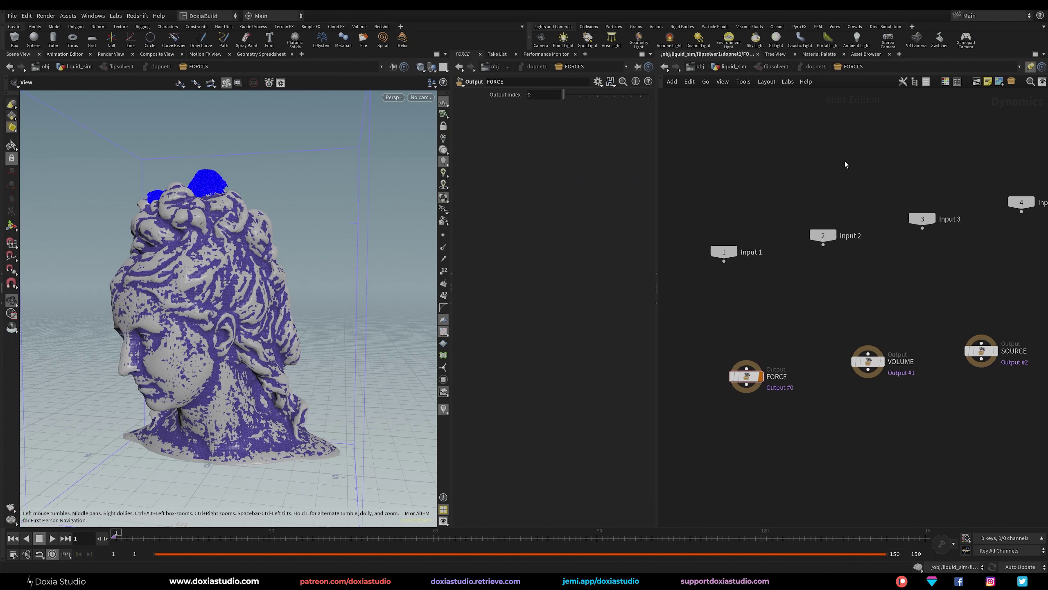
key(u)
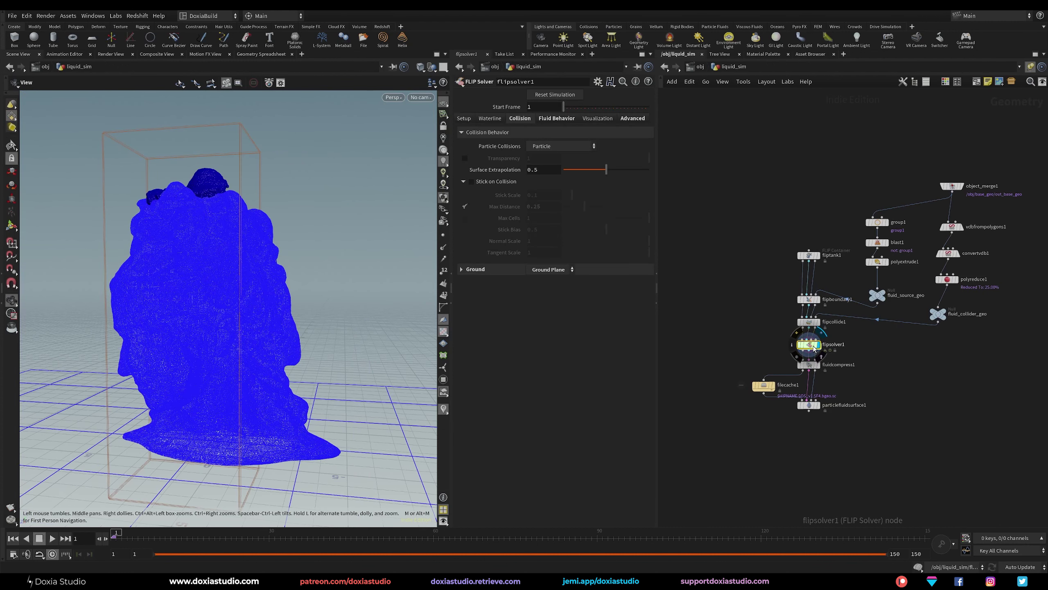
double_click(810, 345)
click(755, 327)
click(747, 376)
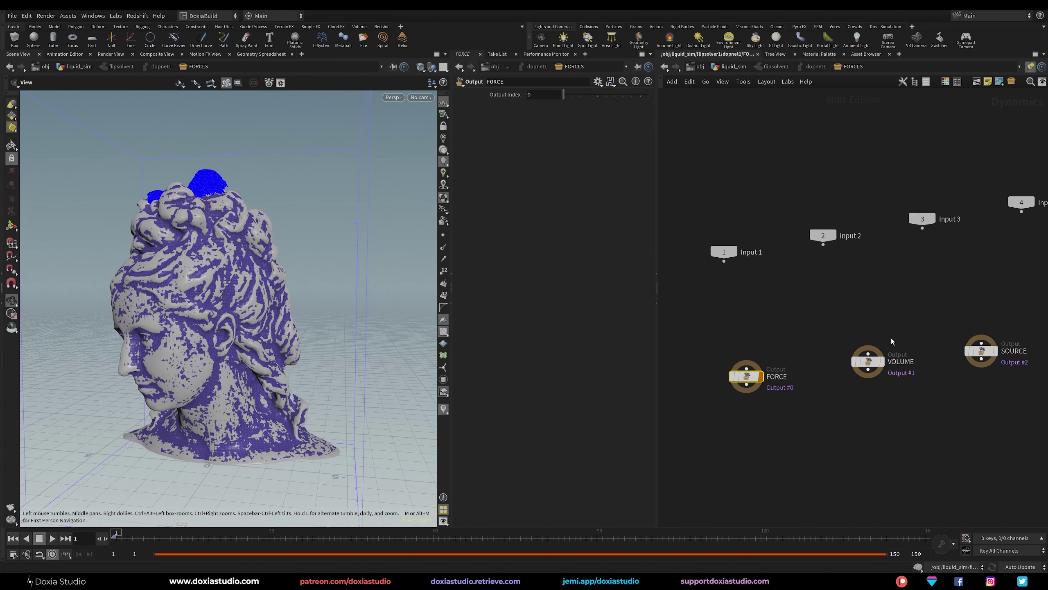
click(868, 361)
click(981, 351)
drag(781, 327, 746, 364)
- Add a POP Advect by Volumes node and place it above the FORCE output, wired into it
click(761, 312)
key(Tab)
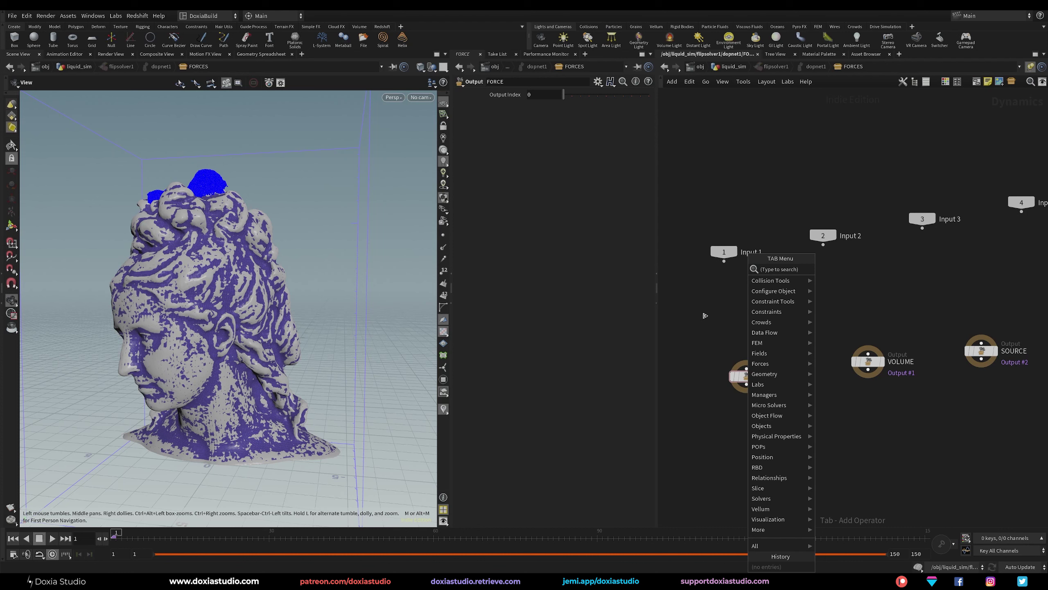
text(advect)
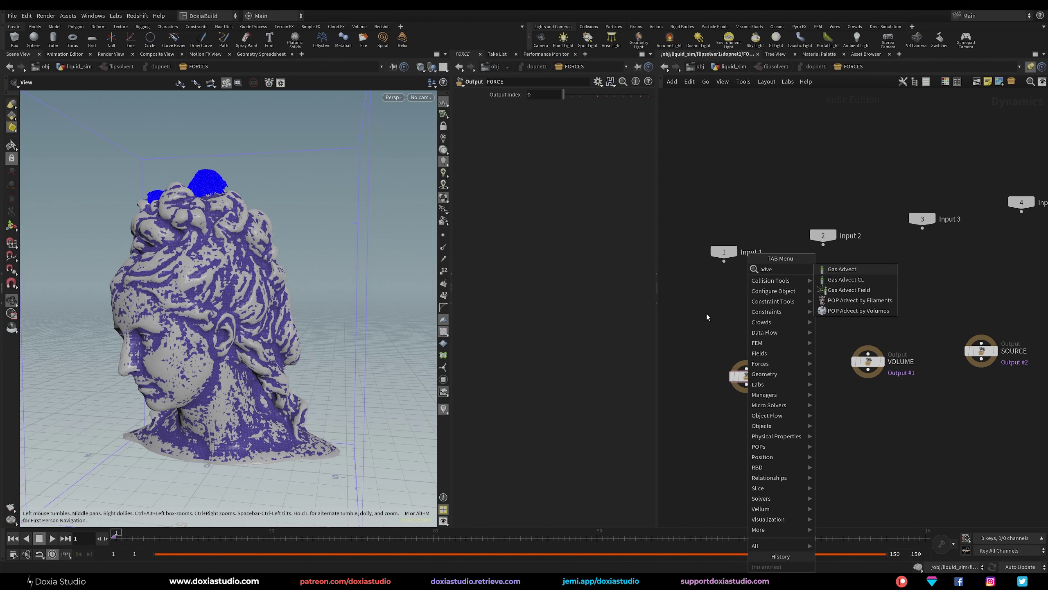
click(839, 310)
click(746, 317)
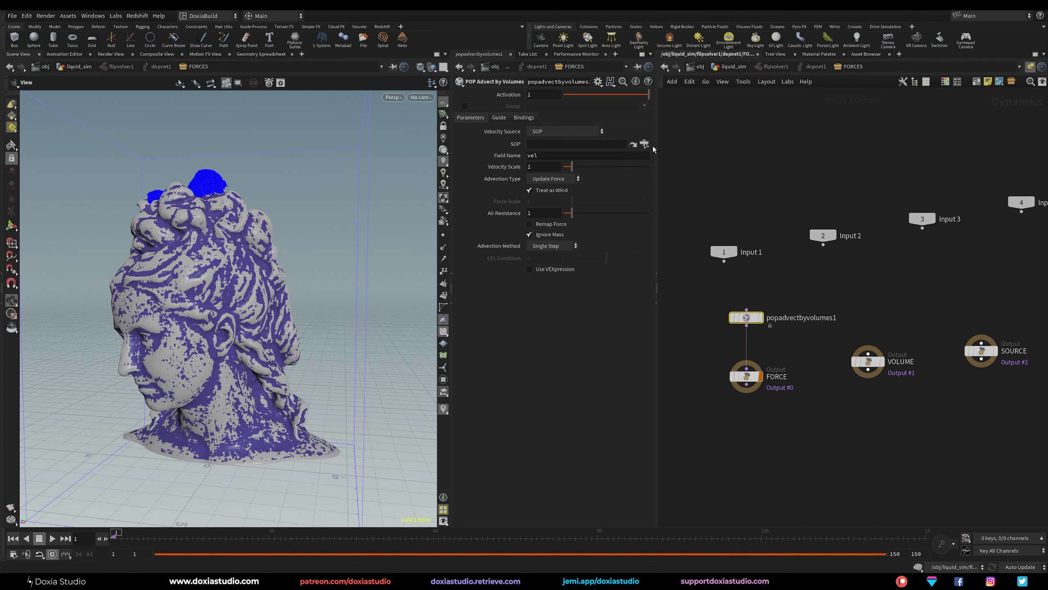
- Choose out_attraction_volume from custom_volume as the SOP velocity source of popadvectbyvolumes1
click(644, 144)
drag(701, 114, 711, 66)
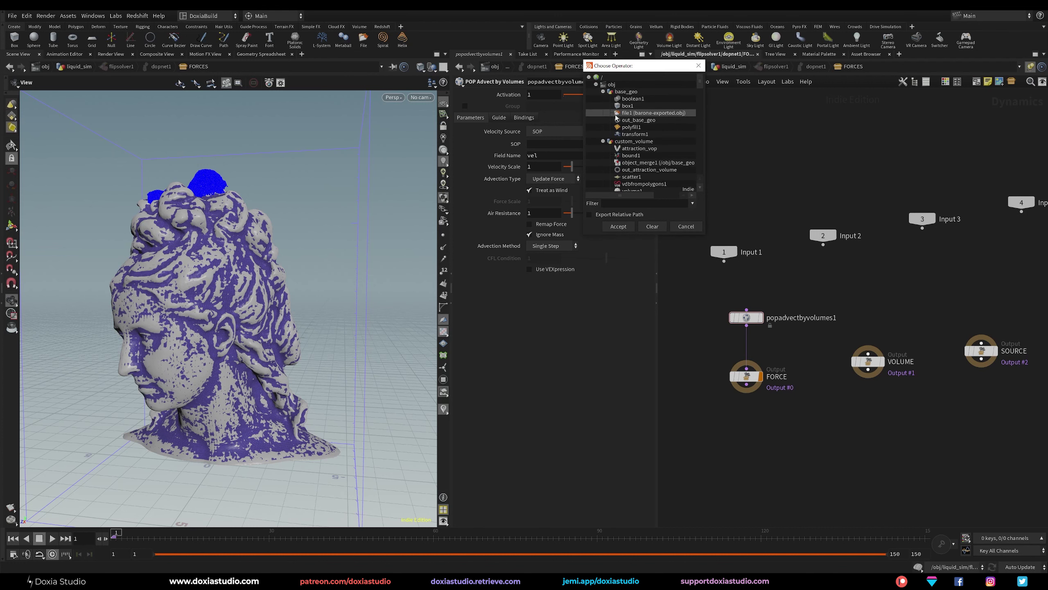
click(603, 92)
click(603, 98)
click(603, 106)
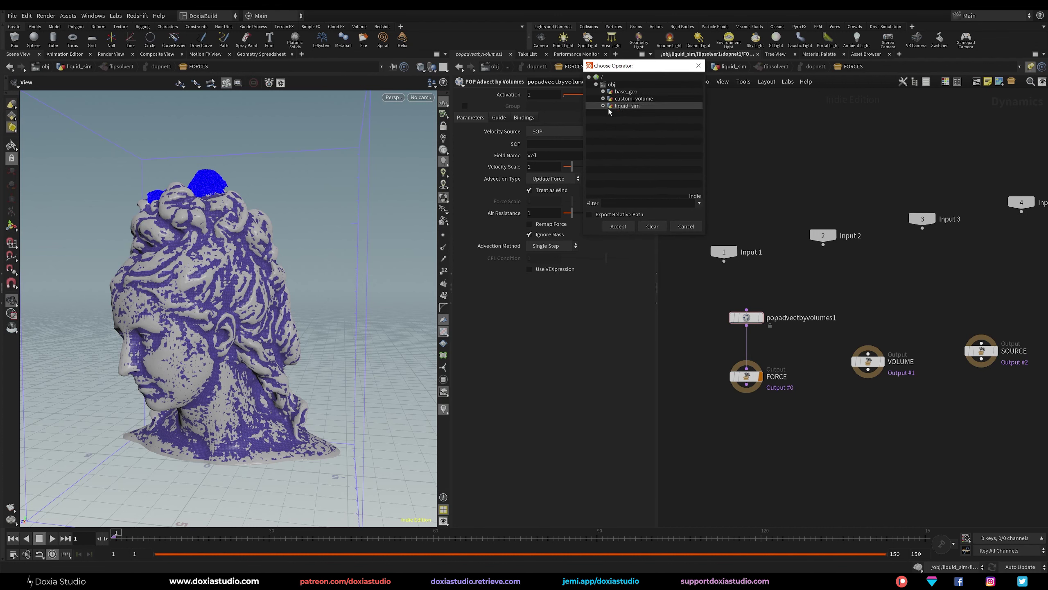
click(603, 99)
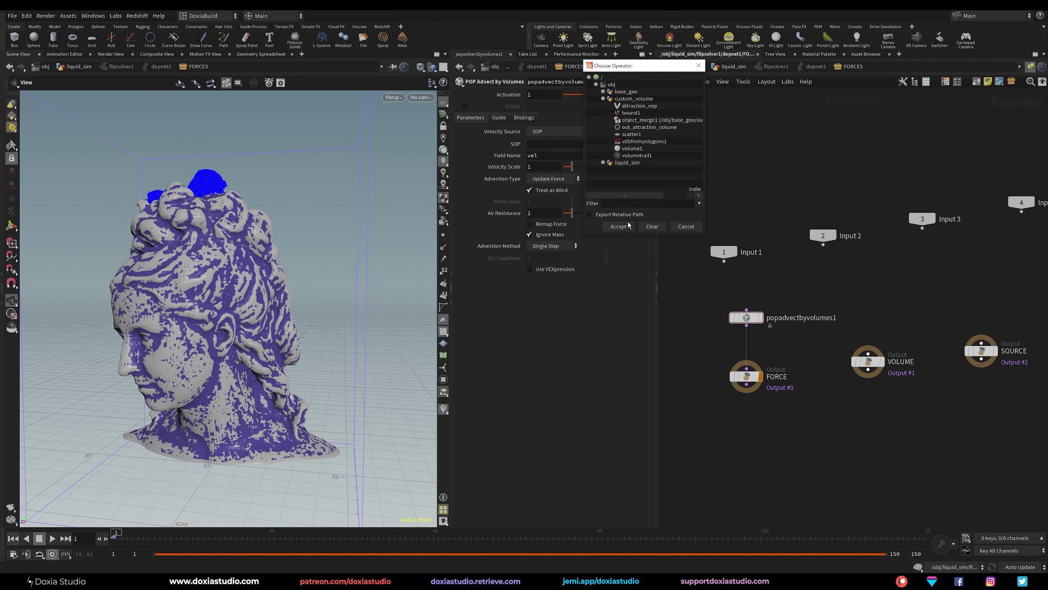
double_click(661, 129)
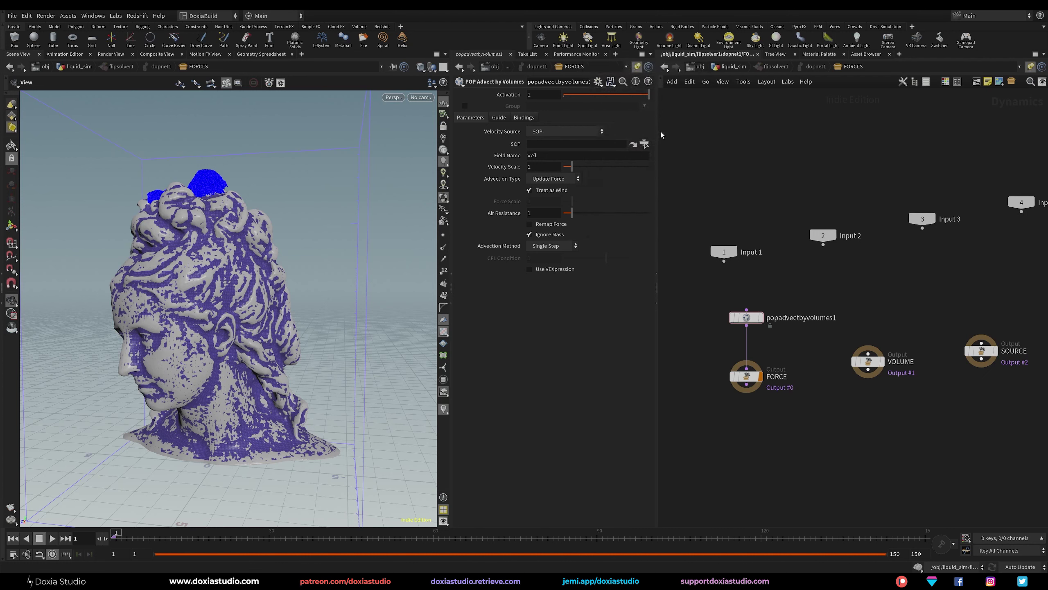
- Keep vel as the field name of popadvectbyvolumes1, set its Advection Type to Update Velocity and its Velocity Blend to 0.75
double_click(546, 155)
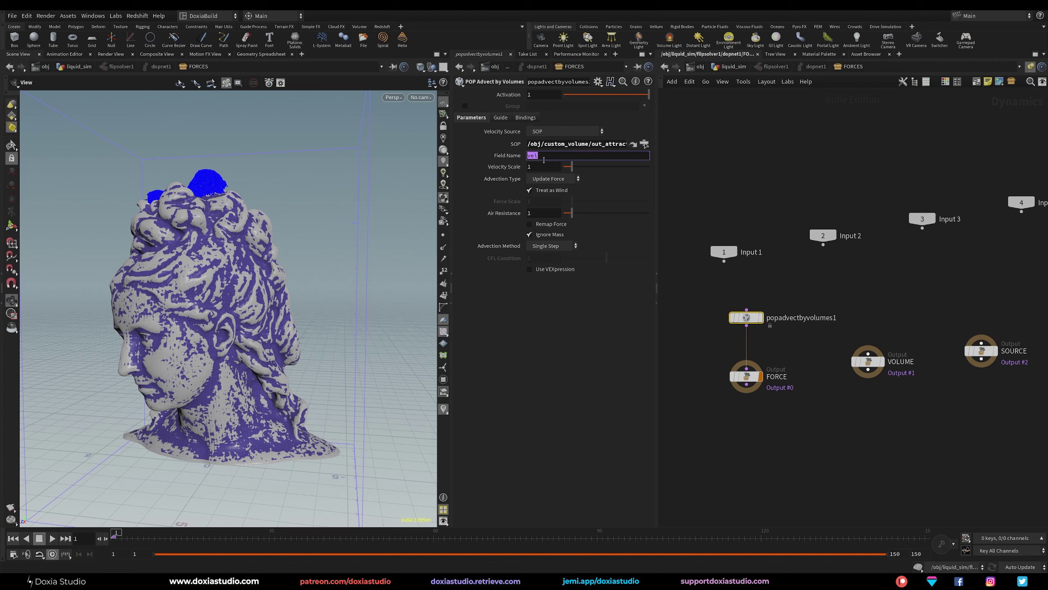
click(537, 155)
click(560, 179)
click(560, 200)
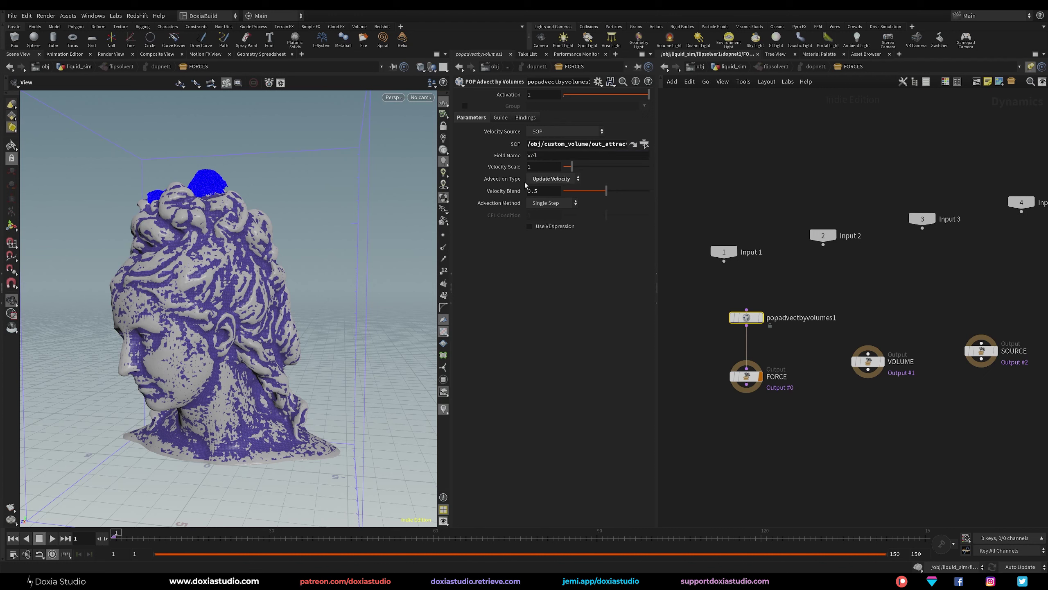
drag(548, 193, 525, 189)
text(0.75)
key(Return)
- Set the Velocity Scale of popadvectbyvolumes1 to 2.5 and return to the liquid_sim network
drag(539, 167, 521, 168)
text(5)
key(Return)
text(2.5)
key(Return)
key(u)
- Add a Null wired to the Fluid Particles output of flipsolver1 and place it beside the solver
scroll(874, 352, up, 3)
middle_drag(866, 345, 881, 302)
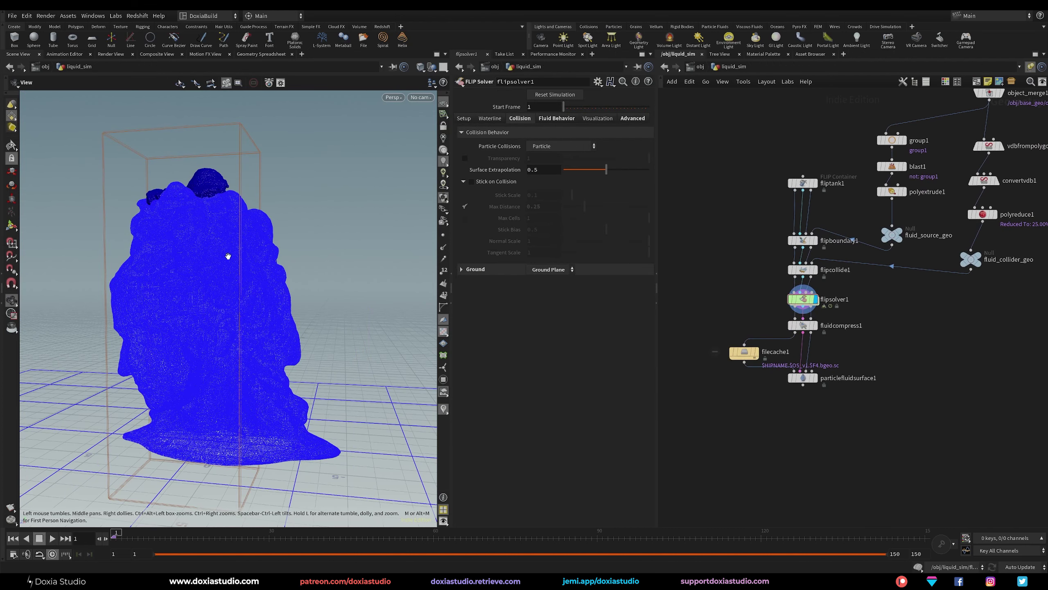
drag(228, 256, 255, 274)
scroll(255, 274, up, 3)
middle_drag(255, 274, 252, 253)
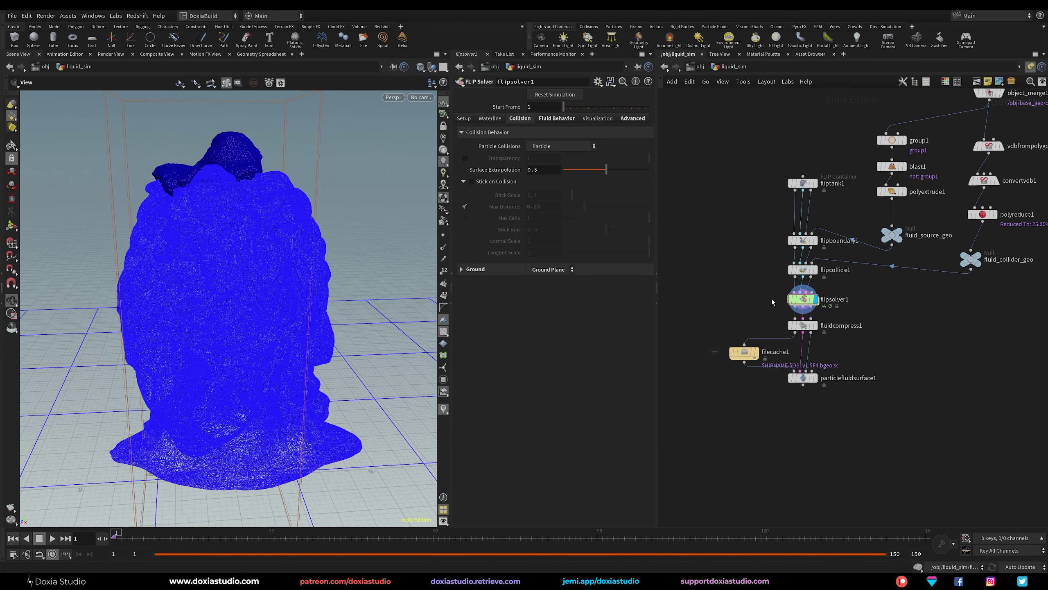
mouse_move(785, 308)
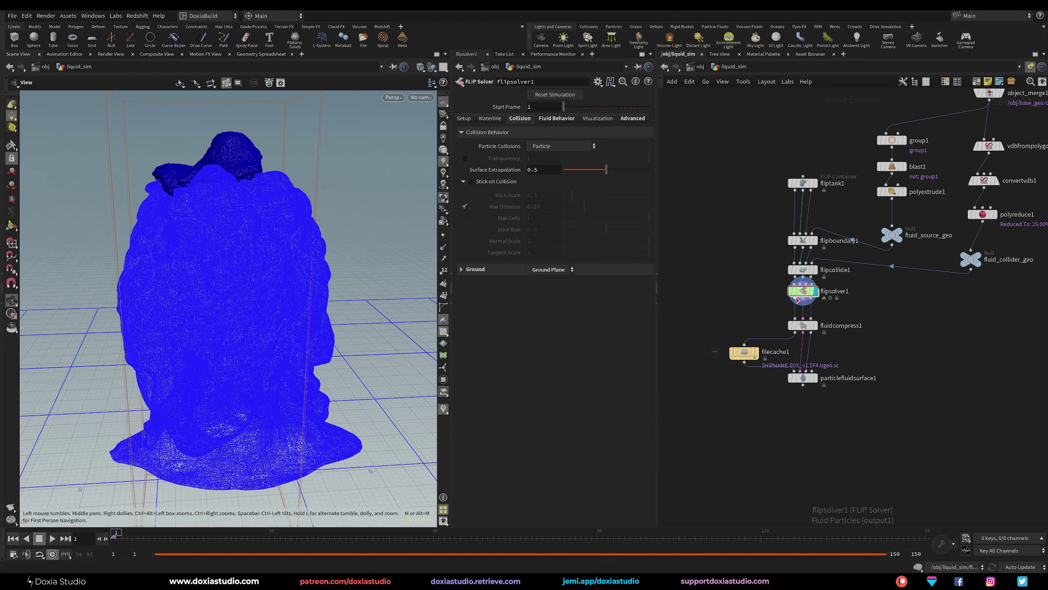
key(Tab)
key(Return)
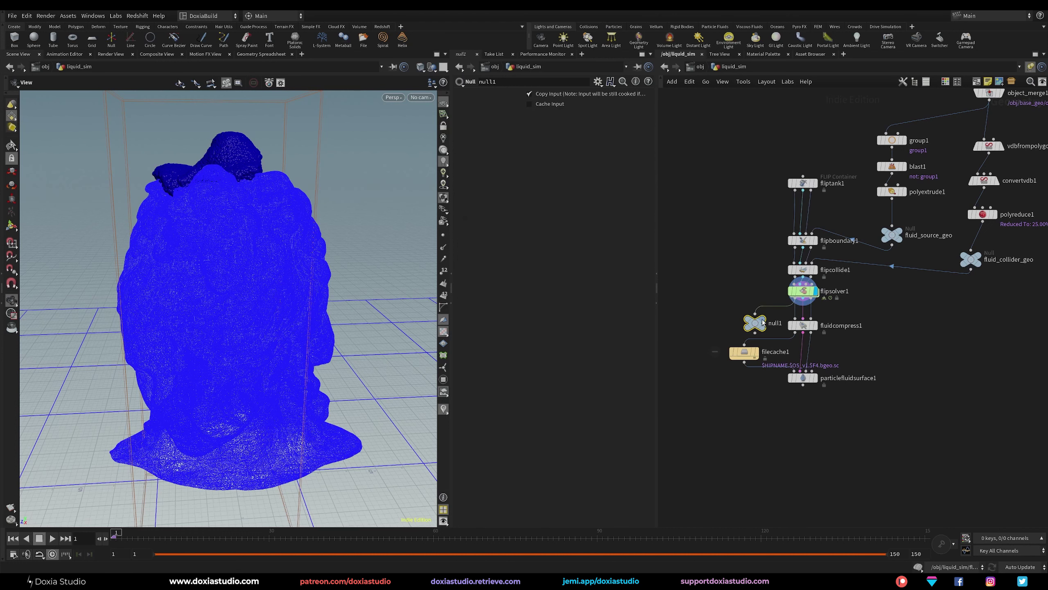
click(739, 305)
- Rename the new Null as particles and display its output in the viewport
click(762, 306)
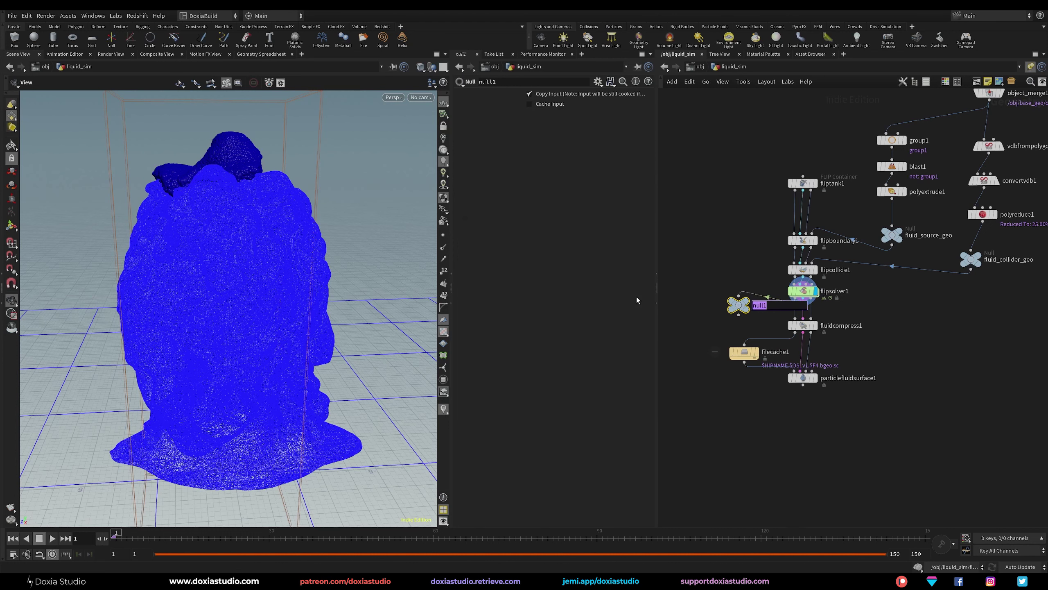
text(particles)
key(Return)
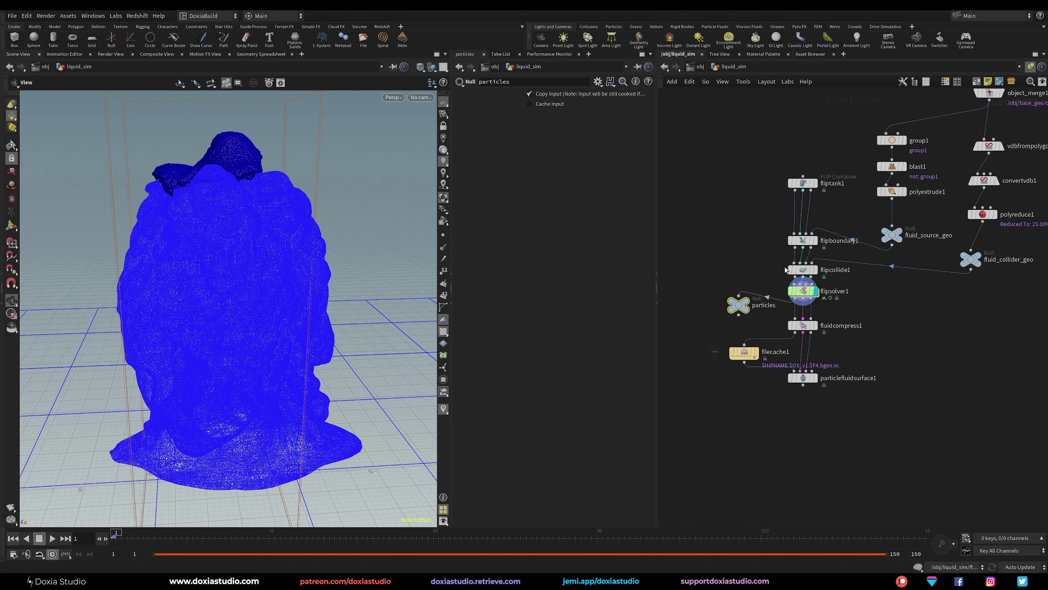
key(r)
drag(743, 307, 741, 312)
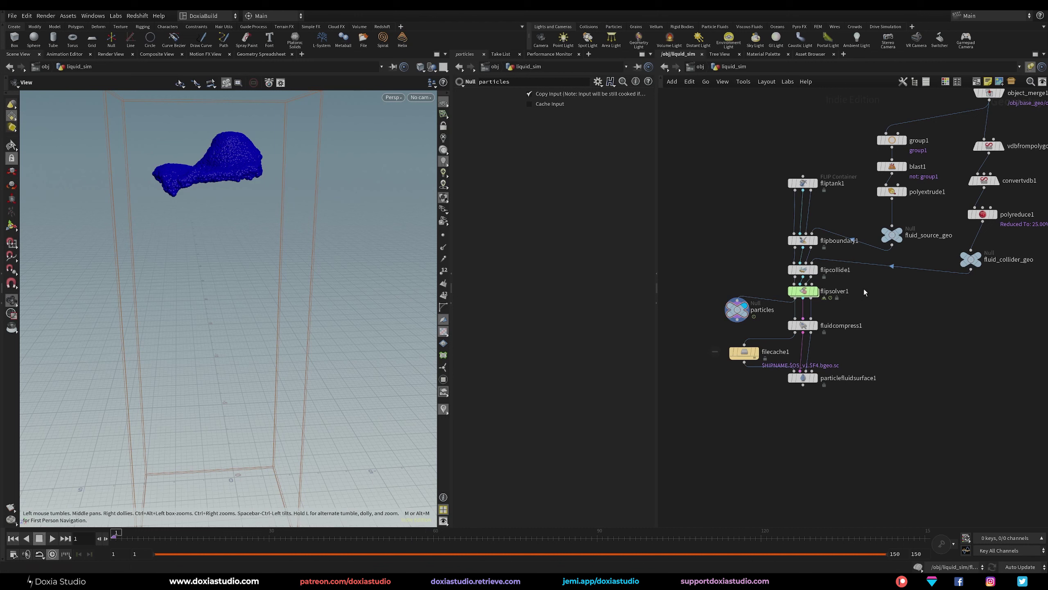
- Set the Cache Memory of flipsolver1 to 25000 MB in its simulation setup
click(790, 289)
click(463, 118)
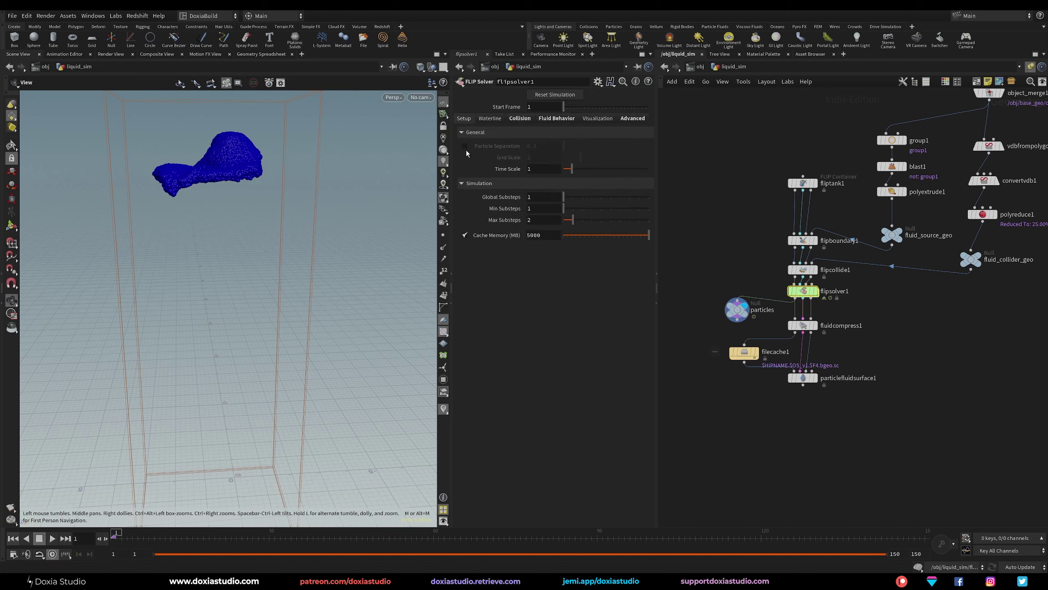
click(528, 236)
text(2)
key(Return)
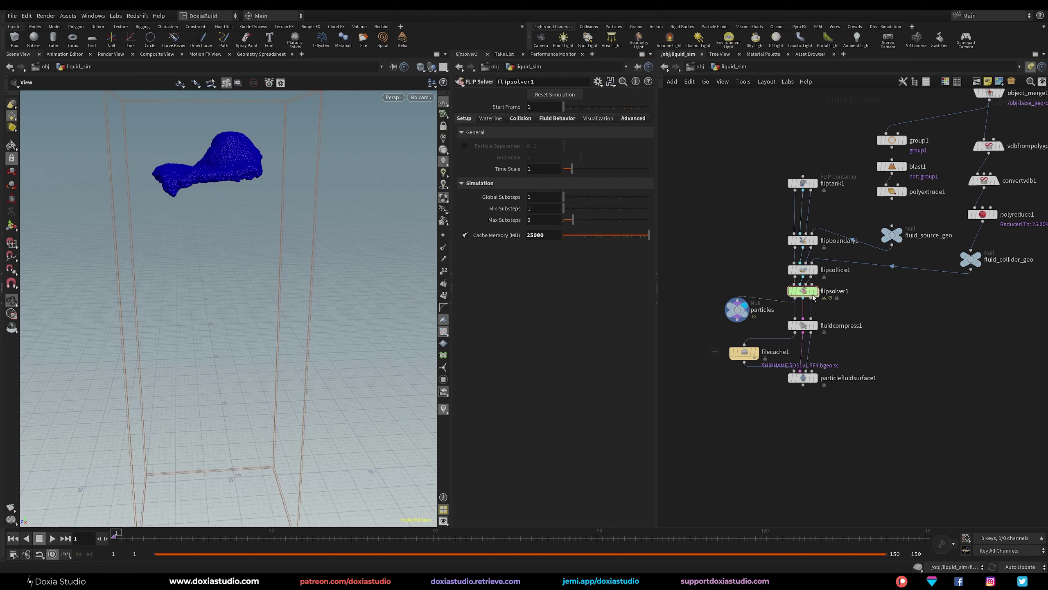
- Simulate the fluid particles up to frame 90
mouse_move(739, 314)
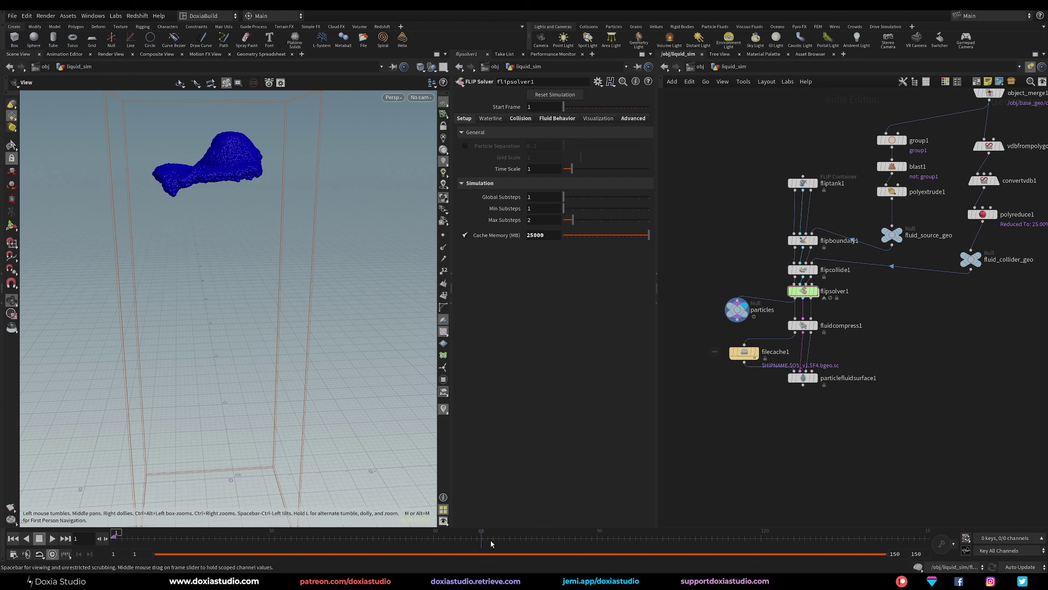
click(599, 543)
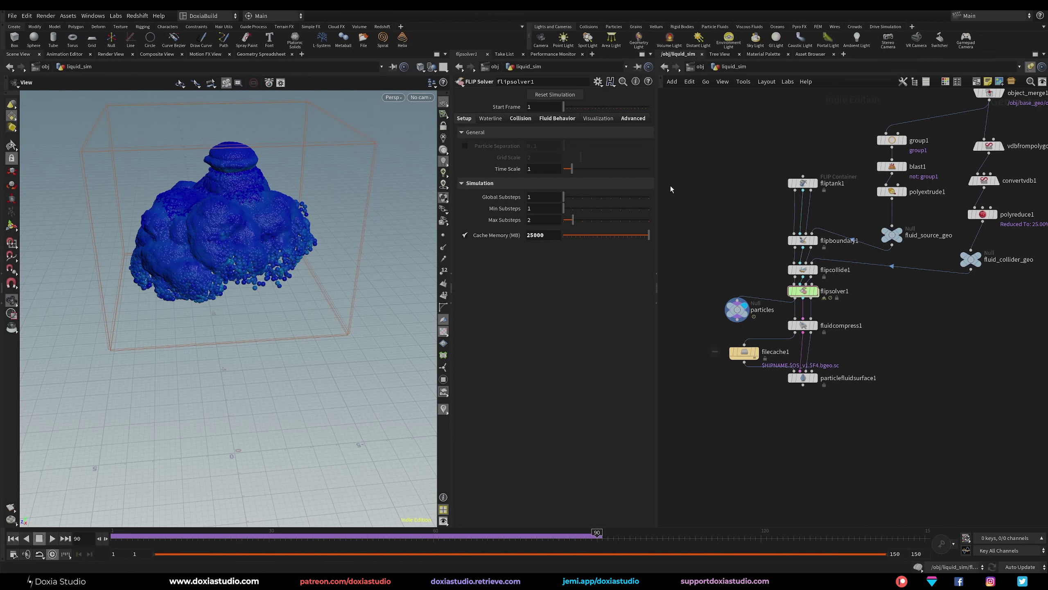
mouse_move(289, 305)
mouse_down()
mouse_move(285, 272)
mouse_move(273, 297)
mouse_move(297, 317)
mouse_up()
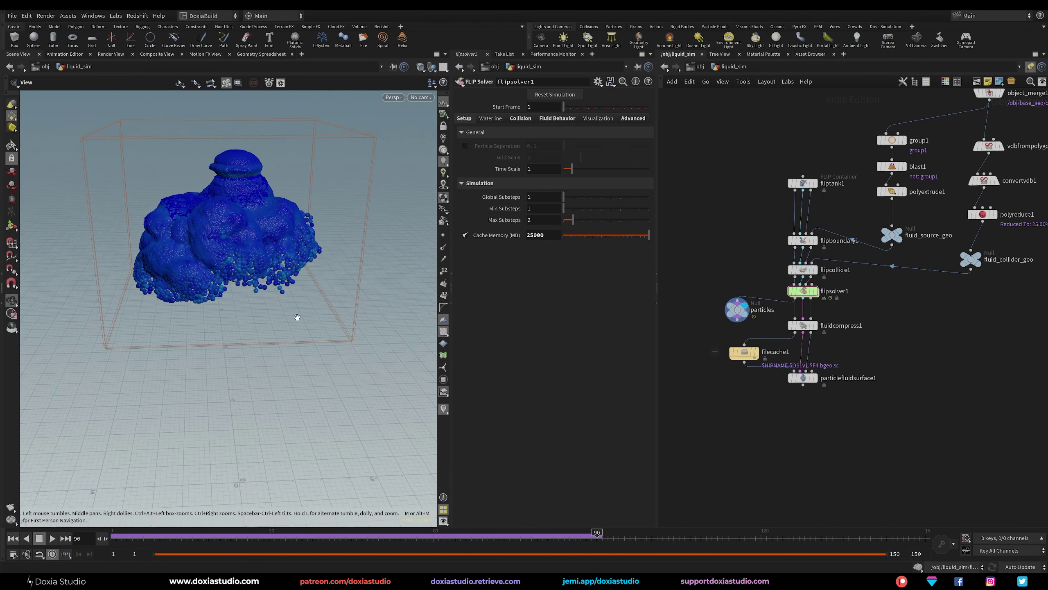
- Scrub the cached simulation to examine how the particles spread over the head, and return to frame 1
drag(163, 536, 275, 534)
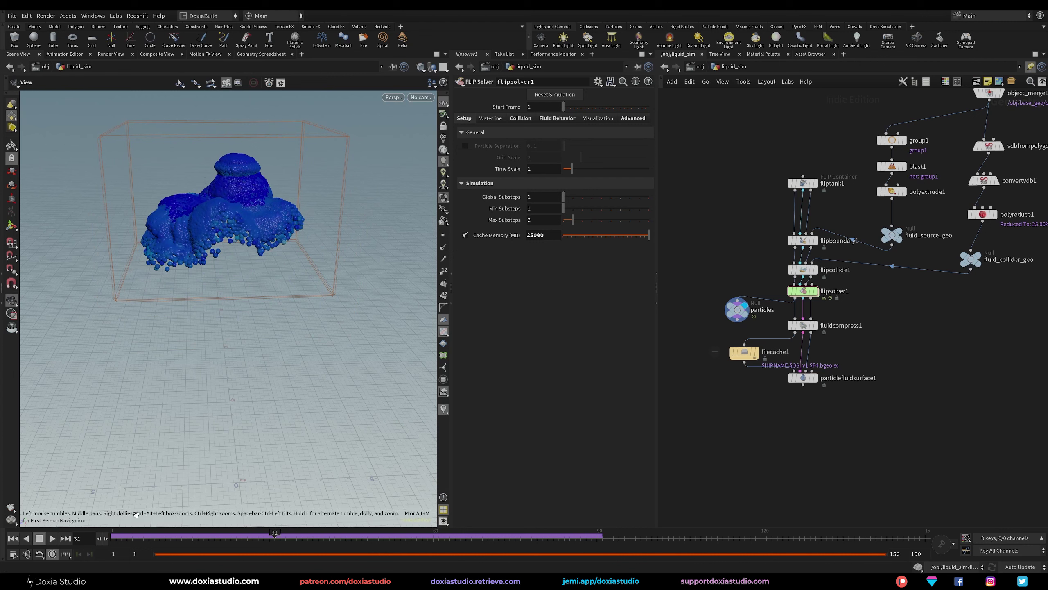
drag(134, 539, 460, 537)
mouse_move(809, 294)
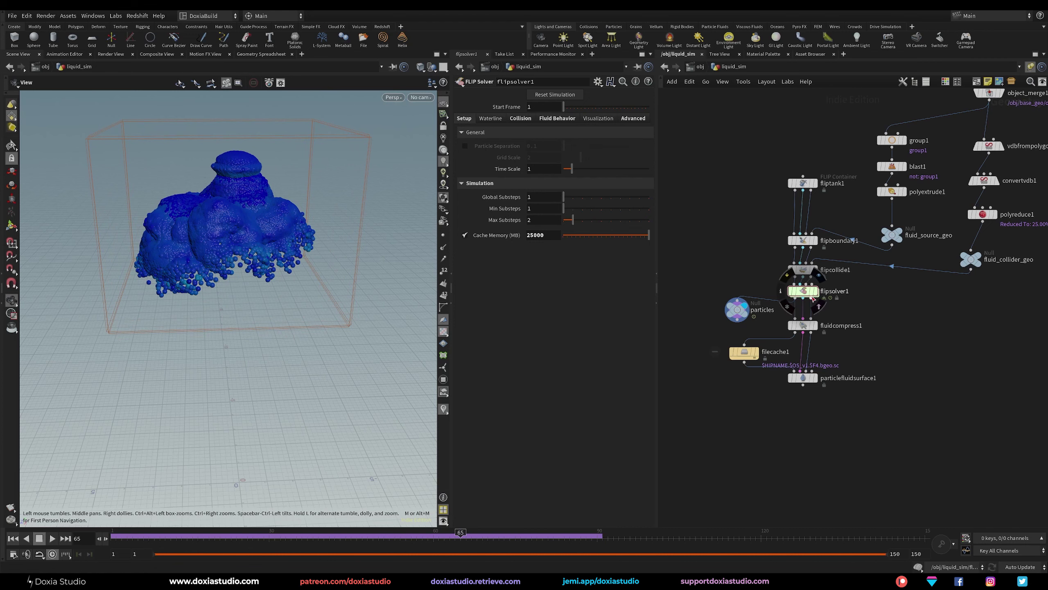
scroll(249, 276, up, 3)
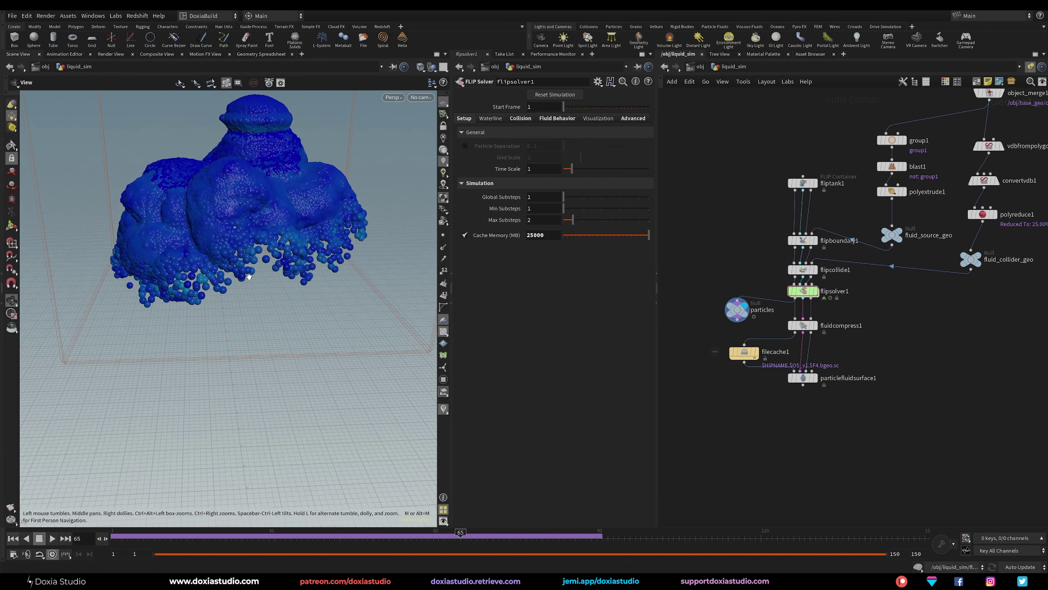
drag(249, 276, 262, 330)
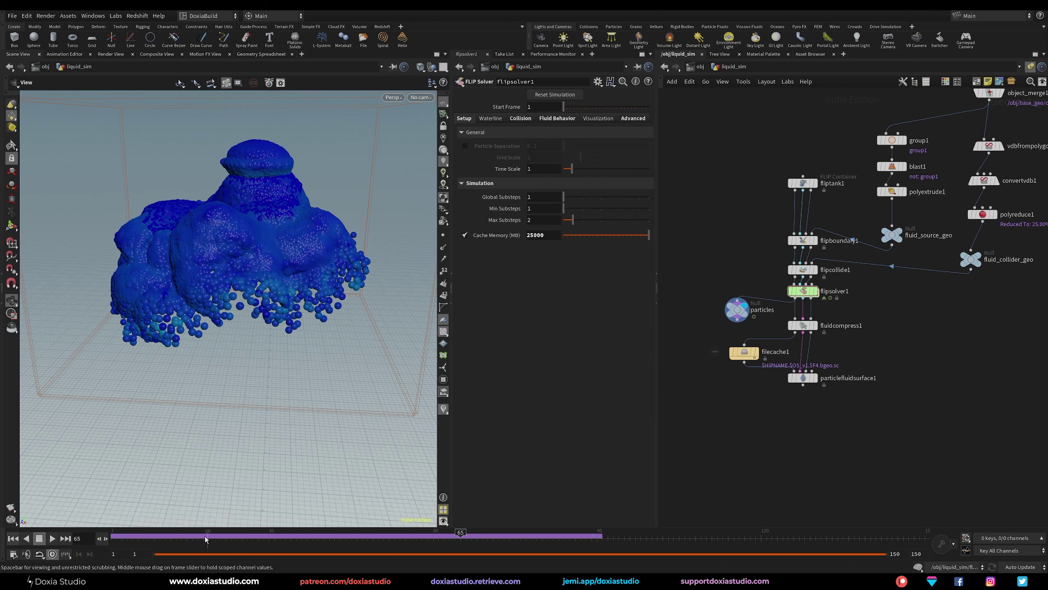
drag(186, 538, 77, 532)
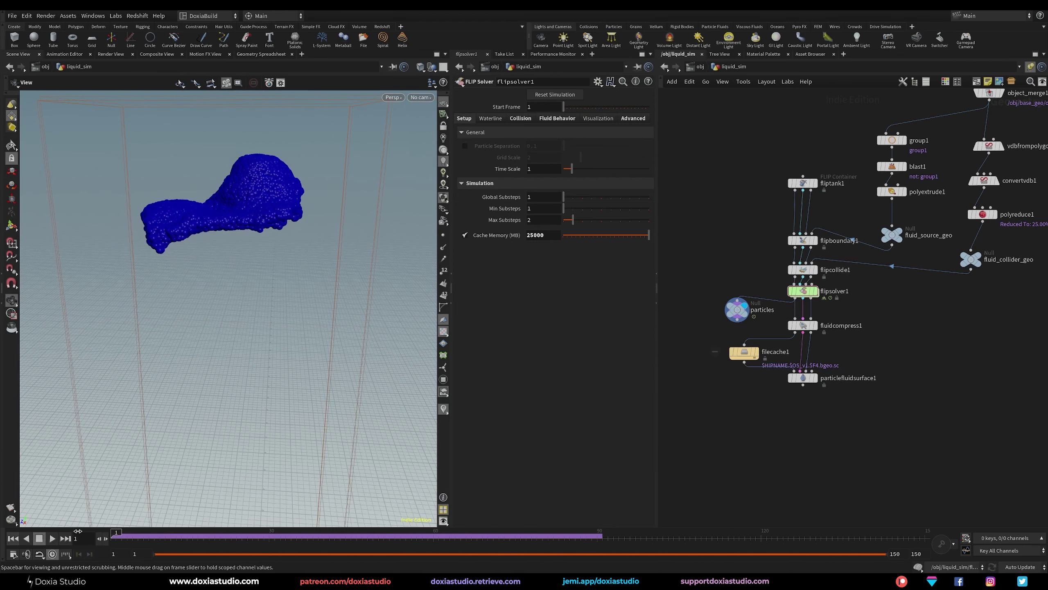
- Review the Velocity Blend, Velocity Scale and Advection Type options of popadvectbyvolumes1 in flipsolver1, and scrub the liquid_sim particles to frame 47
double_click(802, 291)
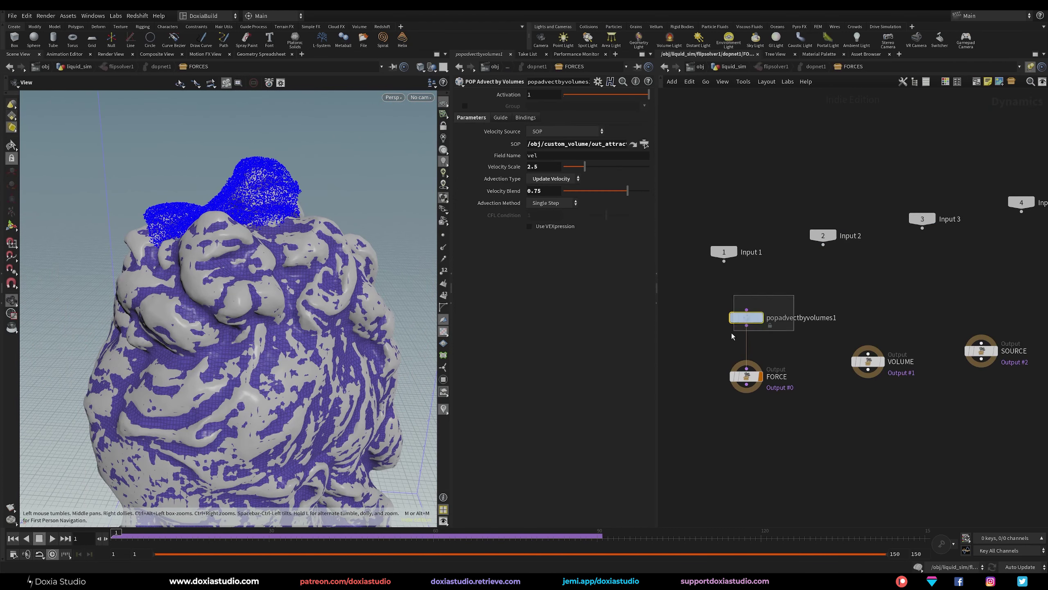
double_click(538, 192)
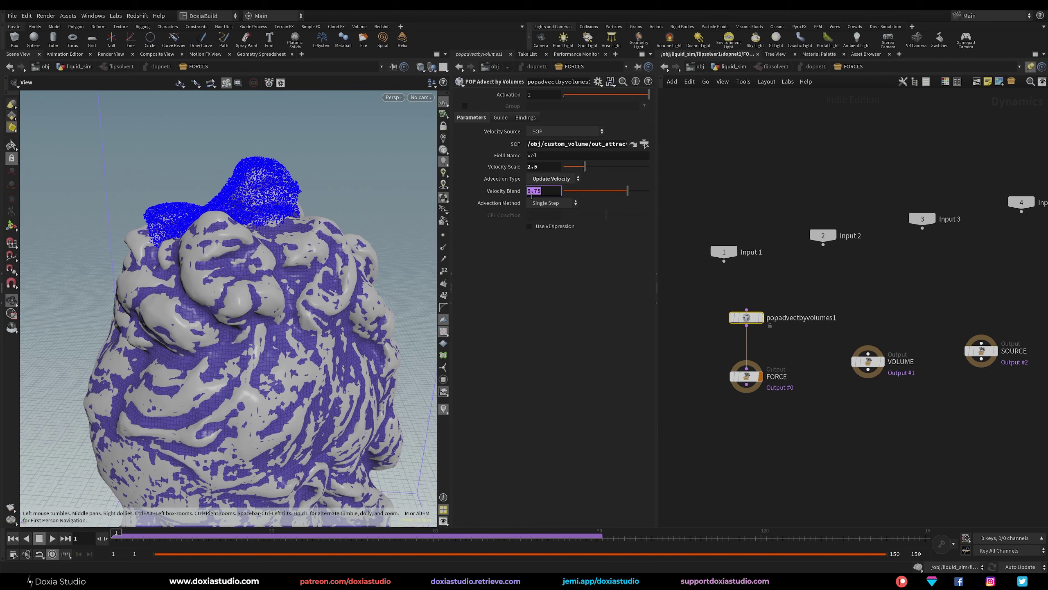
double_click(543, 167)
click(571, 179)
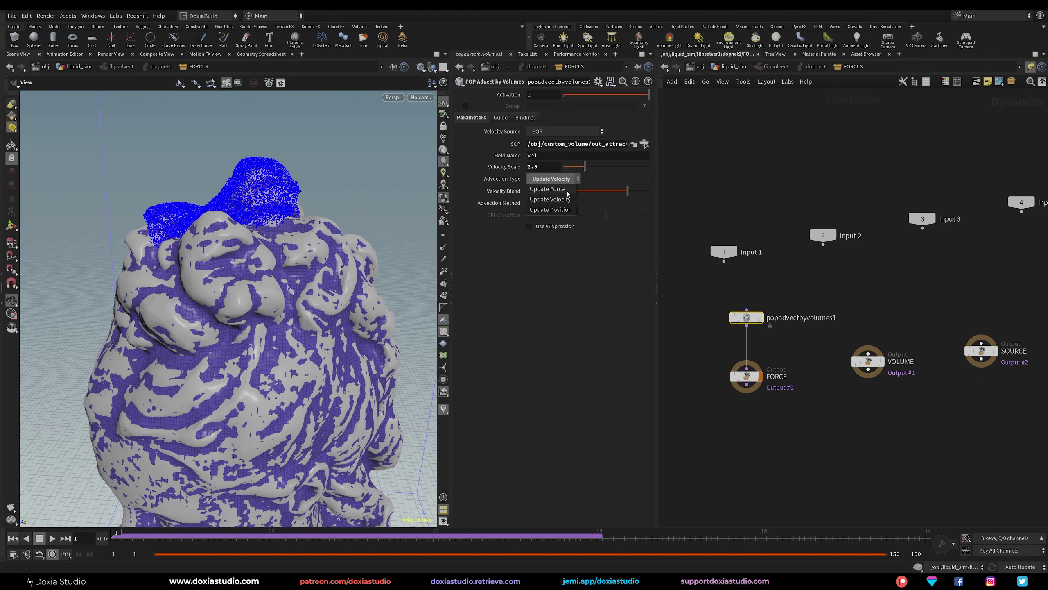
click(750, 174)
click(742, 179)
key(u)
key(u)
key(u)
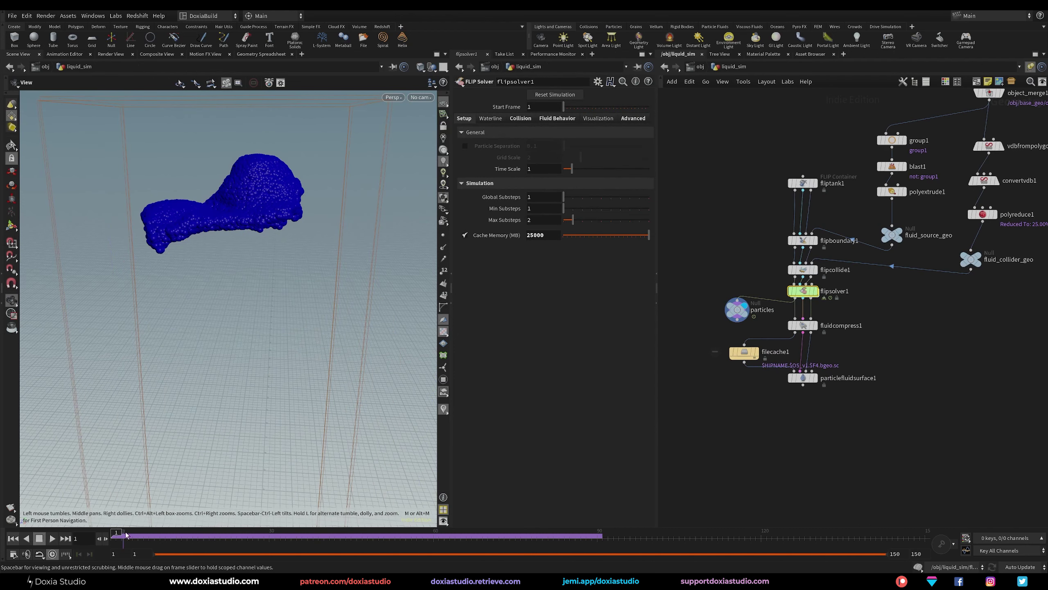
drag(119, 537, 362, 528)
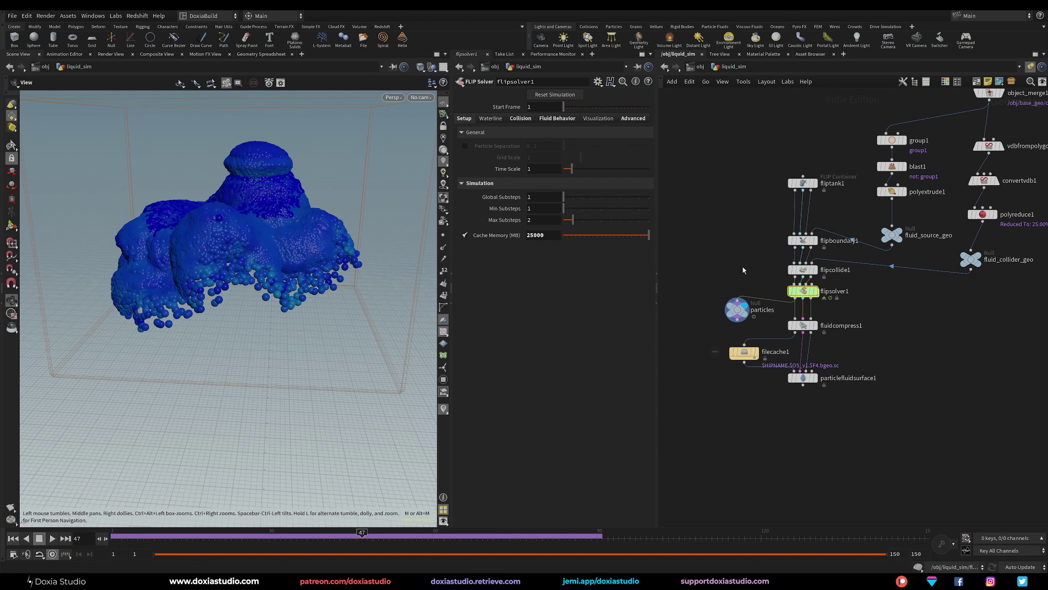
- Space out the network by moving the particles null away from flipsolver1 and particlefluidsurface1 slightly below filecache1
middle_drag(705, 250, 716, 211)
drag(751, 272, 696, 278)
middle_drag(716, 229, 745, 201)
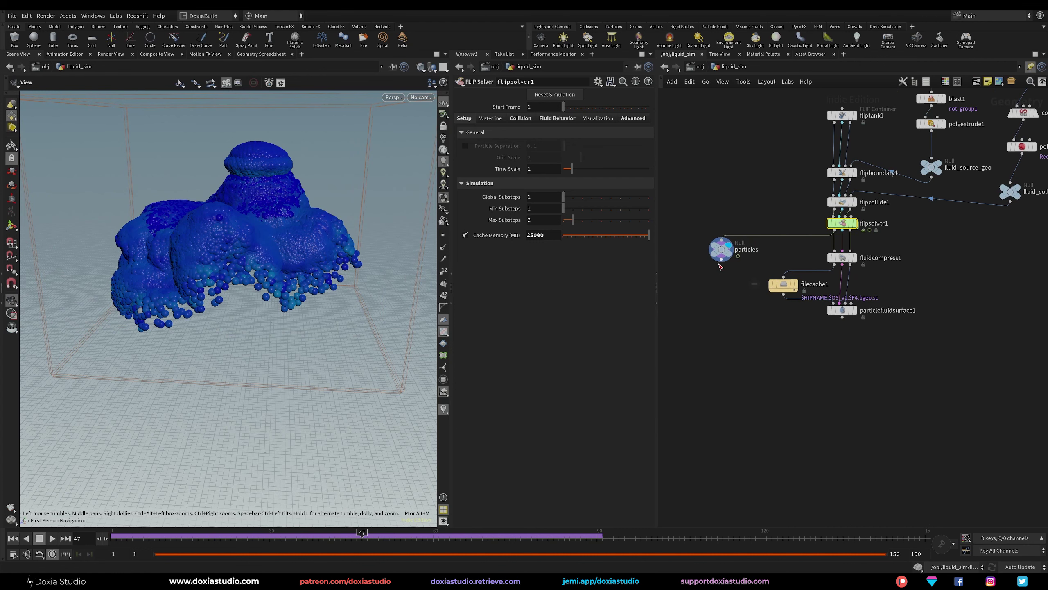
drag(925, 244, 775, 344)
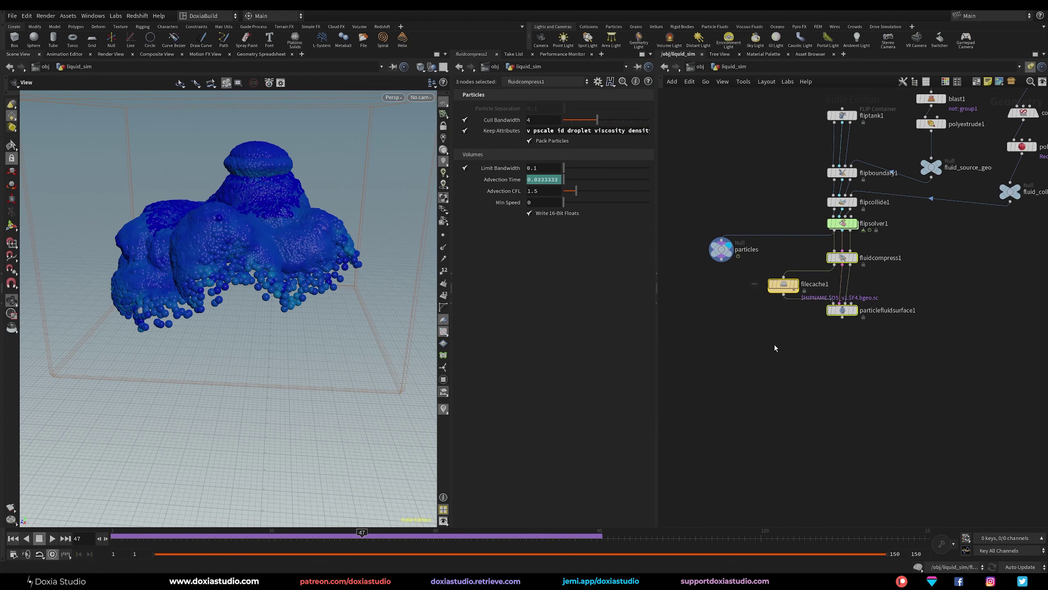
click(794, 342)
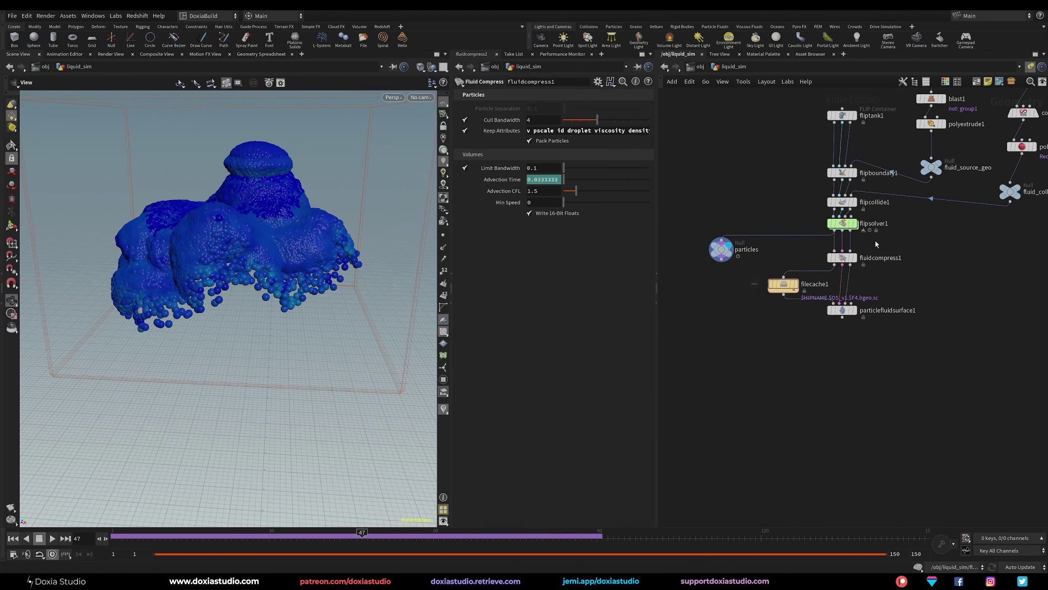
drag(850, 311, 850, 321)
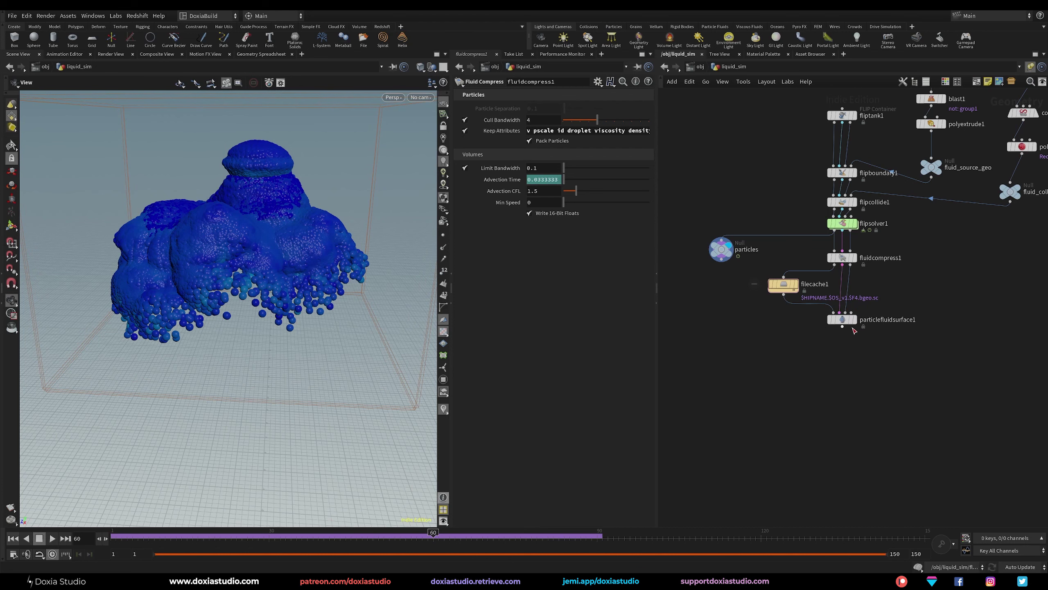
- Add a File Cache node below the particles null, wired to it, and name it fluid_sim_particles
key(Tab)
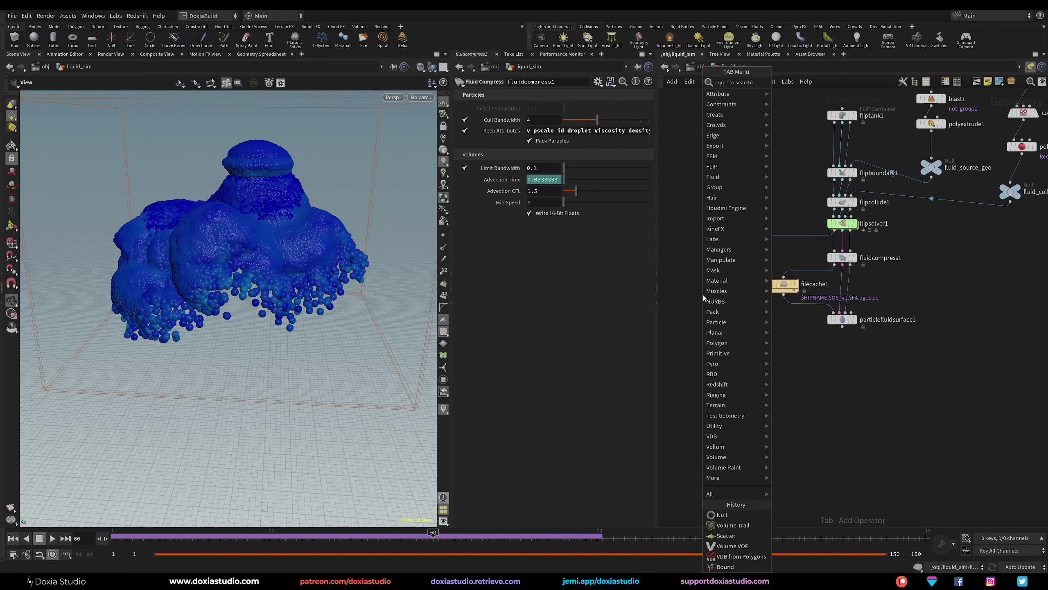
text(file)
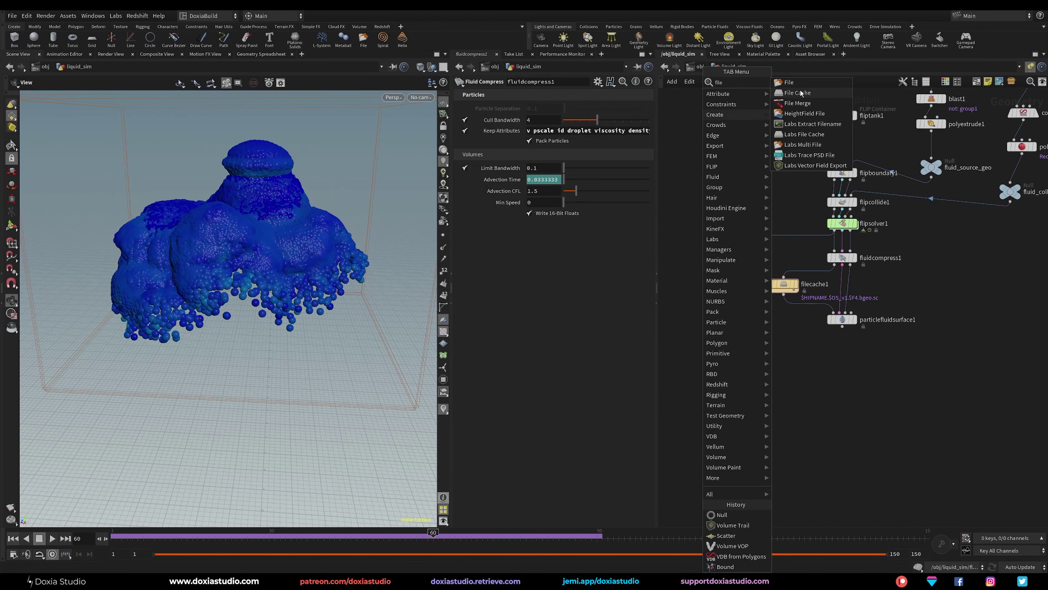
click(797, 93)
click(679, 288)
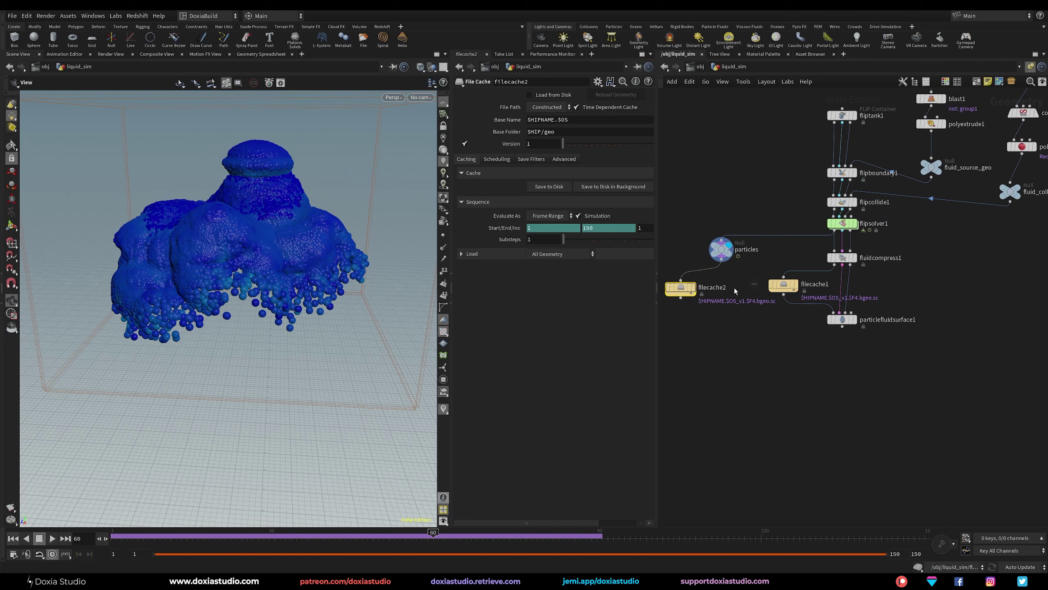
double_click(721, 288)
text(fluid_sim_particles)
key(Return)
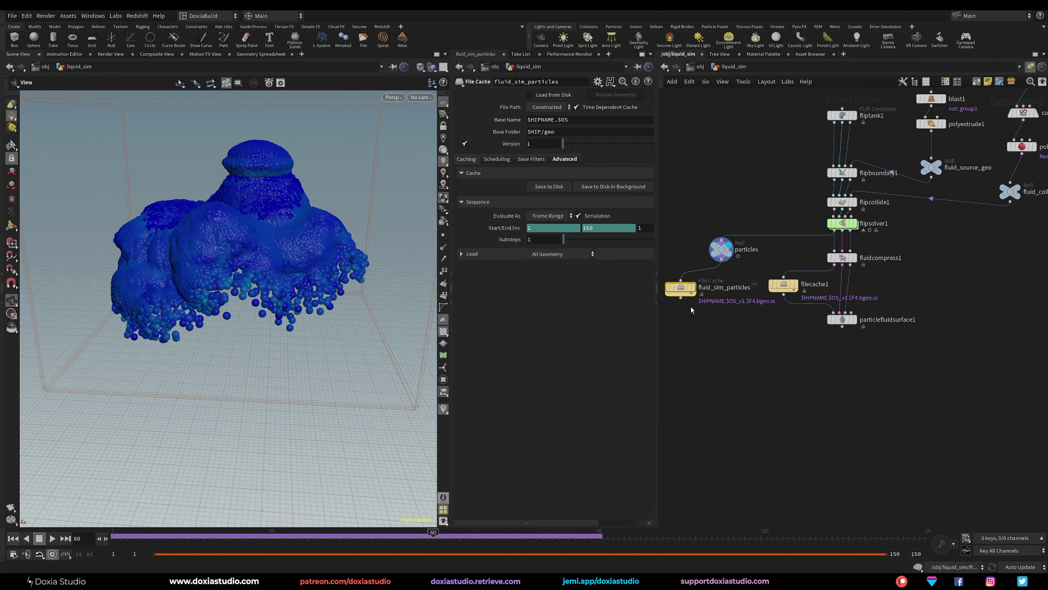
- Add a Particle Fluid Surface node below fluid_sim_particles, wired to it, and display its mesh
click(681, 298)
key(Tab)
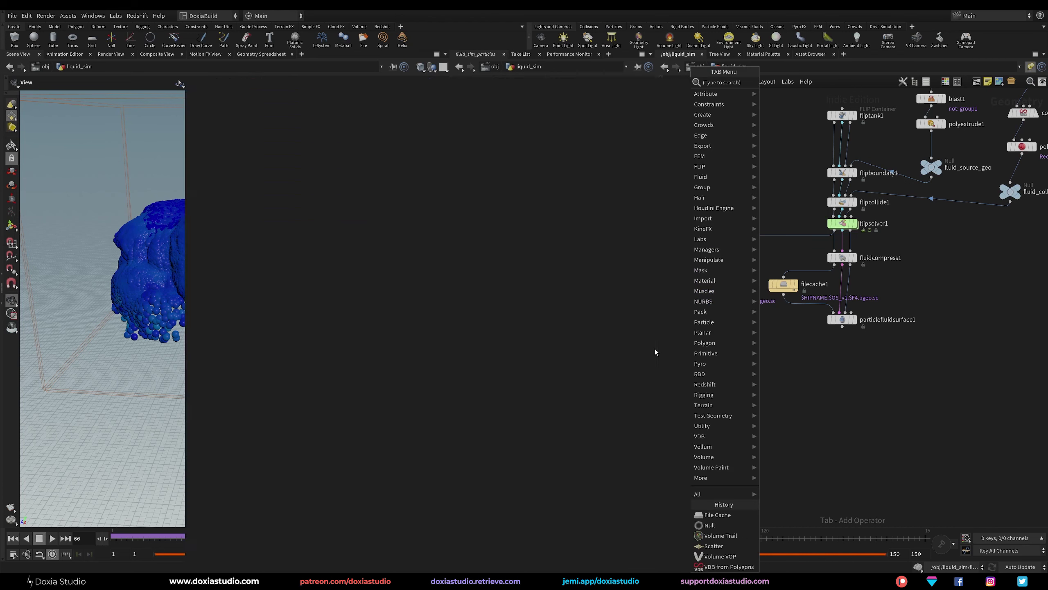
text(particle)
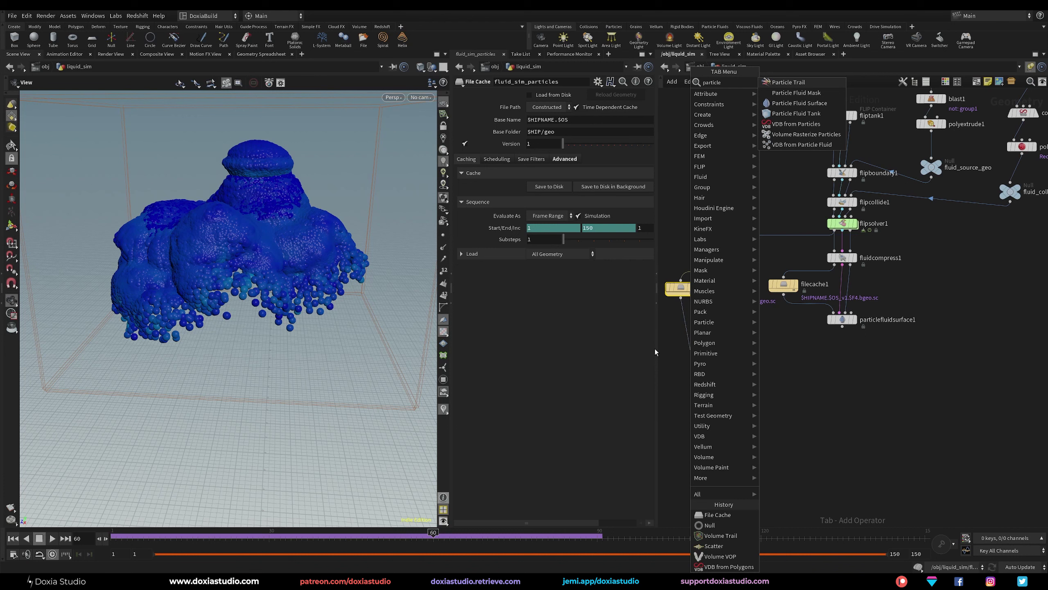
click(805, 104)
click(703, 352)
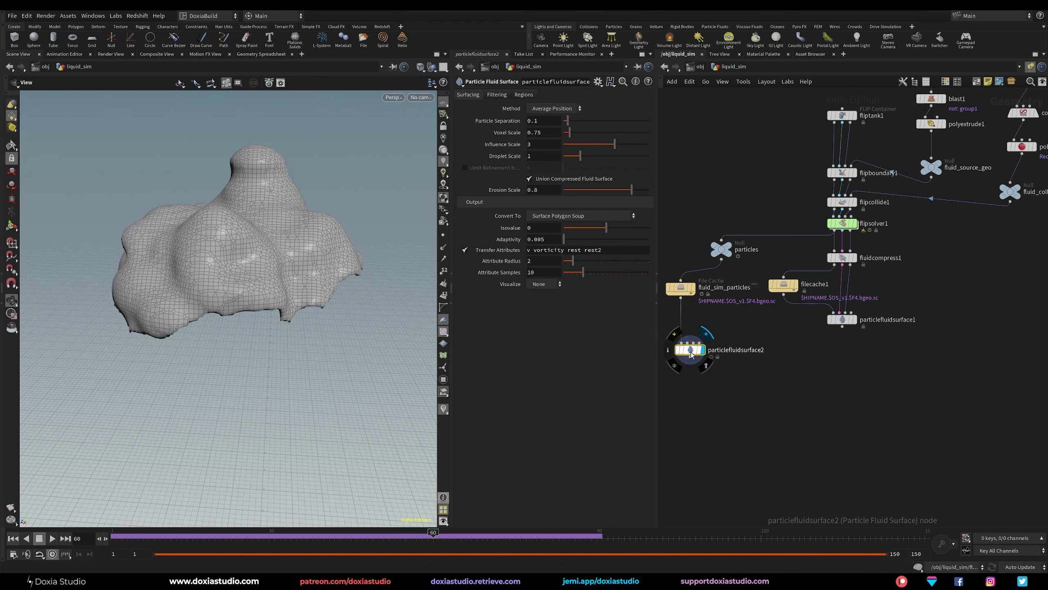
- Check the particle separation of fliptank1 and set particlefluidsurface2's Particle Separation to the same 0.05
drag(690, 351, 688, 352)
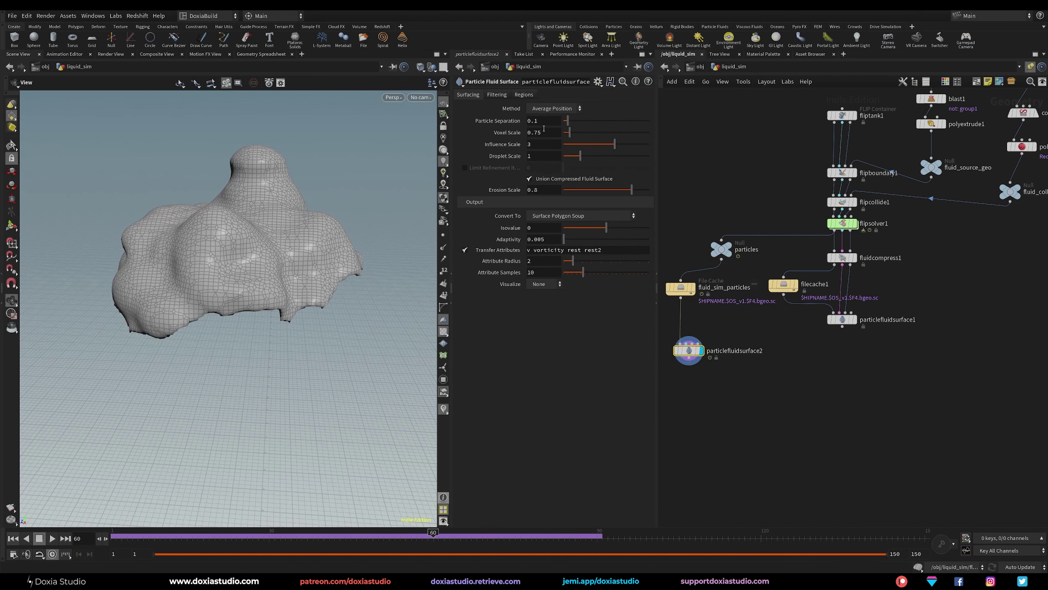
drag(544, 122, 526, 123)
click(842, 115)
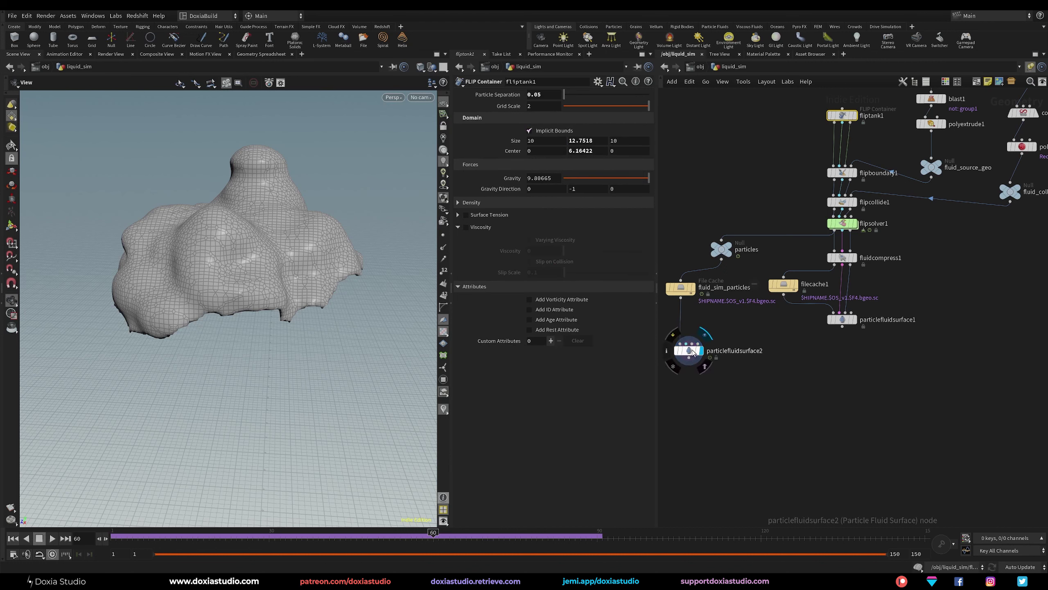
click(688, 350)
drag(542, 121, 521, 123)
text(0.05)
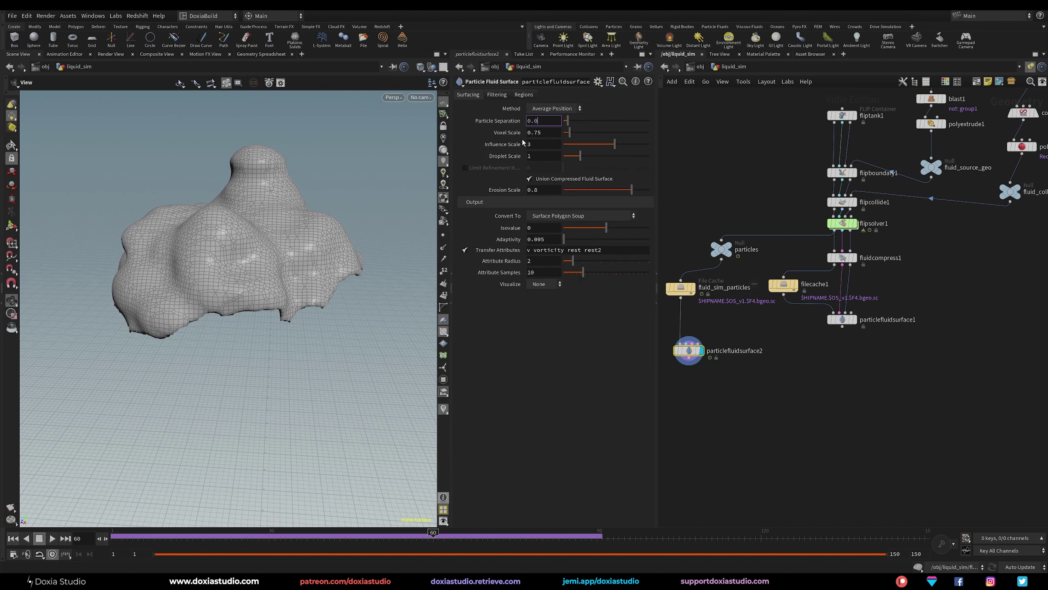
key(Return)
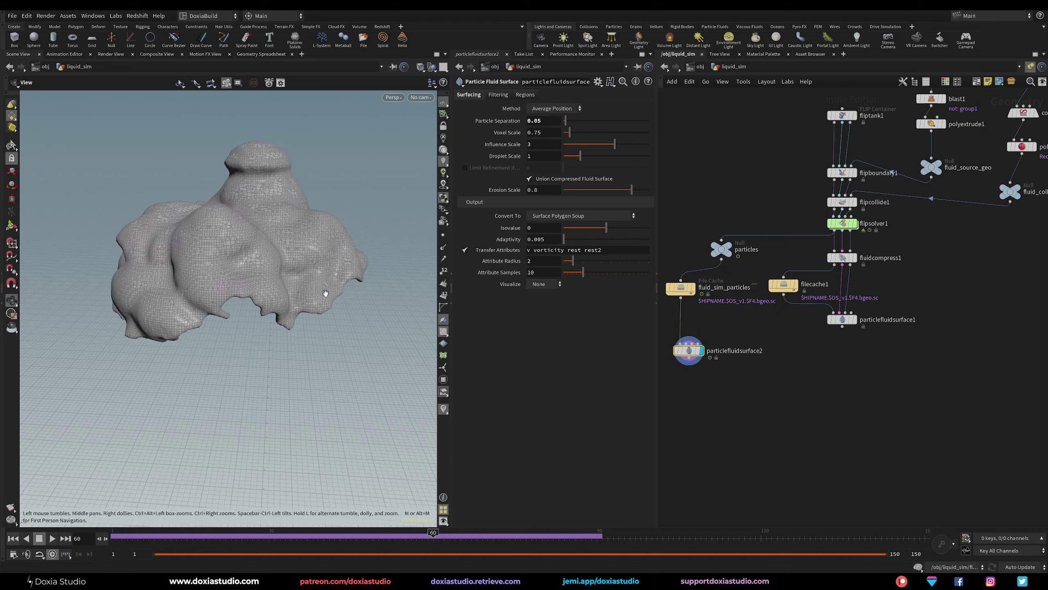
- Add a File Cache node below particlefluidsurface2, wired to its output
scroll(494, 104, down, 5)
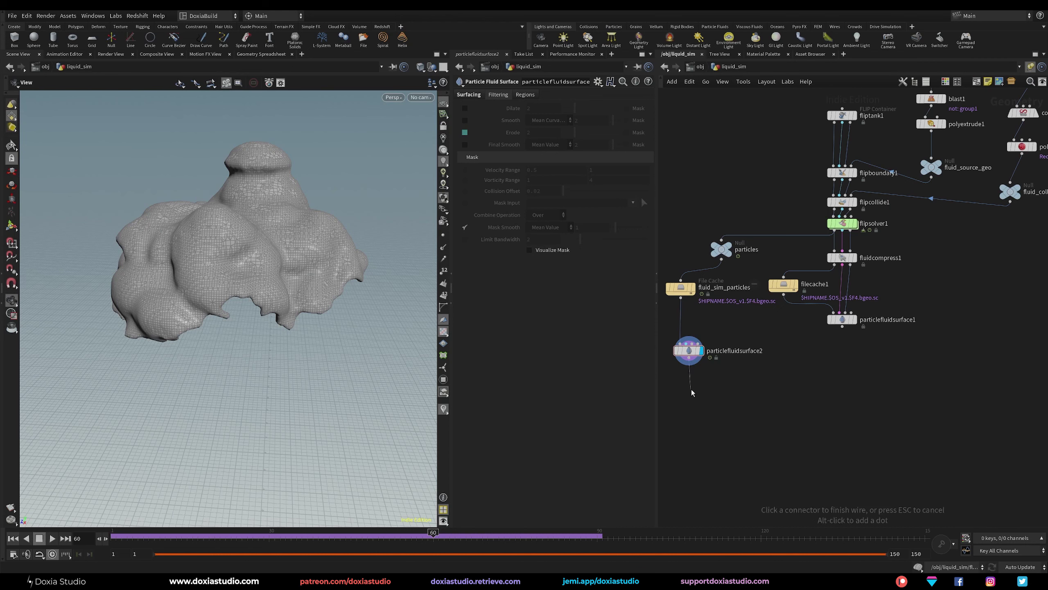
key(Tab)
text(file)
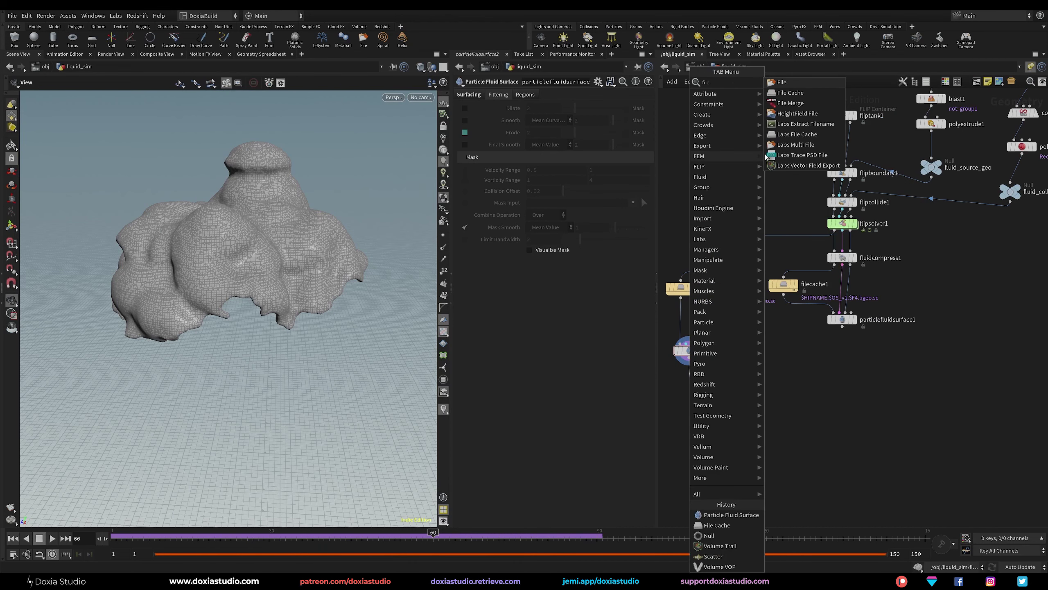
click(792, 94)
click(678, 286)
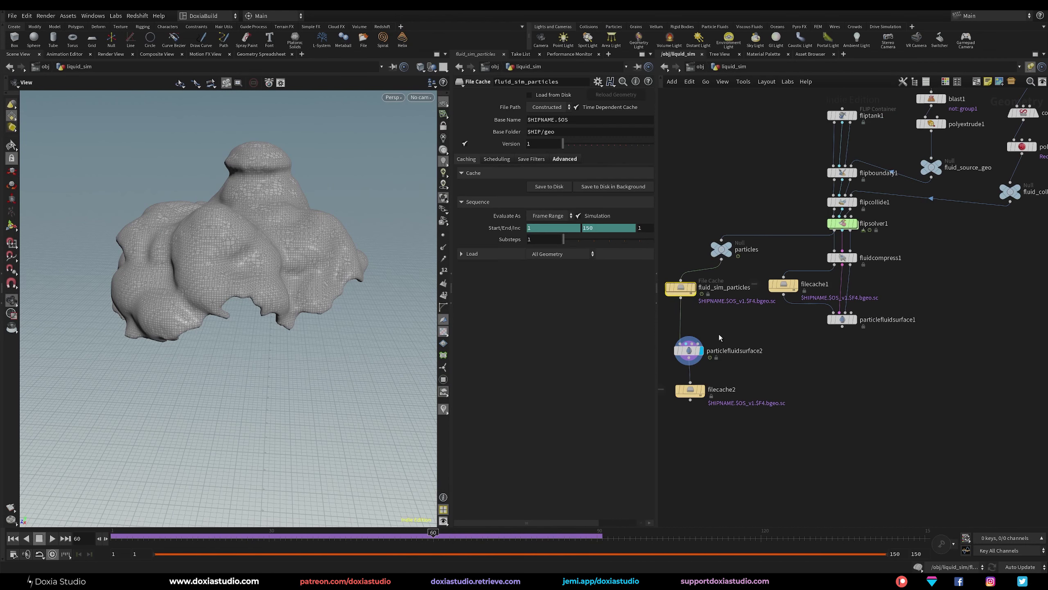
click(693, 390)
click(723, 327)
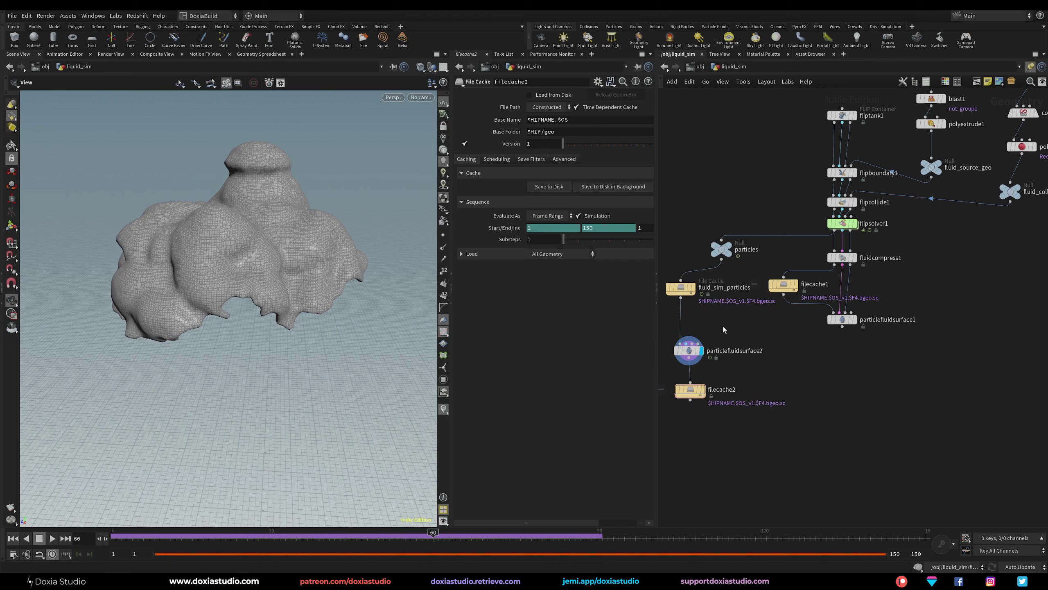
- Tidy the positions of fluid_sim_particles and the new mesh cache node, and rename the latter fuild_mesh
click(682, 288)
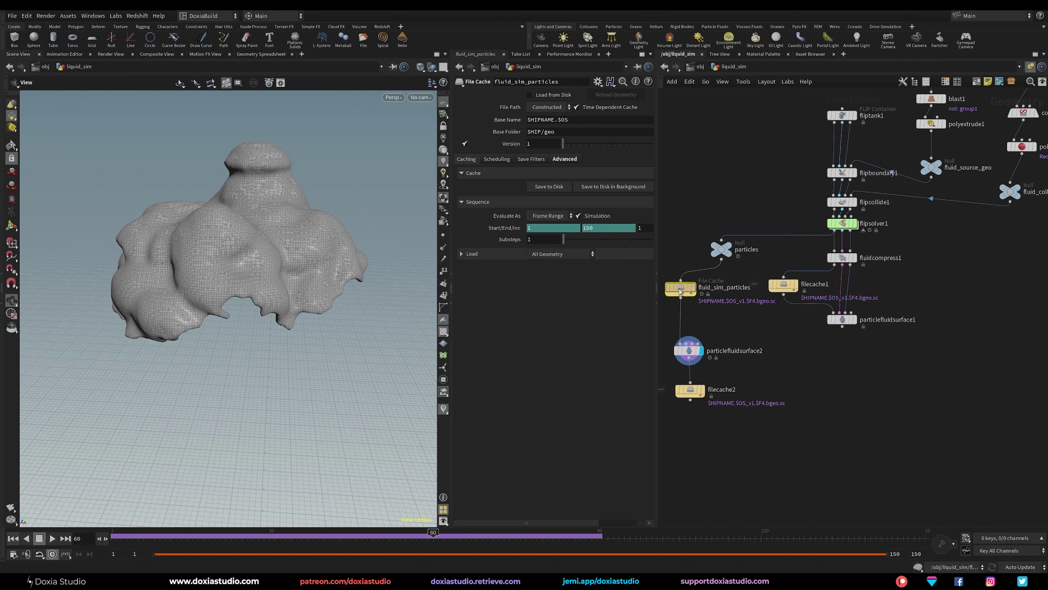
drag(683, 290, 687, 287)
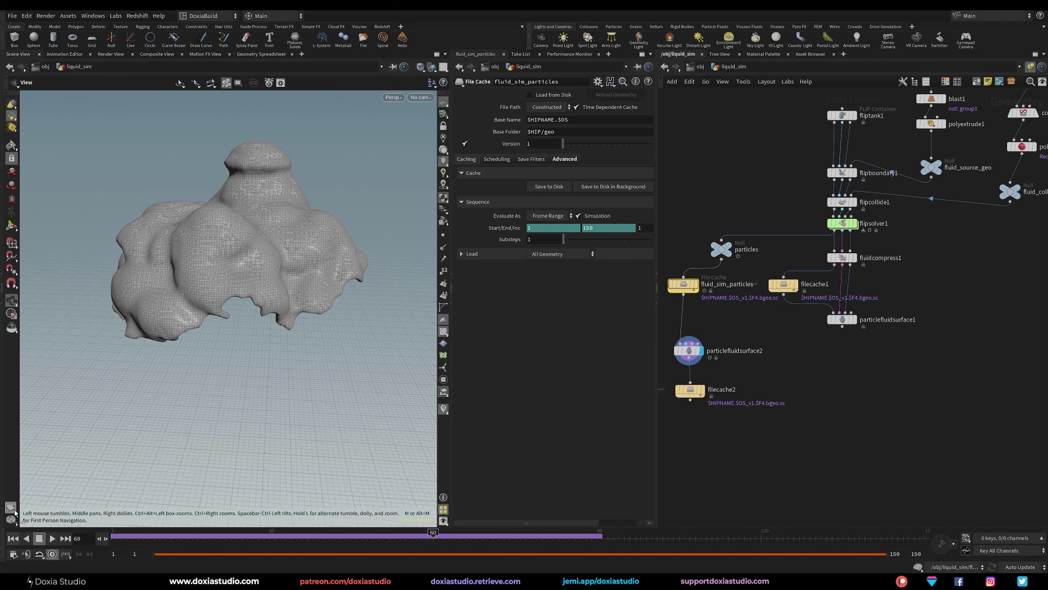
drag(695, 391, 693, 397)
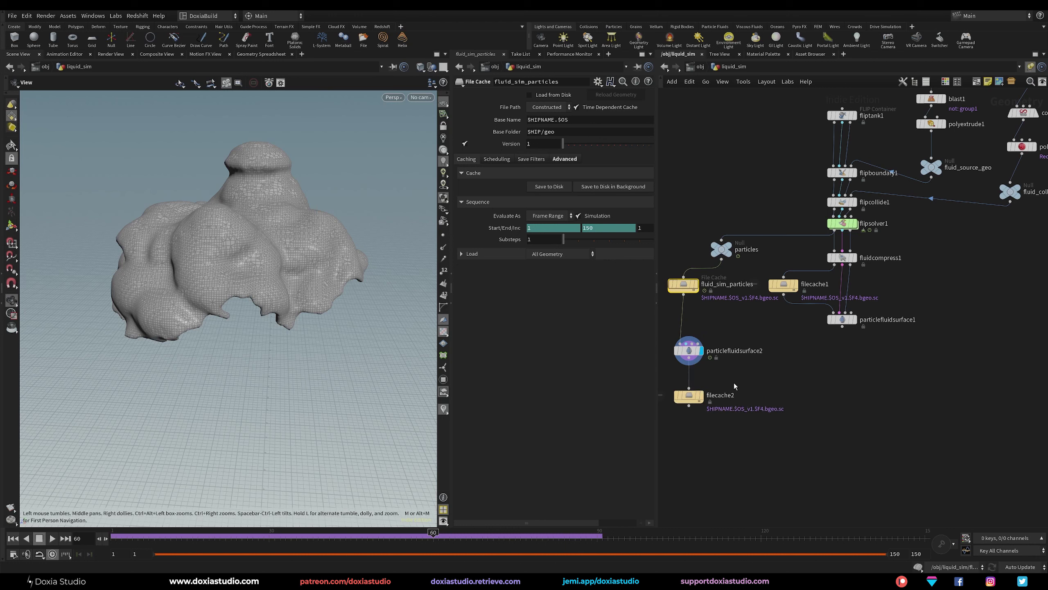
drag(754, 326, 680, 414)
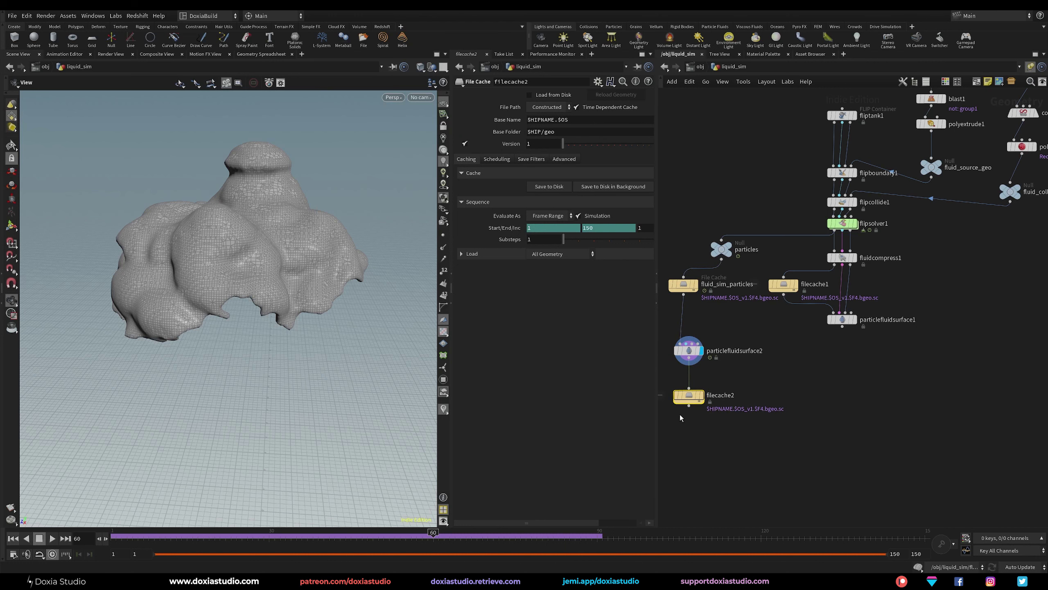
double_click(723, 397)
text(fuild_mesh)
key(Return)
- Shift fluidcompress1, filecache1 and particlefluidsurface1 slightly away from the fluid_sim_particles branch
drag(947, 253, 795, 353)
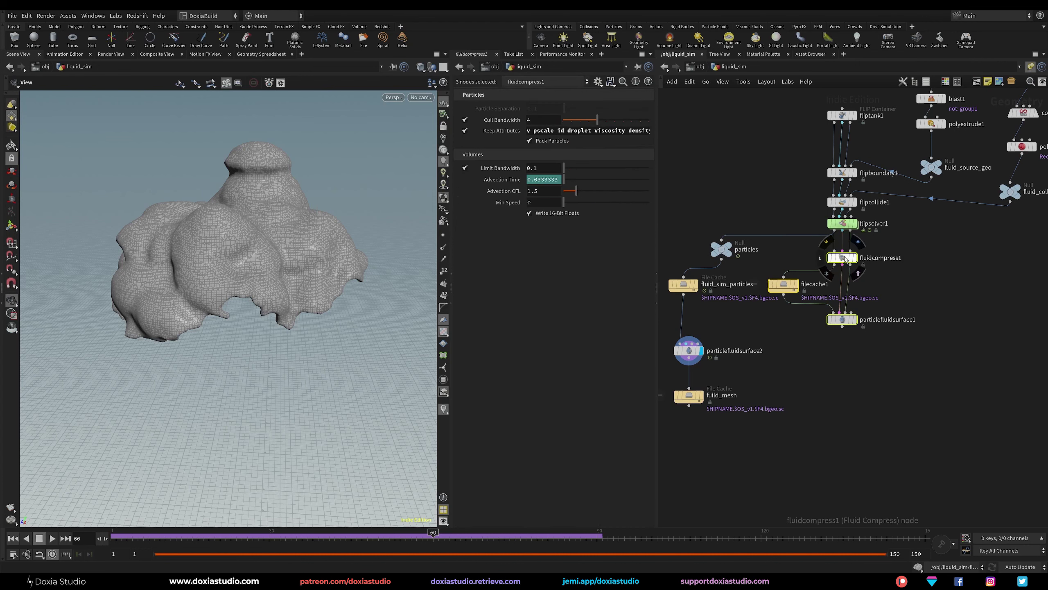
drag(842, 258, 851, 262)
drag(795, 289, 816, 325)
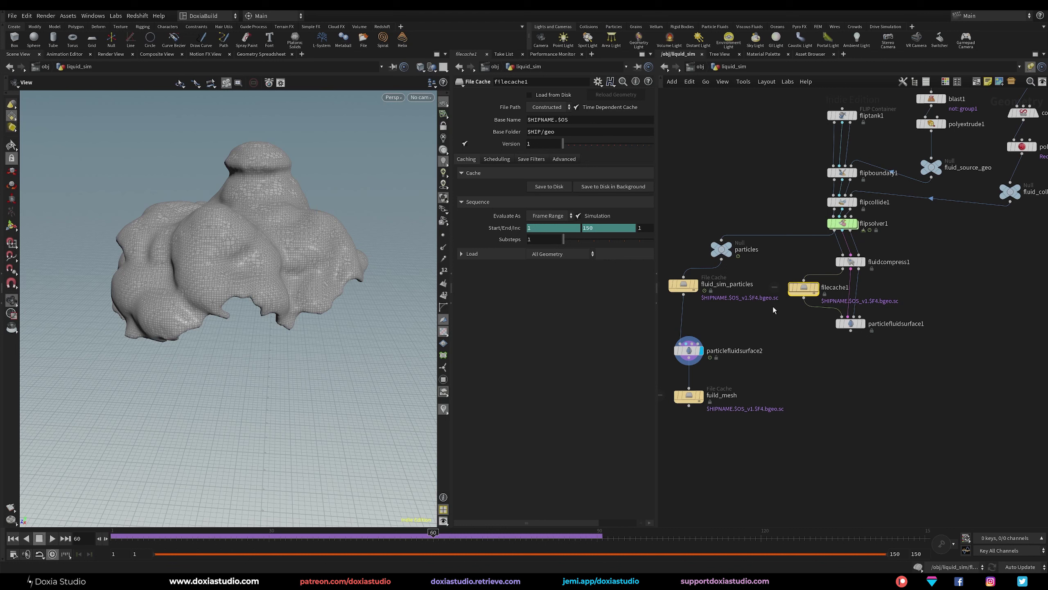
drag(852, 325, 858, 331)
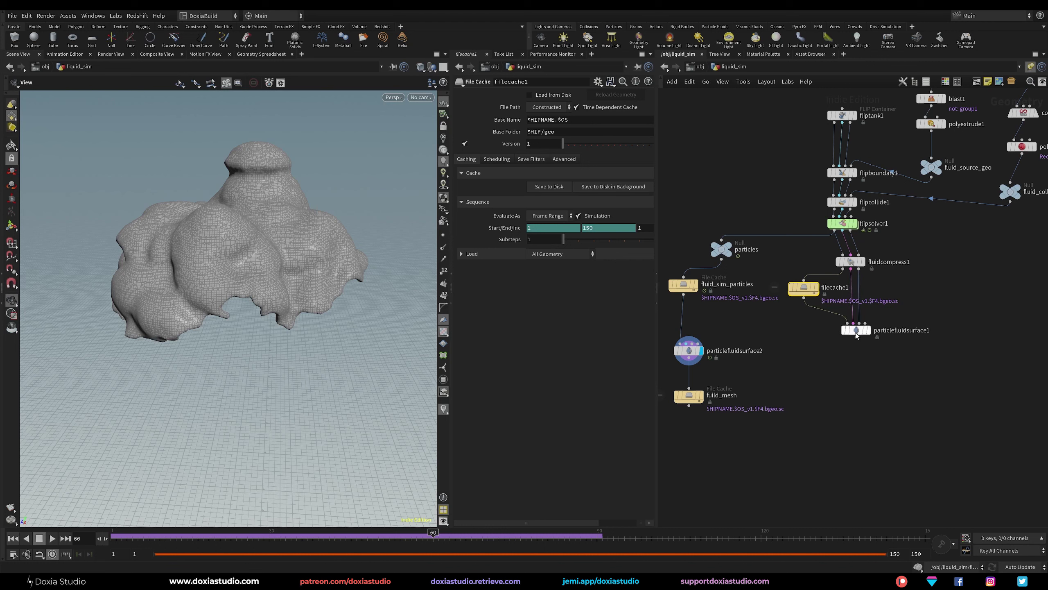
click(928, 292)
drag(855, 263, 853, 261)
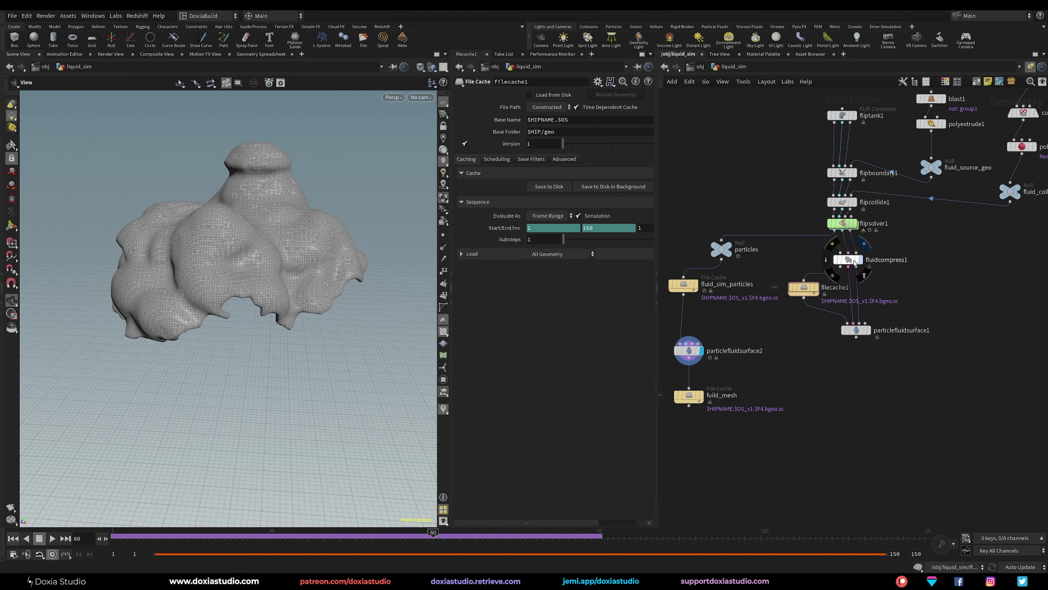
- Display fluidcompress1 at frame 61, and show the mesh of particlefluidsurface1 for comparison
click(865, 244)
drag(141, 537, 467, 550)
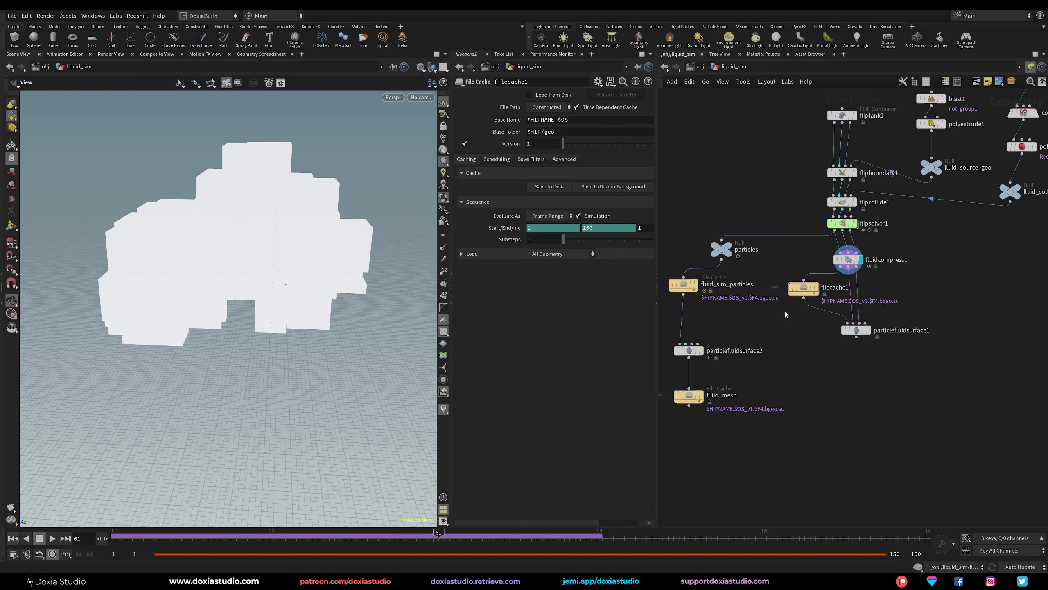
mouse_move(869, 333)
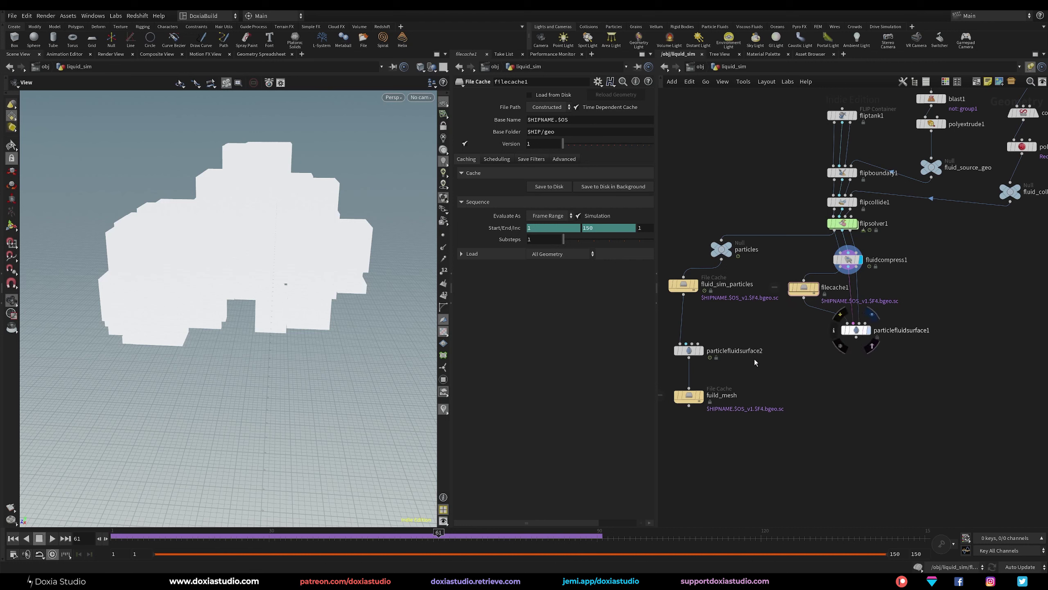
drag(902, 364, 822, 324)
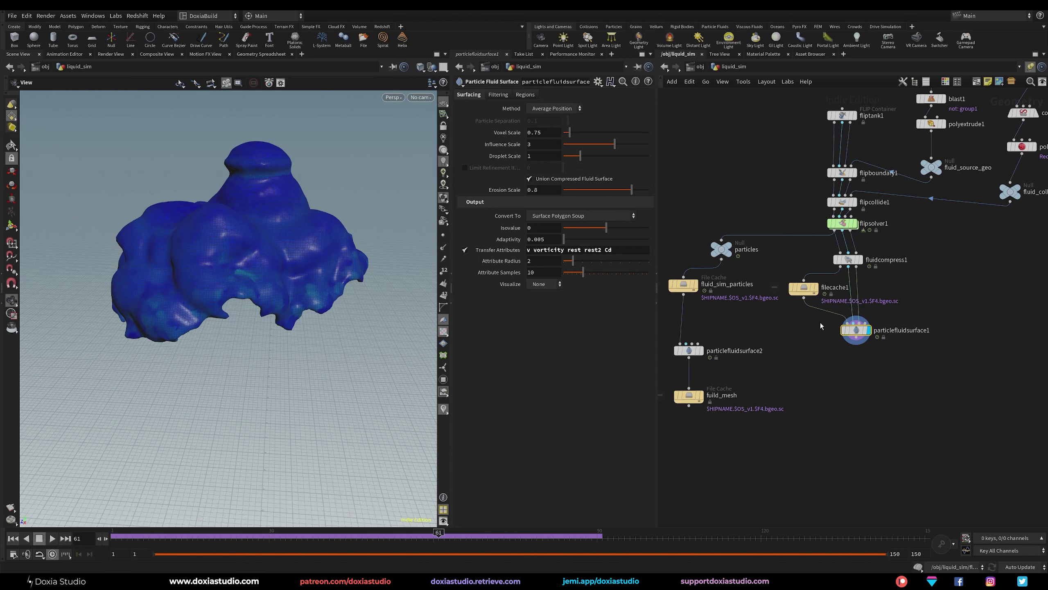
- Move the fluidcompress1, filecache1 and particlefluidsurface1 group further from the particle branch and nudge flipsolver1 slightly down
drag(942, 253, 788, 378)
drag(811, 294, 826, 294)
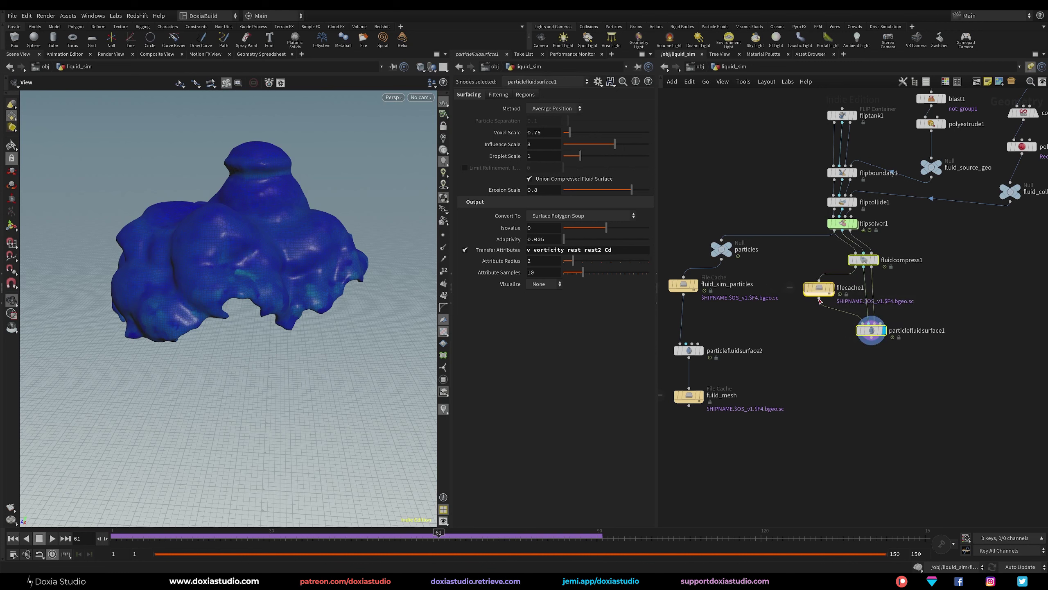
click(762, 323)
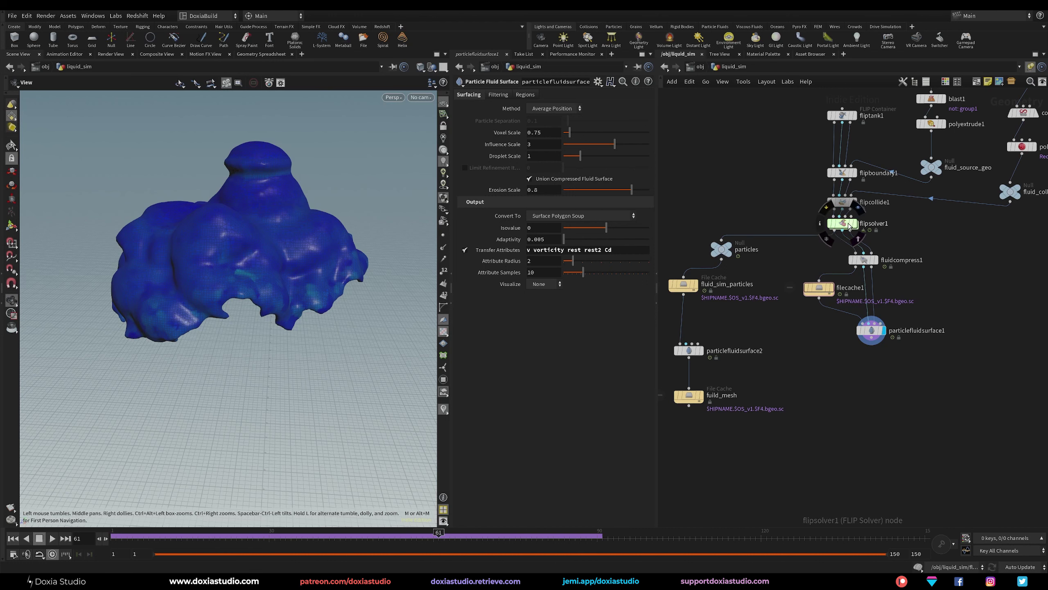
drag(847, 224, 848, 228)
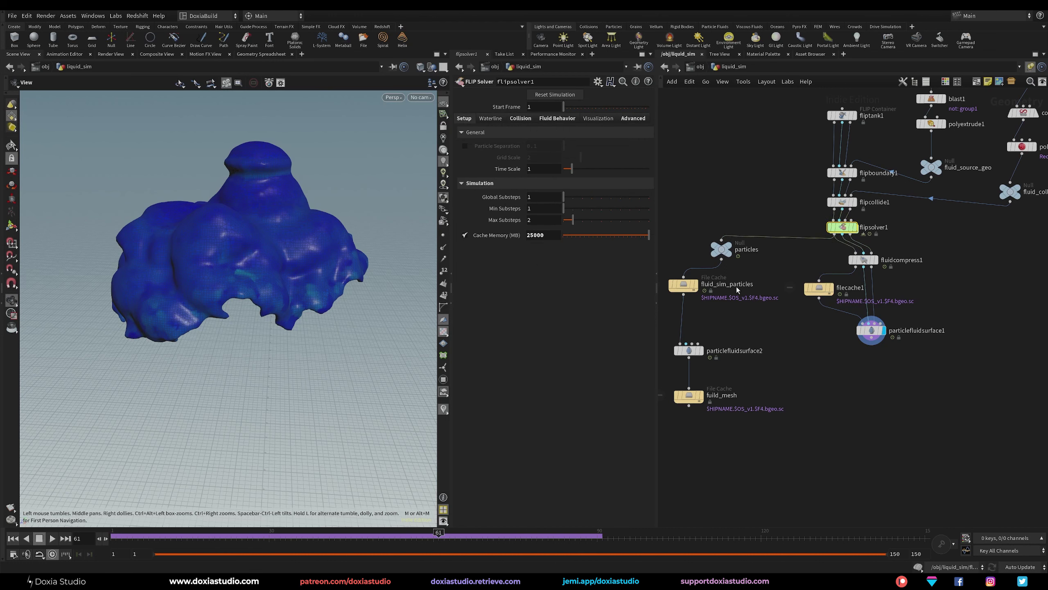
- Scrub the particlefluidsurface1 mesh to frame 46, and display the particles null instead
drag(139, 537, 171, 534)
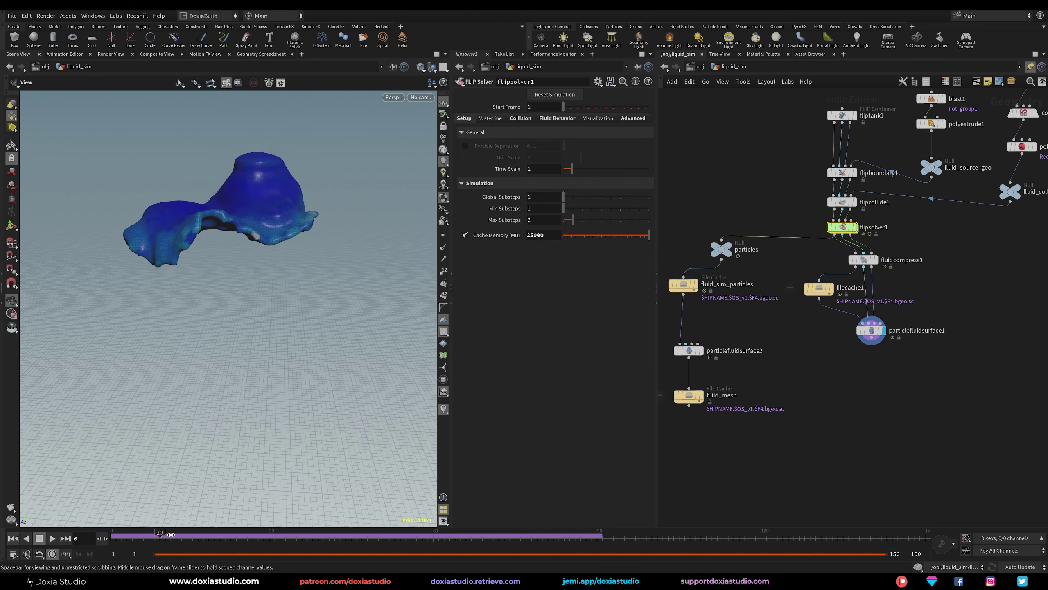
drag(291, 533, 356, 534)
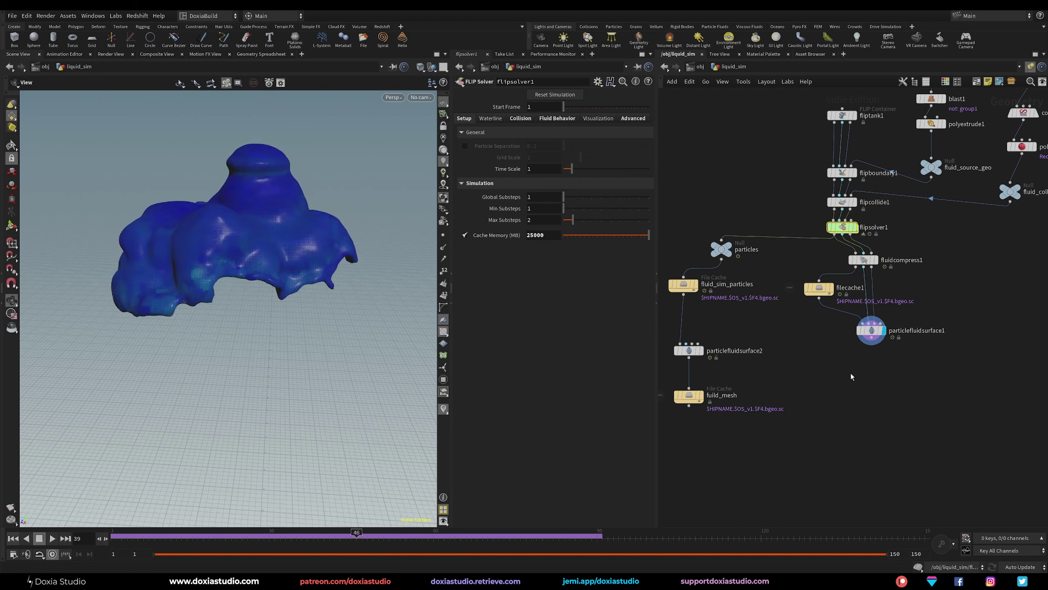
click(730, 248)
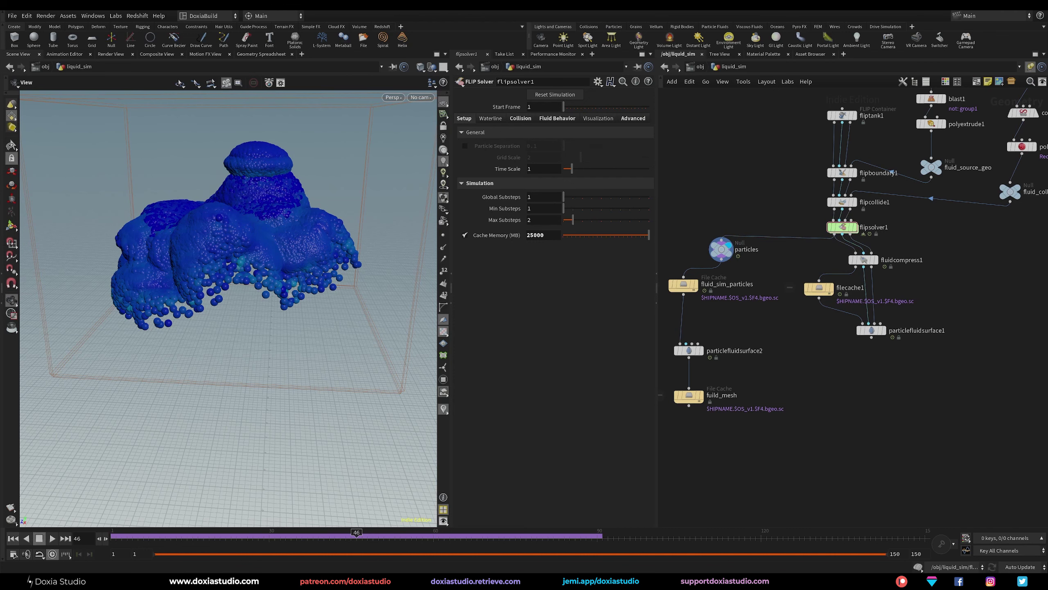
- Switch to the other Houdini session with the render setup and open the liquid object's network
mouse_move(265, 573)
click(171, 547)
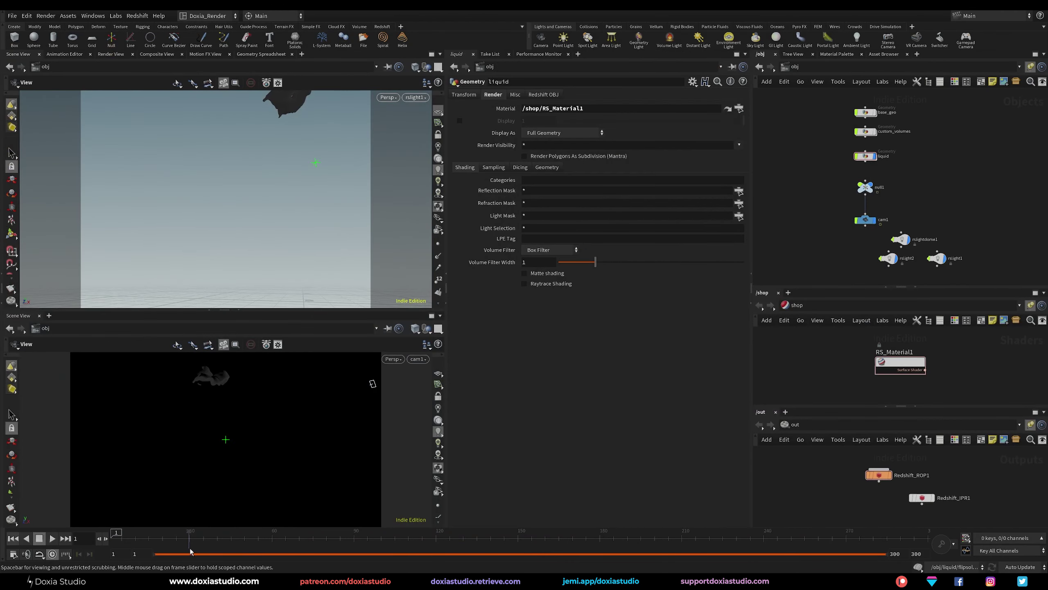
middle_drag(814, 200, 814, 214)
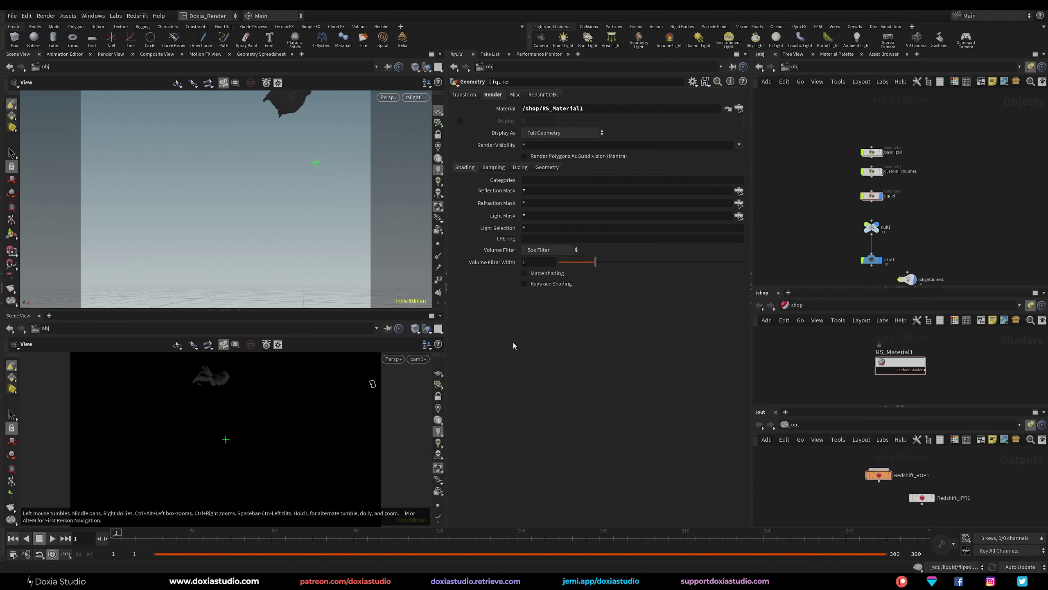
double_click(871, 196)
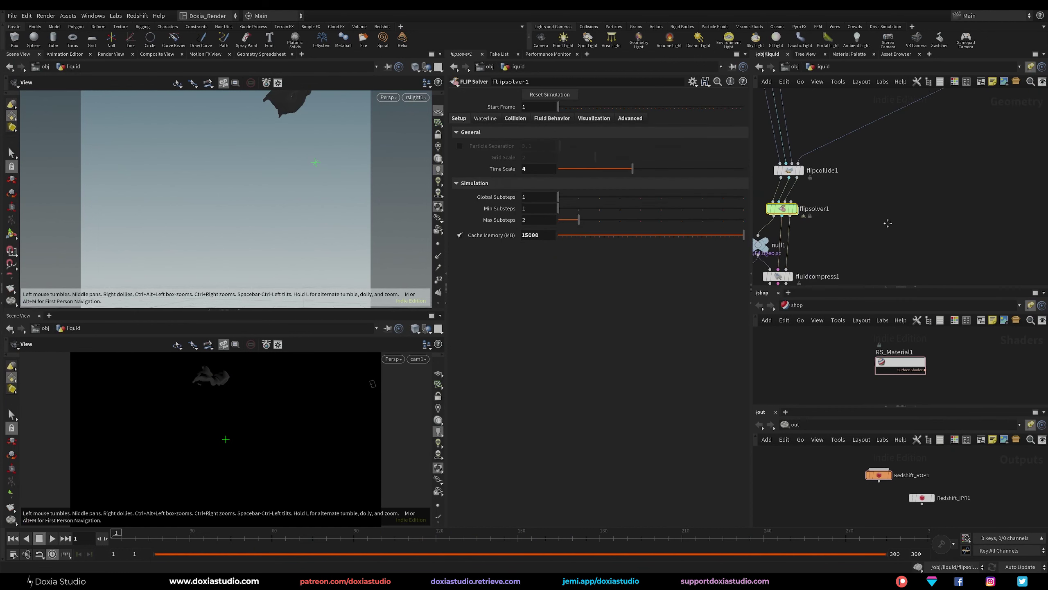
- Delete the group node and the two color nodes chained below it, beside liquid_cache
middle_drag(987, 168, 1021, 167)
drag(788, 157, 807, 254)
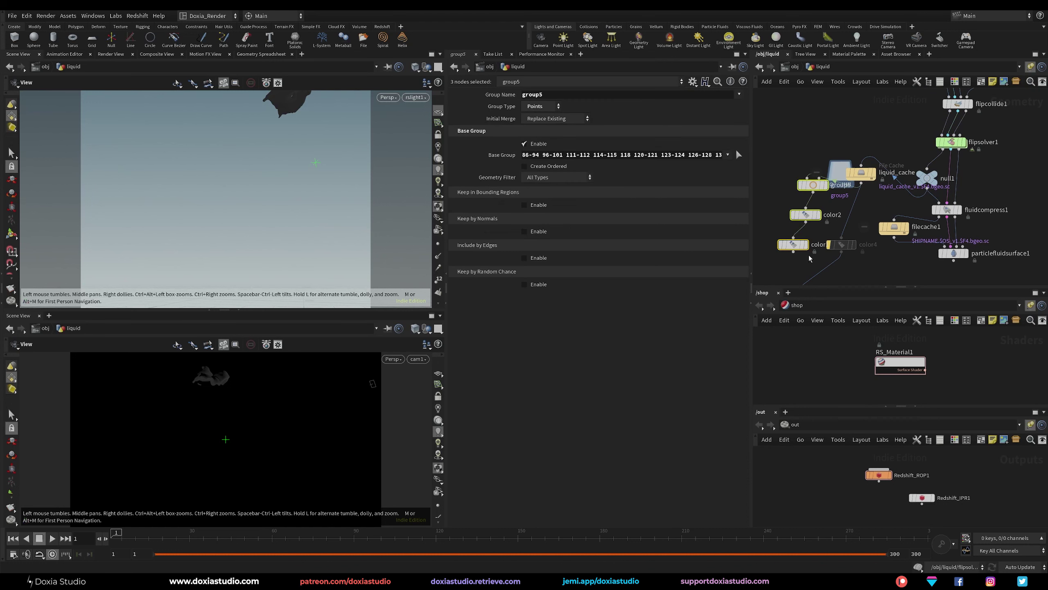
key(Delete)
- Move liquid_cache and null1 away from the flipsolver1 chain, with null1 just above liquid_cache
right_drag(896, 275, 887, 280)
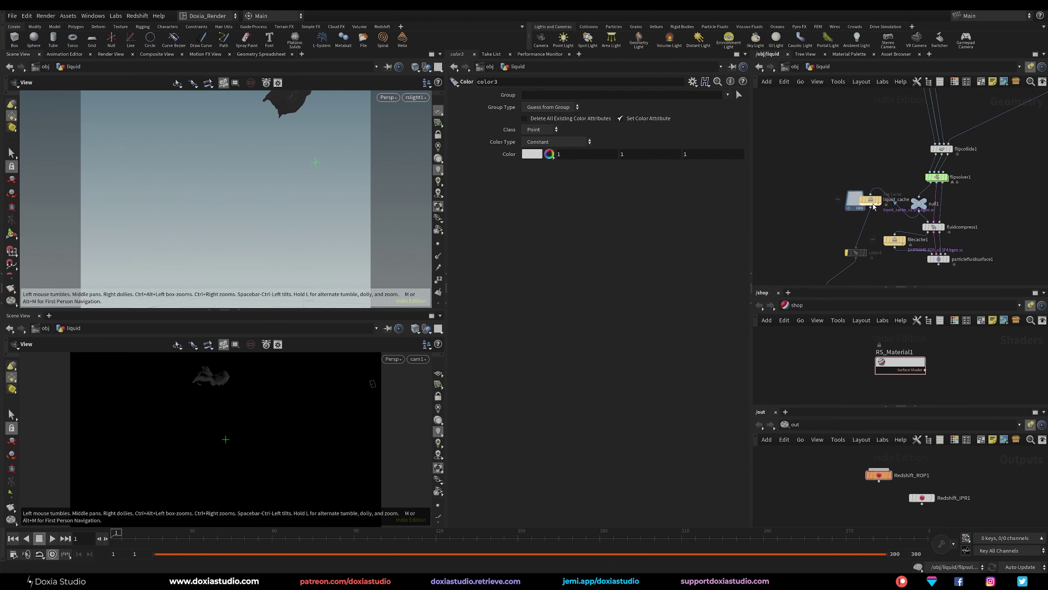
drag(871, 202, 824, 217)
middle_drag(879, 225, 886, 210)
drag(927, 192, 862, 177)
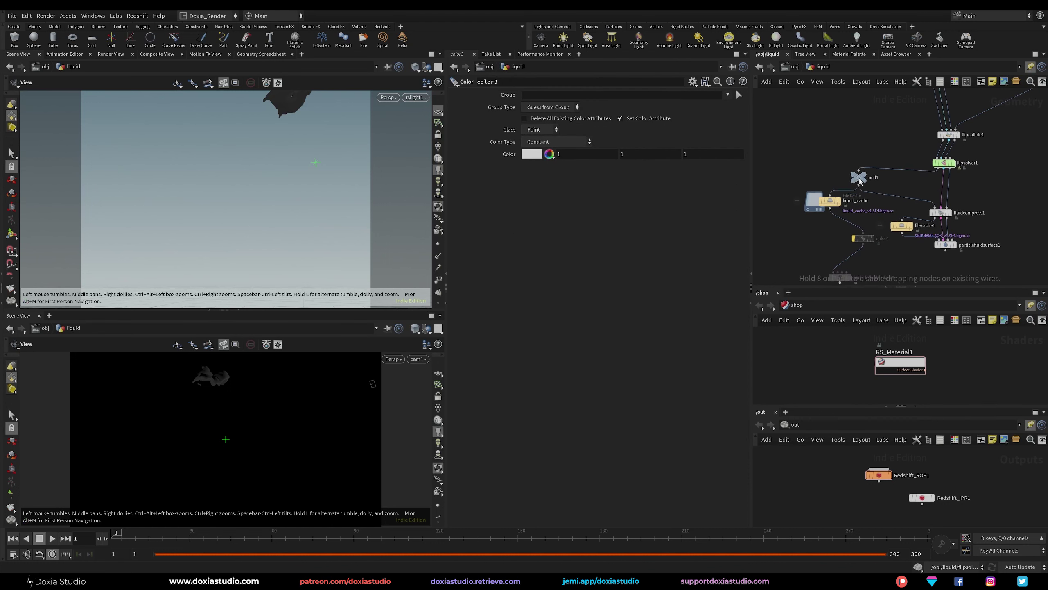
- Line up color4, particlefluidsurface2, fluid_cache_geo_02 and color3 in a column beneath liquid_cache
middle_drag(844, 210, 861, 169)
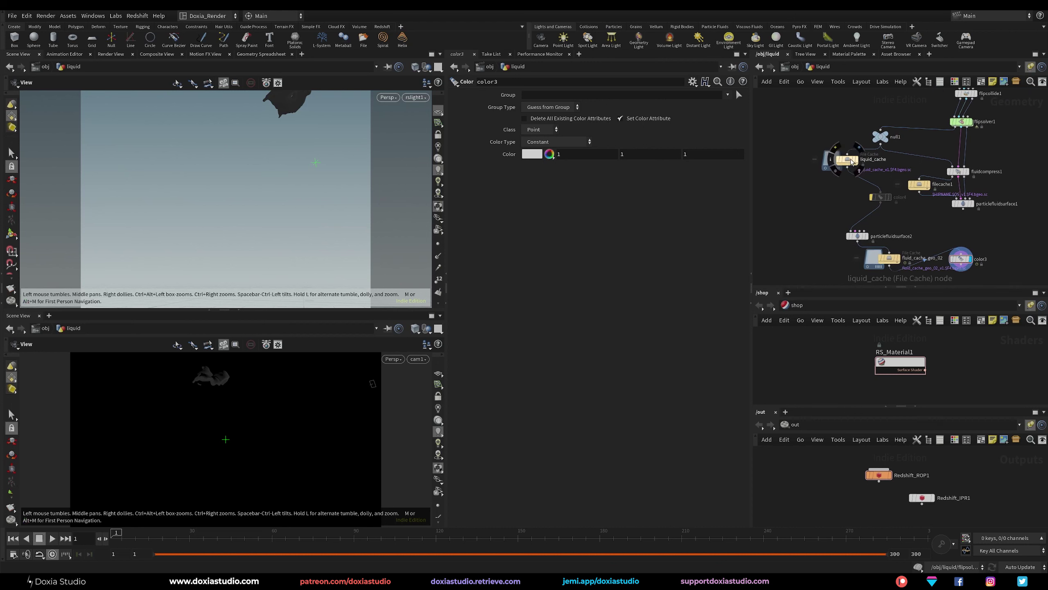
drag(881, 198, 848, 196)
drag(857, 236, 850, 226)
drag(897, 259, 866, 260)
drag(964, 263, 863, 259)
middle_drag(940, 205, 932, 240)
scroll(938, 224, up, 1)
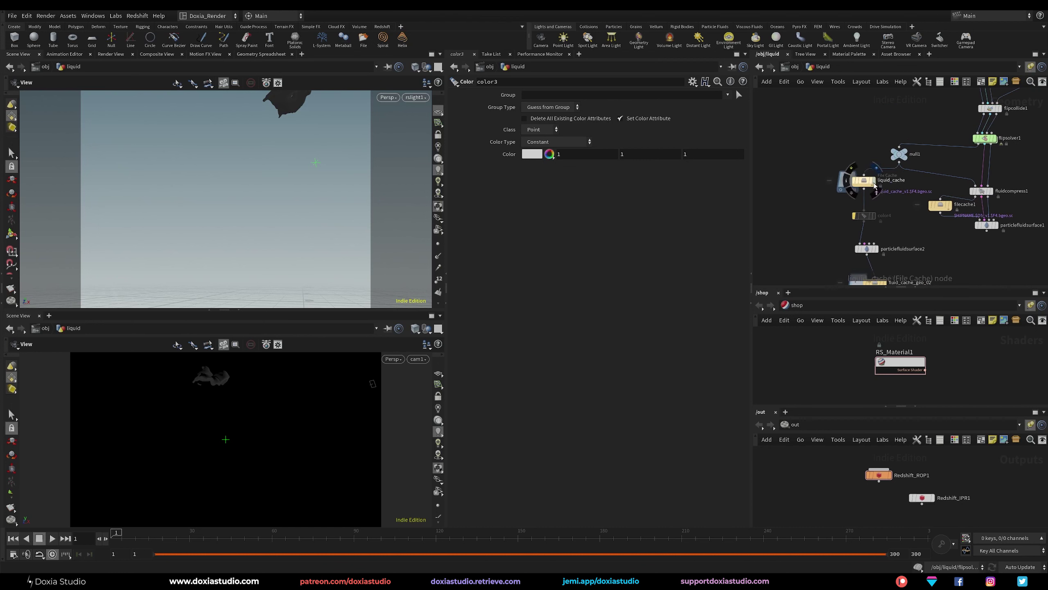
- Display the liquid_cache particles, scrub to frame 96, and enlarge the cam1 viewport pane
click(873, 180)
drag(142, 538, 313, 539)
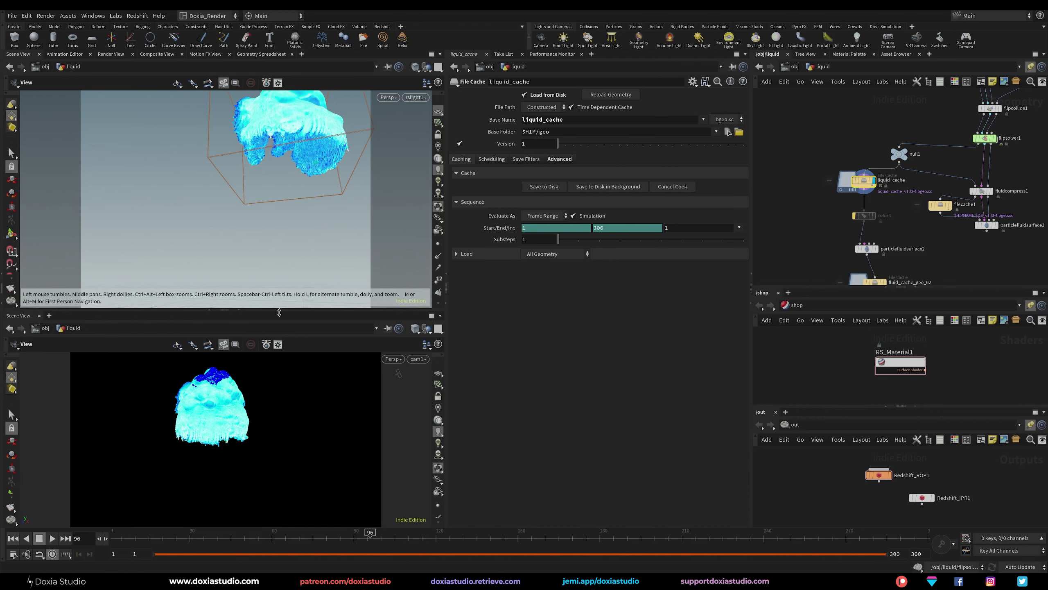
drag(279, 312, 279, 220)
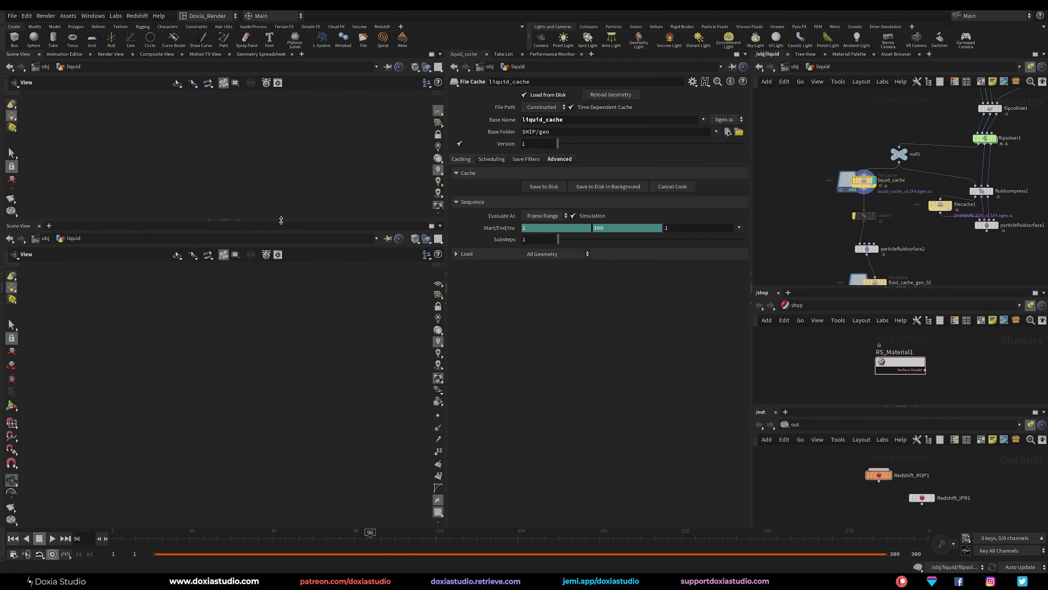
- Examine the liquid_cache particles up close from several angles, including at frames 179 and 251
drag(306, 406, 215, 430)
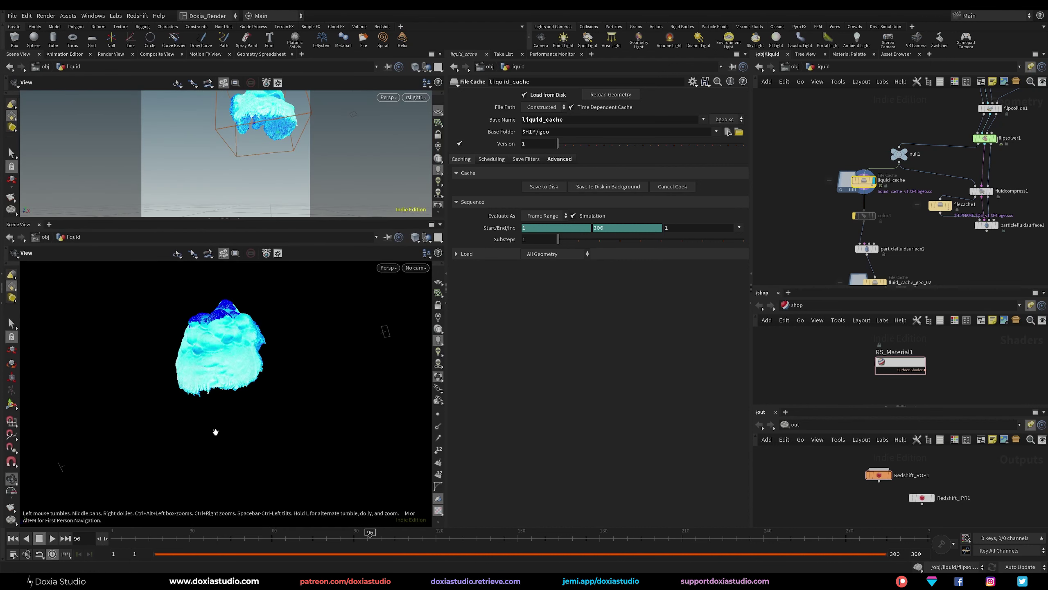
right_drag(216, 431, 274, 396)
drag(275, 396, 299, 426)
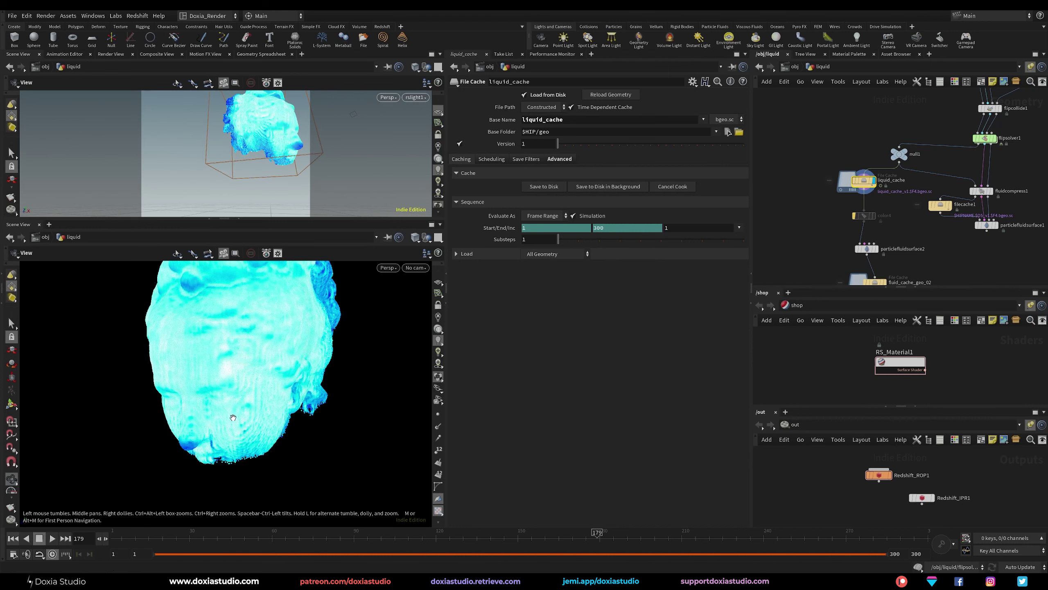
drag(229, 433, 200, 449)
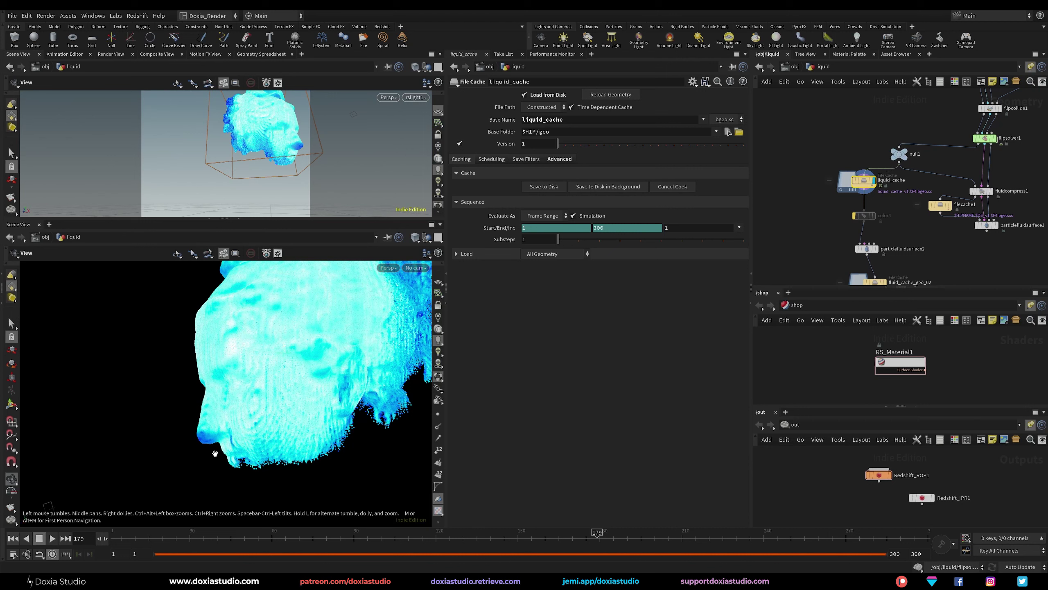
drag(241, 406, 137, 442)
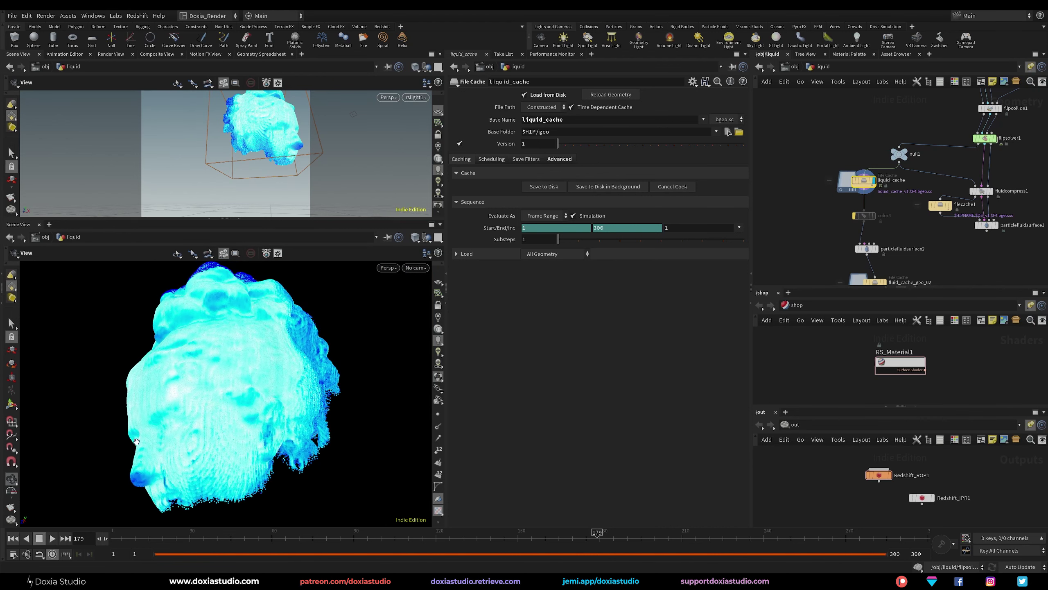
drag(162, 481, 202, 459)
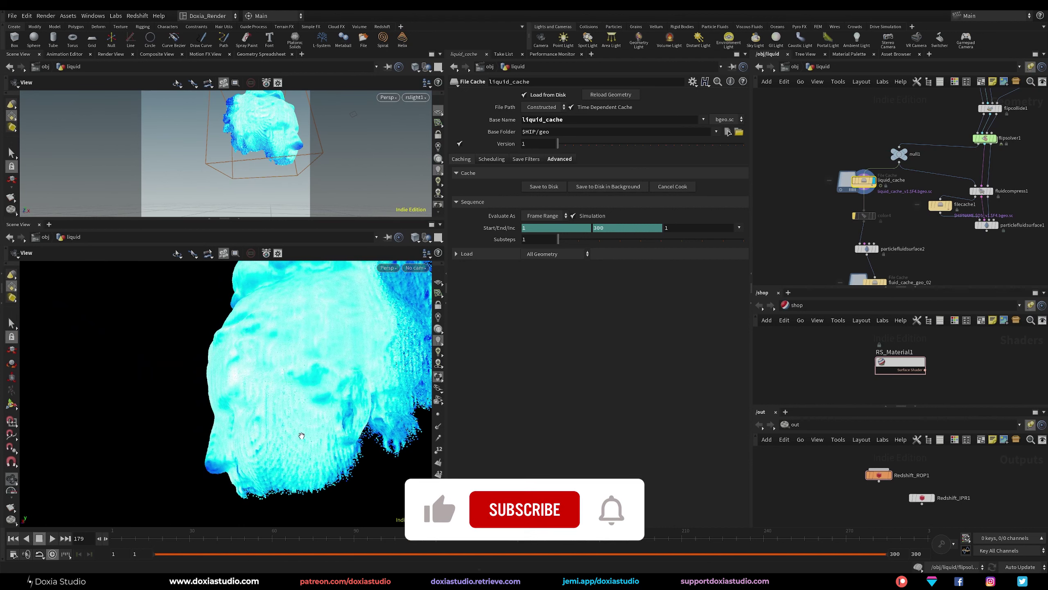
scroll(304, 426, down, 1)
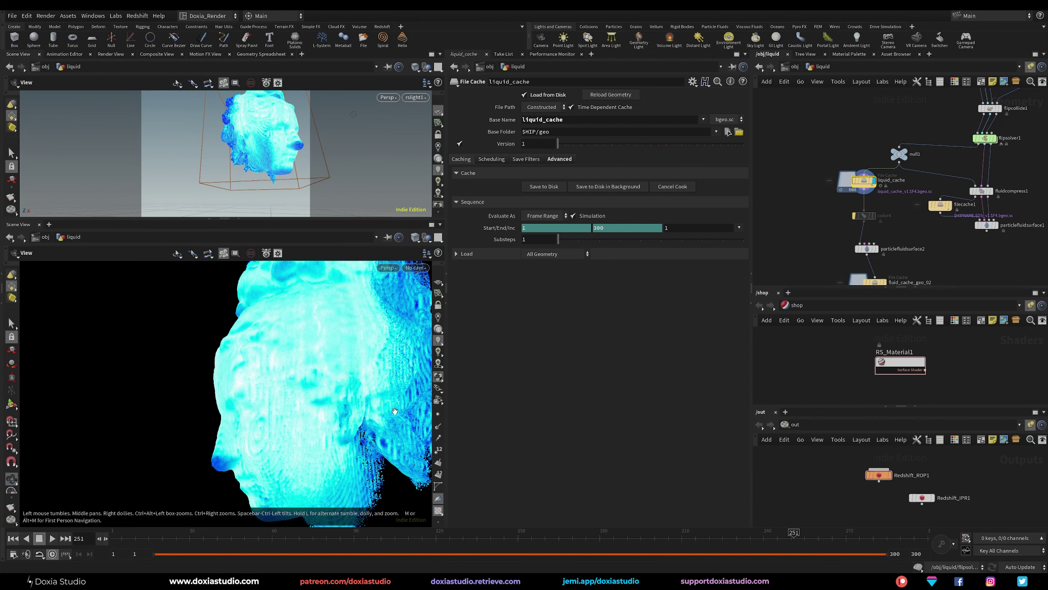
drag(374, 411, 351, 411)
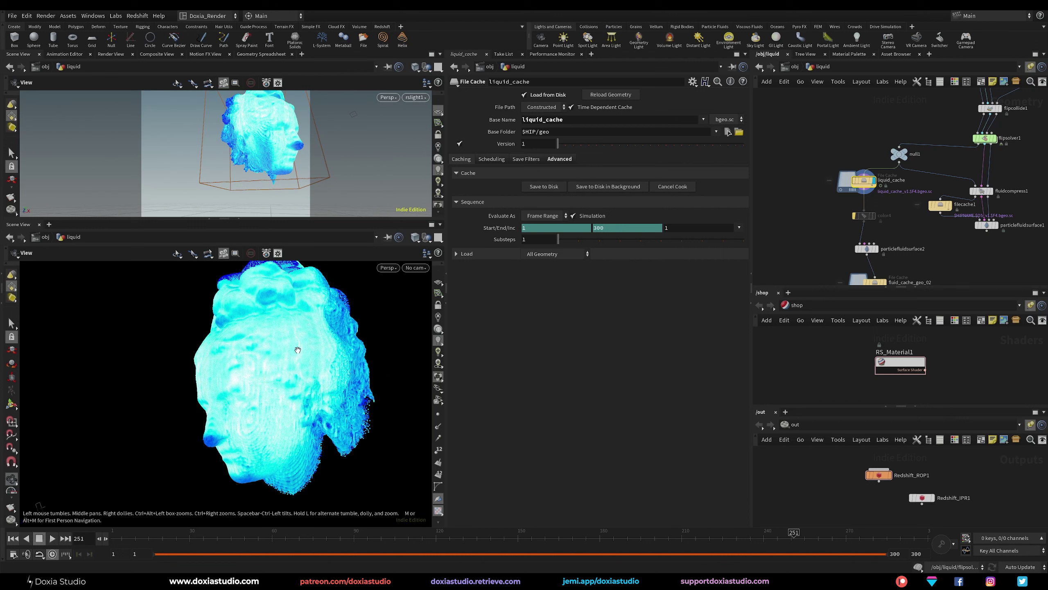
- Find the fliptank1 node upstream of the solver and show its particle separation, surface tension and viscosity settings
middle_drag(831, 231, 809, 235)
scroll(809, 235, up, 2)
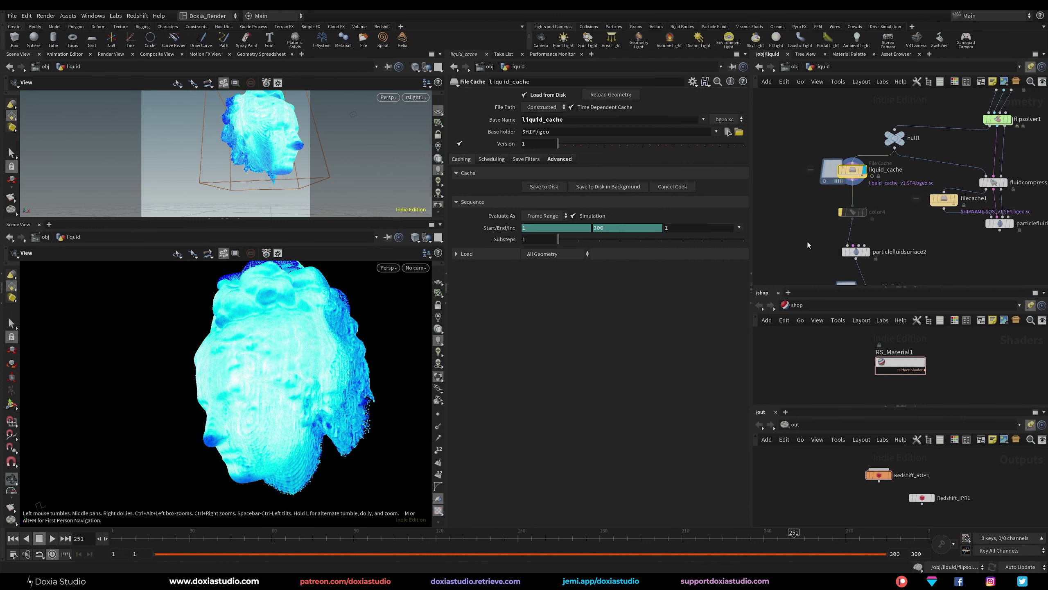
middle_drag(832, 195, 830, 227)
middle_drag(899, 140, 808, 277)
middle_drag(826, 183, 825, 284)
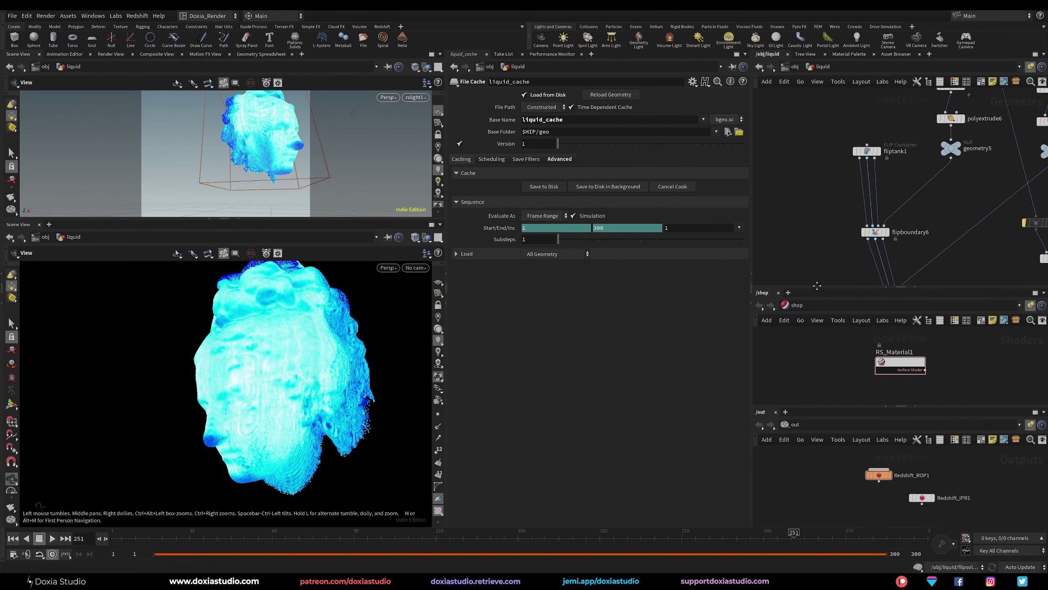
middle_drag(824, 136, 819, 180)
click(857, 198)
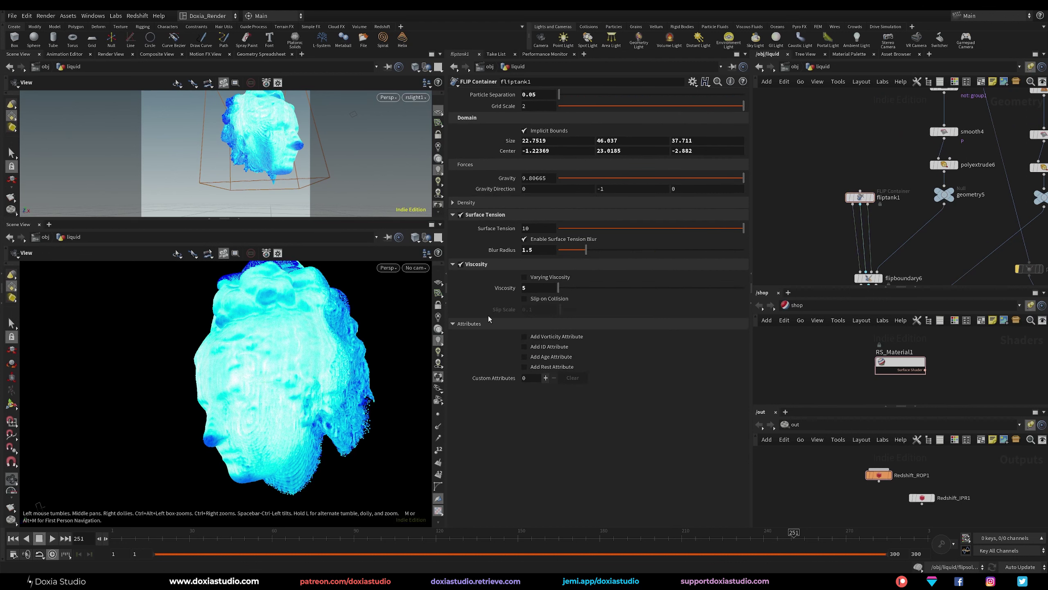
- Inspect the liquid_cache node's info for its point count and attributes, and view the cached particles from the front
middle_drag(808, 259, 816, 136)
middle_drag(780, 268, 776, 202)
mouse_move(826, 119)
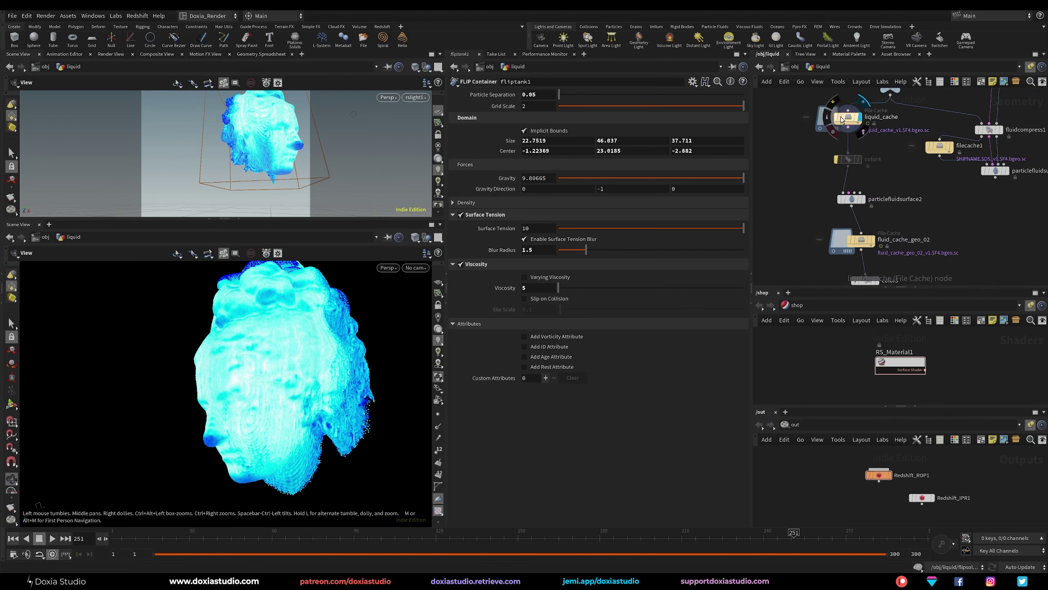
click(827, 118)
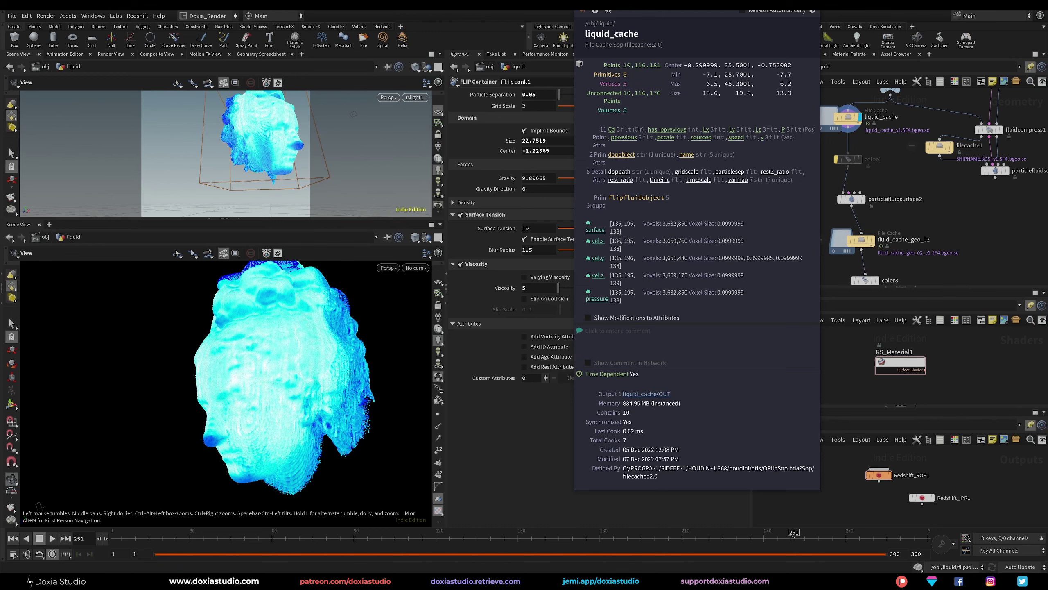
drag(313, 393, 393, 375)
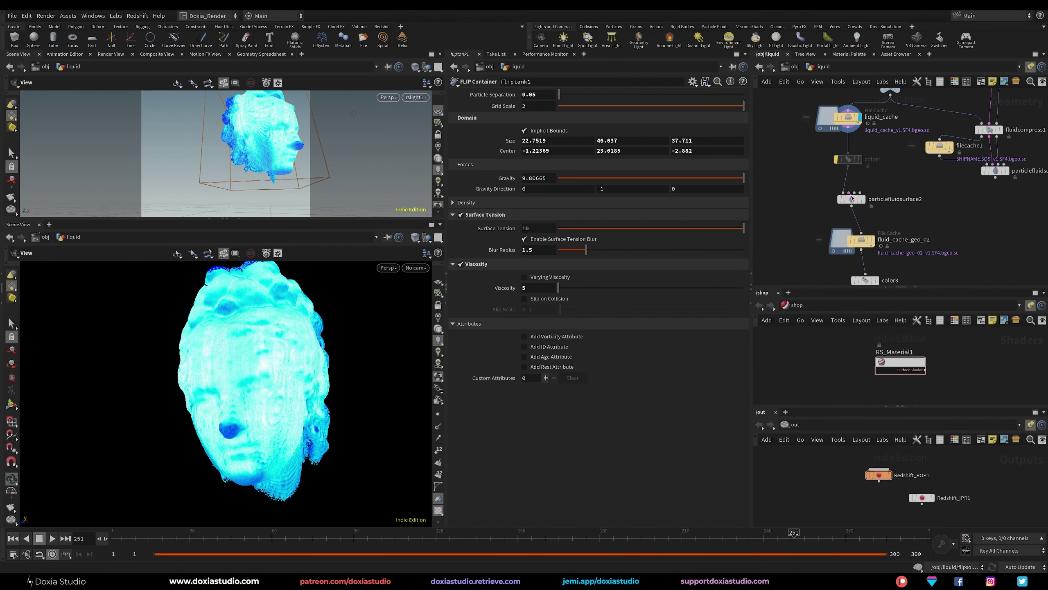
- Review the particlefluidsurface2 surfacing and filtering settings, including its particle separation
click(851, 199)
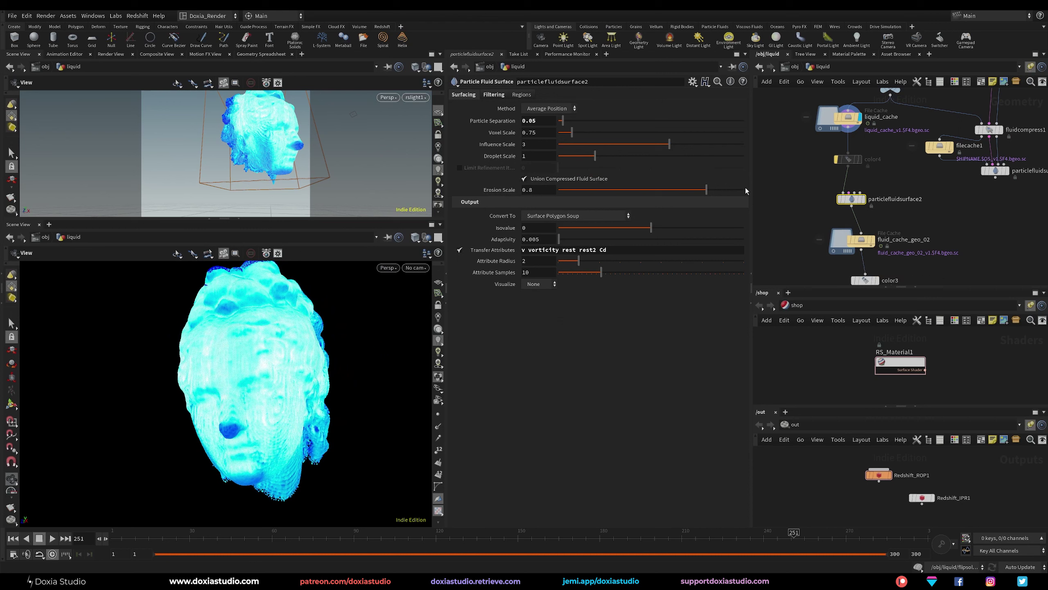
click(545, 121)
click(495, 94)
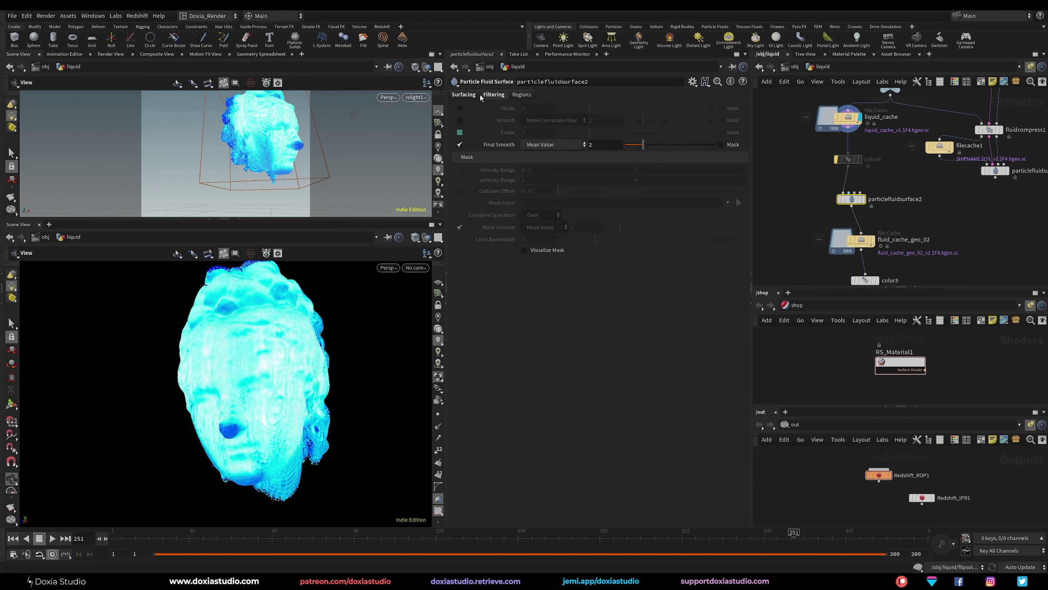
click(464, 95)
- Display the color3 node below fluid_cache_geo_02 and scrub the meshed fluid through the timeline
middle_drag(786, 210, 802, 137)
click(893, 223)
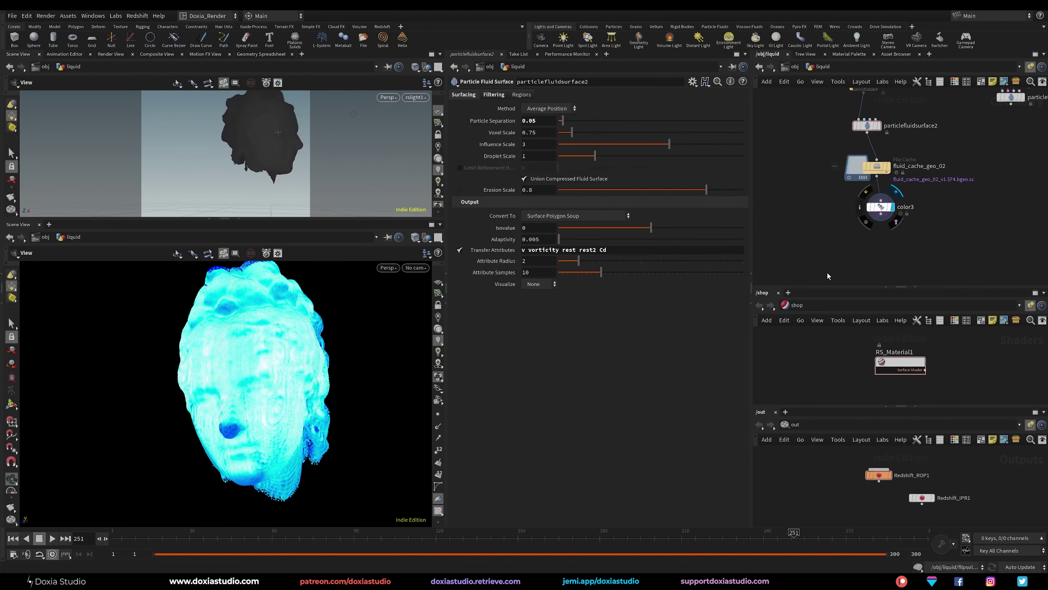
drag(305, 539, 767, 527)
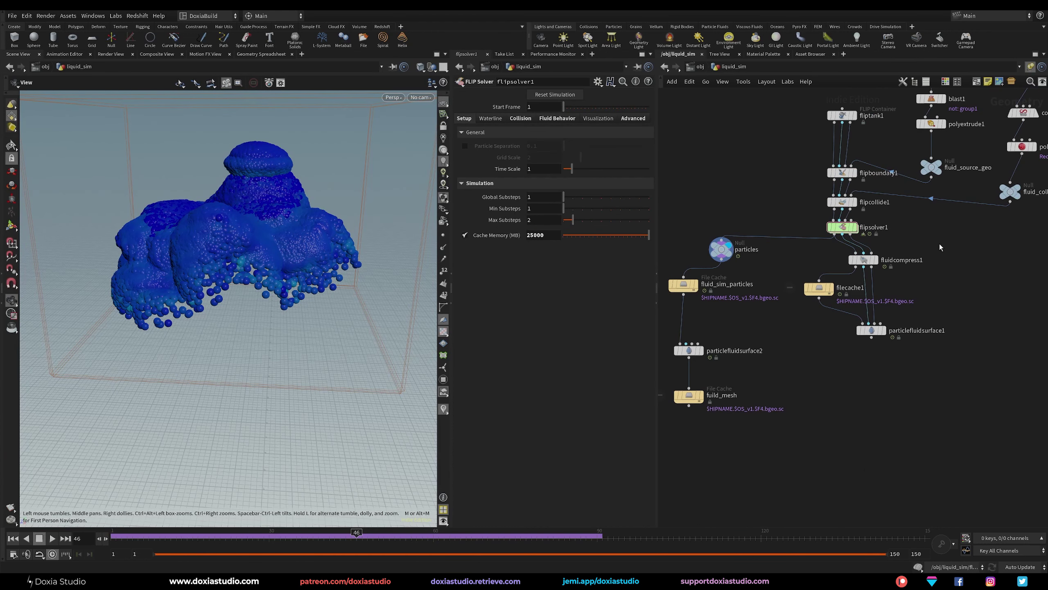
- Bring the whole liquid_sim node network into view and scrub its particle simulation to frame 67
middle_drag(939, 244, 908, 298)
scroll(906, 287, down, 2)
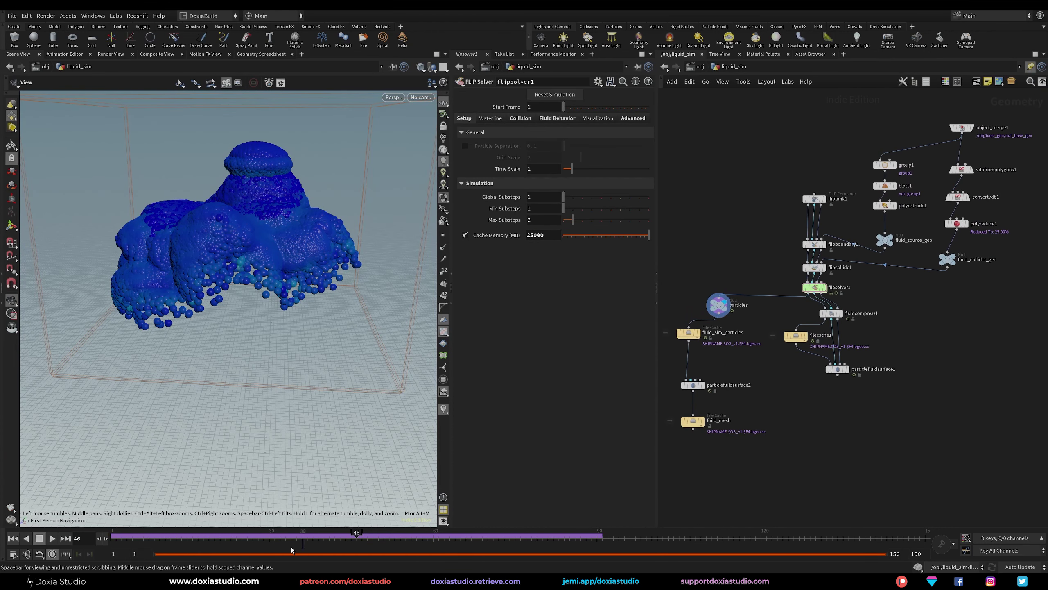
drag(248, 538, 472, 545)
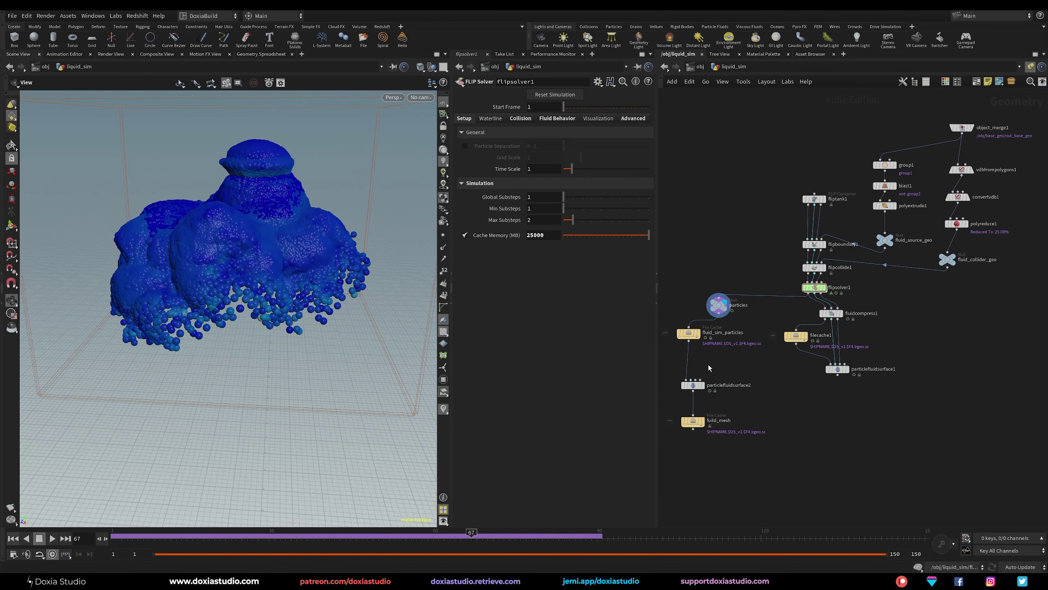
- Open the FORCES network inside flipsolver1 and check the Velocity Scale and Velocity Blend of popadvectbyvolumes1
double_click(814, 288)
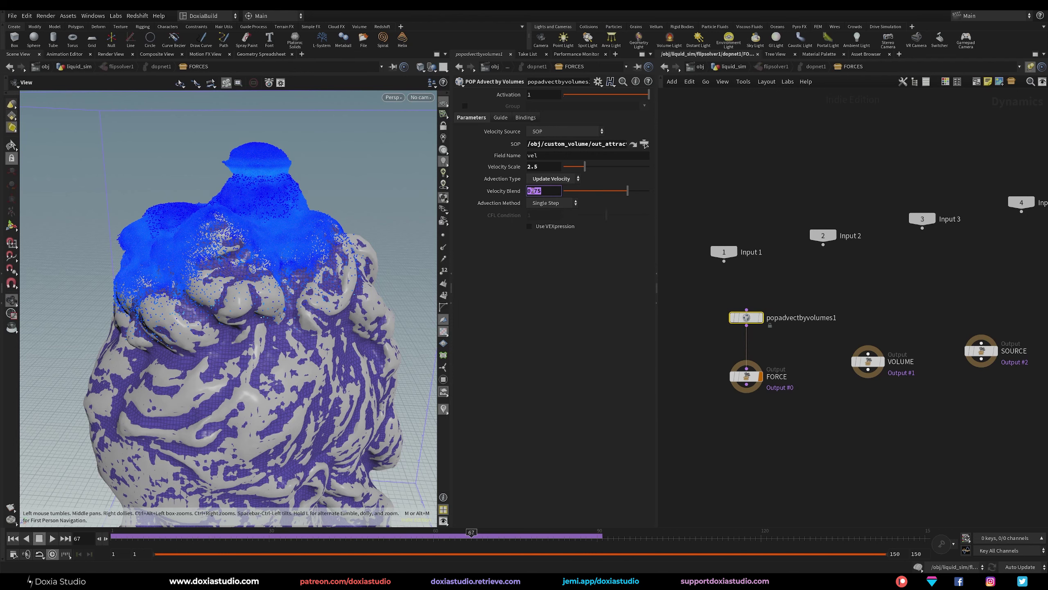
click(547, 166)
click(699, 300)
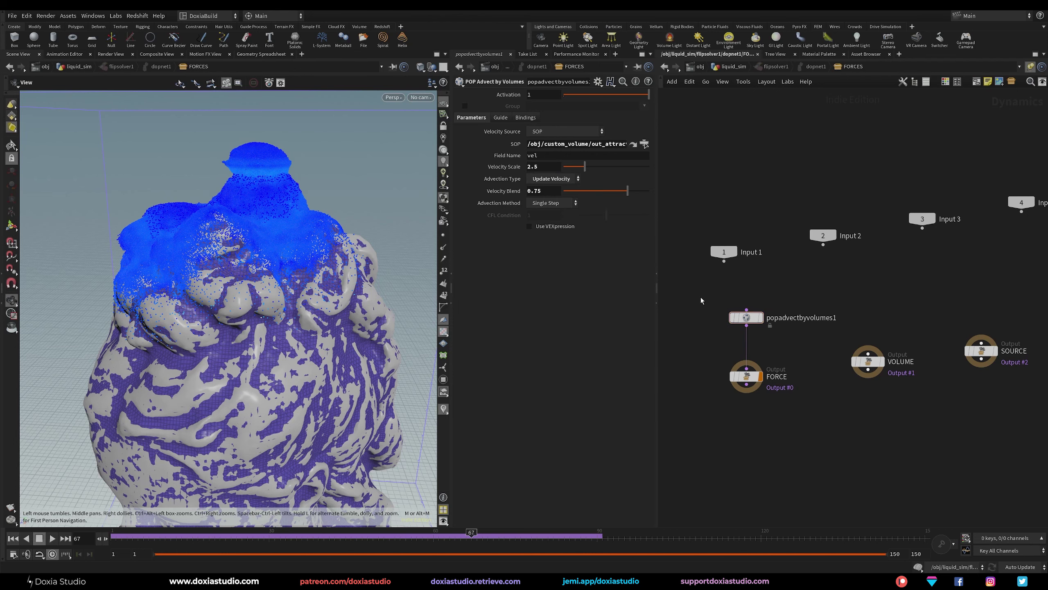